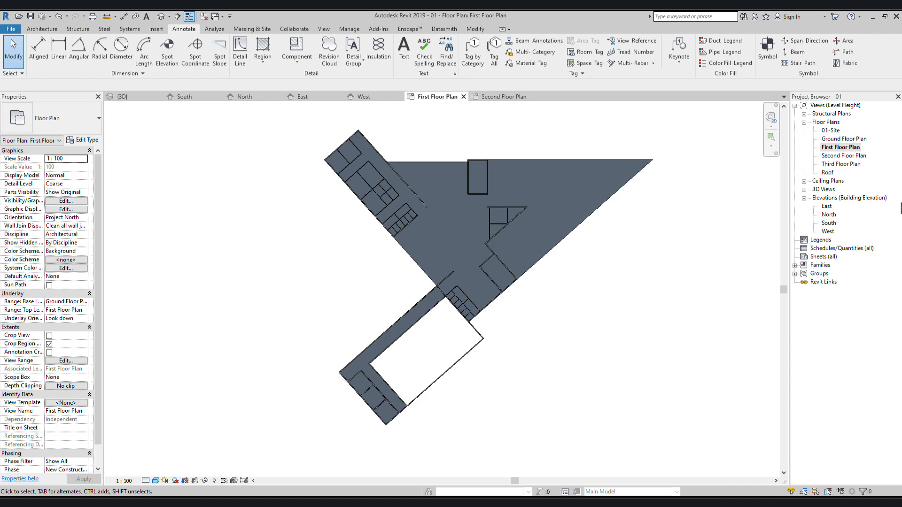
Step: Review the Second Floor Plan, then copy the F_G_45 cm floor from the First Floor Plan to the clipboard
{"action": "double_click", "coordinate": [844, 156]}
{"action": "scroll", "coordinate": [517, 256], "scroll_direction": "down", "scroll_amount": 2}
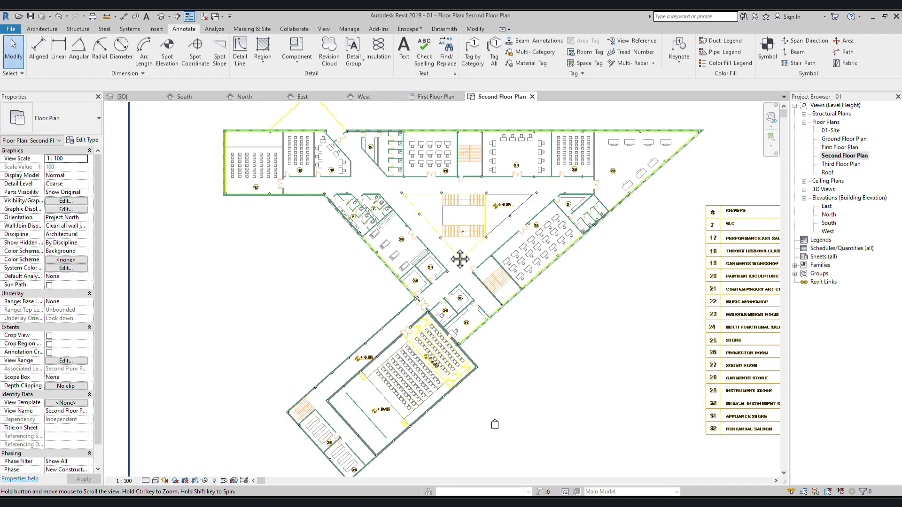
{"action": "middle_click_drag", "start_coordinate": [455, 256], "coordinate": [470, 280]}
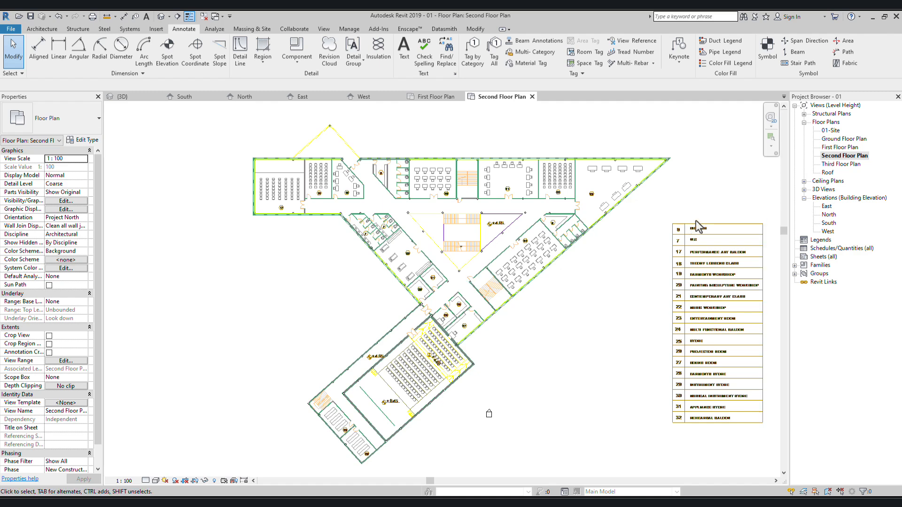
{"action": "double_click", "coordinate": [842, 148]}
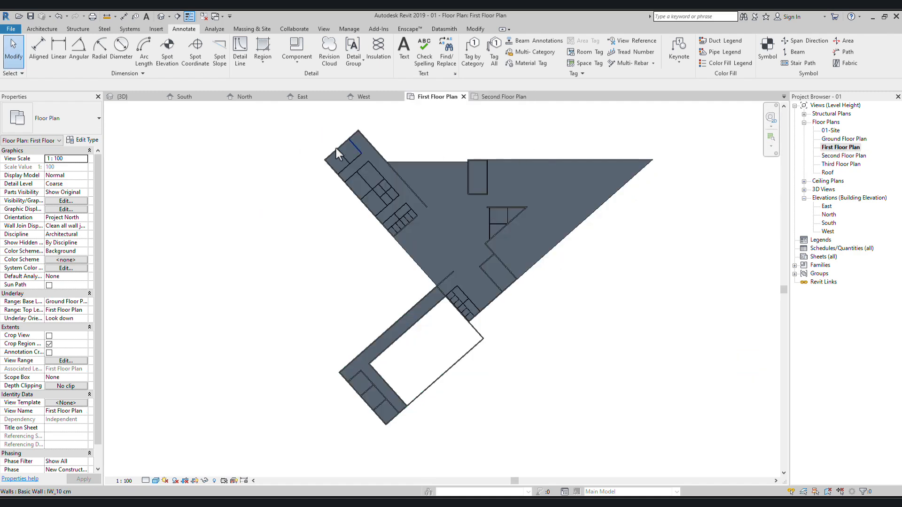
{"action": "left_click", "coordinate": [420, 164]}
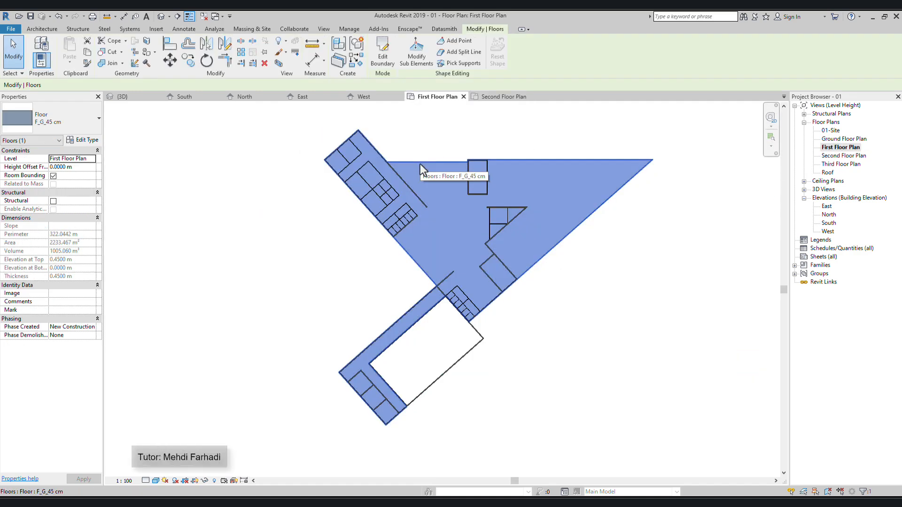
{"action": "left_click", "coordinate": [88, 52]}
Step: In the Second Floor Plan view, paste the copied floor aligned to the Second Floor Plan level
{"action": "double_click", "coordinate": [845, 156]}
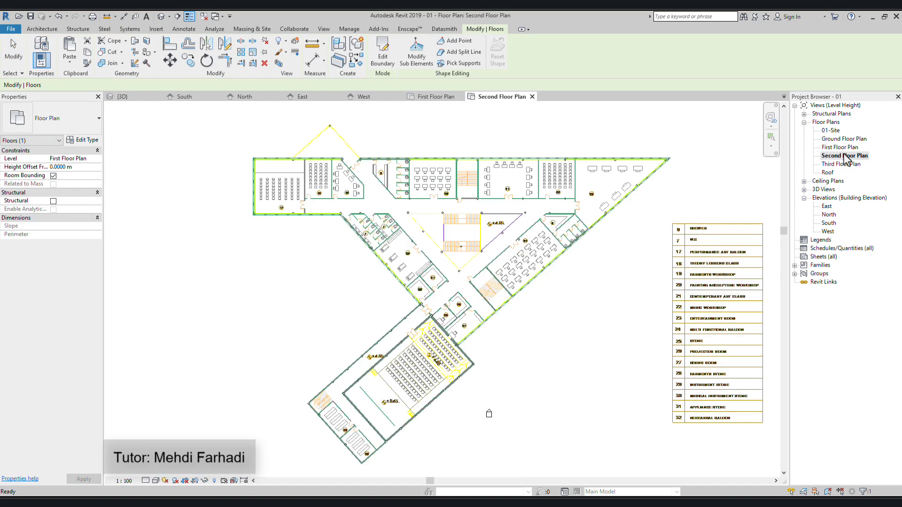
{"action": "left_click", "coordinate": [70, 55]}
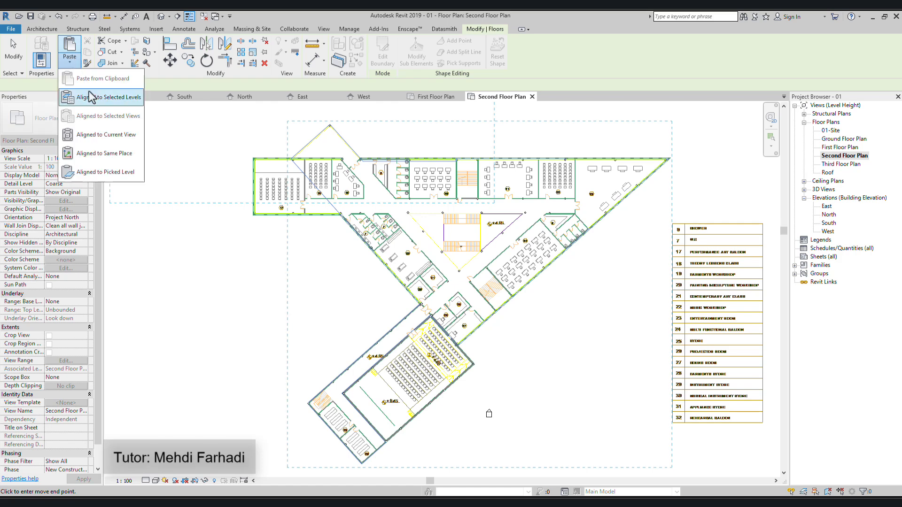
{"action": "left_click", "coordinate": [93, 95]}
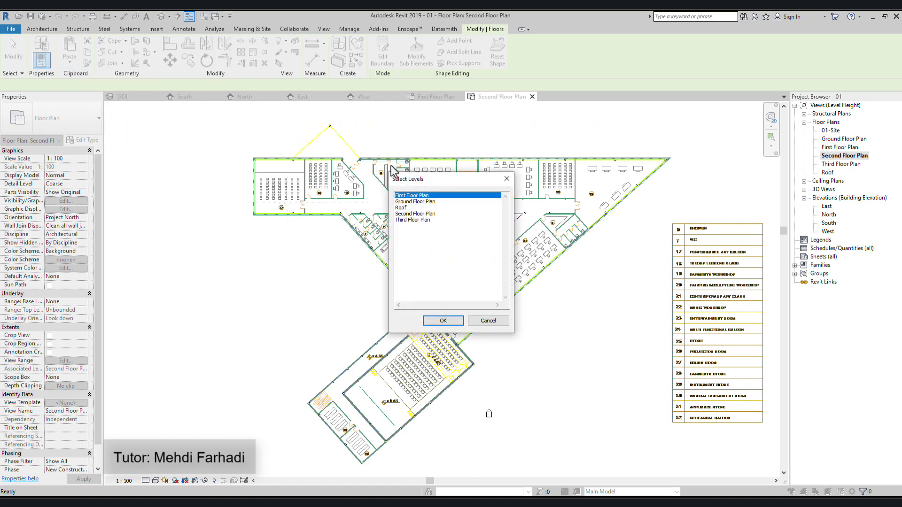
{"action": "left_click", "coordinate": [412, 219]}
{"action": "left_click", "coordinate": [420, 215]}
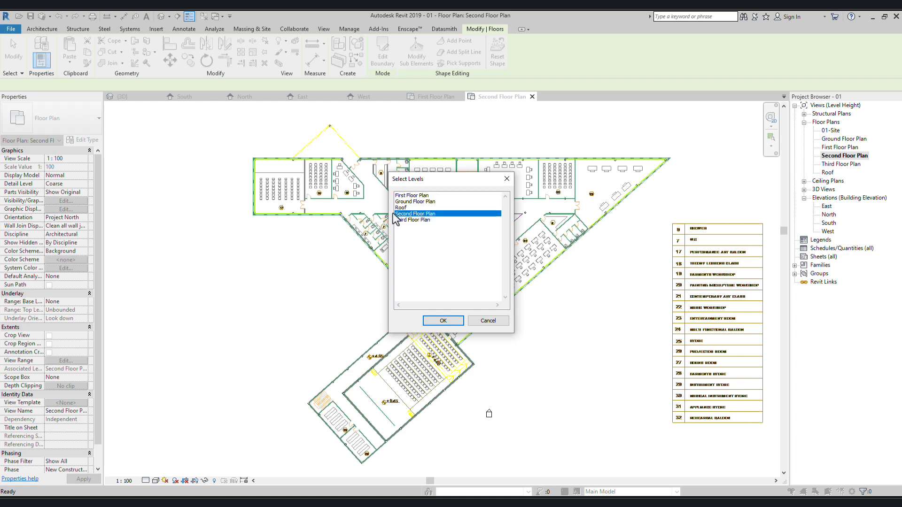
{"action": "left_click", "coordinate": [444, 321]}
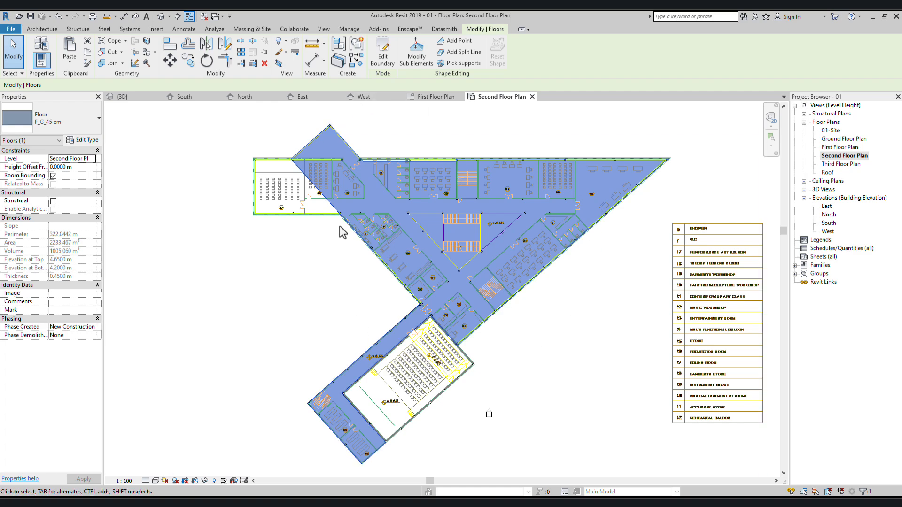
Step: Edit the pasted floor's boundary and delete the recessed north line by room 20 and its short connecting segment
{"action": "scroll", "coordinate": [336, 165], "scroll_direction": "up", "scroll_amount": 5}
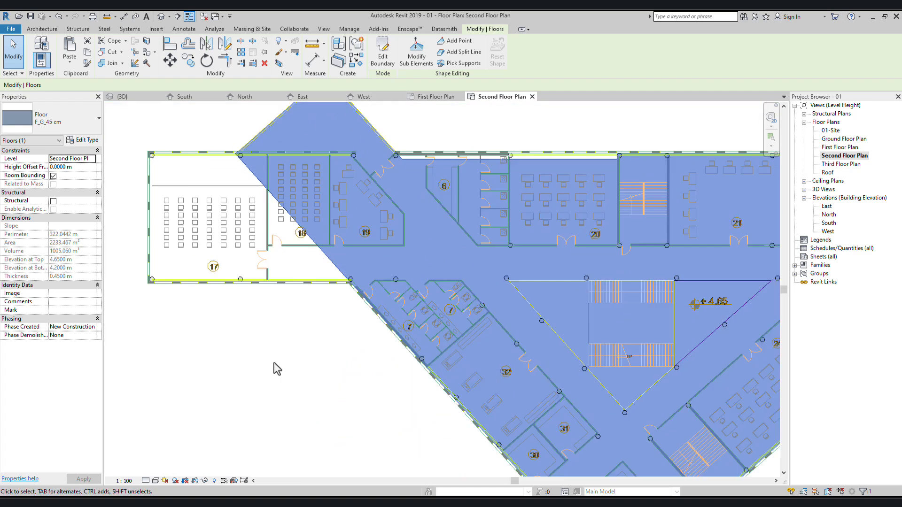
{"action": "middle_click_drag", "start_coordinate": [311, 301], "coordinate": [343, 332]}
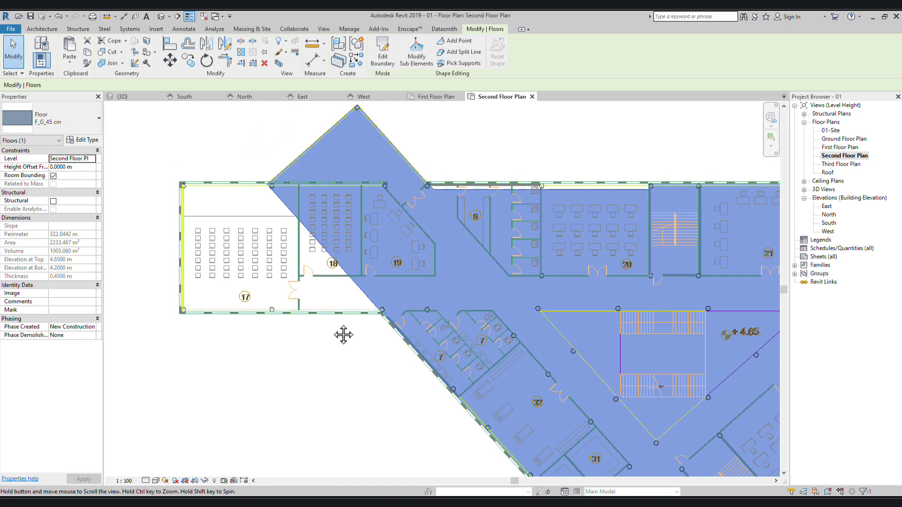
{"action": "left_click", "coordinate": [389, 50]}
{"action": "scroll", "coordinate": [397, 131], "scroll_direction": "down", "scroll_amount": 3}
{"action": "scroll", "coordinate": [403, 223], "scroll_direction": "up", "scroll_amount": 2}
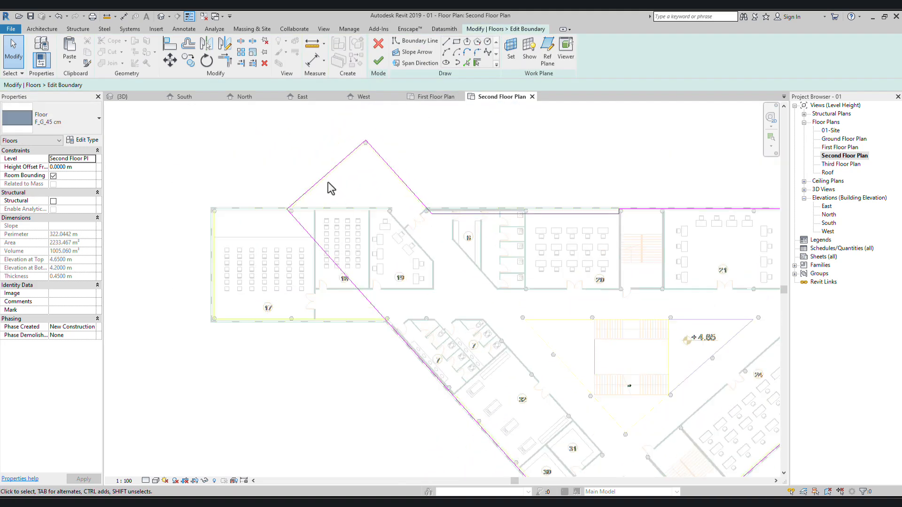
{"action": "scroll", "coordinate": [431, 224], "scroll_direction": "up", "scroll_amount": 2}
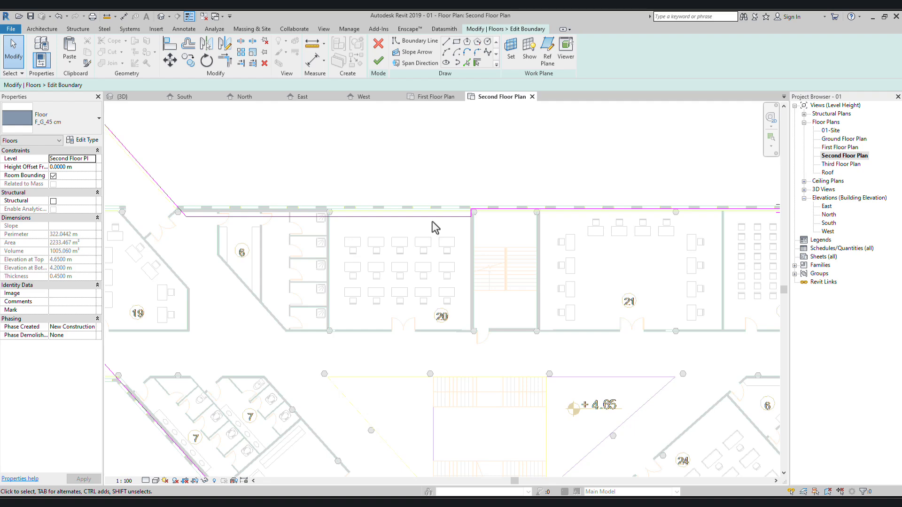
{"action": "left_click", "coordinate": [432, 218]}
{"action": "key", "text": "Delete"}
{"action": "scroll", "coordinate": [472, 209], "scroll_direction": "up", "scroll_amount": 4}
{"action": "left_click", "coordinate": [471, 220]}
{"action": "middle_click_drag", "start_coordinate": [483, 294], "coordinate": [483, 269]}
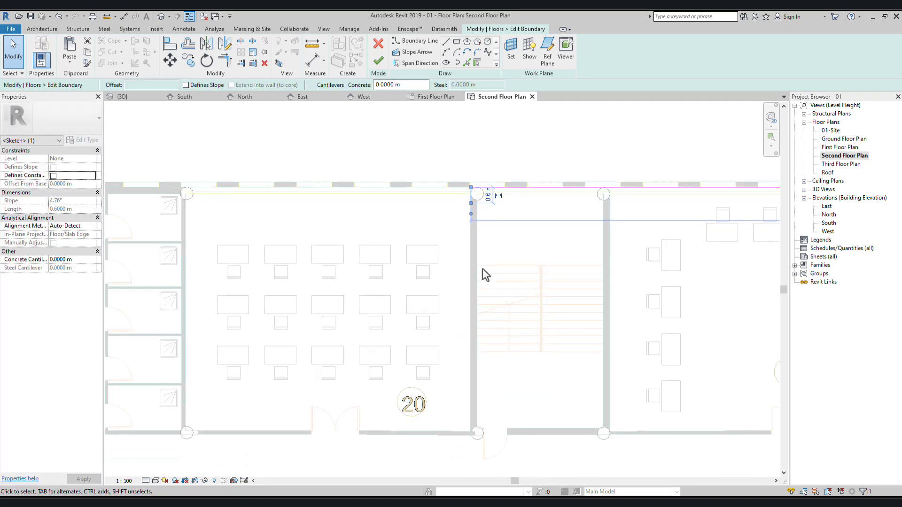
{"action": "key", "text": "Delete"}
Step: Add a floor boundary line by picking the north exterior wall line of room 17 in the imported drawing
{"action": "scroll", "coordinate": [476, 241], "scroll_direction": "down", "scroll_amount": 6}
{"action": "middle_click_drag", "start_coordinate": [276, 261], "coordinate": [452, 227]}
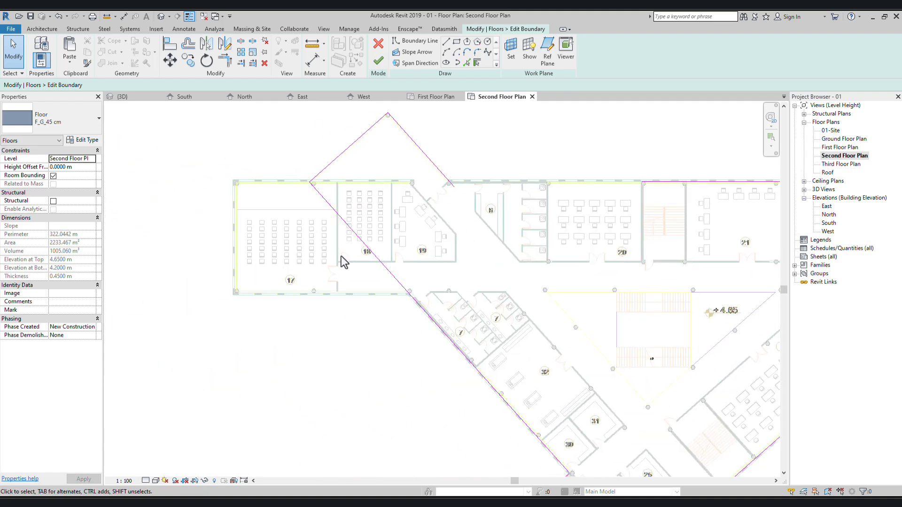
{"action": "left_click", "coordinate": [466, 63]}
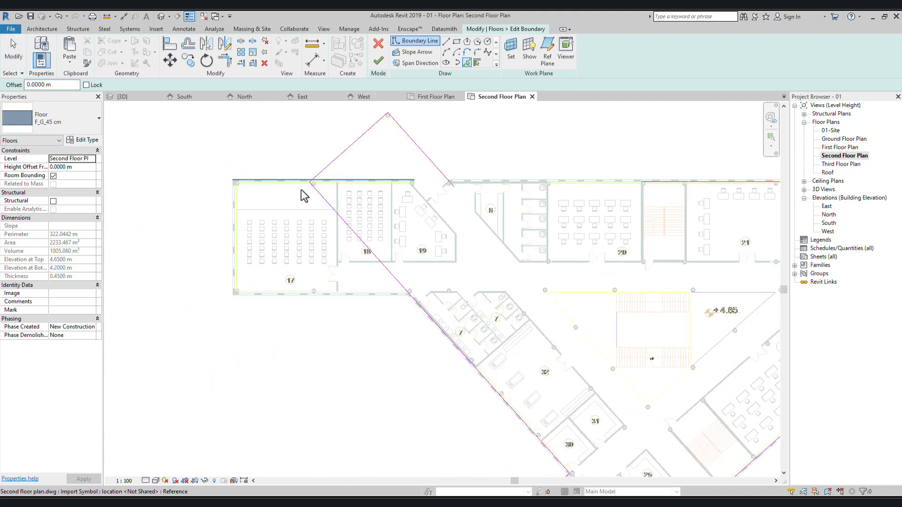
{"action": "scroll", "coordinate": [297, 194], "scroll_direction": "up", "scroll_amount": 8}
{"action": "middle_click_drag", "start_coordinate": [274, 201], "coordinate": [339, 252]}
{"action": "scroll", "coordinate": [442, 194], "scroll_direction": "down", "scroll_amount": 4}
{"action": "scroll", "coordinate": [416, 214], "scroll_direction": "down", "scroll_amount": 2}
{"action": "middle_click_drag", "start_coordinate": [583, 245], "coordinate": [532, 244]}
{"action": "scroll", "coordinate": [300, 201], "scroll_direction": "up", "scroll_amount": 7}
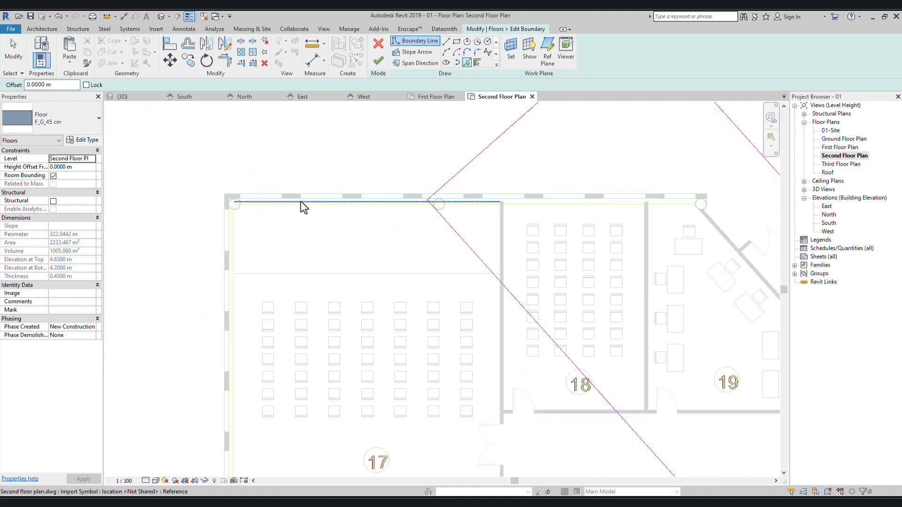
{"action": "left_click", "coordinate": [310, 197]}
Step: Pick the west and south exterior wall lines of room 17 as additional floor boundary lines
{"action": "scroll", "coordinate": [315, 227], "scroll_direction": "down", "scroll_amount": 2}
{"action": "scroll", "coordinate": [311, 228], "scroll_direction": "up", "scroll_amount": 3}
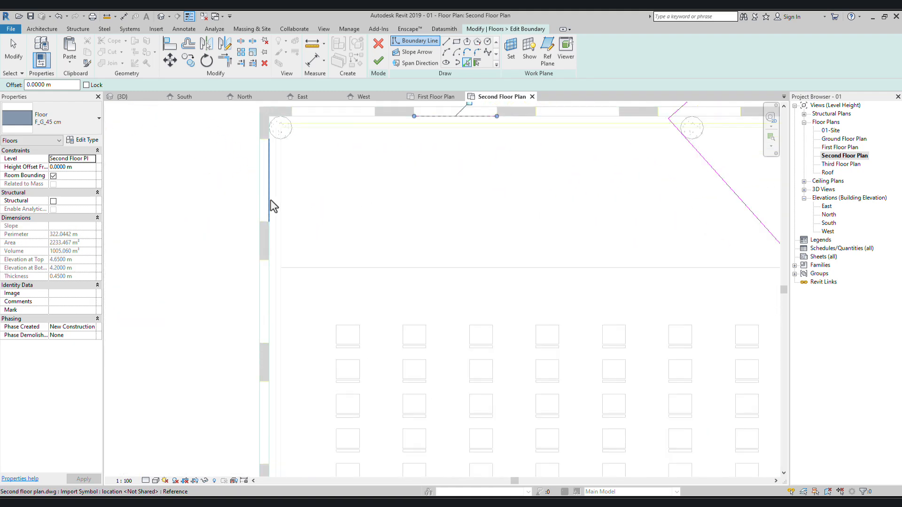
{"action": "left_click", "coordinate": [270, 199]}
{"action": "scroll", "coordinate": [399, 310], "scroll_direction": "down", "scroll_amount": 6}
{"action": "middle_click_drag", "start_coordinate": [407, 371], "coordinate": [307, 203]}
{"action": "scroll", "coordinate": [343, 249], "scroll_direction": "up", "scroll_amount": 4}
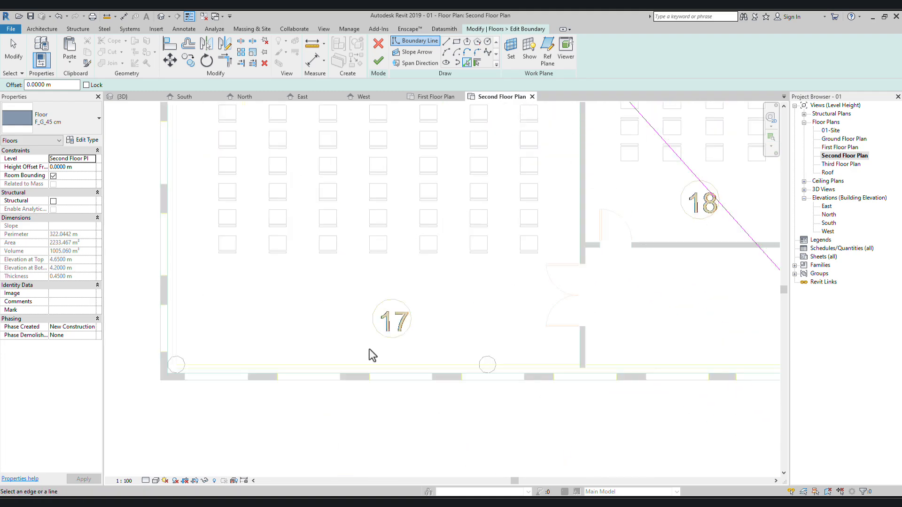
{"action": "left_click", "coordinate": [385, 376]}
{"action": "scroll", "coordinate": [470, 378], "scroll_direction": "down", "scroll_amount": 5}
{"action": "scroll", "coordinate": [440, 321], "scroll_direction": "up", "scroll_amount": 2}
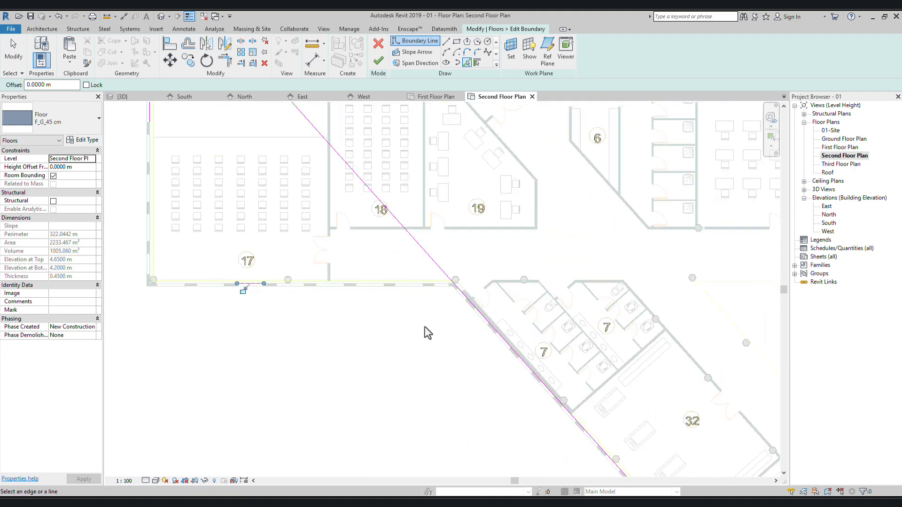
{"action": "middle_click_drag", "start_coordinate": [410, 334], "coordinate": [439, 340]}
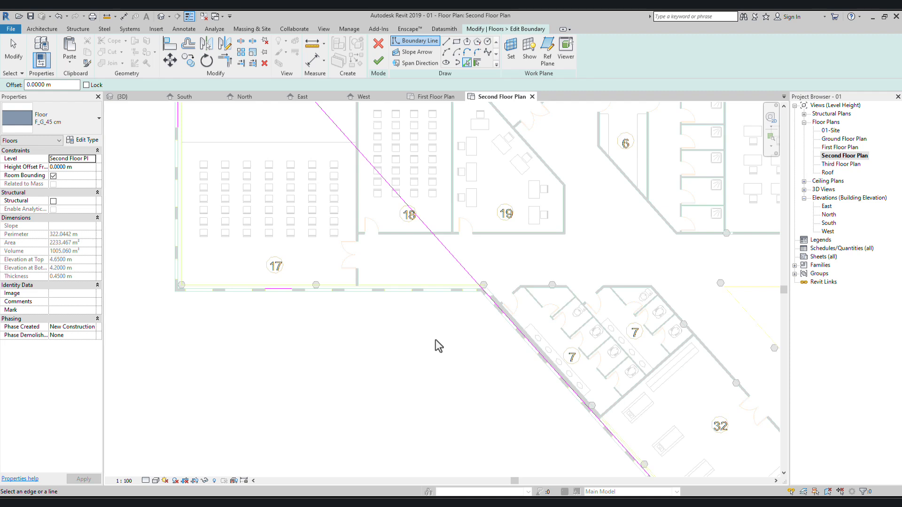
Step: Trim the boundary lines around room 17 into corners, from the southwest diagonal through the south and west lines to the north line
{"action": "key", "text": "t"}
{"action": "key", "text": "r"}
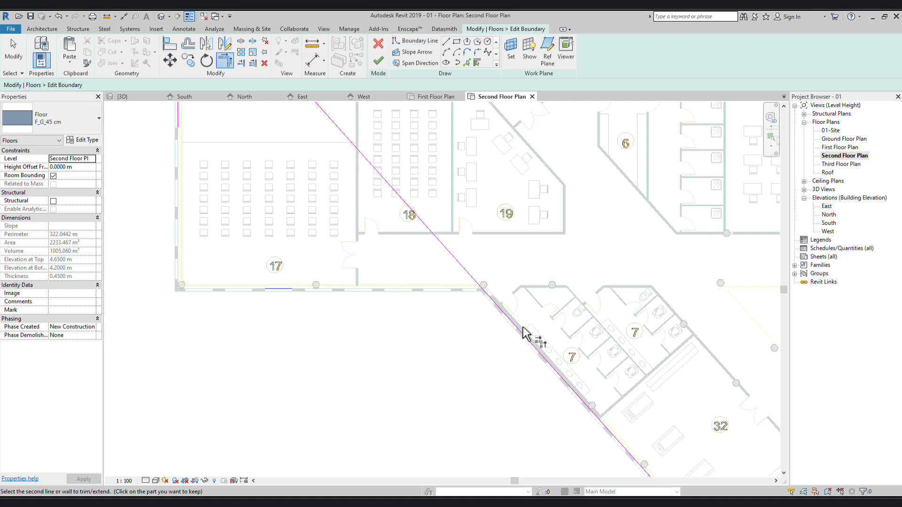
{"action": "left_click", "coordinate": [523, 331]}
{"action": "left_click", "coordinate": [297, 289]}
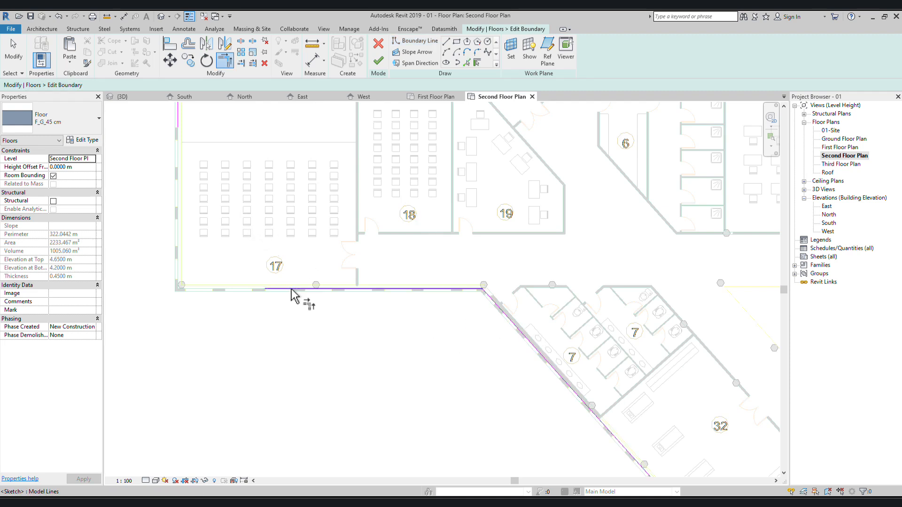
{"action": "middle_click_drag", "start_coordinate": [300, 291], "coordinate": [352, 350]}
{"action": "left_click", "coordinate": [353, 349]}
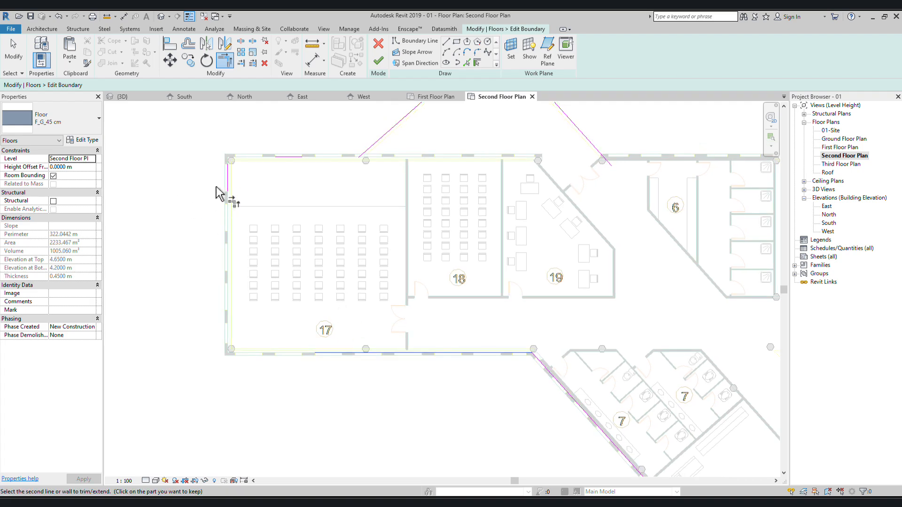
{"action": "left_click", "coordinate": [235, 180]}
{"action": "left_click", "coordinate": [235, 180]}
{"action": "left_click", "coordinate": [281, 157]}
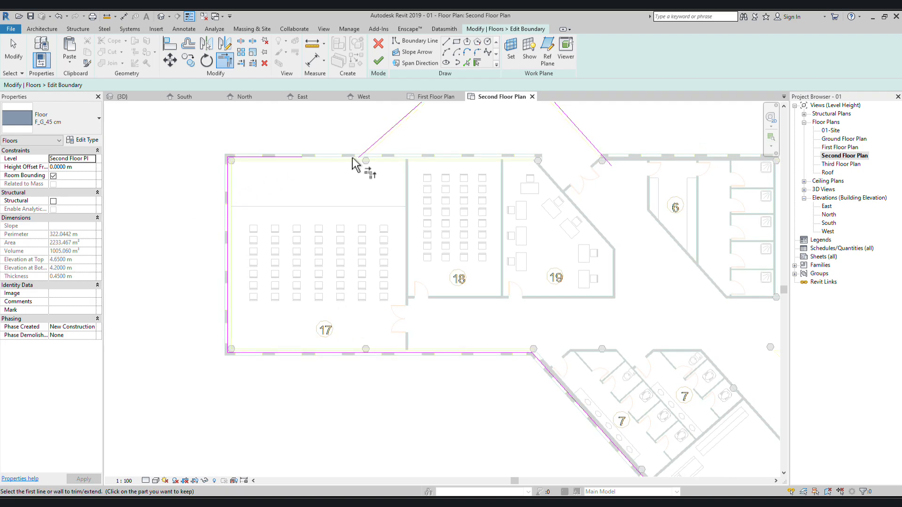
Step: Trim the north boundary line to both slanted edges of the triangular projection to close the floor outline
{"action": "middle_click_drag", "start_coordinate": [351, 156], "coordinate": [348, 203]}
{"action": "left_click", "coordinate": [295, 203]}
{"action": "left_click", "coordinate": [357, 198]}
{"action": "middle_click_drag", "start_coordinate": [657, 193], "coordinate": [553, 238]}
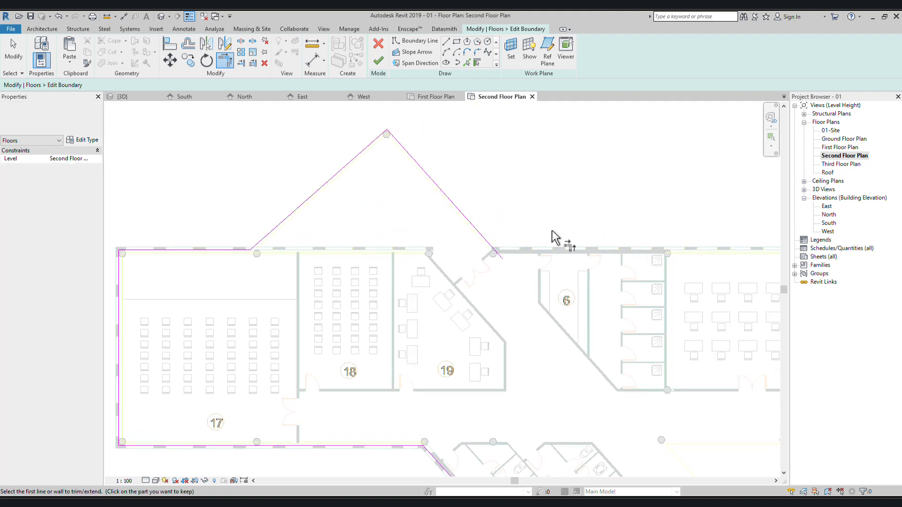
{"action": "left_click", "coordinate": [476, 230]}
{"action": "middle_click_drag", "start_coordinate": [669, 264], "coordinate": [372, 262]}
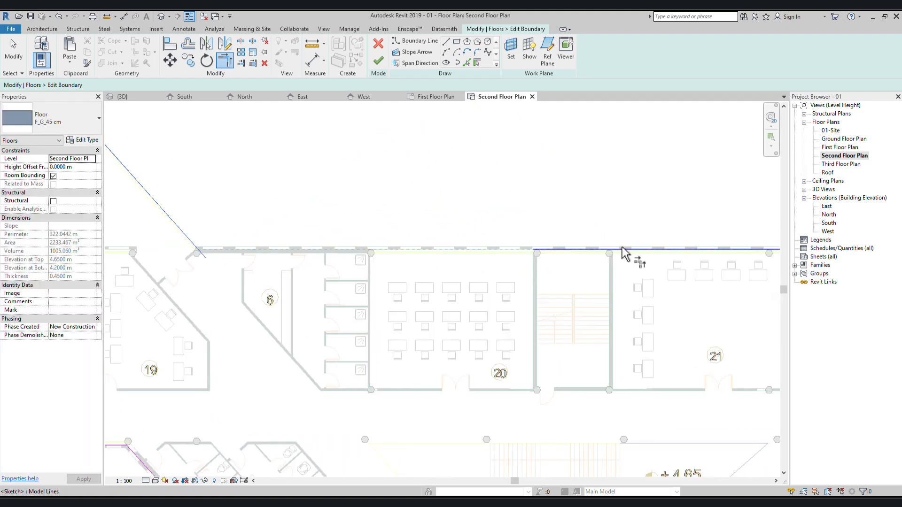
Step: Examine the rest of the floor boundary along the east diagonal, the auditorium wing and the north edge
{"action": "scroll", "coordinate": [540, 276], "scroll_direction": "down", "scroll_amount": 4}
{"action": "middle_click_drag", "start_coordinate": [540, 276], "coordinate": [483, 278]}
{"action": "scroll", "coordinate": [574, 292], "scroll_direction": "up", "scroll_amount": 5}
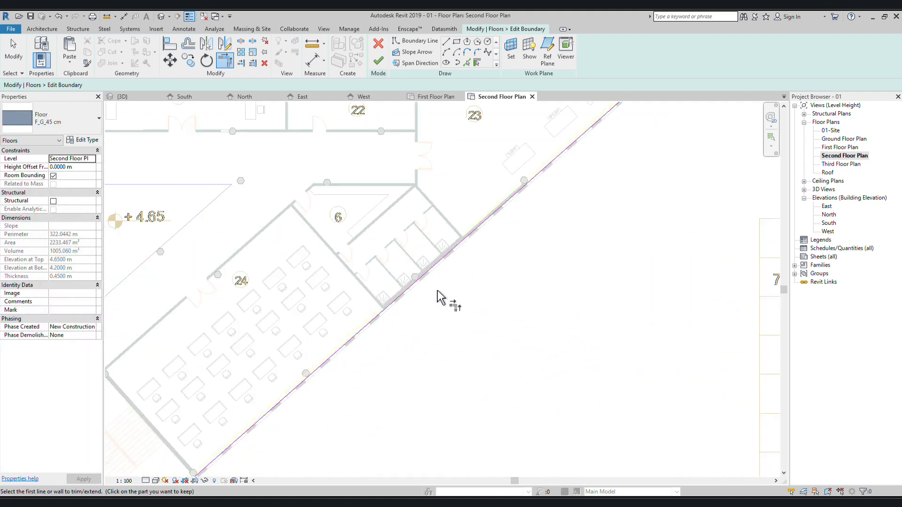
{"action": "scroll", "coordinate": [438, 296], "scroll_direction": "down", "scroll_amount": 2}
{"action": "middle_click_drag", "start_coordinate": [413, 371], "coordinate": [632, 173]}
{"action": "scroll", "coordinate": [434, 288], "scroll_direction": "up", "scroll_amount": 3}
{"action": "scroll", "coordinate": [439, 333], "scroll_direction": "down", "scroll_amount": 2}
{"action": "middle_click_drag", "start_coordinate": [442, 349], "coordinate": [660, 244]}
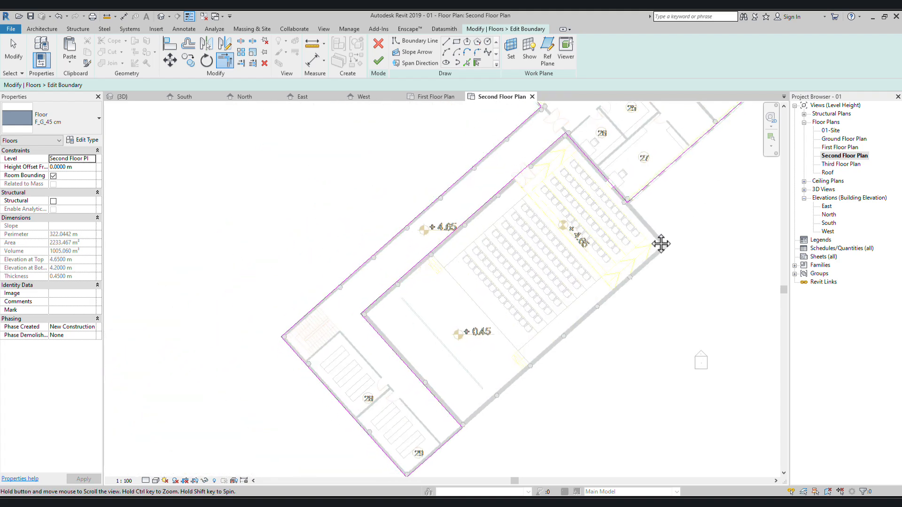
{"action": "middle_click_drag", "start_coordinate": [479, 381], "coordinate": [463, 316]}
{"action": "middle_click_drag", "start_coordinate": [419, 280], "coordinate": [337, 452]}
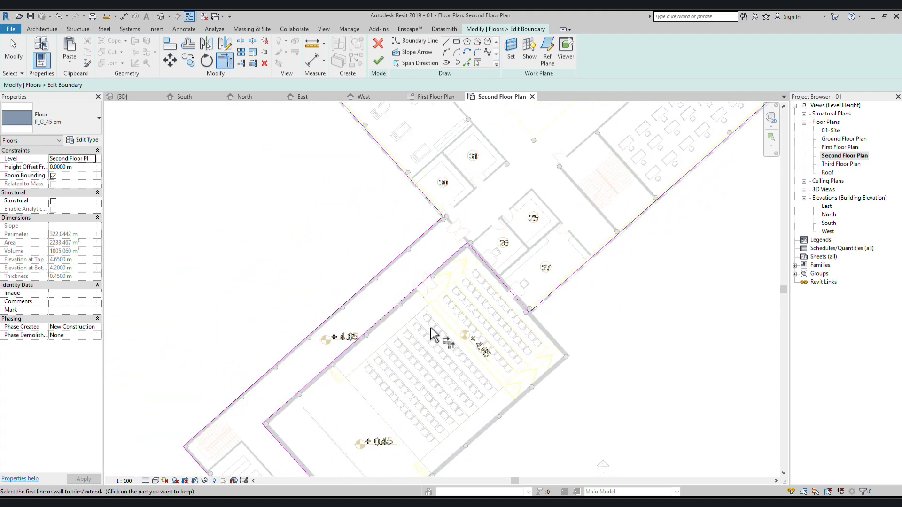
{"action": "middle_click_drag", "start_coordinate": [428, 327], "coordinate": [404, 438]}
{"action": "scroll", "coordinate": [282, 325], "scroll_direction": "down", "scroll_amount": 2}
{"action": "middle_click_drag", "start_coordinate": [282, 325], "coordinate": [328, 366]}
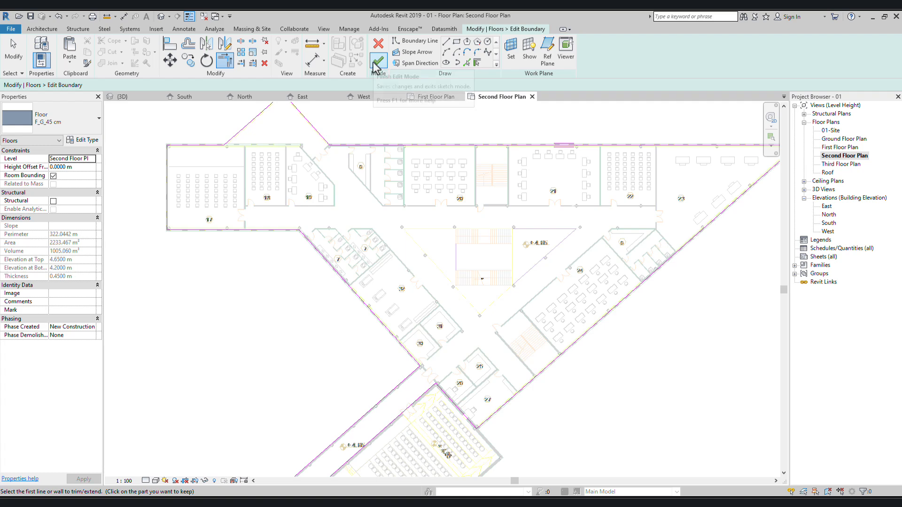
Step: Finish the floor boundary edit, attach the walls below to the floor's bottom, and unjoin the conflicting elements
{"action": "left_click", "coordinate": [376, 62]}
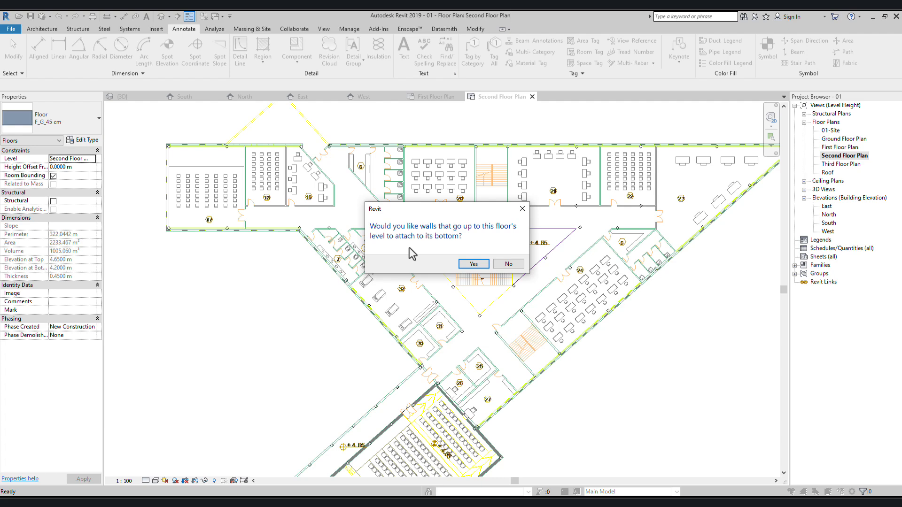
{"action": "left_click", "coordinate": [469, 265]}
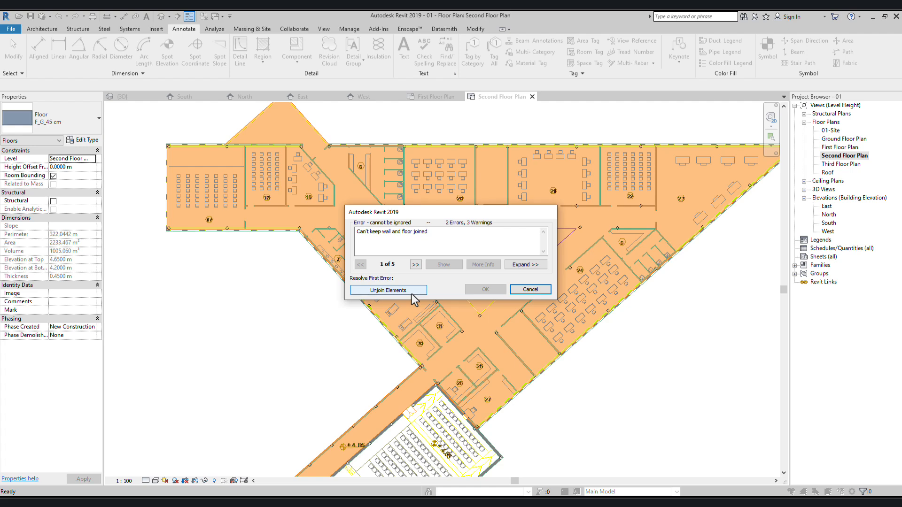
{"action": "left_click", "coordinate": [412, 294]}
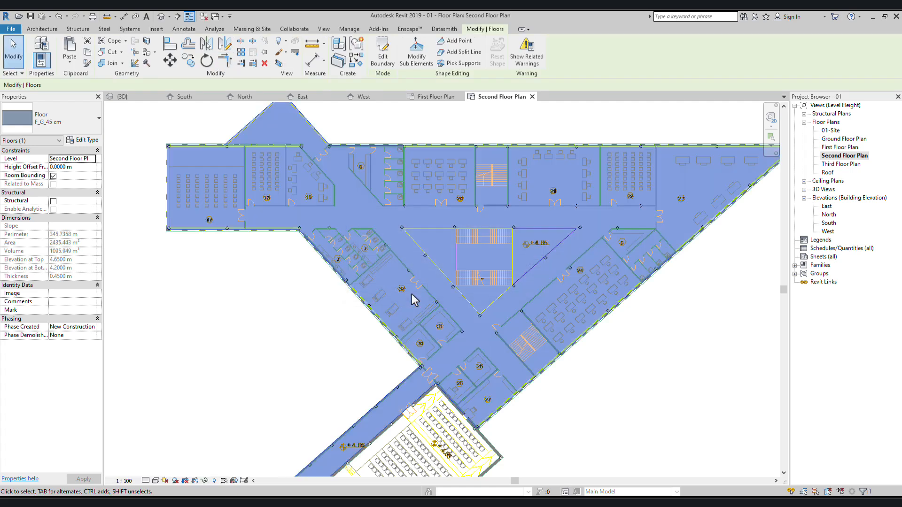
Step: Deselect the floor and open the default 3D view to see both floor slabs
{"action": "left_click", "coordinate": [608, 386]}
{"action": "middle_click_drag", "start_coordinate": [604, 379], "coordinate": [567, 361]}
{"action": "left_click", "coordinate": [162, 16]}
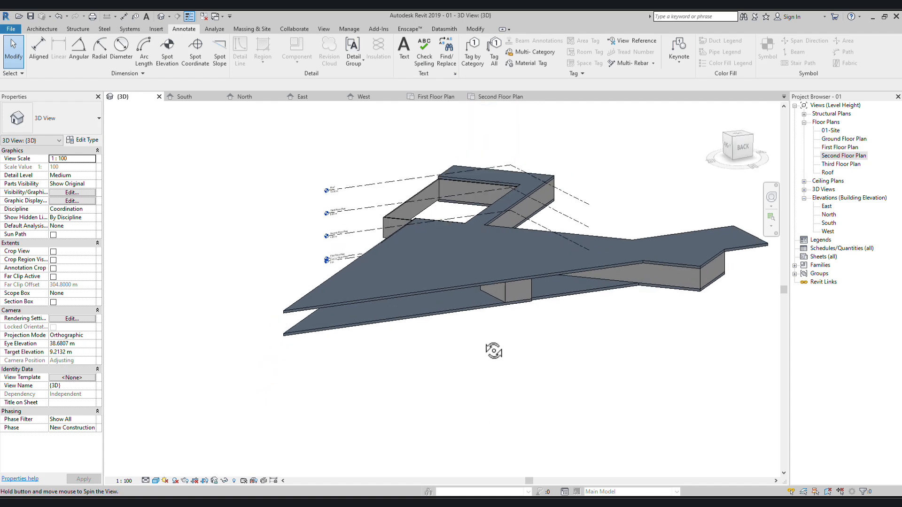
Step: Examine how the wing's end wall and the neighbouring walls meet the second floor slab
{"action": "scroll", "coordinate": [491, 352], "scroll_direction": "up", "scroll_amount": 6}
{"action": "middle_click_drag", "start_coordinate": [531, 286], "coordinate": [491, 255], "text": "shift"}
{"action": "left_click", "coordinate": [488, 238]}
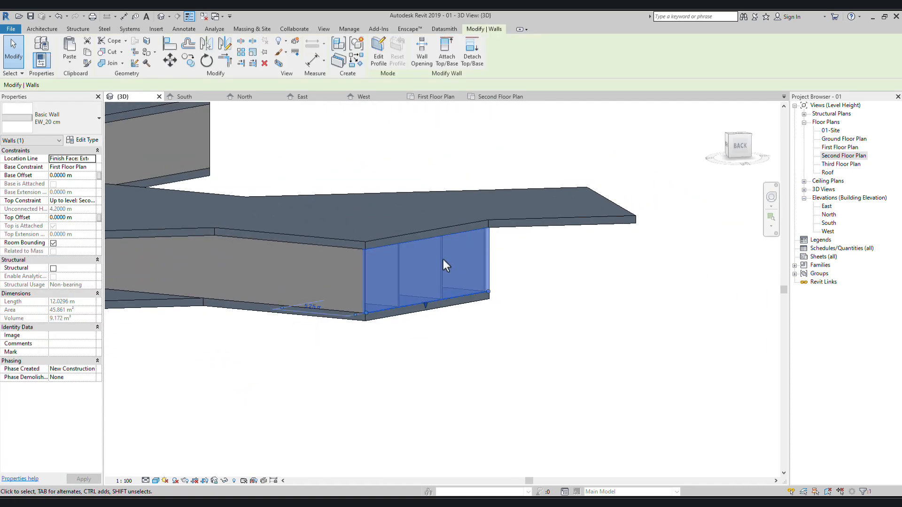
{"action": "scroll", "coordinate": [444, 259], "scroll_direction": "up", "scroll_amount": 4}
{"action": "scroll", "coordinate": [635, 198], "scroll_direction": "down", "scroll_amount": 5}
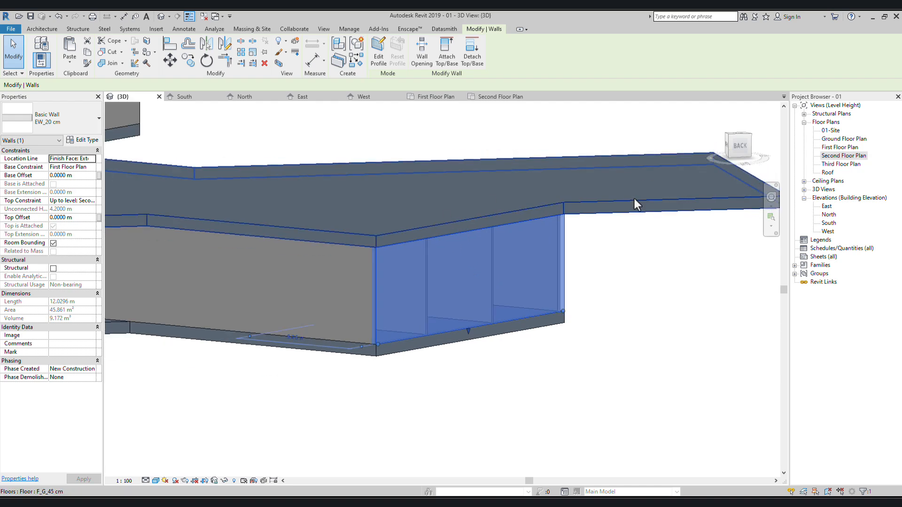
{"action": "left_click", "coordinate": [648, 239]}
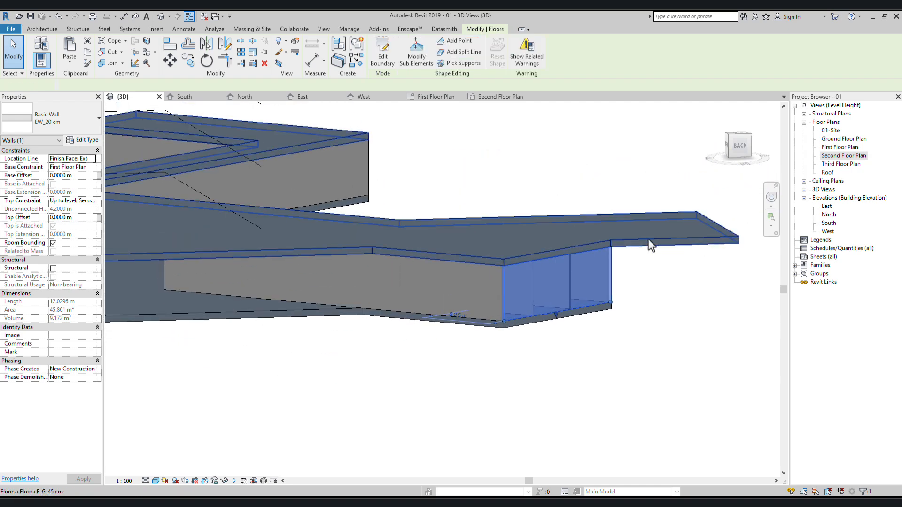
{"action": "key", "text": "Escape"}
{"action": "middle_click_drag", "start_coordinate": [365, 323], "coordinate": [598, 324]}
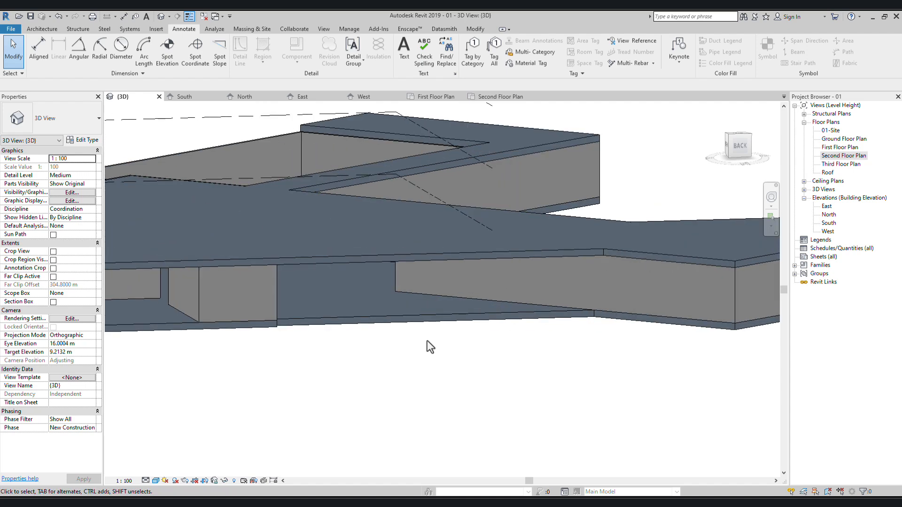
{"action": "middle_click_drag", "start_coordinate": [292, 353], "coordinate": [433, 379], "text": "shift"}
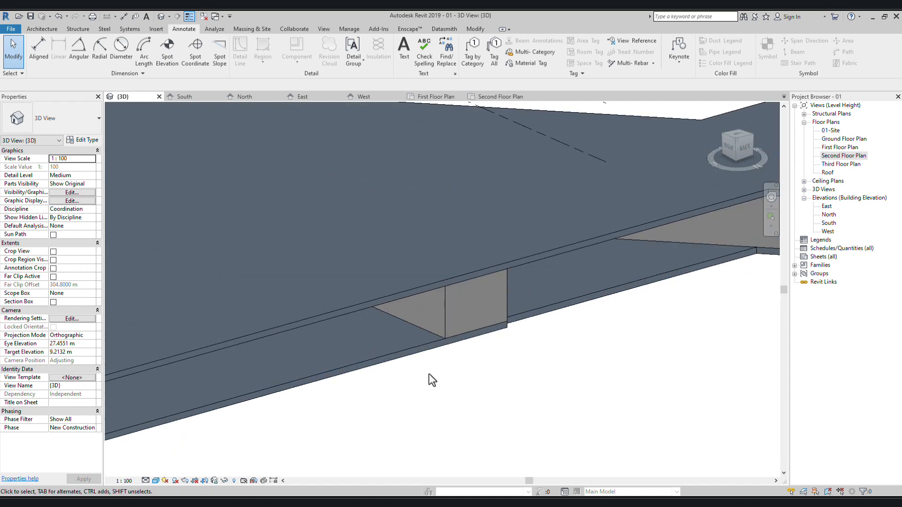
Step: Duplicate the second floor slab's floor type under the name F_40 cm and apply it to the slab
{"action": "left_click", "coordinate": [393, 360]}
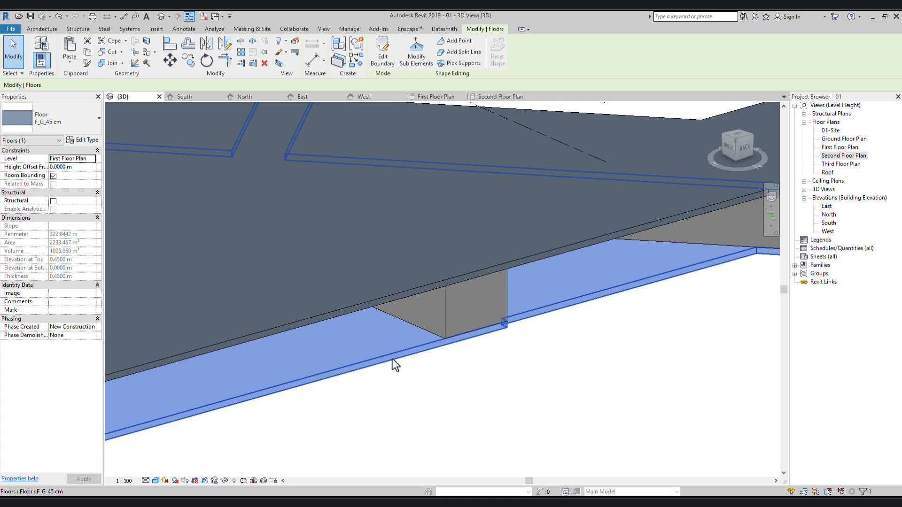
{"action": "left_click", "coordinate": [419, 388]}
{"action": "left_click", "coordinate": [424, 295]}
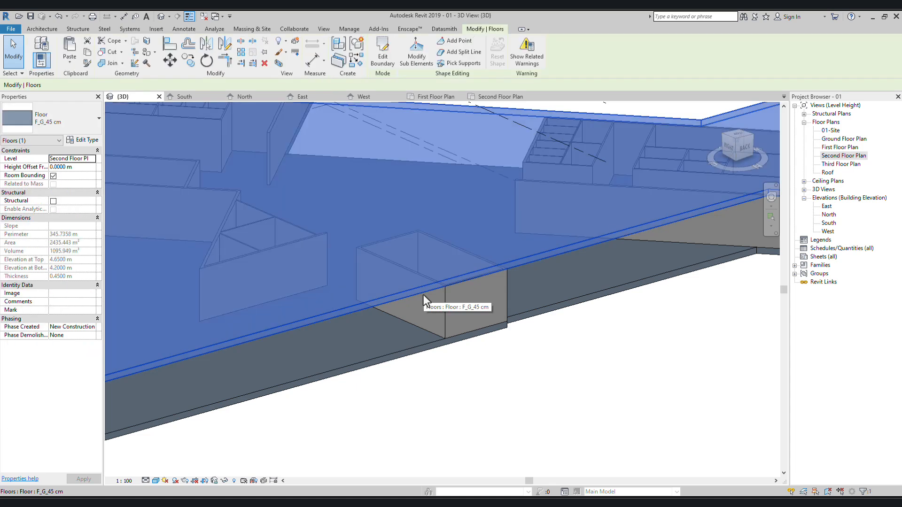
{"action": "middle_click_drag", "start_coordinate": [423, 294], "coordinate": [451, 323]}
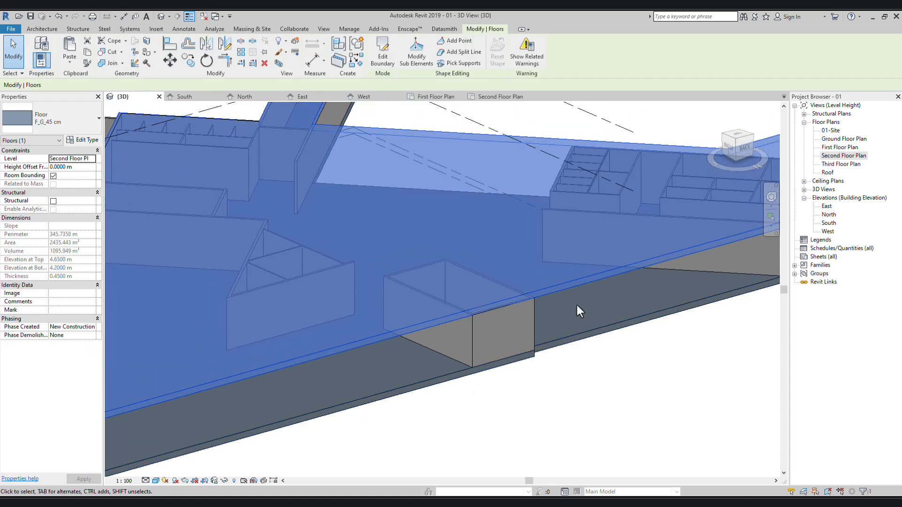
{"action": "left_click", "coordinate": [85, 140]}
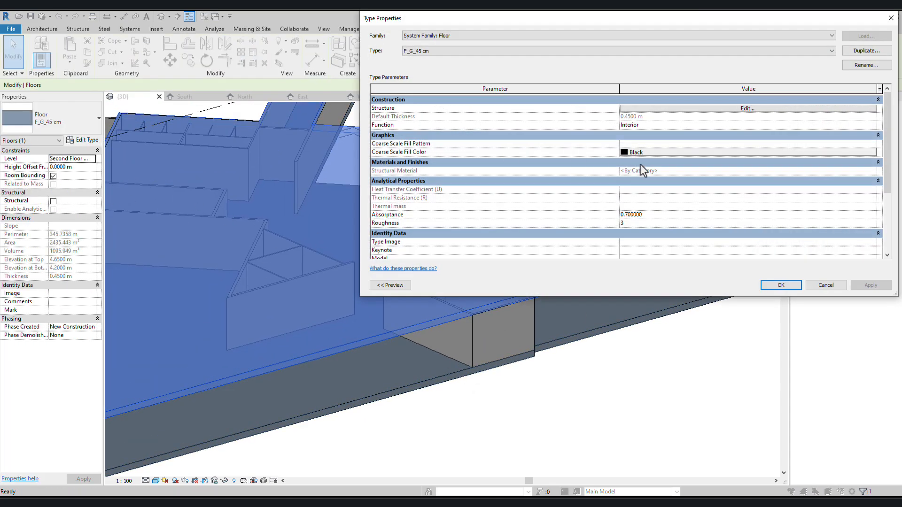
{"action": "left_click", "coordinate": [853, 51]}
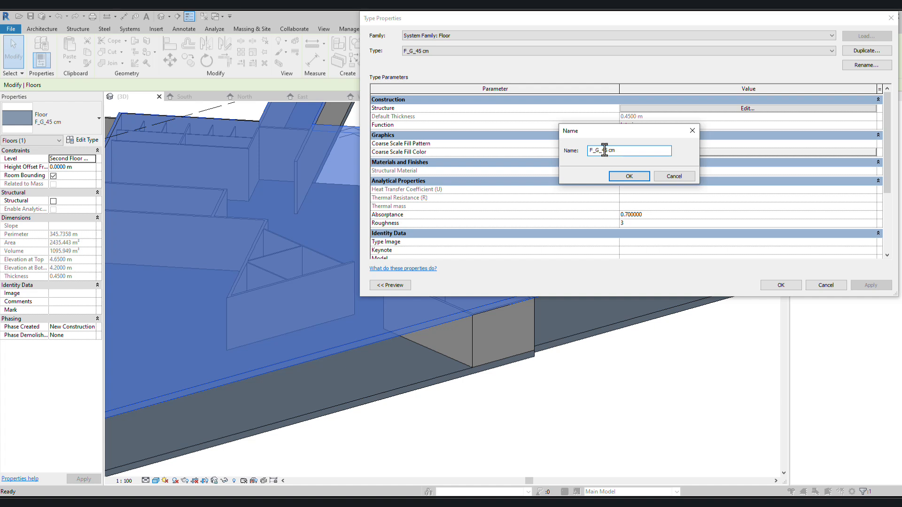
{"action": "type", "text": "0"}
{"action": "left_click", "coordinate": [635, 177]}
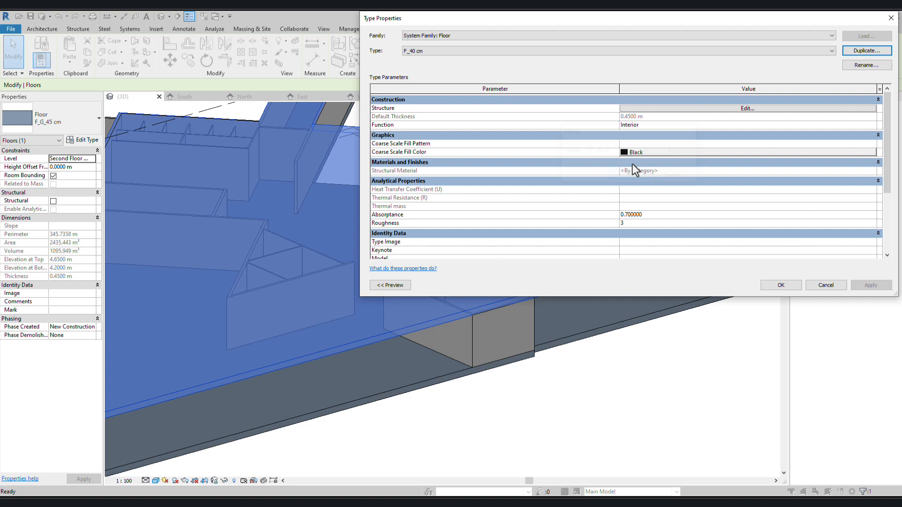
{"action": "left_click", "coordinate": [781, 286]}
{"action": "left_click", "coordinate": [586, 416]}
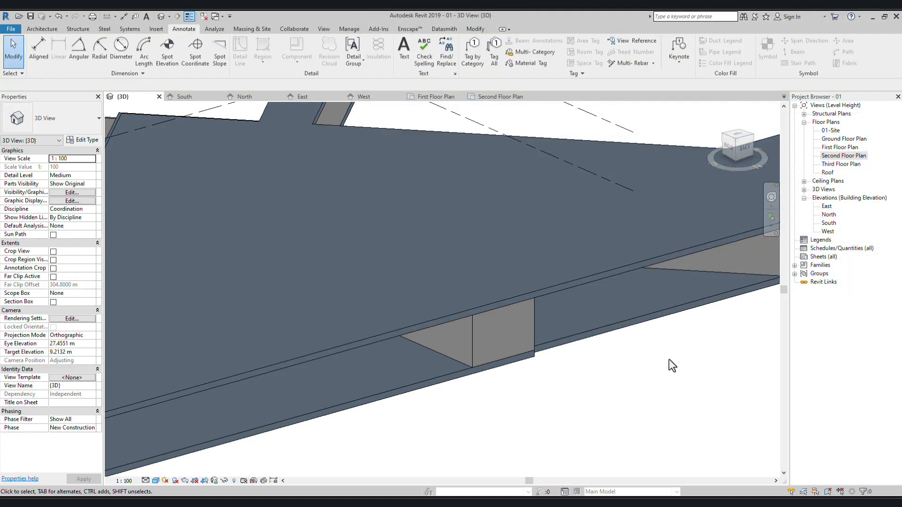
Step: Set the structure layer thickness of the second floor slab's F_40 cm type to 0.4000 m
{"action": "scroll", "coordinate": [648, 362], "scroll_direction": "down", "scroll_amount": 5}
{"action": "left_click", "coordinate": [590, 277]}
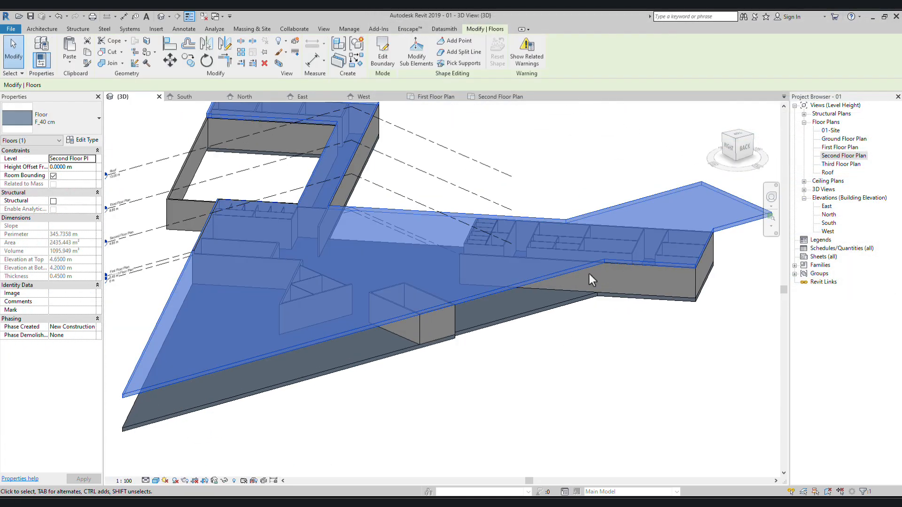
{"action": "left_click", "coordinate": [82, 140]}
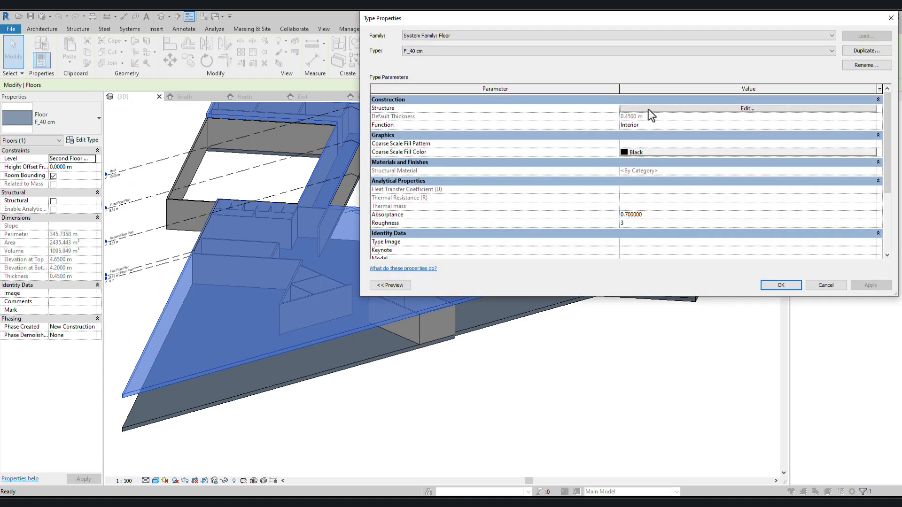
{"action": "left_click", "coordinate": [665, 108]}
{"action": "left_click", "coordinate": [609, 108]}
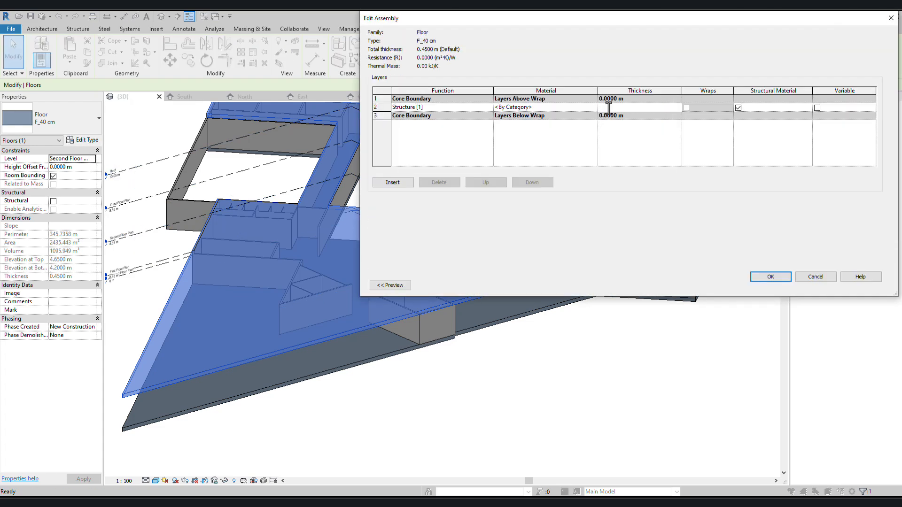
{"action": "type", "text": "0.4000"}
{"action": "left_click", "coordinate": [763, 279]}
{"action": "left_click", "coordinate": [775, 284]}
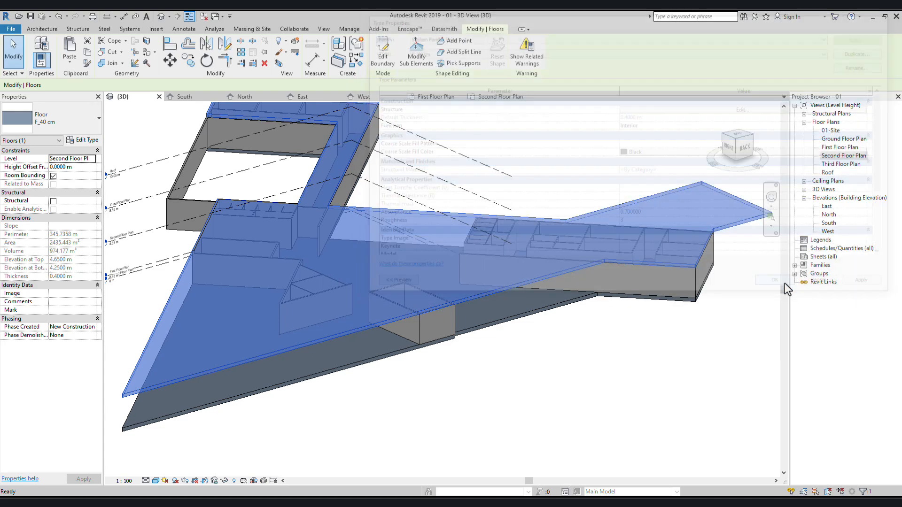
{"action": "left_click", "coordinate": [587, 382]}
Step: Examine the slabs and walls against the level lines in the South elevation, and return to the default 3D view
{"action": "scroll", "coordinate": [611, 376], "scroll_direction": "up", "scroll_amount": 5}
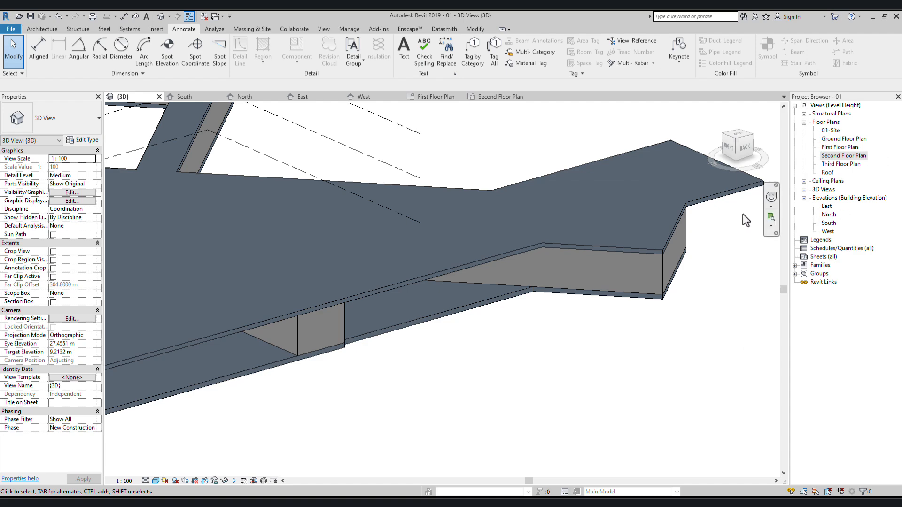
{"action": "double_click", "coordinate": [829, 224]}
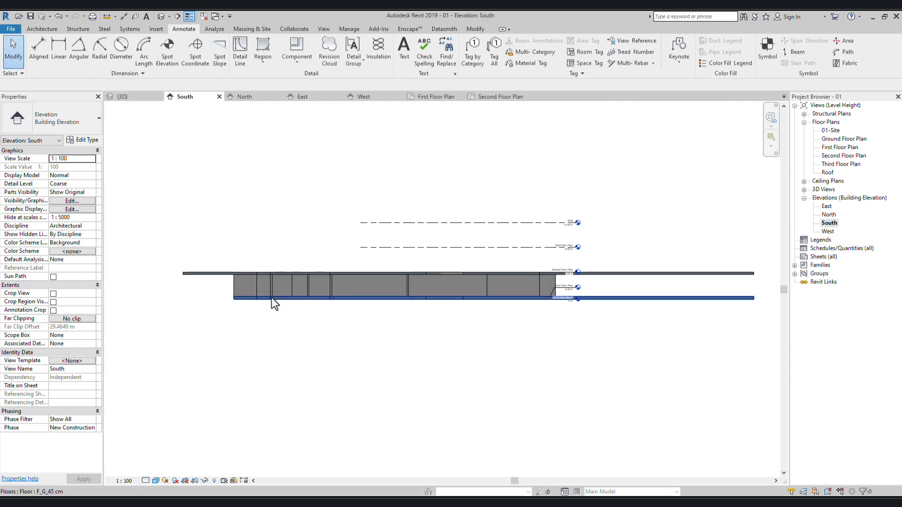
{"action": "scroll", "coordinate": [613, 281], "scroll_direction": "up", "scroll_amount": 5}
{"action": "scroll", "coordinate": [484, 277], "scroll_direction": "down", "scroll_amount": 1}
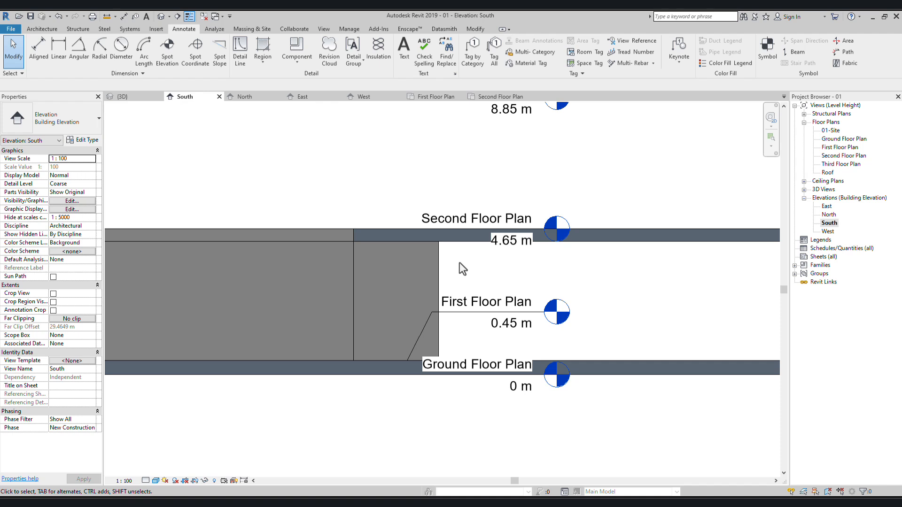
{"action": "scroll", "coordinate": [419, 300], "scroll_direction": "down", "scroll_amount": 4}
{"action": "scroll", "coordinate": [199, 263], "scroll_direction": "up", "scroll_amount": 2}
{"action": "scroll", "coordinate": [198, 263], "scroll_direction": "down", "scroll_amount": 3}
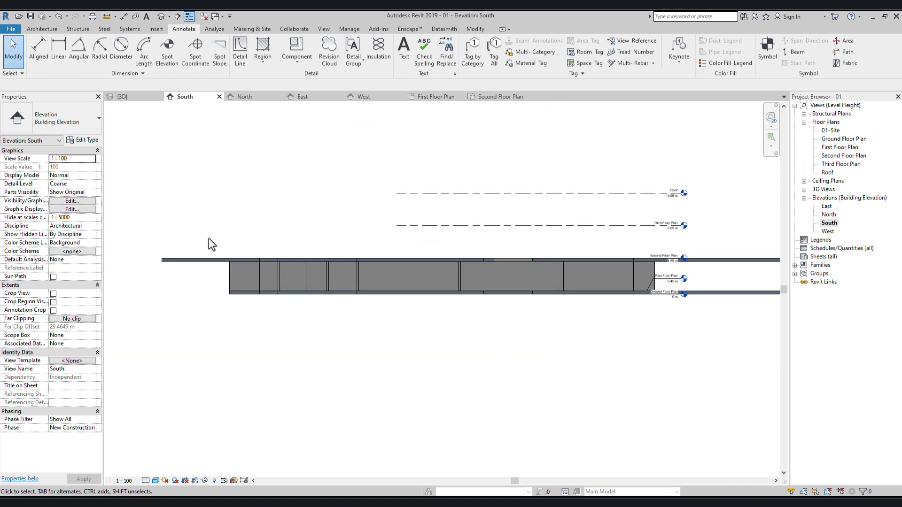
{"action": "left_click", "coordinate": [161, 17]}
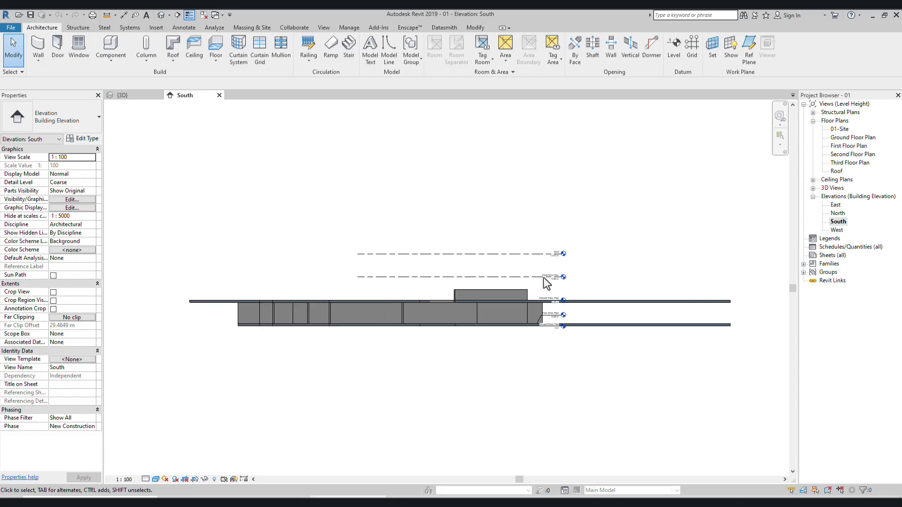
Step: Stretch the aligned level lines eastward in the South elevation by the Roof level's head end, farther beyond the walls
{"action": "middle_click_drag", "start_coordinate": [592, 279], "coordinate": [516, 280]}
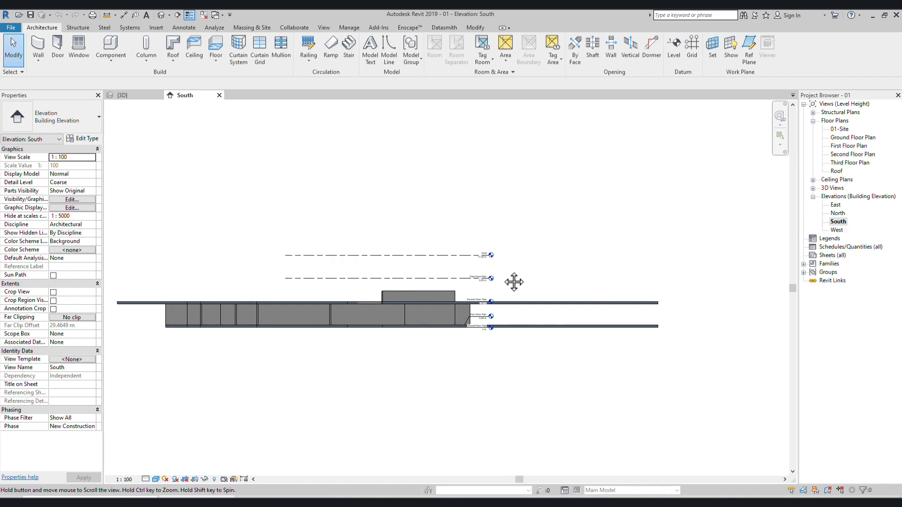
{"action": "left_click", "coordinate": [442, 256]}
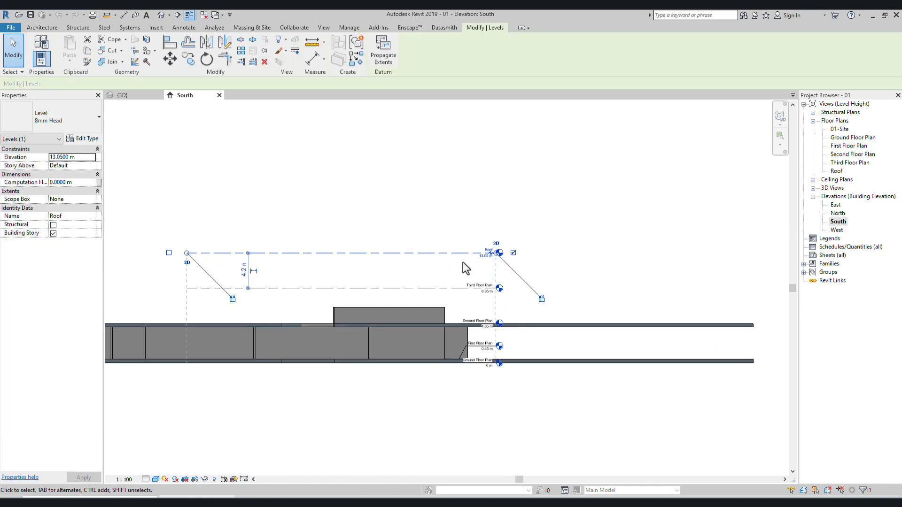
{"action": "scroll", "coordinate": [463, 269], "scroll_direction": "up", "scroll_amount": 3}
{"action": "scroll", "coordinate": [463, 269], "scroll_direction": "down", "scroll_amount": 2}
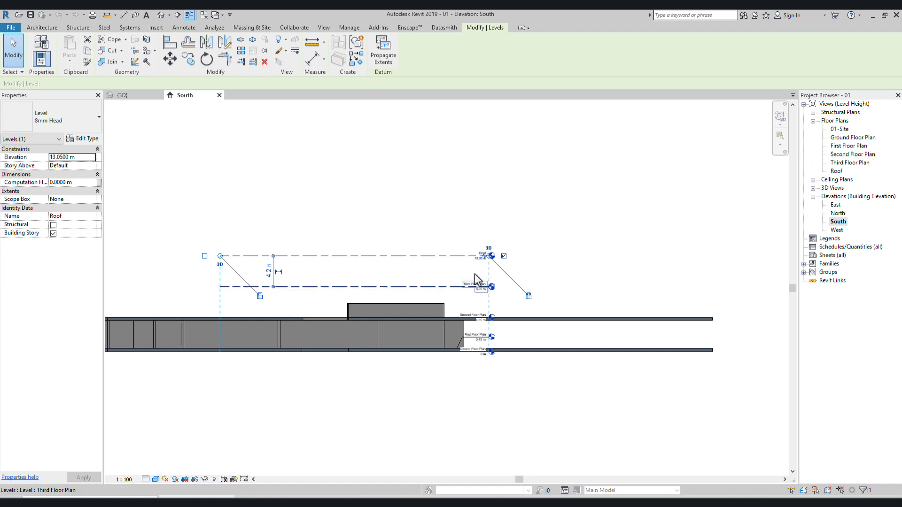
{"action": "scroll", "coordinate": [473, 291], "scroll_direction": "down", "scroll_amount": 1}
{"action": "scroll", "coordinate": [482, 277], "scroll_direction": "up", "scroll_amount": 3}
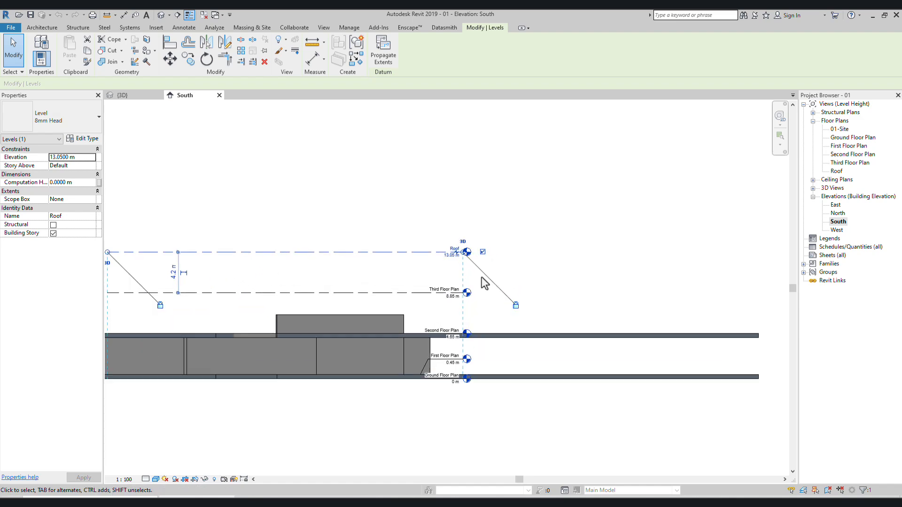
{"action": "left_click", "coordinate": [367, 223]}
{"action": "left_click", "coordinate": [369, 244]}
{"action": "scroll", "coordinate": [470, 246], "scroll_direction": "up", "scroll_amount": 2}
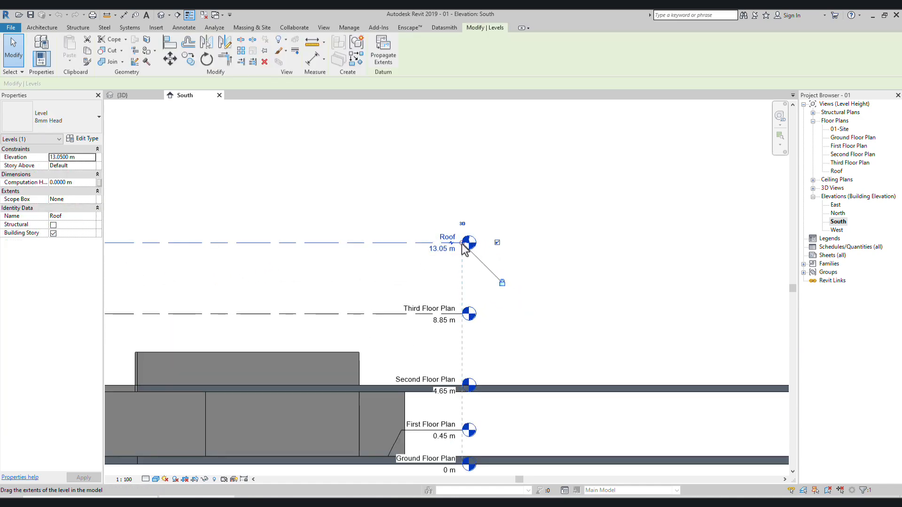
{"action": "left_click_drag", "start_coordinate": [470, 244], "coordinate": [718, 244]}
{"action": "scroll", "coordinate": [718, 245], "scroll_direction": "down", "scroll_amount": 2}
{"action": "middle_click_drag", "start_coordinate": [718, 255], "coordinate": [461, 250]}
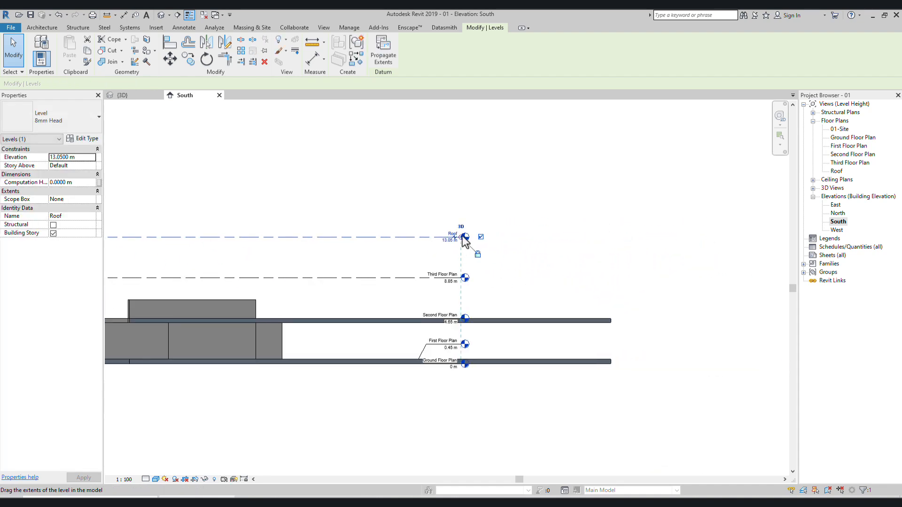
Step: Try extending the level lines past the slabs' east end, check them in the North elevation, and return to the South elevation
{"action": "left_click_drag", "start_coordinate": [465, 237], "coordinate": [647, 238]}
{"action": "left_click", "coordinate": [682, 277]}
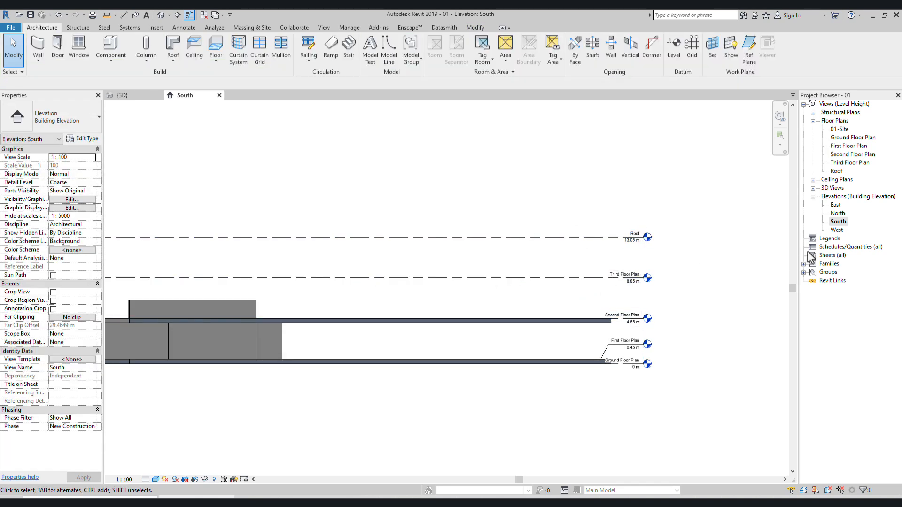
{"action": "double_click", "coordinate": [837, 213]}
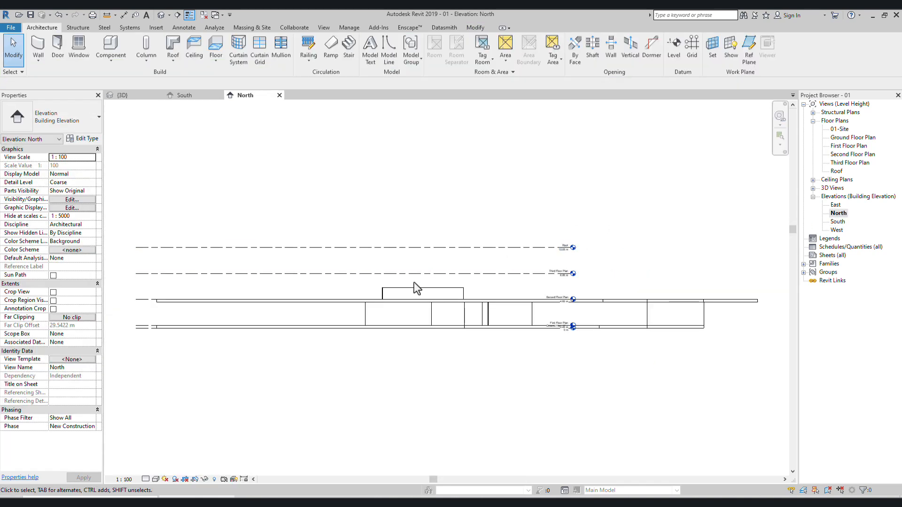
{"action": "middle_click_drag", "start_coordinate": [414, 282], "coordinate": [494, 303]}
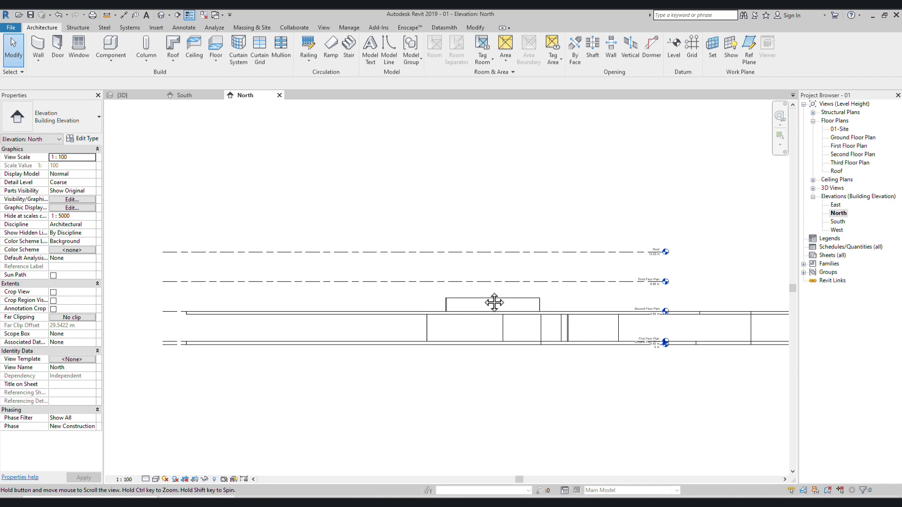
{"action": "double_click", "coordinate": [838, 222]}
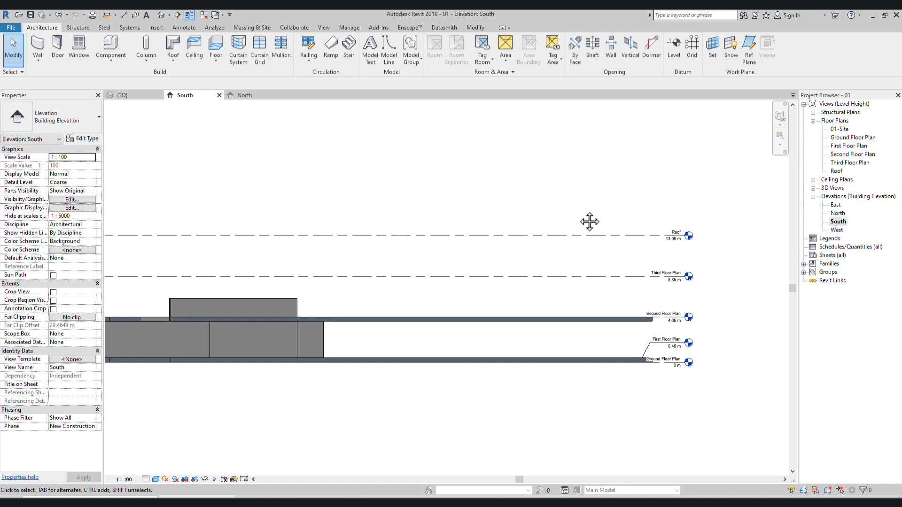
{"action": "scroll", "coordinate": [590, 221], "scroll_direction": "down", "scroll_amount": 3}
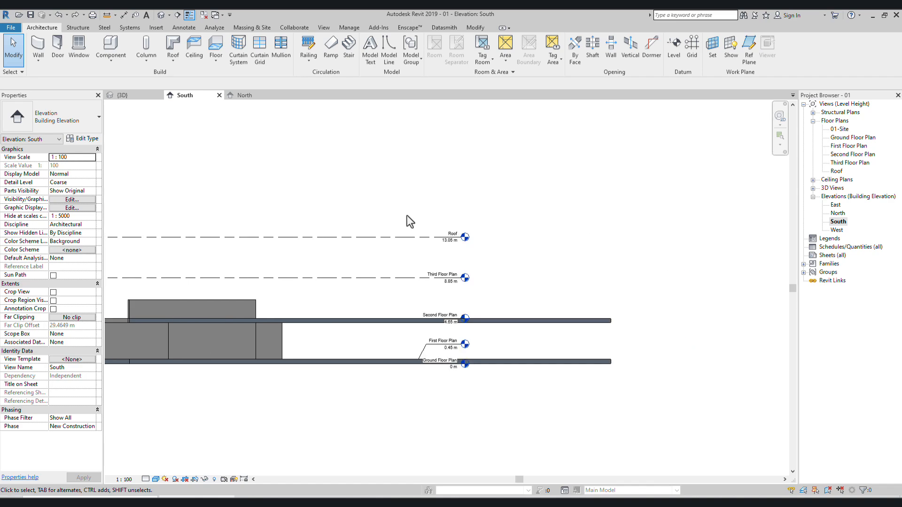
Step: Select everything in the South elevation, filter the selection to Levels only, and maximize the 3D extents of these levels
{"action": "left_click_drag", "start_coordinate": [644, 157], "coordinate": [231, 354]}
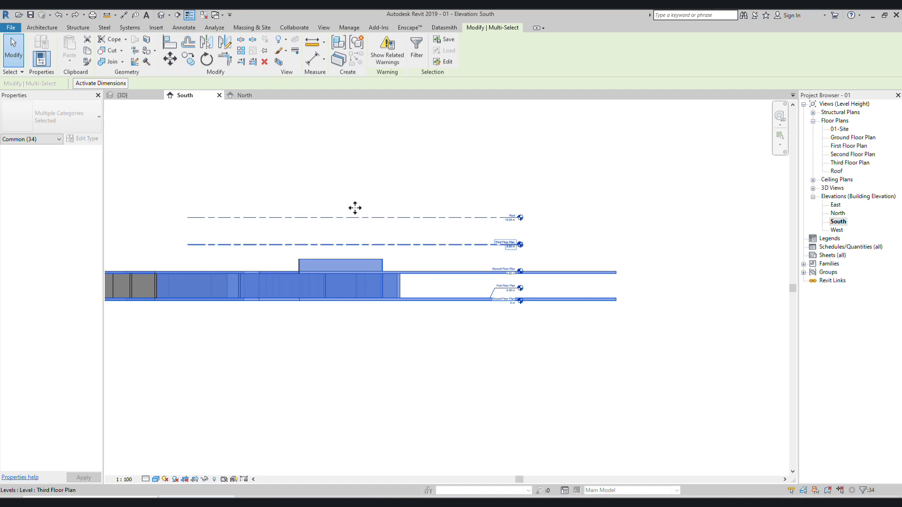
{"action": "left_click", "coordinate": [413, 58]}
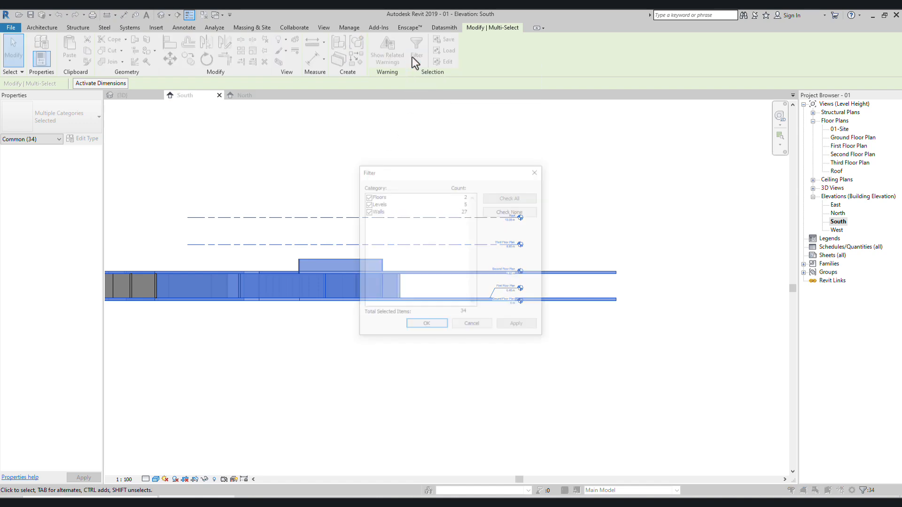
{"action": "left_click", "coordinate": [510, 215]}
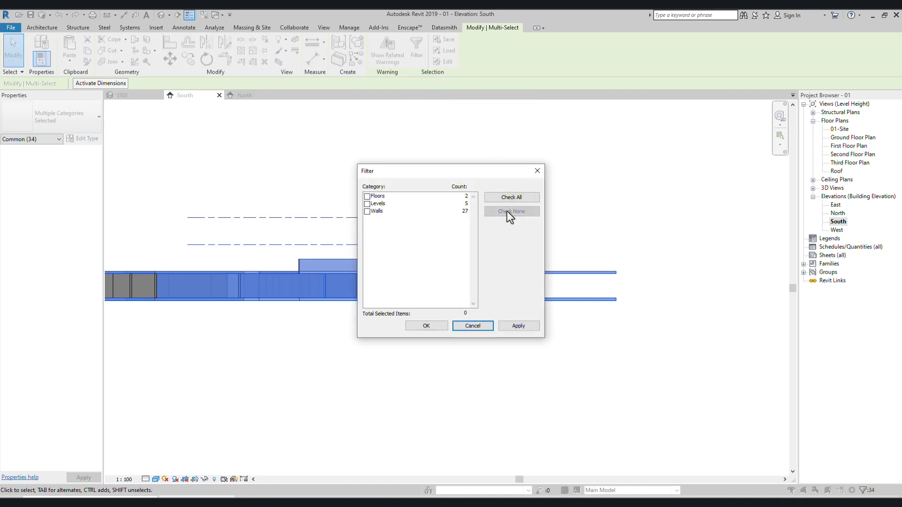
{"action": "left_click", "coordinate": [368, 204]}
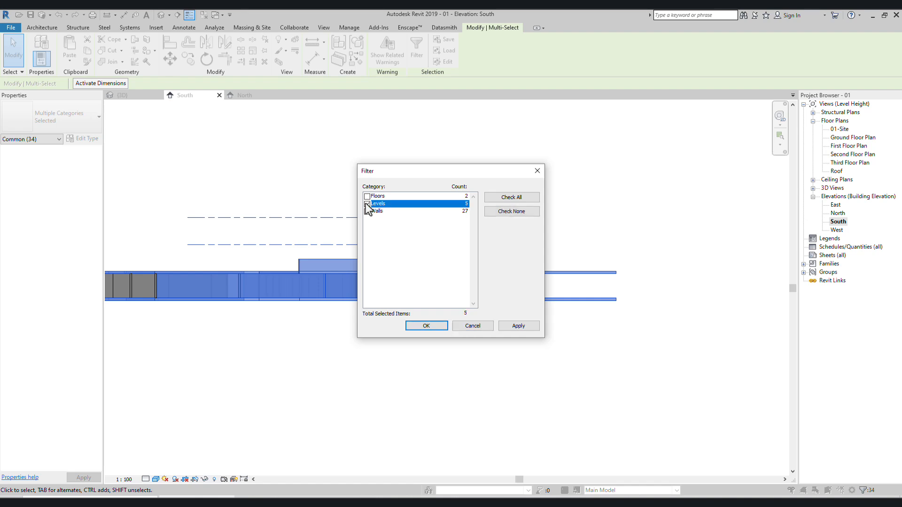
{"action": "left_click", "coordinate": [426, 327]}
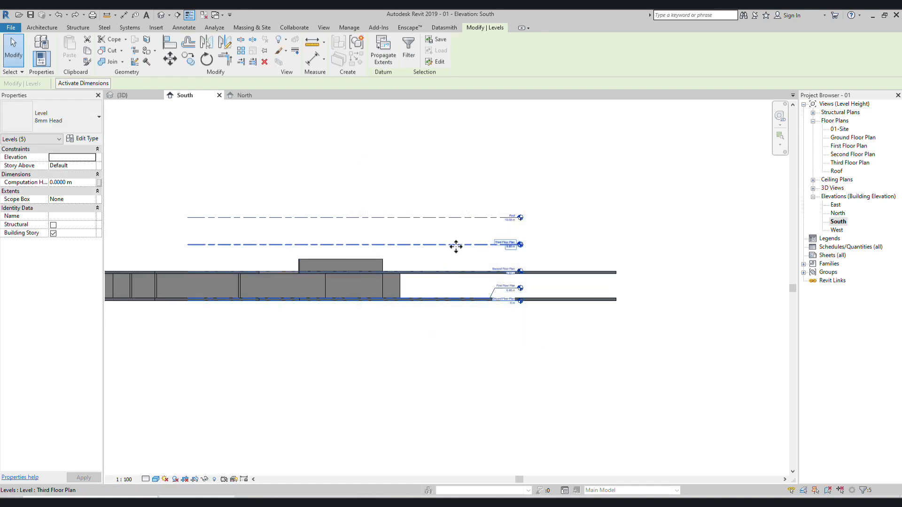
{"action": "right_click", "coordinate": [456, 246]}
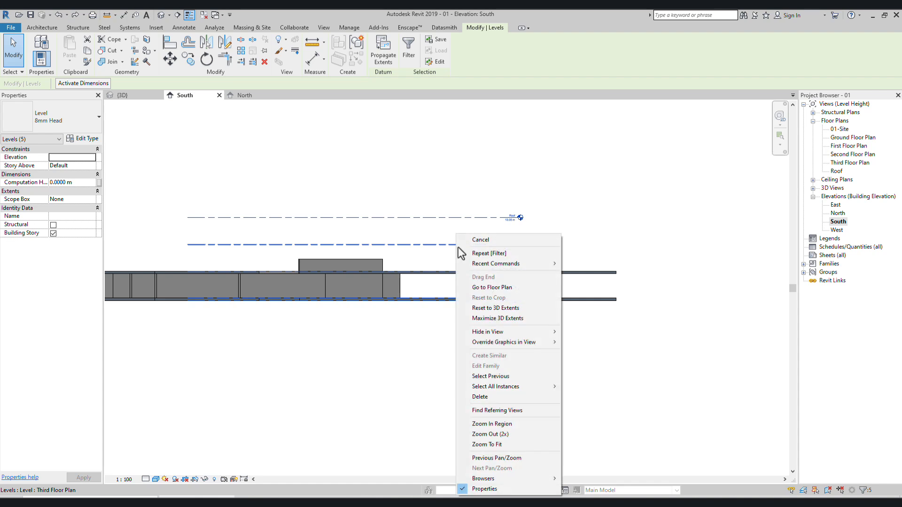
{"action": "left_click", "coordinate": [489, 318]}
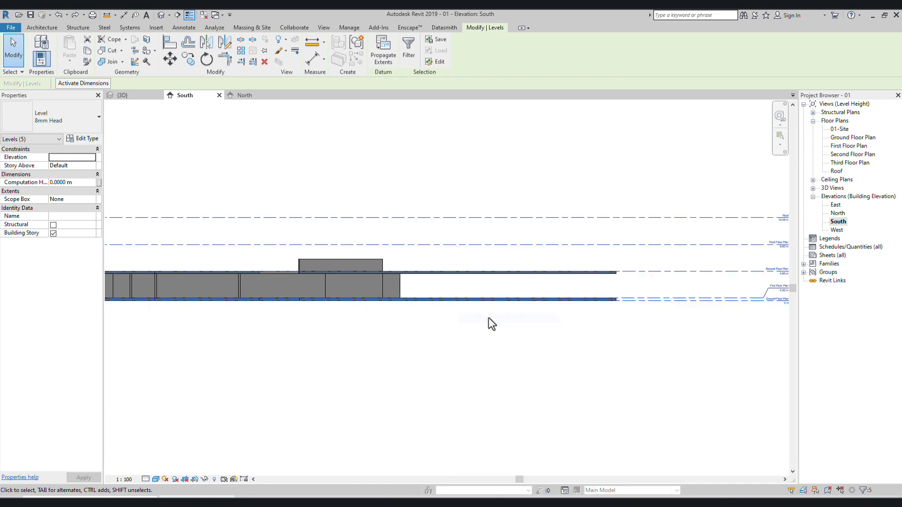
{"action": "left_click", "coordinate": [533, 319]}
{"action": "scroll", "coordinate": [533, 319], "scroll_direction": "down", "scroll_amount": 2}
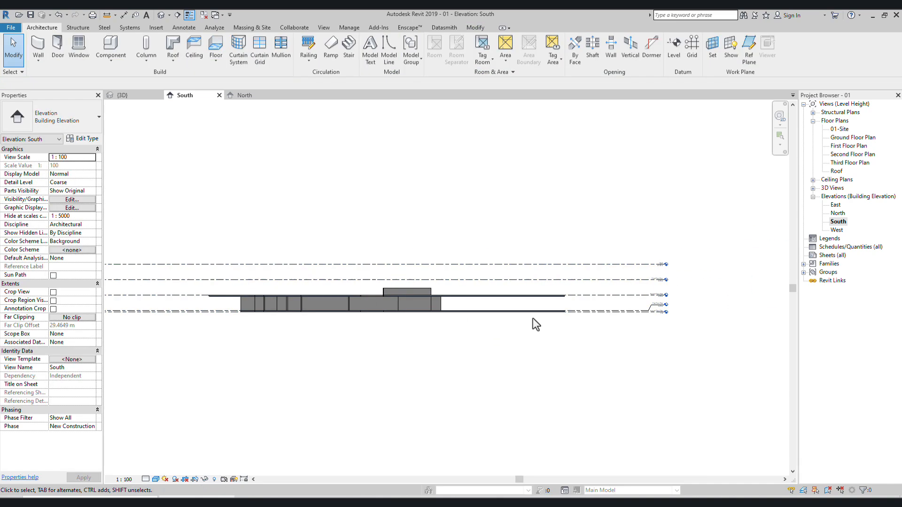
Step: Check the level lines' extents around the building in the West elevation, the North elevation and the default 3D view
{"action": "double_click", "coordinate": [836, 230]}
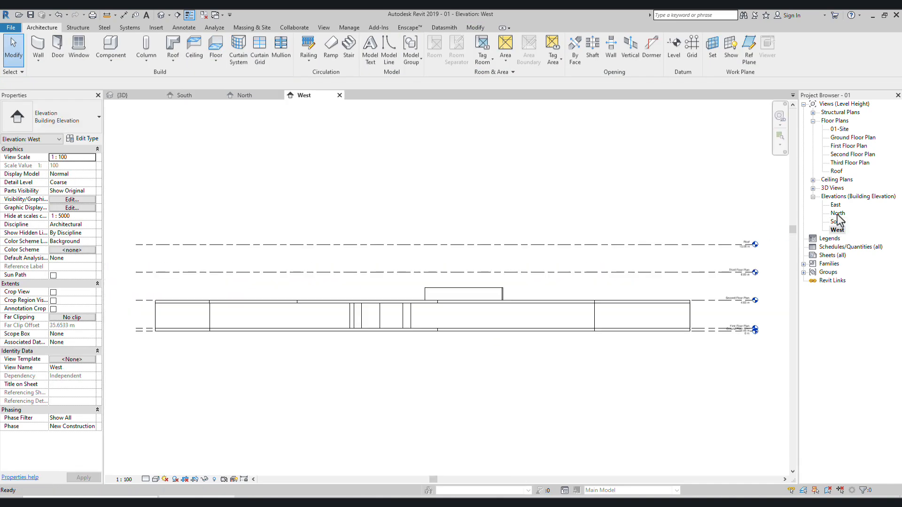
{"action": "double_click", "coordinate": [838, 213]}
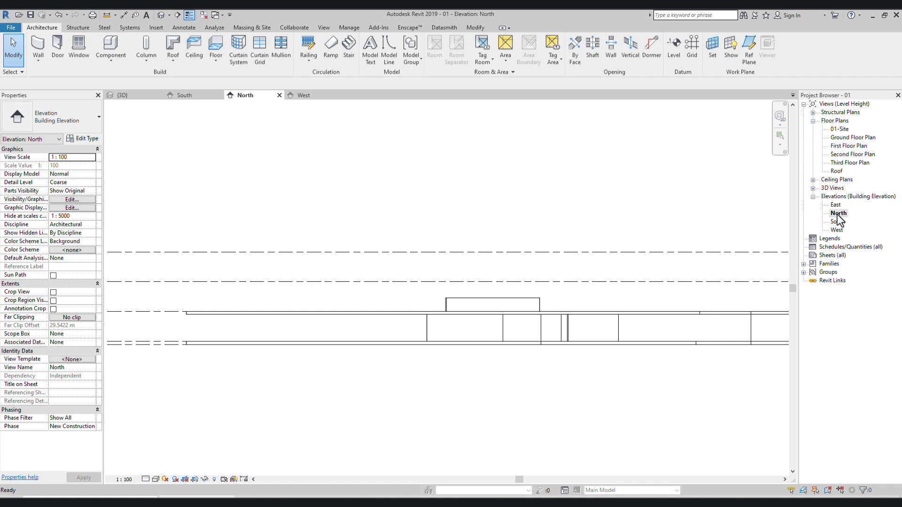
{"action": "left_click", "coordinate": [161, 19]}
{"action": "scroll", "coordinate": [502, 268], "scroll_direction": "down", "scroll_amount": 3}
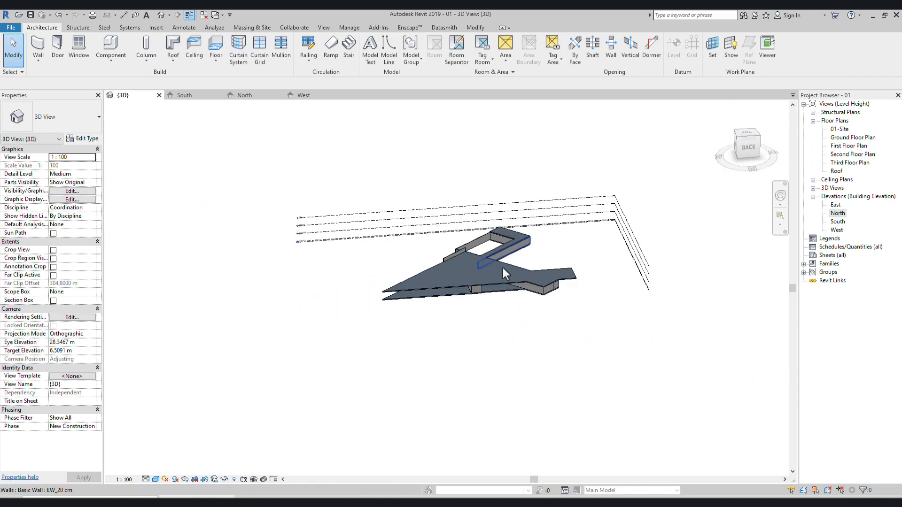
{"action": "scroll", "coordinate": [317, 221], "scroll_direction": "up", "scroll_amount": 5}
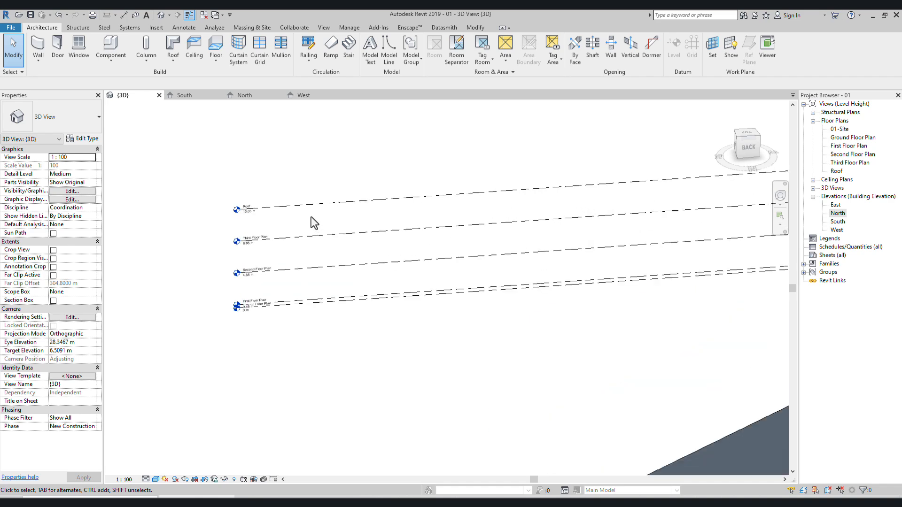
{"action": "scroll", "coordinate": [311, 216], "scroll_direction": "down", "scroll_amount": 4}
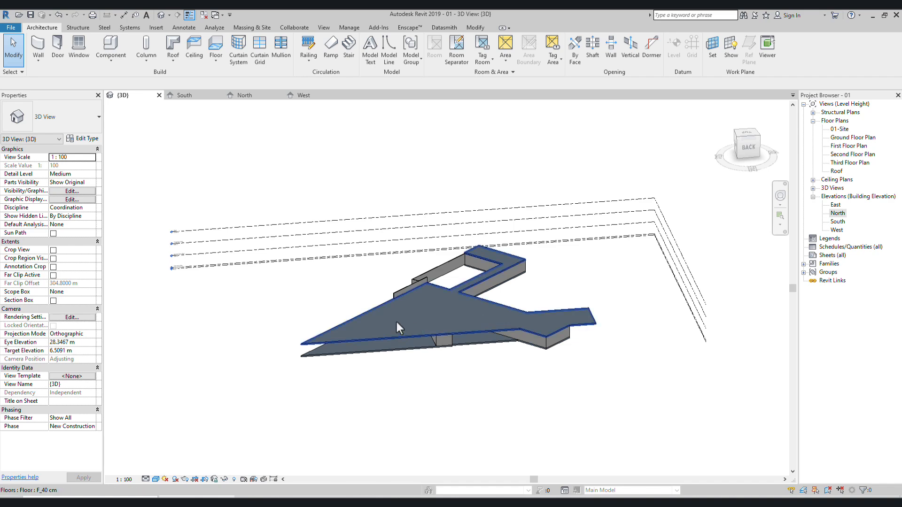
{"action": "middle_click_drag", "start_coordinate": [406, 321], "coordinate": [535, 388], "text": "shift"}
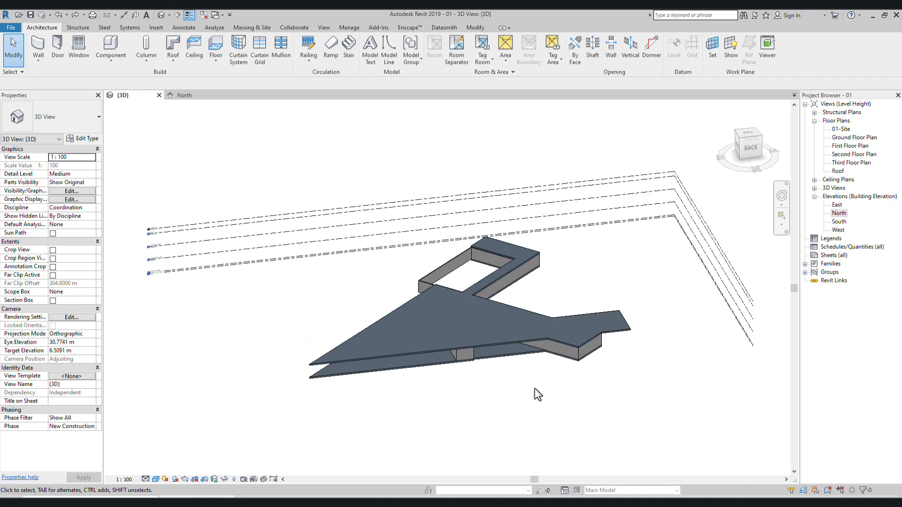
Step: Copy the second floor slab and paste it aligned to the Third Floor Plan and Roof levels
{"action": "left_click", "coordinate": [626, 325]}
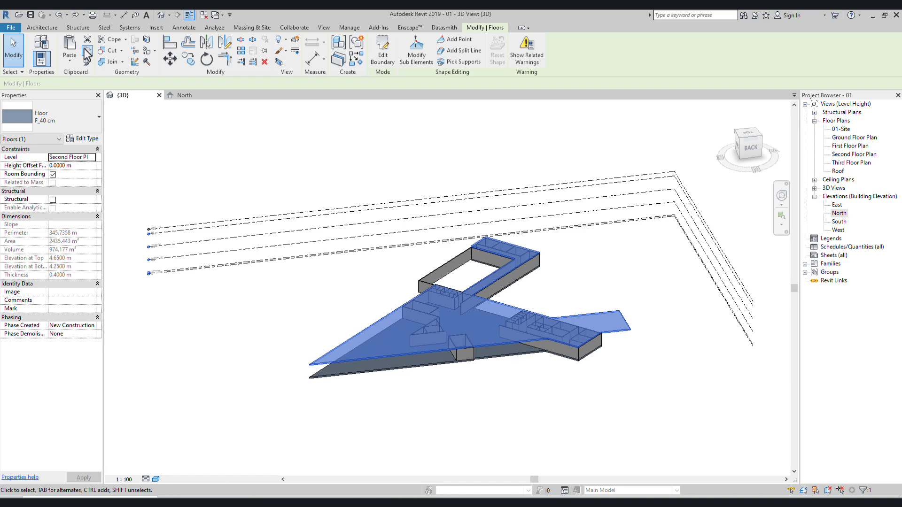
{"action": "left_click", "coordinate": [70, 61]}
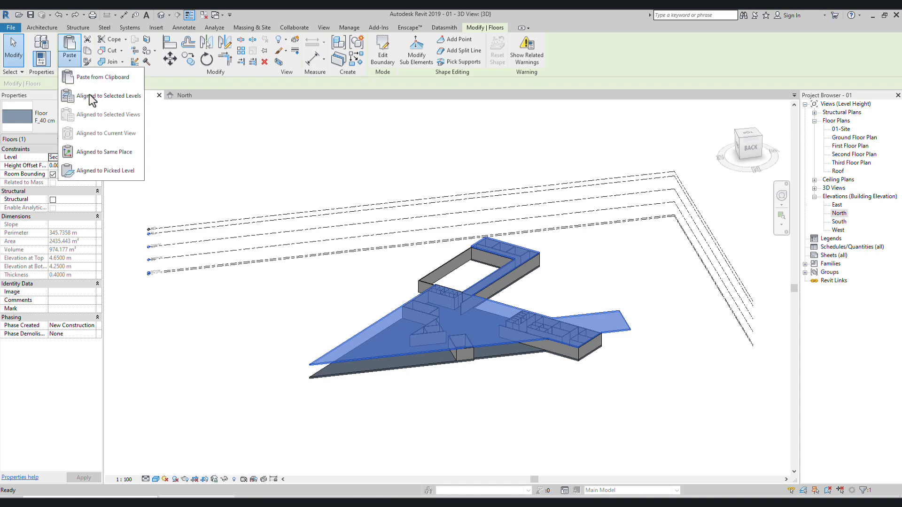
{"action": "left_click", "coordinate": [91, 98]}
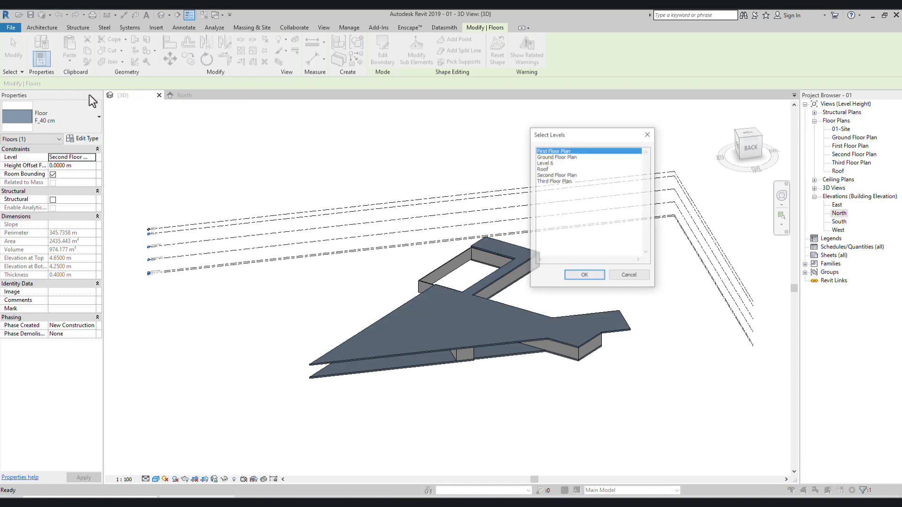
{"action": "left_click_drag", "start_coordinate": [572, 134], "coordinate": [627, 121]}
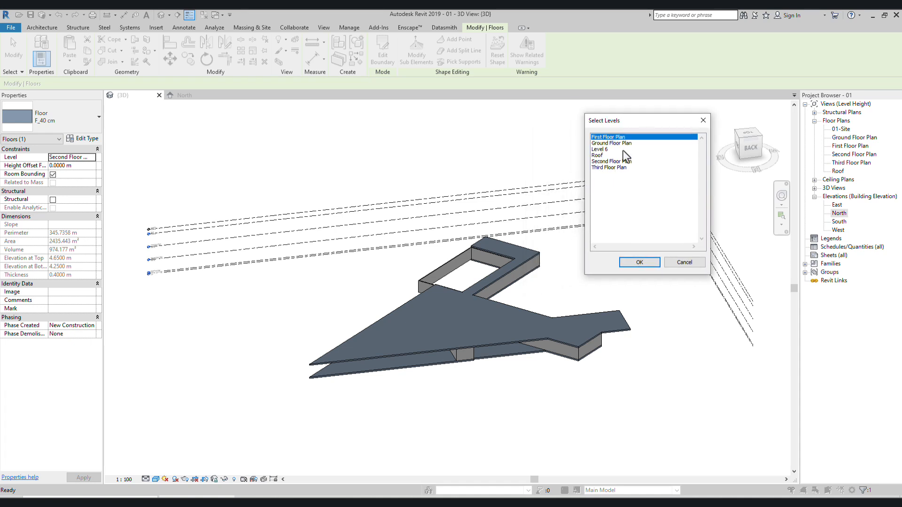
{"action": "left_click", "coordinate": [595, 168]}
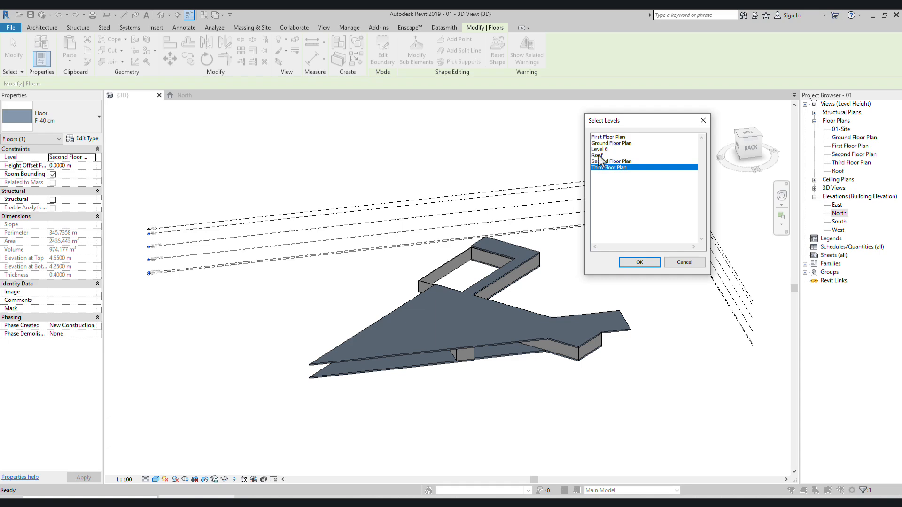
{"action": "left_click", "coordinate": [598, 156], "text": "ctrl"}
{"action": "left_click", "coordinate": [640, 262]}
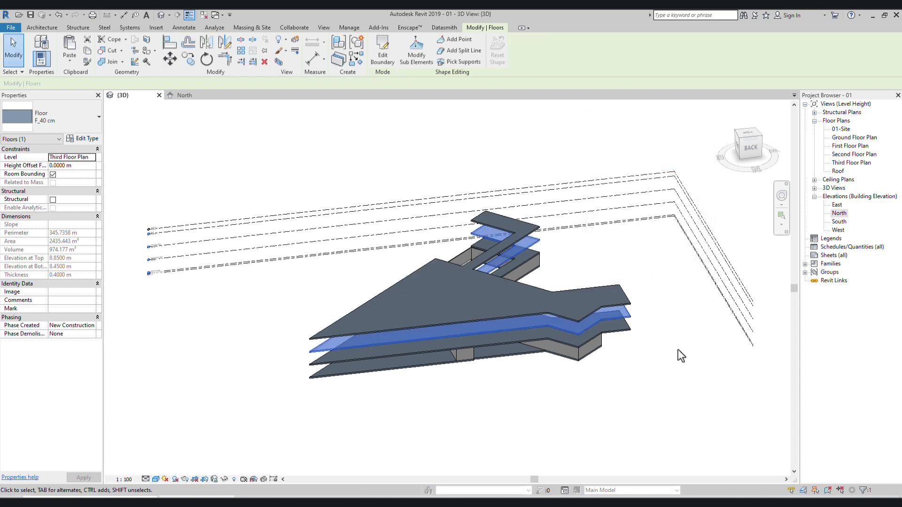
{"action": "left_click", "coordinate": [678, 350]}
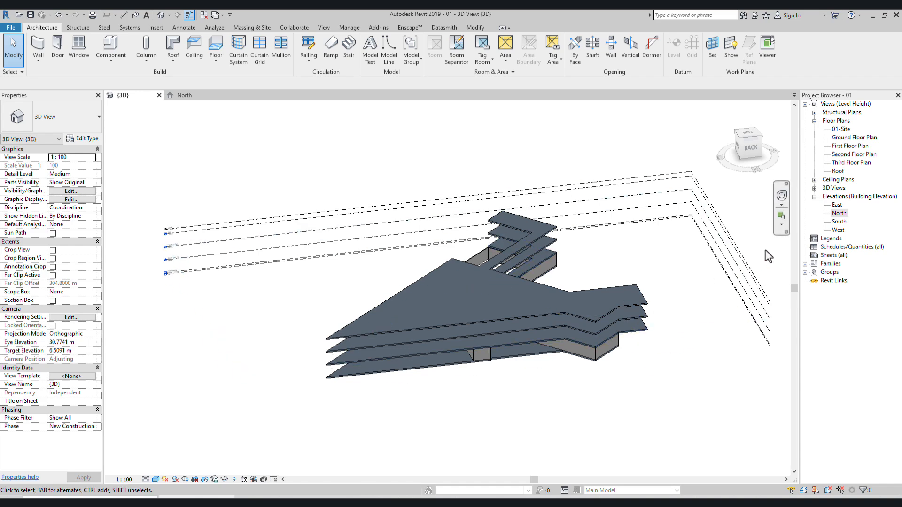
Step: Examine the second floor slab's outline against the imported drawing in the Second Floor Plan view
{"action": "double_click", "coordinate": [845, 155]}
{"action": "scroll", "coordinate": [390, 263], "scroll_direction": "up", "scroll_amount": 5}
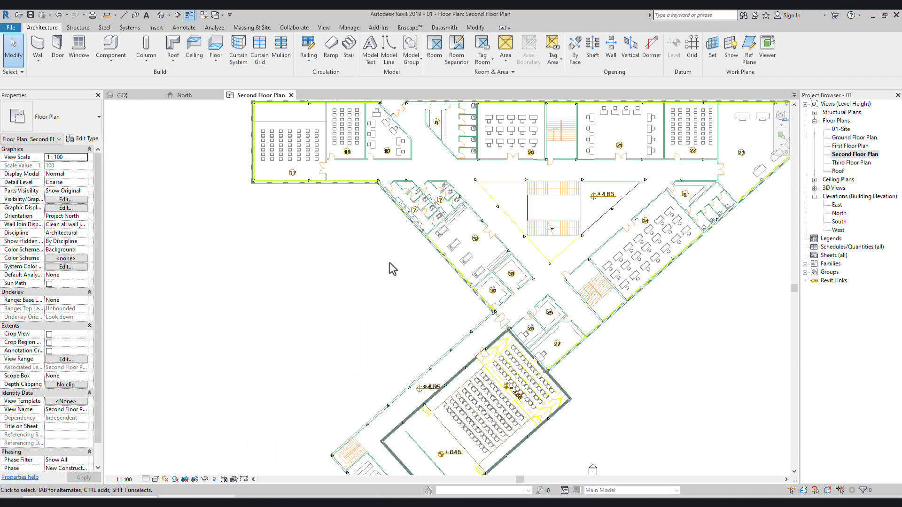
{"action": "scroll", "coordinate": [396, 223], "scroll_direction": "up", "scroll_amount": 2}
{"action": "left_click", "coordinate": [394, 171]}
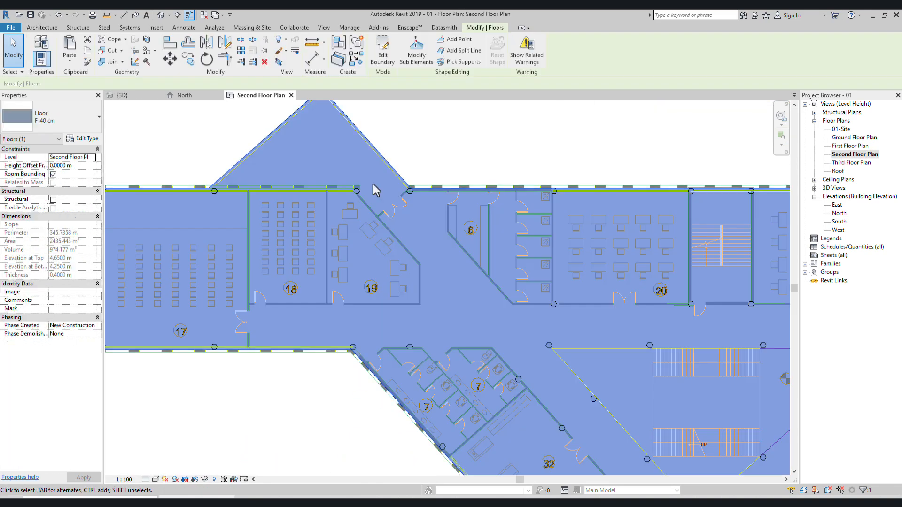
{"action": "middle_click_drag", "start_coordinate": [371, 180], "coordinate": [437, 238]}
{"action": "scroll", "coordinate": [485, 184], "scroll_direction": "down", "scroll_amount": 3}
{"action": "middle_click_drag", "start_coordinate": [544, 279], "coordinate": [431, 170]}
{"action": "scroll", "coordinate": [443, 223], "scroll_direction": "down", "scroll_amount": 1}
{"action": "middle_click_drag", "start_coordinate": [445, 230], "coordinate": [439, 254]}
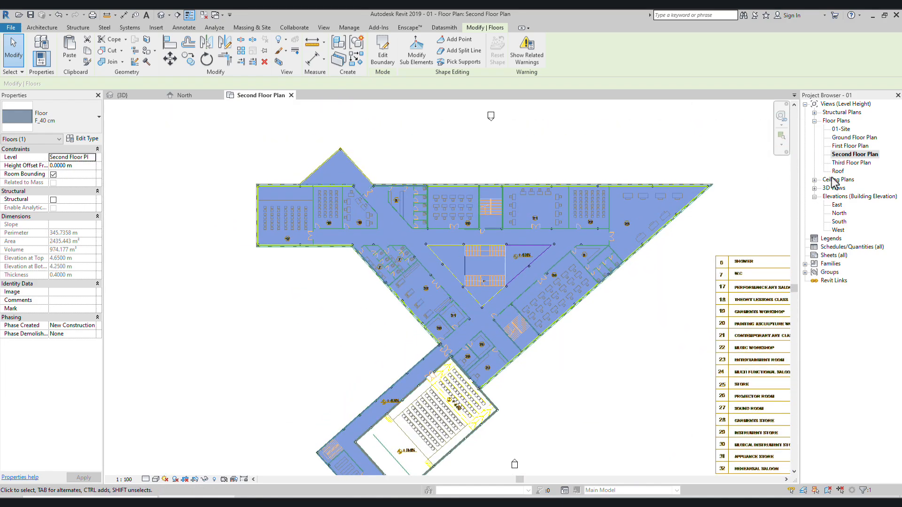
Step: Edit the third floor slab's boundary in the Third Floor Plan view and delete the two sloping edges of the triangular projection on the north side
{"action": "double_click", "coordinate": [847, 163]}
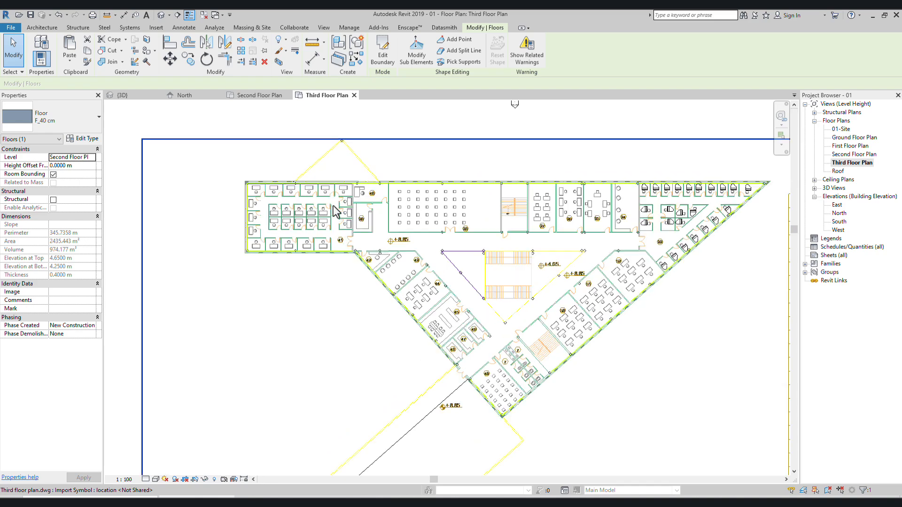
{"action": "scroll", "coordinate": [394, 167], "scroll_direction": "up", "scroll_amount": 3}
{"action": "scroll", "coordinate": [391, 161], "scroll_direction": "up", "scroll_amount": 1}
{"action": "left_click", "coordinate": [408, 150]}
{"action": "middle_click_drag", "start_coordinate": [412, 177], "coordinate": [419, 235]}
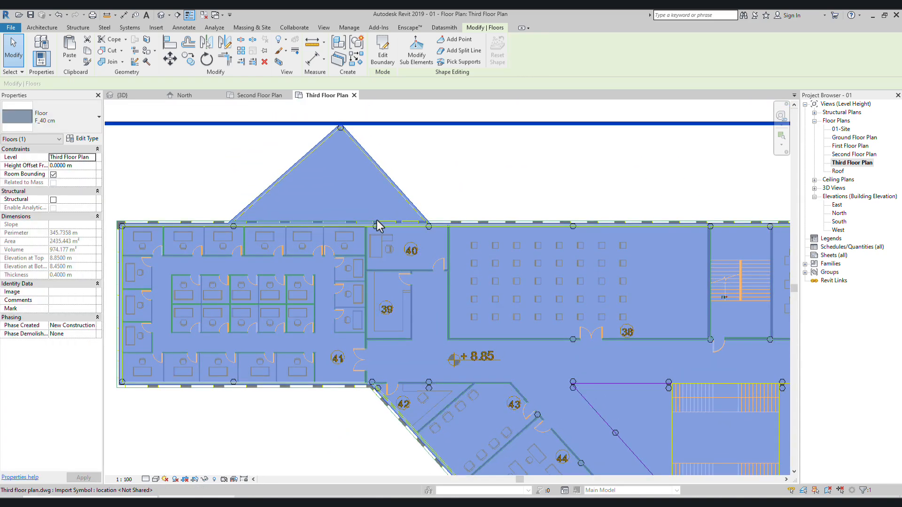
{"action": "left_click", "coordinate": [384, 57]}
{"action": "left_click", "coordinate": [400, 195]}
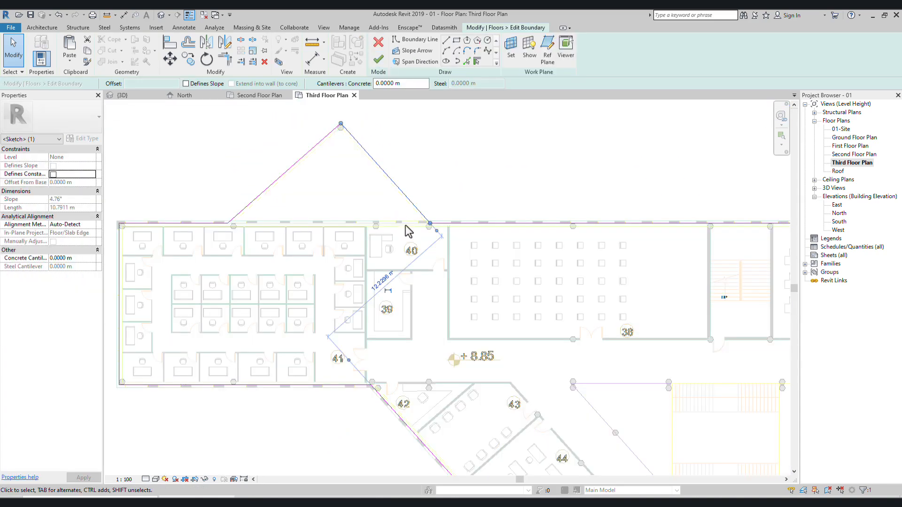
{"action": "key", "text": "Delete"}
{"action": "left_click", "coordinate": [303, 164]}
{"action": "key", "text": "Delete"}
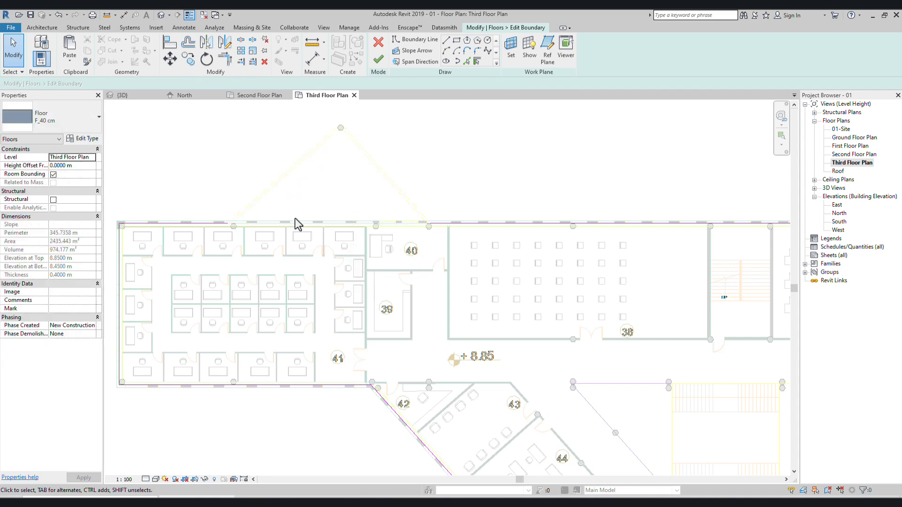
Step: Delete the short north edge segment west of the removed projection, and trim the slab's west edge and remaining north edge to a corner
{"action": "mouse_move", "coordinate": [251, 225]}
{"action": "middle_mouse_down"}
{"action": "mouse_move", "coordinate": [298, 233]}
{"action": "mouse_move", "coordinate": [315, 215]}
{"action": "middle_mouse_up"}
{"action": "left_click", "coordinate": [255, 234]}
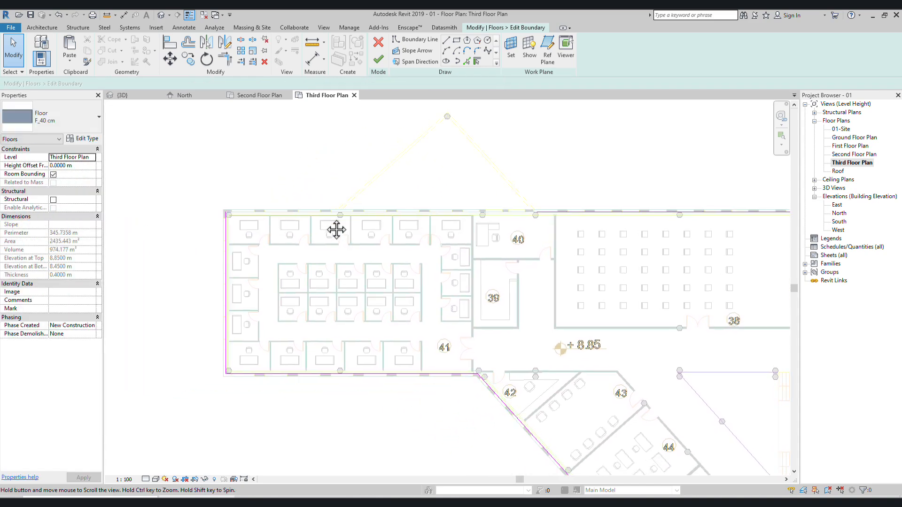
{"action": "key", "text": "Delete"}
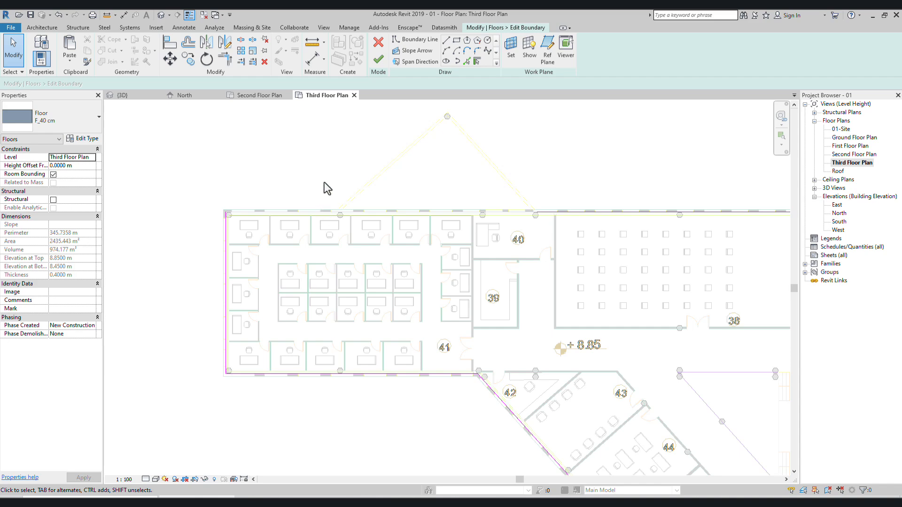
{"action": "key", "text": "t"}
{"action": "key", "text": "r"}
{"action": "left_click", "coordinate": [227, 239]}
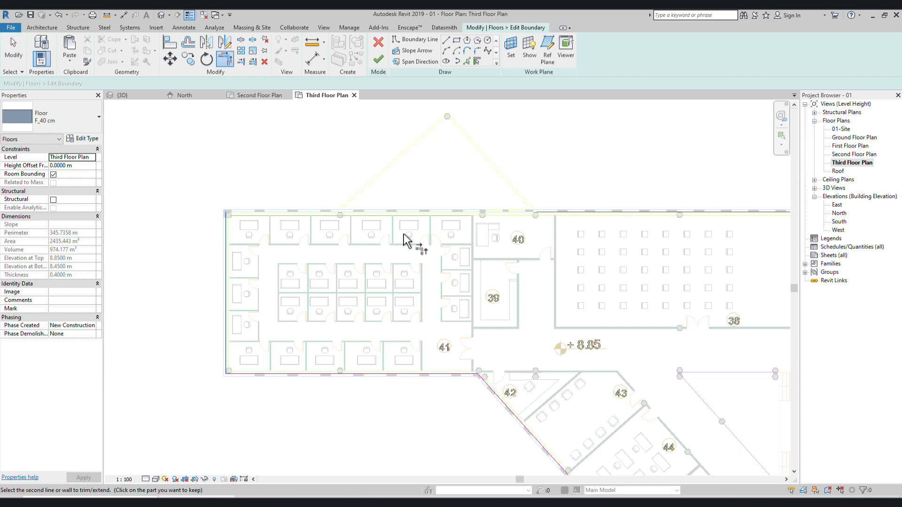
{"action": "left_click", "coordinate": [654, 214]}
{"action": "scroll", "coordinate": [433, 306], "scroll_direction": "down", "scroll_amount": 5}
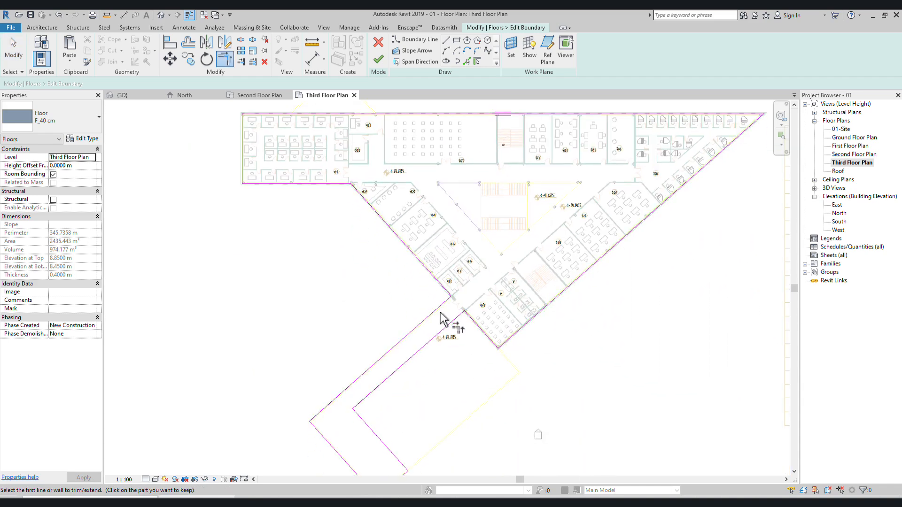
{"action": "mouse_move", "coordinate": [443, 339]}
{"action": "middle_mouse_down"}
{"action": "mouse_move", "coordinate": [395, 230]}
{"action": "mouse_move", "coordinate": [426, 334]}
{"action": "middle_mouse_up"}
{"action": "key", "text": "Escape"}
Step: Check the rest of the third floor slab's sketch down to the south wing and finish the boundary edit
{"action": "scroll", "coordinate": [428, 331], "scroll_direction": "up", "scroll_amount": 4}
{"action": "mouse_move", "coordinate": [409, 384]}
{"action": "middle_mouse_down"}
{"action": "mouse_move", "coordinate": [431, 252]}
{"action": "mouse_move", "coordinate": [421, 386]}
{"action": "middle_mouse_up"}
{"action": "scroll", "coordinate": [428, 257], "scroll_direction": "down", "scroll_amount": 3}
{"action": "middle_click_drag", "start_coordinate": [444, 271], "coordinate": [425, 389]}
{"action": "middle_click_drag", "start_coordinate": [505, 255], "coordinate": [505, 282]}
{"action": "scroll", "coordinate": [450, 303], "scroll_direction": "down", "scroll_amount": 3}
{"action": "middle_click_drag", "start_coordinate": [449, 303], "coordinate": [469, 272]}
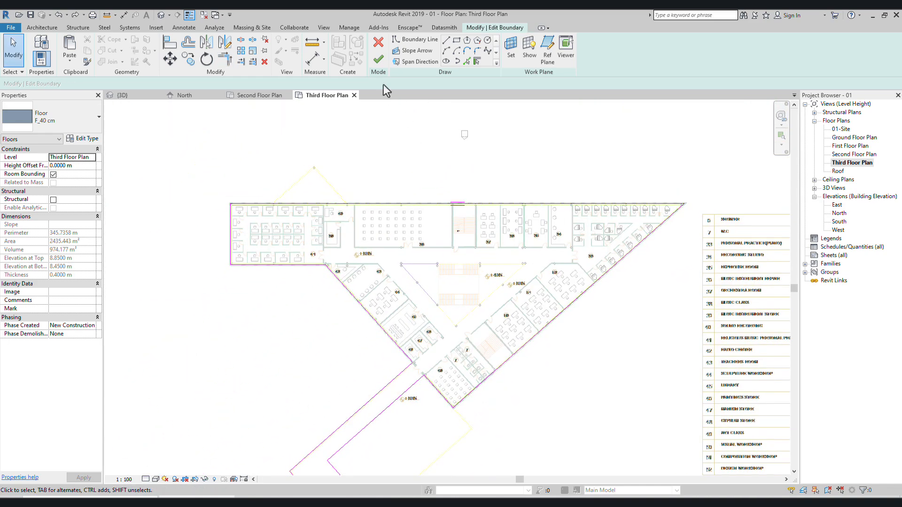
{"action": "left_click", "coordinate": [378, 60]}
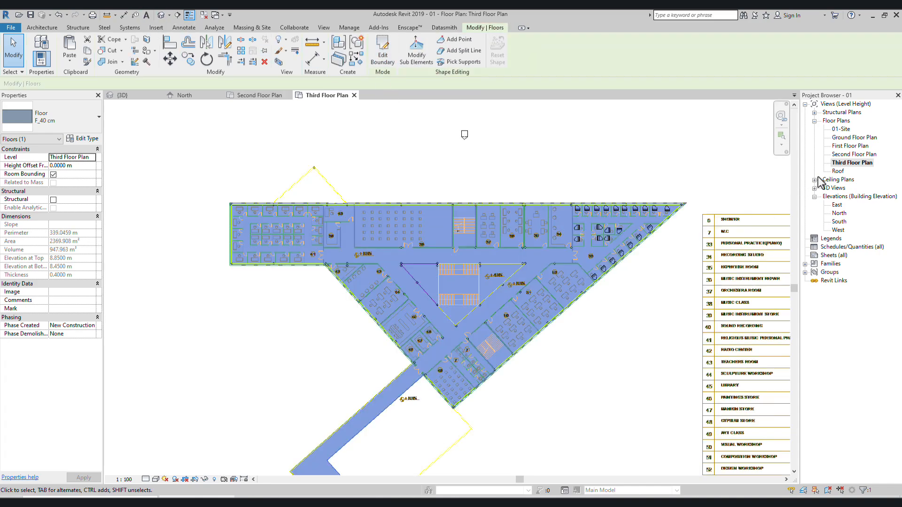
Step: Edit the roof slab's boundary in the Roof plan view and delete the two sloping edges of the triangular projection on the north side
{"action": "double_click", "coordinate": [838, 171]}
{"action": "scroll", "coordinate": [357, 244], "scroll_direction": "down", "scroll_amount": 4}
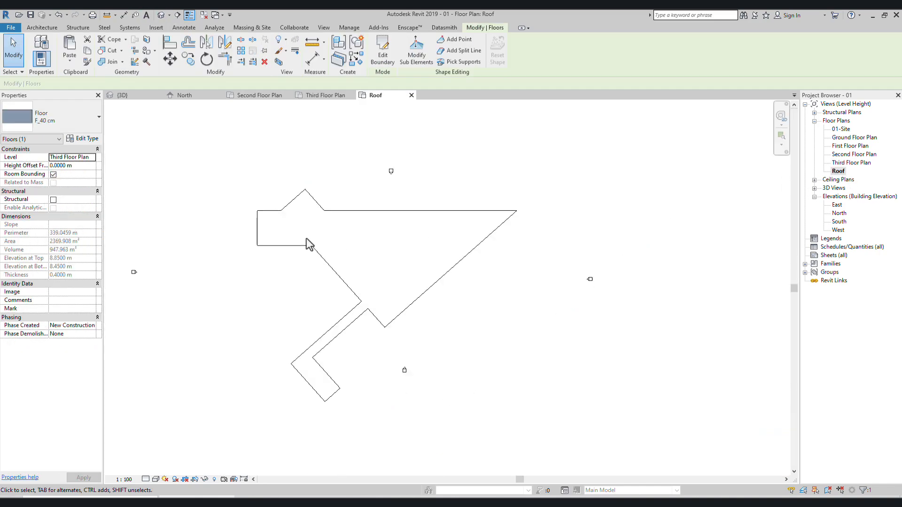
{"action": "scroll", "coordinate": [331, 282], "scroll_direction": "up", "scroll_amount": 2}
{"action": "scroll", "coordinate": [331, 282], "scroll_direction": "up", "scroll_amount": 3}
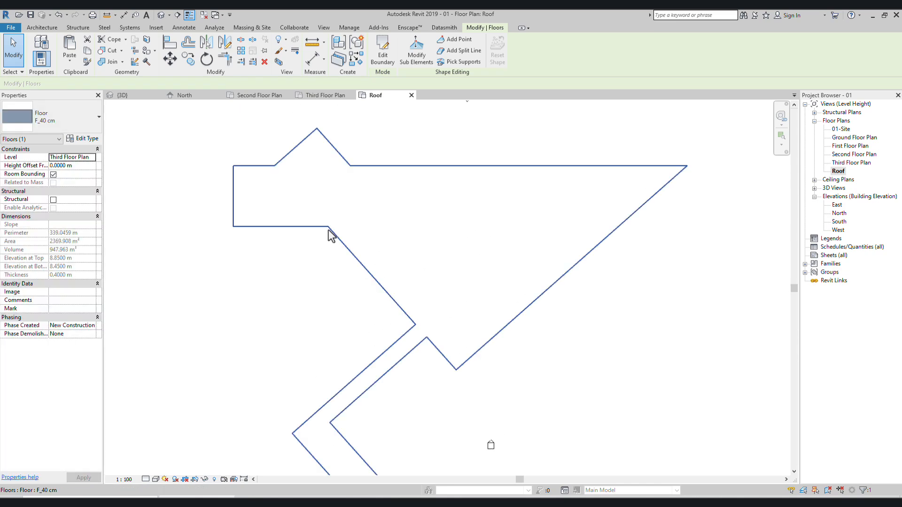
{"action": "left_click", "coordinate": [333, 227]}
{"action": "left_click", "coordinate": [382, 49]}
{"action": "middle_click_drag", "start_coordinate": [332, 129], "coordinate": [345, 182]}
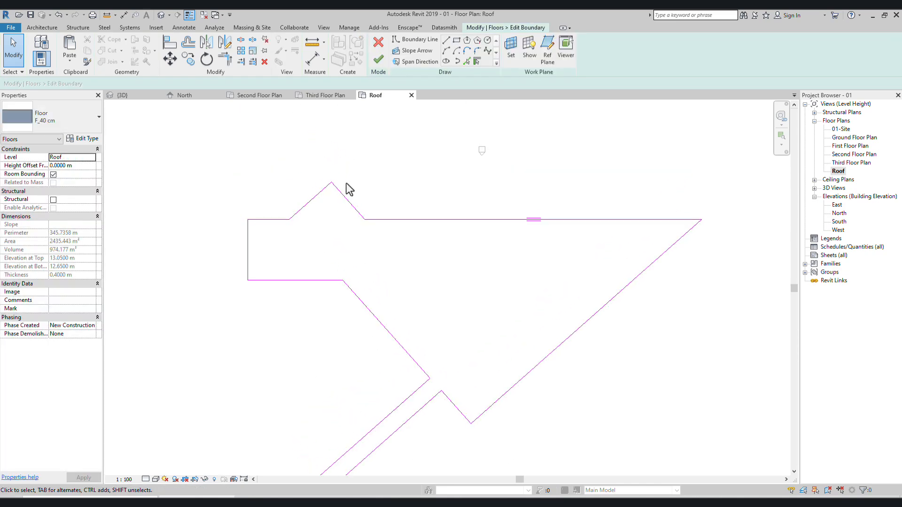
{"action": "left_click", "coordinate": [341, 201]}
{"action": "key", "text": "Delete"}
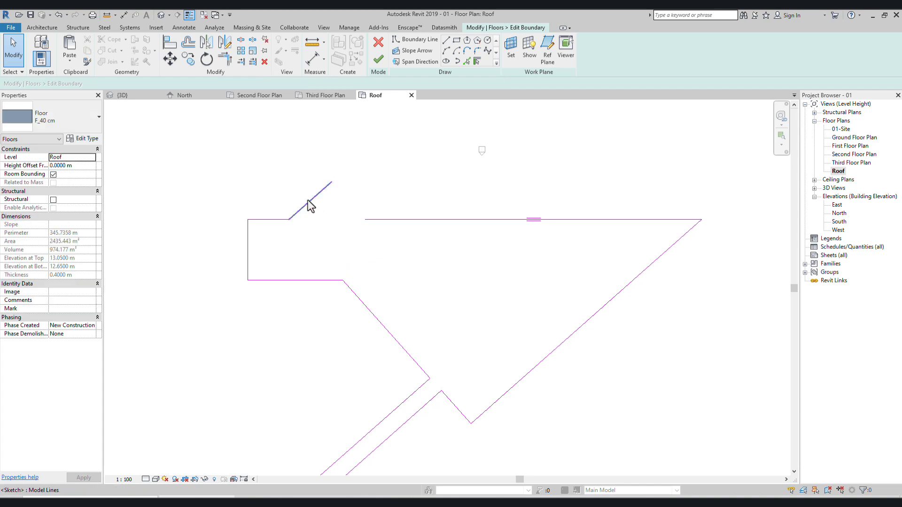
{"action": "middle_click_drag", "start_coordinate": [365, 217], "coordinate": [357, 183]}
{"action": "scroll", "coordinate": [386, 263], "scroll_direction": "down", "scroll_amount": 2}
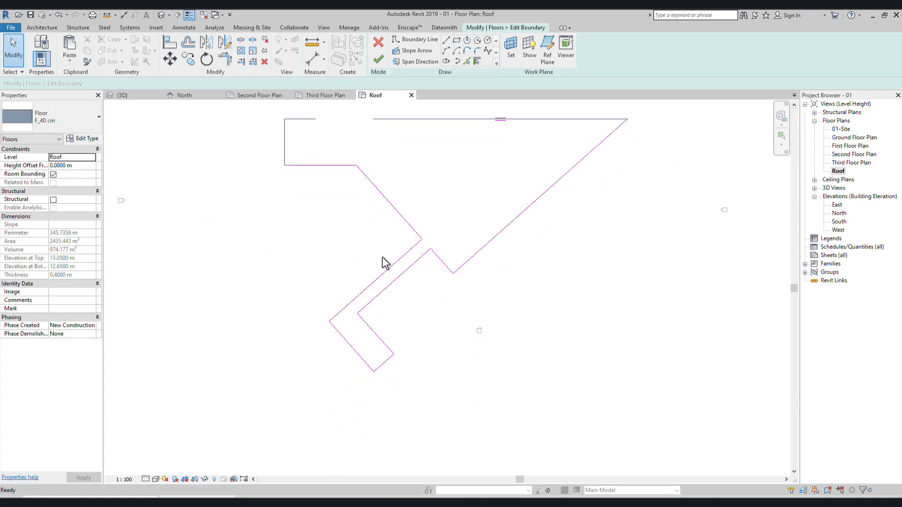
Step: Delete all the edges of the L-shaped south wing from the roof slab's boundary sketch
{"action": "middle_click_drag", "start_coordinate": [361, 252], "coordinate": [361, 290]}
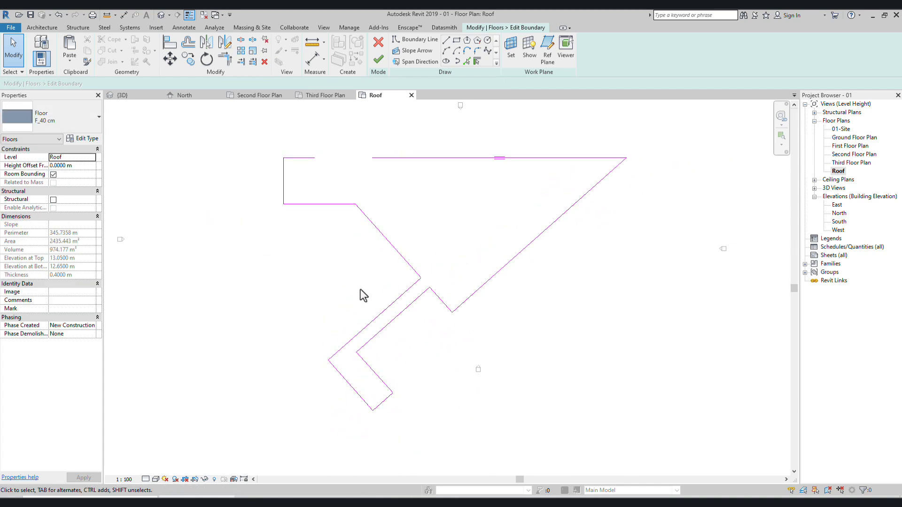
{"action": "left_click", "coordinate": [392, 303]}
{"action": "key", "text": "Delete"}
{"action": "left_click", "coordinate": [410, 310]}
{"action": "key", "text": "Delete"}
{"action": "left_click_drag", "start_coordinate": [297, 313], "coordinate": [405, 432]}
{"action": "key", "text": "Delete"}
Step: Delete the short leftover edge near the roof slab's south tip and trim the southwest and southeast edges to a corner
{"action": "middle_click_drag", "start_coordinate": [447, 305], "coordinate": [463, 314]}
{"action": "left_click", "coordinate": [463, 314]}
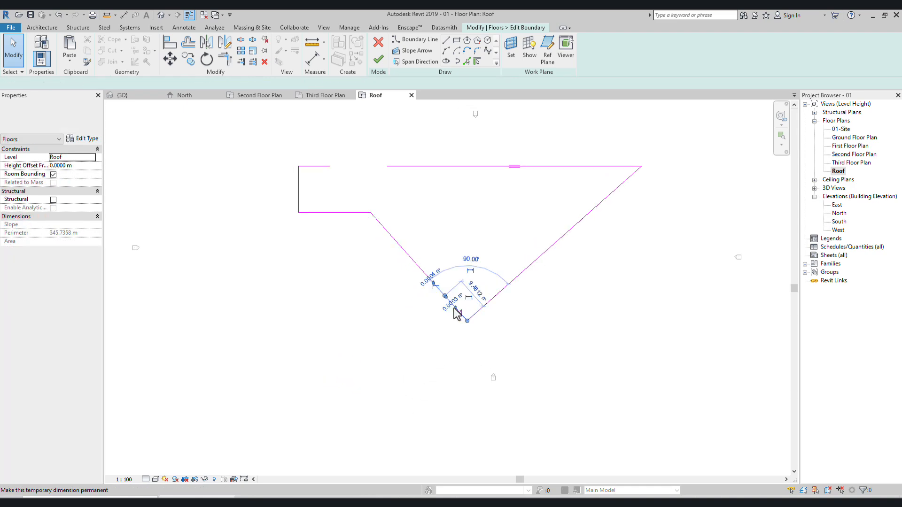
{"action": "key", "text": "Delete"}
{"action": "key", "text": "t"}
{"action": "key", "text": "r"}
{"action": "left_click", "coordinate": [434, 282]}
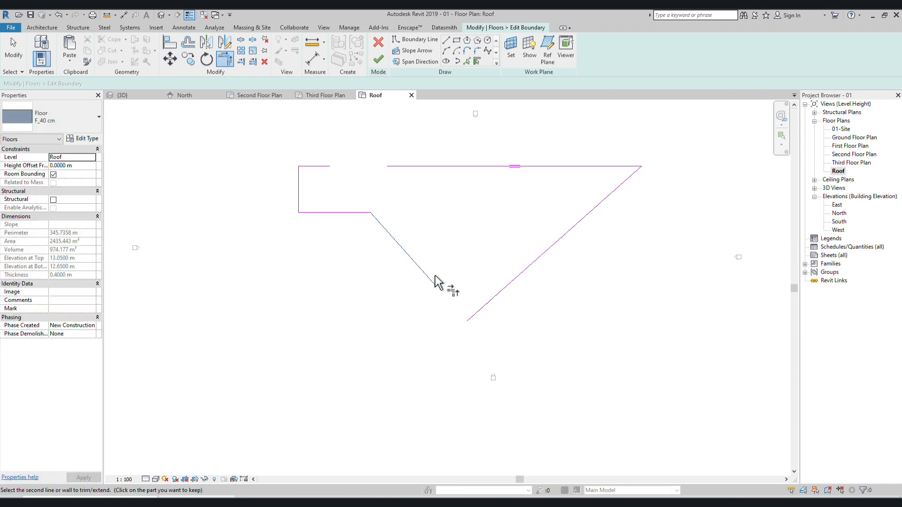
{"action": "left_click", "coordinate": [489, 308]}
{"action": "key", "text": "Escape"}
Step: Delete the roof slab's short northwest edge segment, trim the west and north edges to a corner, and finish the boundary edit
{"action": "middle_click_drag", "start_coordinate": [336, 167], "coordinate": [337, 191]}
{"action": "left_click", "coordinate": [328, 191]}
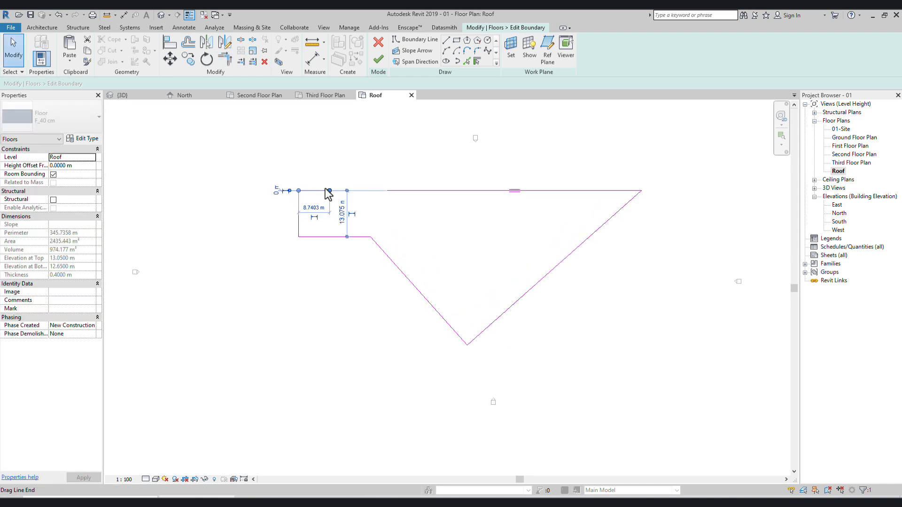
{"action": "key", "text": "Delete"}
{"action": "middle_click_drag", "start_coordinate": [341, 248], "coordinate": [367, 276]}
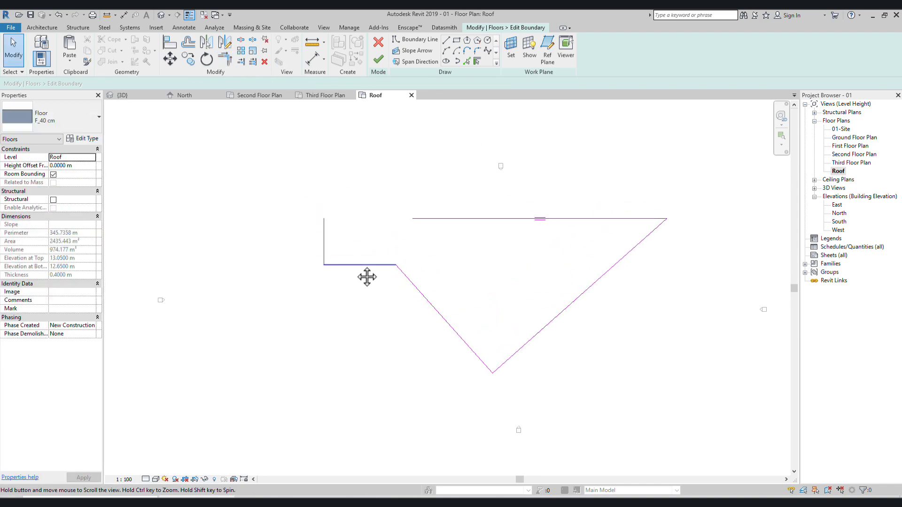
{"action": "key", "text": "t"}
{"action": "key", "text": "r"}
{"action": "left_click", "coordinate": [323, 244]}
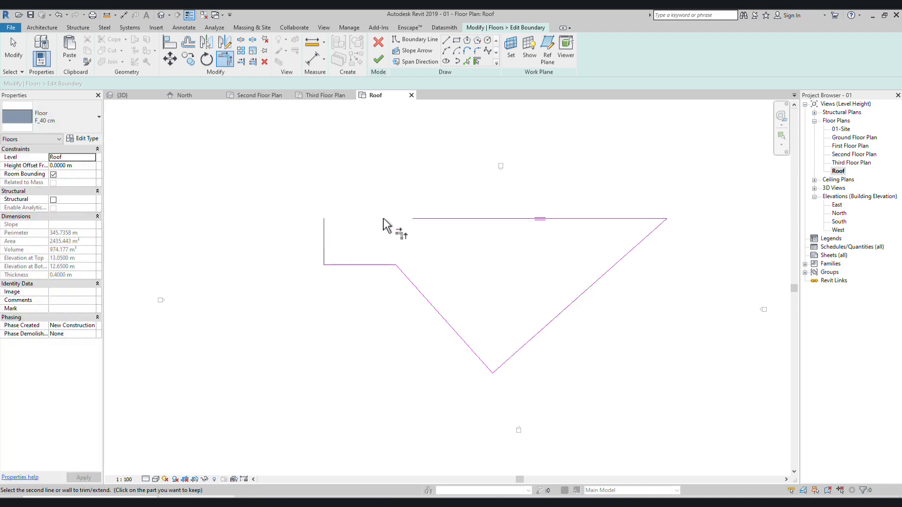
{"action": "left_click", "coordinate": [418, 219]}
{"action": "middle_click_drag", "start_coordinate": [433, 227], "coordinate": [406, 224]}
{"action": "left_click", "coordinate": [383, 61]}
{"action": "key", "text": "Escape"}
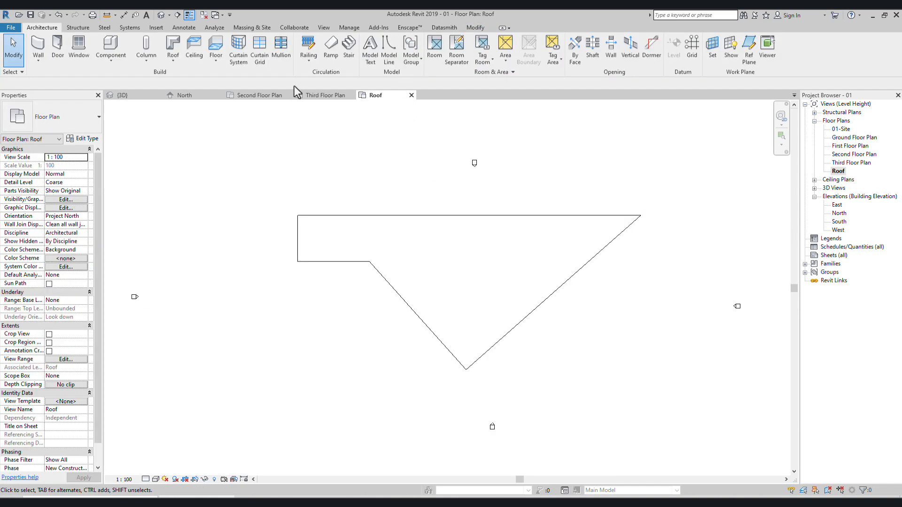
Step: Edit the third floor slab's boundary in the 3D view and delete the south wing's two inner edges and the short edge joining it to the building
{"action": "left_click", "coordinate": [162, 15]}
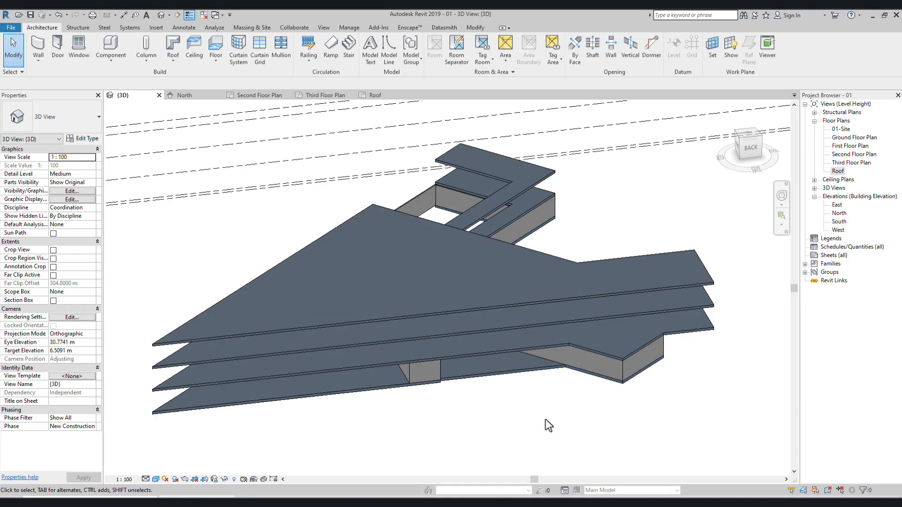
{"action": "middle_click_drag", "start_coordinate": [545, 422], "coordinate": [503, 366], "text": "shift"}
{"action": "scroll", "coordinate": [451, 364], "scroll_direction": "up", "scroll_amount": 5}
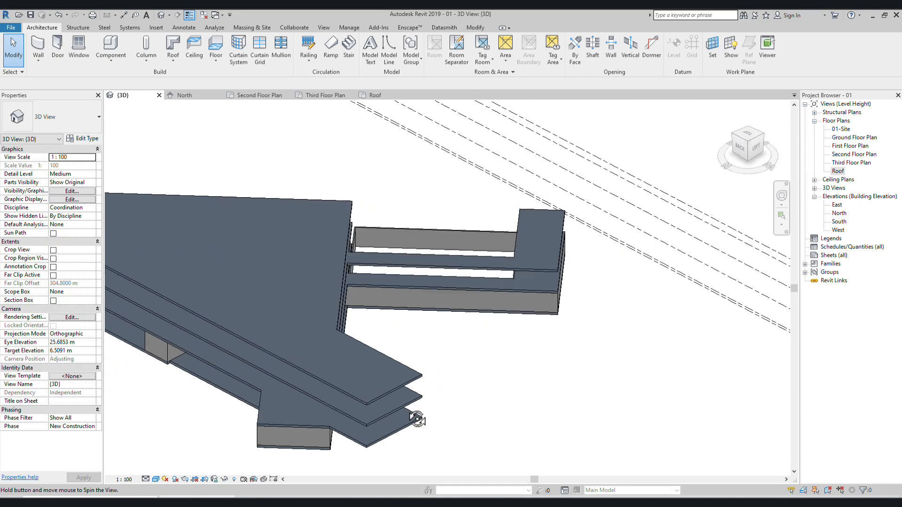
{"action": "middle_click_drag", "start_coordinate": [413, 362], "coordinate": [362, 343], "text": "shift"}
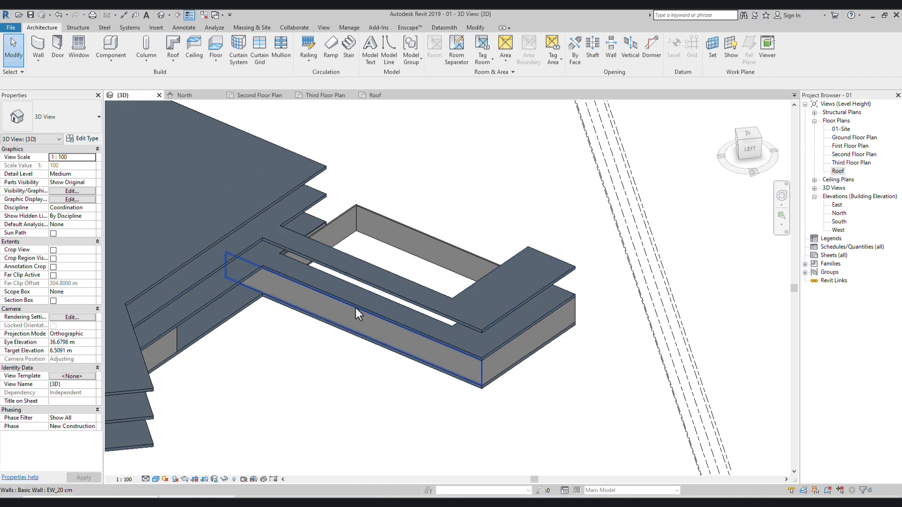
{"action": "left_click", "coordinate": [416, 290]}
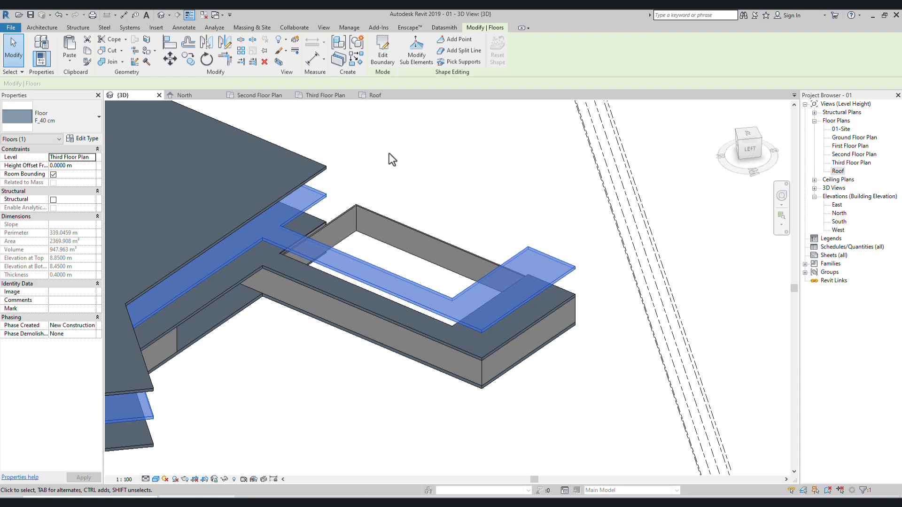
{"action": "left_click", "coordinate": [384, 59]}
{"action": "left_click", "coordinate": [400, 276]}
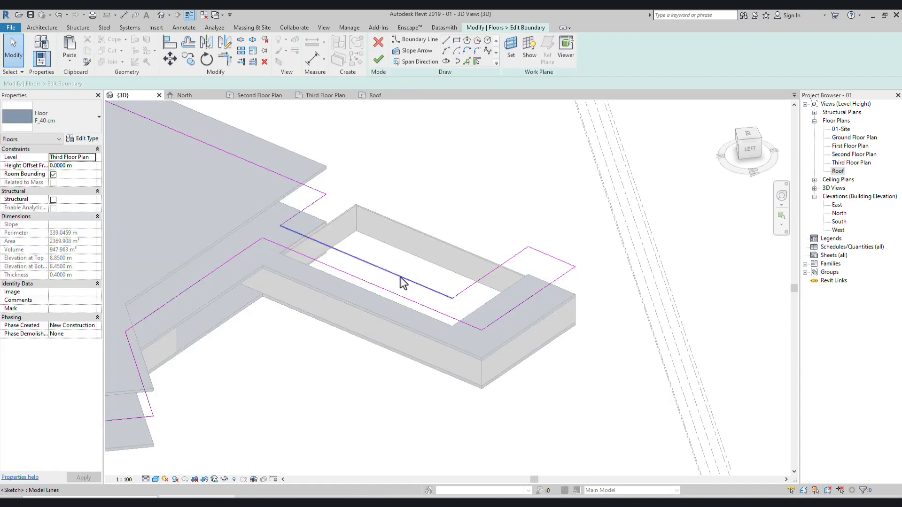
{"action": "key", "text": "Delete"}
{"action": "left_click", "coordinate": [460, 294]}
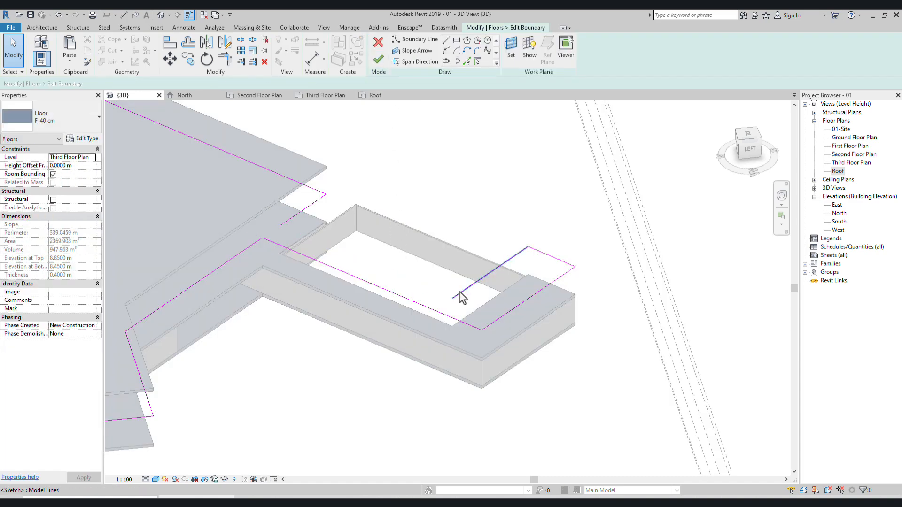
{"action": "key", "text": "Delete"}
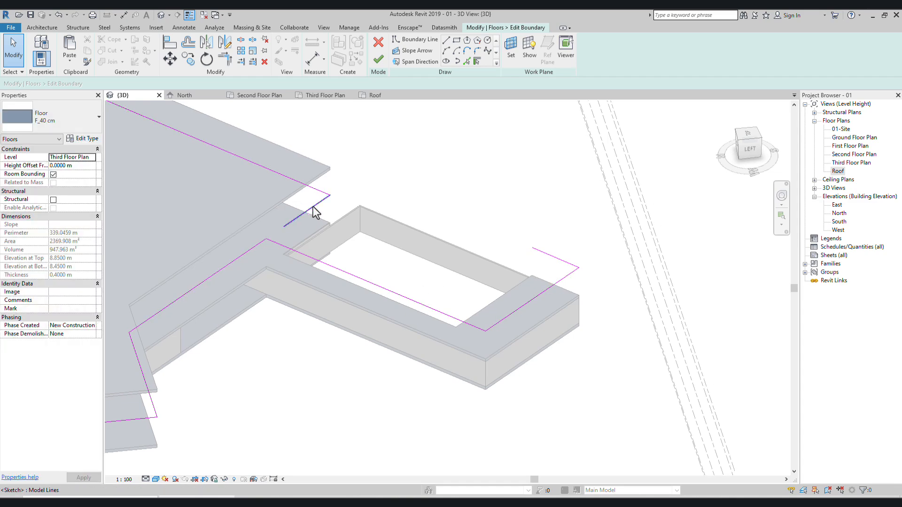
{"action": "left_click", "coordinate": [313, 207]}
{"action": "key", "text": "Delete"}
Step: In the Third Floor Plan view, add a boundary line by picking the drawing's short line running southeast from the building's south corner
{"action": "mouse_move", "coordinate": [377, 262]}
{"action": "middle_mouse_down"}
{"action": "mouse_move", "coordinate": [315, 286]}
{"action": "mouse_move", "coordinate": [335, 284]}
{"action": "middle_mouse_up"}
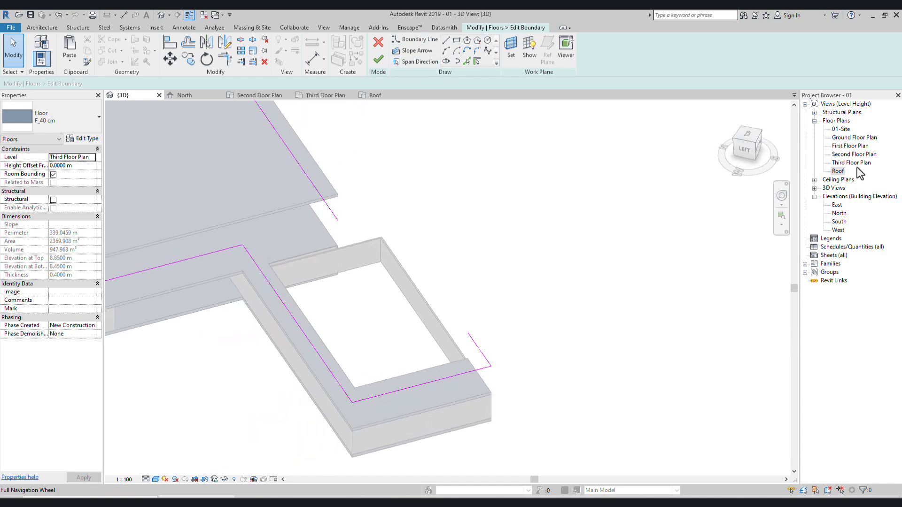
{"action": "left_click", "coordinate": [845, 155]}
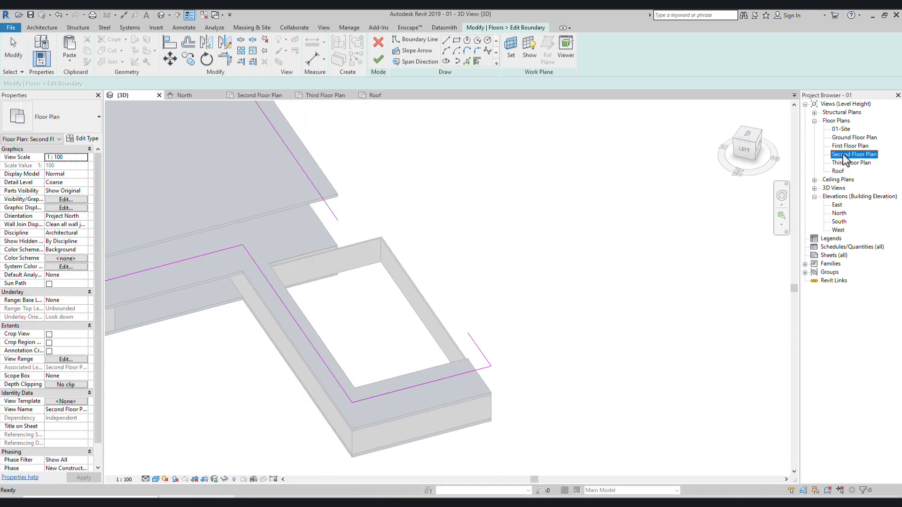
{"action": "scroll", "coordinate": [343, 263], "scroll_direction": "down", "scroll_amount": 5}
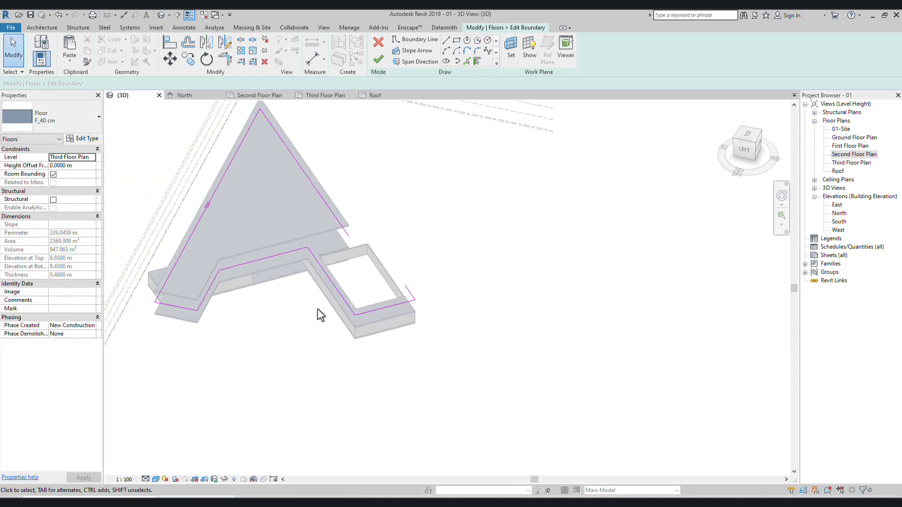
{"action": "double_click", "coordinate": [842, 163]}
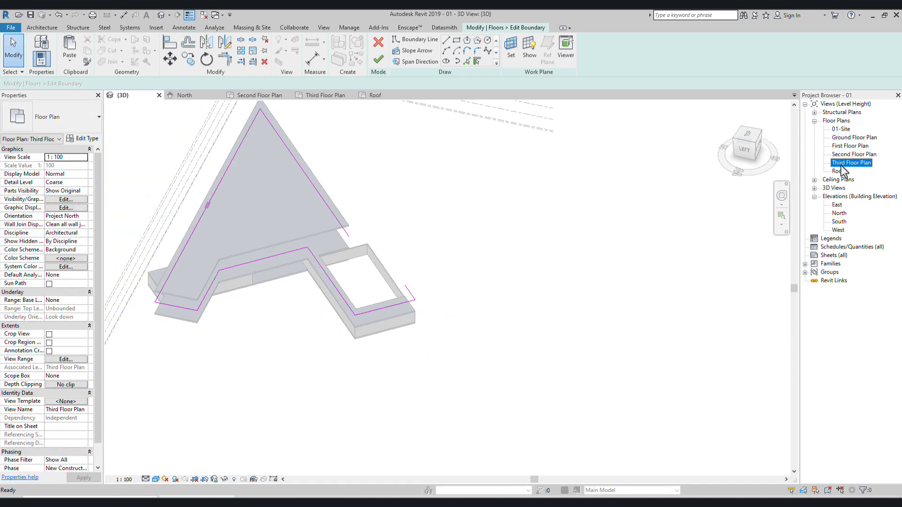
{"action": "scroll", "coordinate": [333, 197], "scroll_direction": "up", "scroll_amount": 3}
{"action": "middle_click_drag", "start_coordinate": [333, 197], "coordinate": [404, 346]}
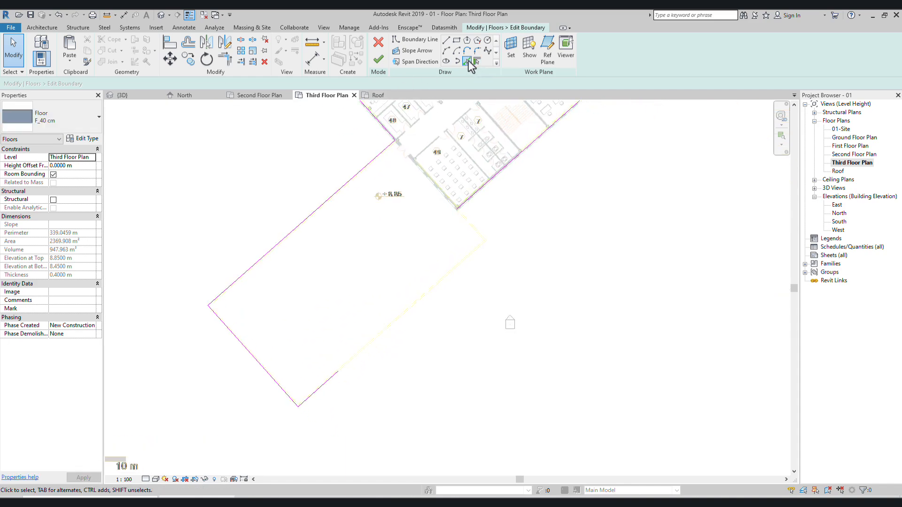
{"action": "left_click", "coordinate": [469, 61]}
{"action": "scroll", "coordinate": [564, 201], "scroll_direction": "up", "scroll_amount": 5}
{"action": "left_click", "coordinate": [477, 190]}
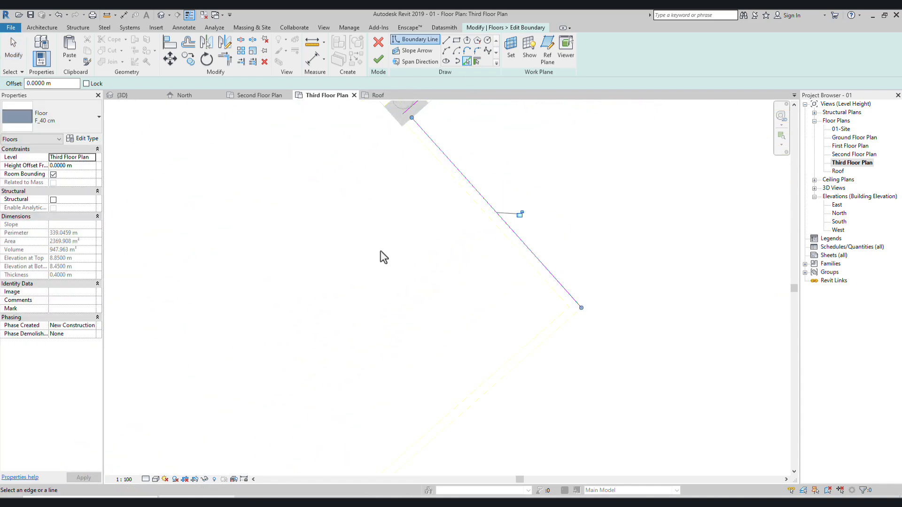
Step: Trim the south wing's short end edge and the new boundary line to a corner, and finish the third floor slab's boundary edit
{"action": "scroll", "coordinate": [381, 251], "scroll_direction": "down", "scroll_amount": 6}
{"action": "key", "text": "Escape"}
{"action": "key", "text": "Escape"}
{"action": "middle_click_drag", "start_coordinate": [417, 357], "coordinate": [442, 343]}
{"action": "key", "text": "t"}
{"action": "key", "text": "r"}
{"action": "left_click", "coordinate": [301, 394]}
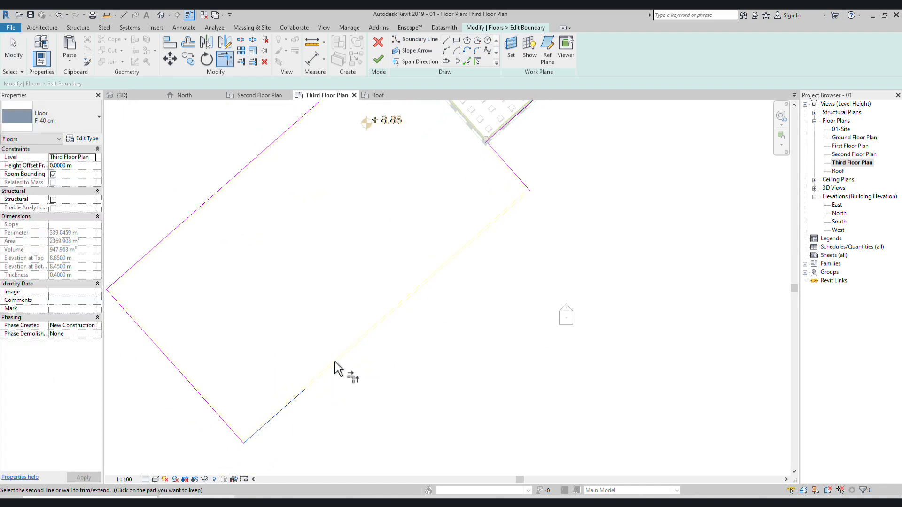
{"action": "left_click", "coordinate": [520, 179]}
{"action": "scroll", "coordinate": [484, 221], "scroll_direction": "up", "scroll_amount": 4}
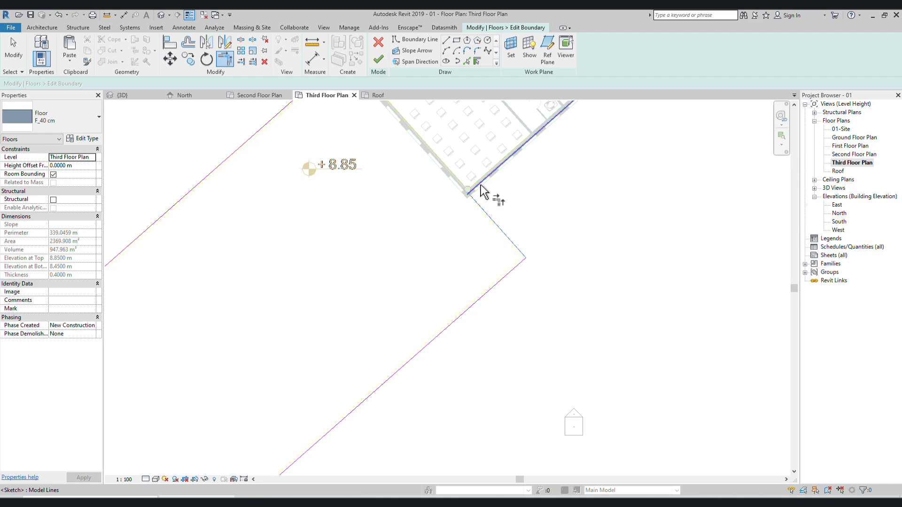
{"action": "scroll", "coordinate": [439, 238], "scroll_direction": "down", "scroll_amount": 3}
{"action": "left_click", "coordinate": [378, 58]}
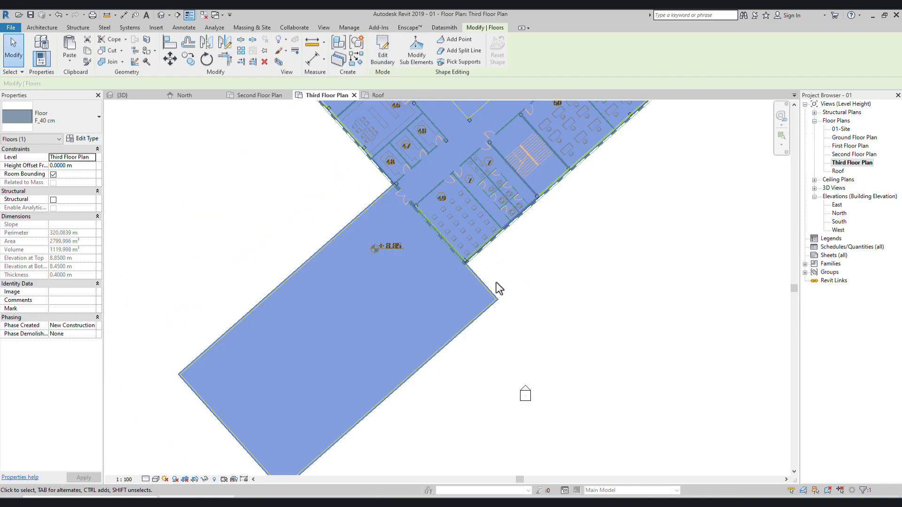
Step: Examine the stacked slabs from several sides in the 3D view, and open the Second Floor Plan view
{"action": "scroll", "coordinate": [512, 310], "scroll_direction": "down", "scroll_amount": 4}
{"action": "left_click", "coordinate": [578, 337]}
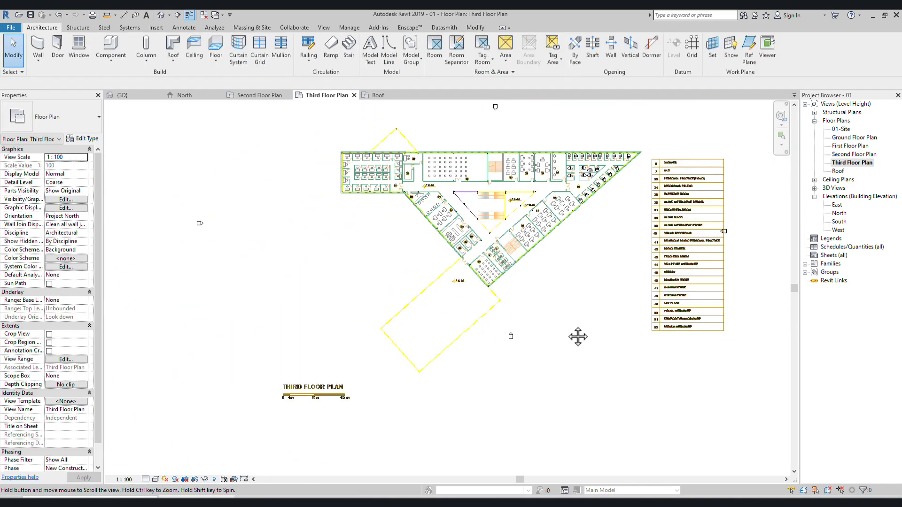
{"action": "left_click", "coordinate": [160, 16]}
{"action": "middle_click_drag", "start_coordinate": [447, 322], "coordinate": [83, 300], "text": "shift"}
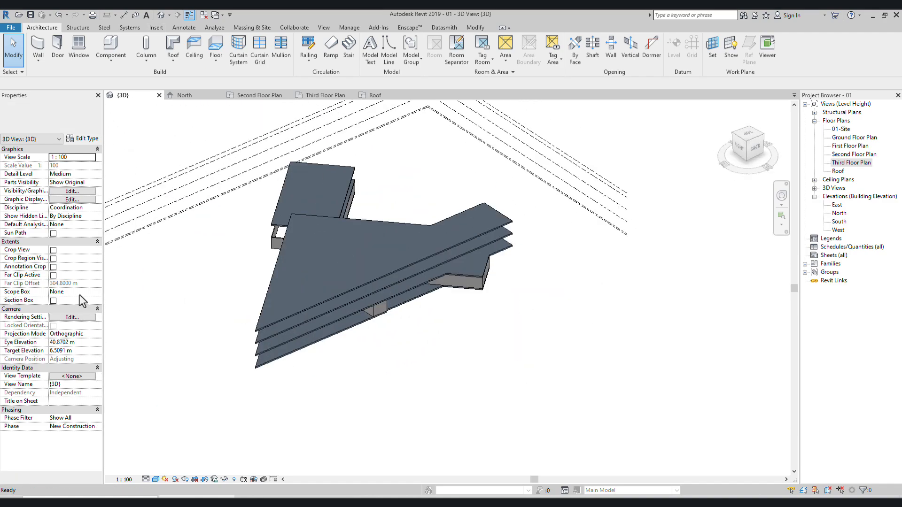
{"action": "middle_click_drag", "start_coordinate": [325, 355], "coordinate": [396, 352], "text": "shift"}
{"action": "middle_click_drag", "start_coordinate": [395, 351], "coordinate": [542, 395]}
{"action": "scroll", "coordinate": [419, 342], "scroll_direction": "up", "scroll_amount": 2}
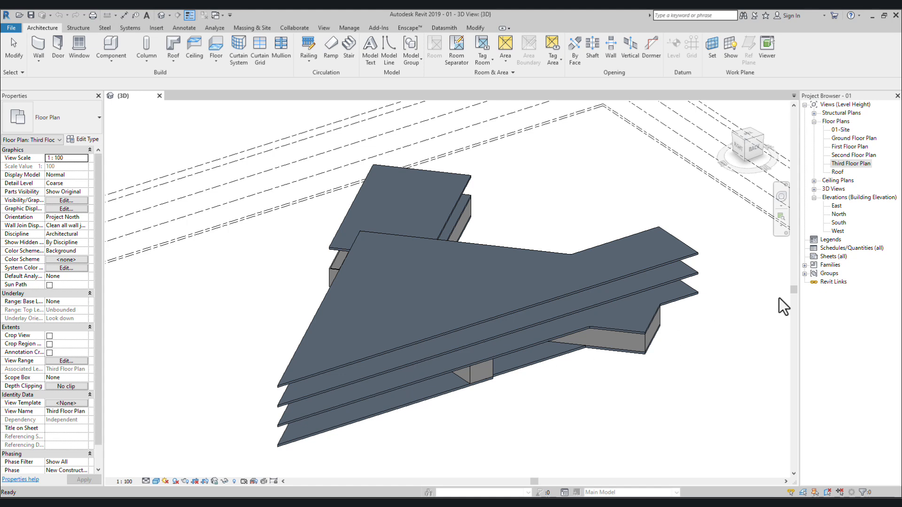
{"action": "double_click", "coordinate": [846, 154]}
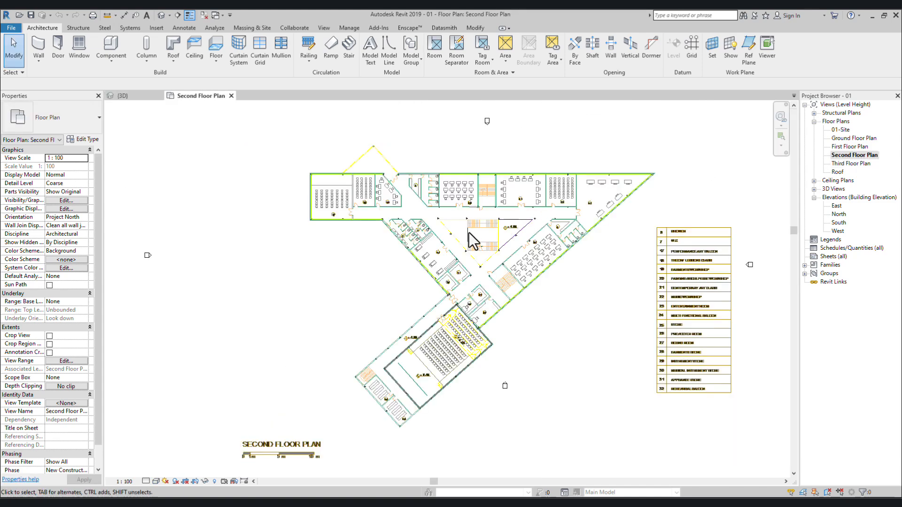
{"action": "left_click", "coordinate": [38, 44]}
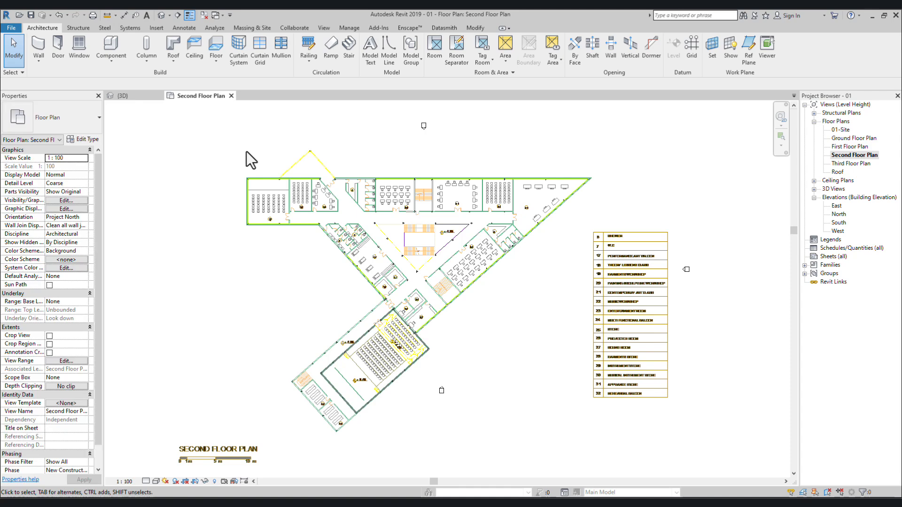
{"action": "key", "text": "w"}
{"action": "key", "text": "a"}
{"action": "scroll", "coordinate": [246, 149], "scroll_direction": "up", "scroll_amount": 3}
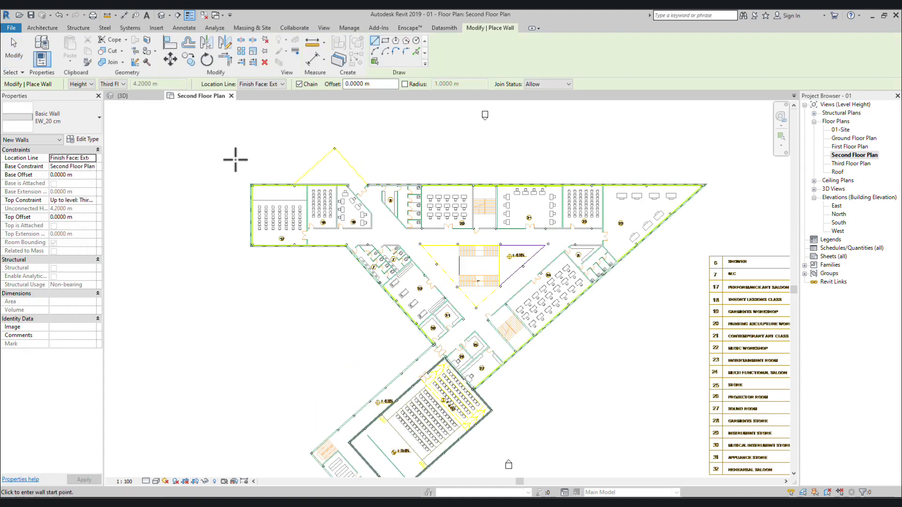
{"action": "key", "text": "Escape"}
{"action": "key", "text": "Escape"}
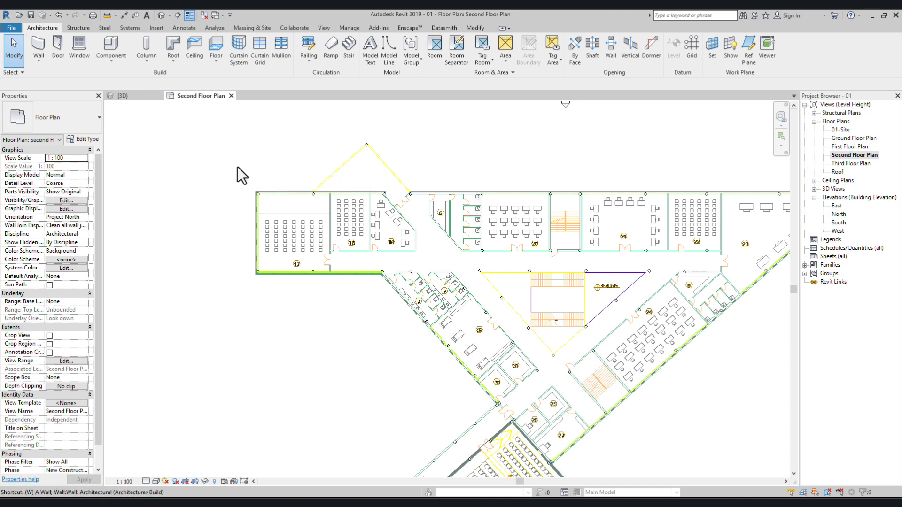
Step: Start placing EW_20 cm walls by picking lines, with the top constraint set to Up to level: Roof
{"action": "key", "text": "a"}
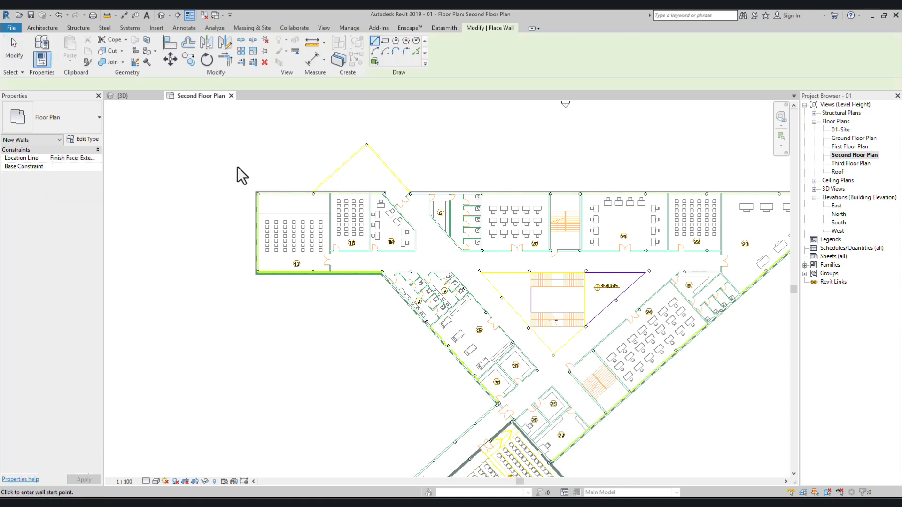
{"action": "scroll", "coordinate": [452, 167], "scroll_direction": "down", "scroll_amount": 1}
{"action": "middle_click_drag", "start_coordinate": [486, 175], "coordinate": [333, 199]}
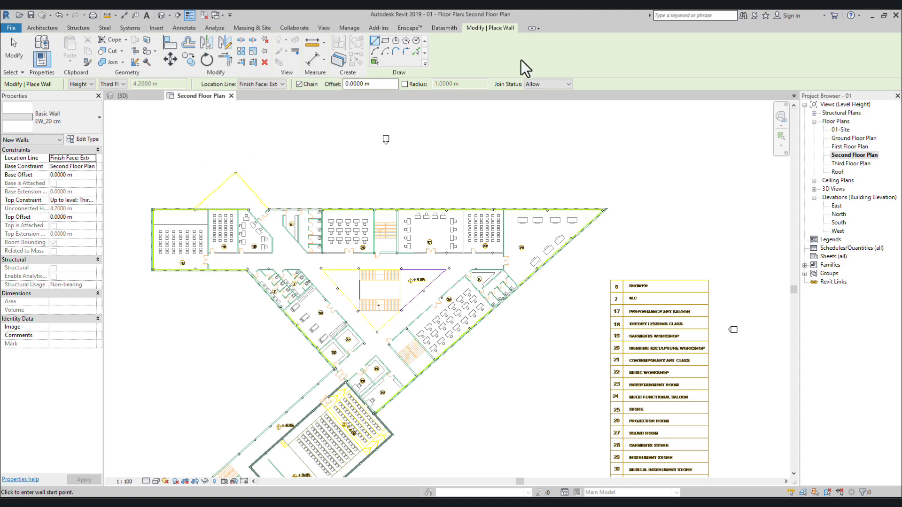
{"action": "left_click", "coordinate": [417, 52]}
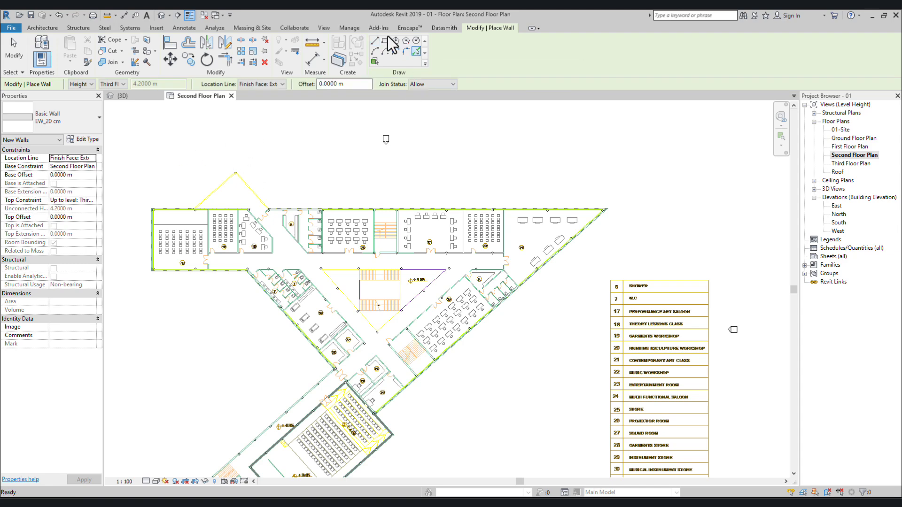
{"action": "scroll", "coordinate": [165, 215], "scroll_direction": "up", "scroll_amount": 5}
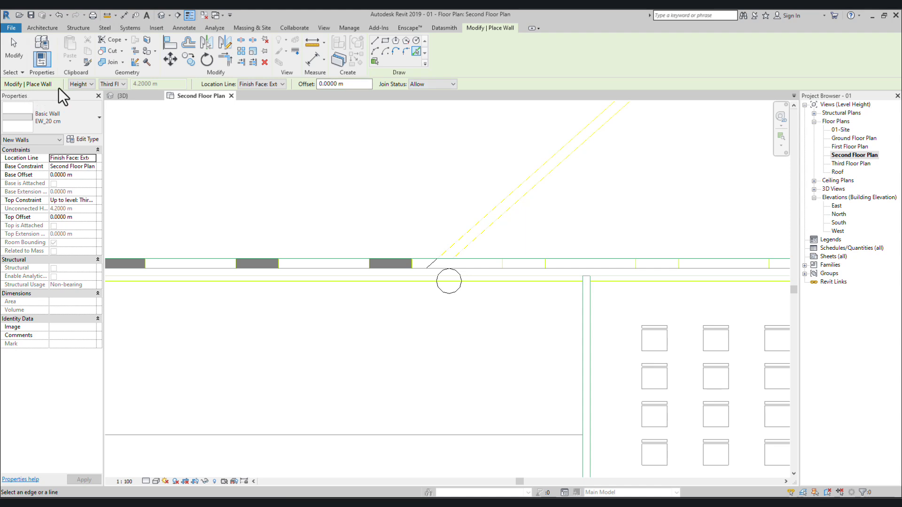
{"action": "left_click", "coordinate": [90, 167]}
{"action": "left_click", "coordinate": [92, 167]}
{"action": "left_click", "coordinate": [92, 168]}
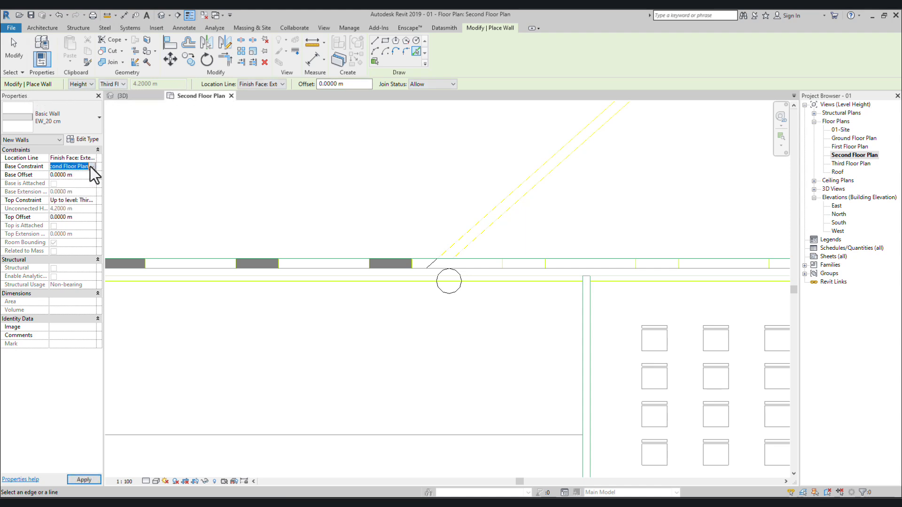
{"action": "left_click", "coordinate": [89, 202]}
{"action": "left_click", "coordinate": [92, 200]}
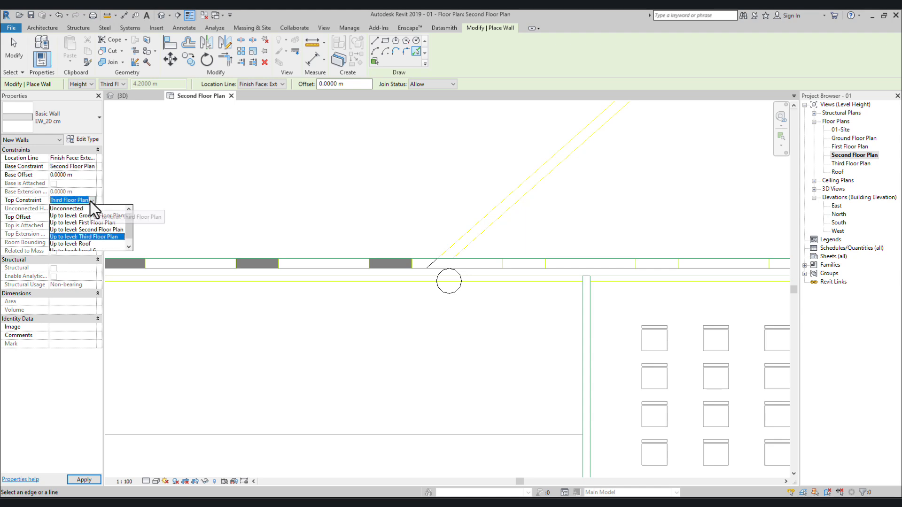
{"action": "left_click", "coordinate": [92, 244]}
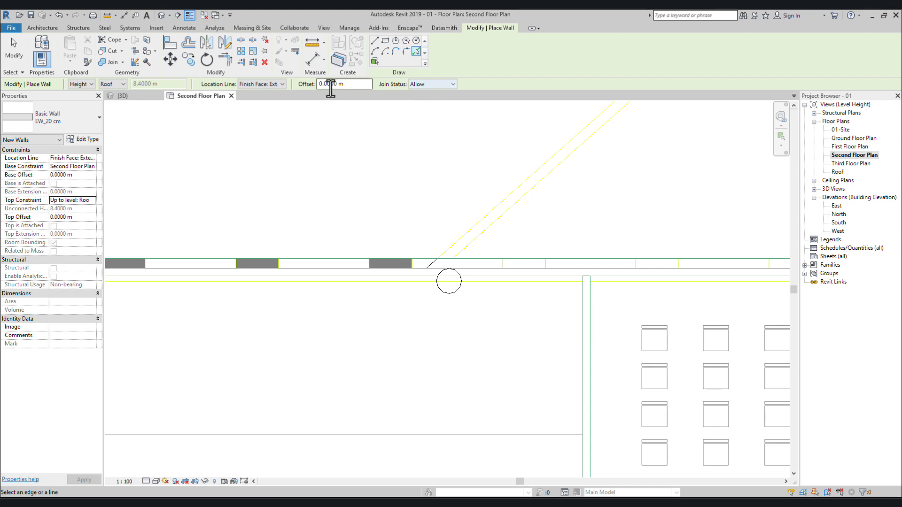
{"action": "left_click", "coordinate": [262, 86]}
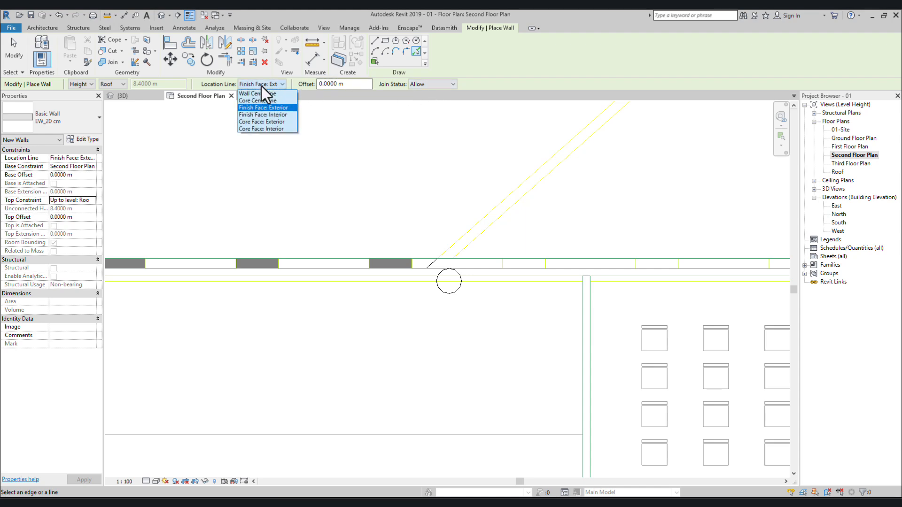
{"action": "left_click", "coordinate": [261, 86]}
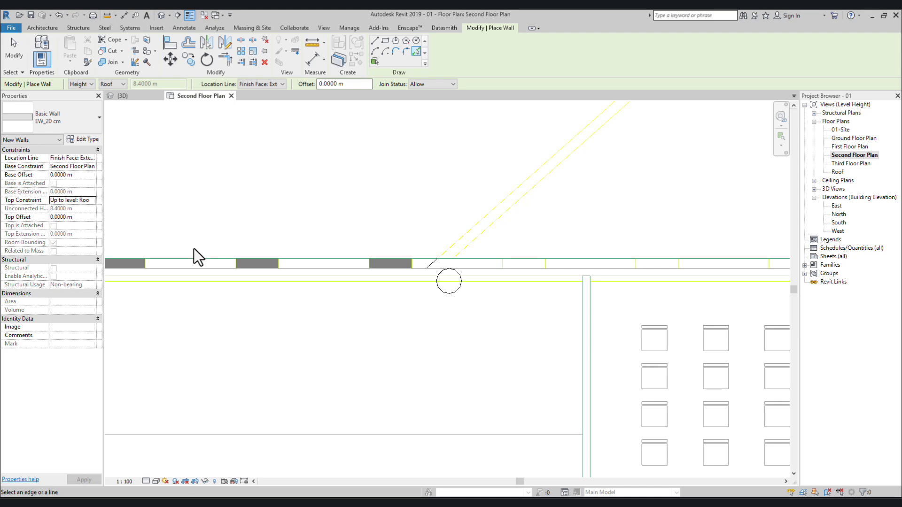
Step: Place a wall by picking the drawing's outer line on the north facade, in the first opening beside the northwest corner
{"action": "middle_click_drag", "start_coordinate": [335, 227], "coordinate": [501, 220]}
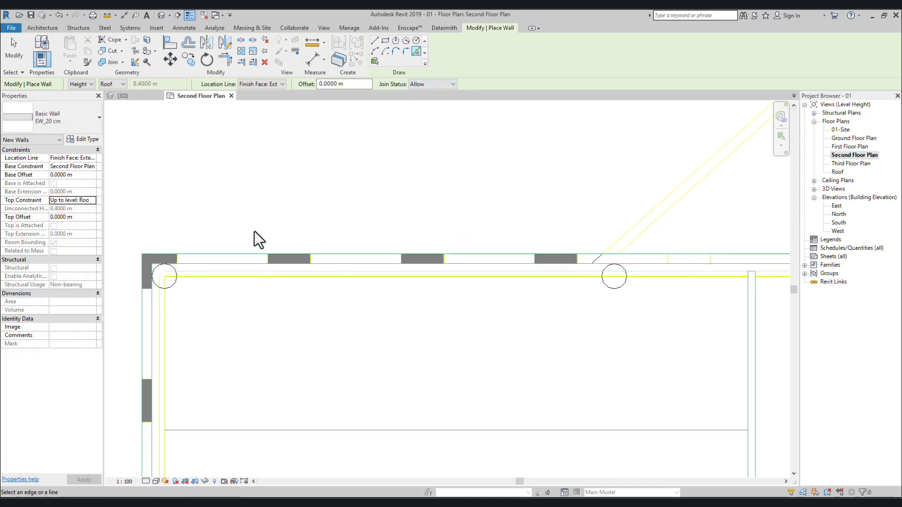
{"action": "left_click", "coordinate": [241, 258]}
{"action": "scroll", "coordinate": [224, 263], "scroll_direction": "up", "scroll_amount": 2}
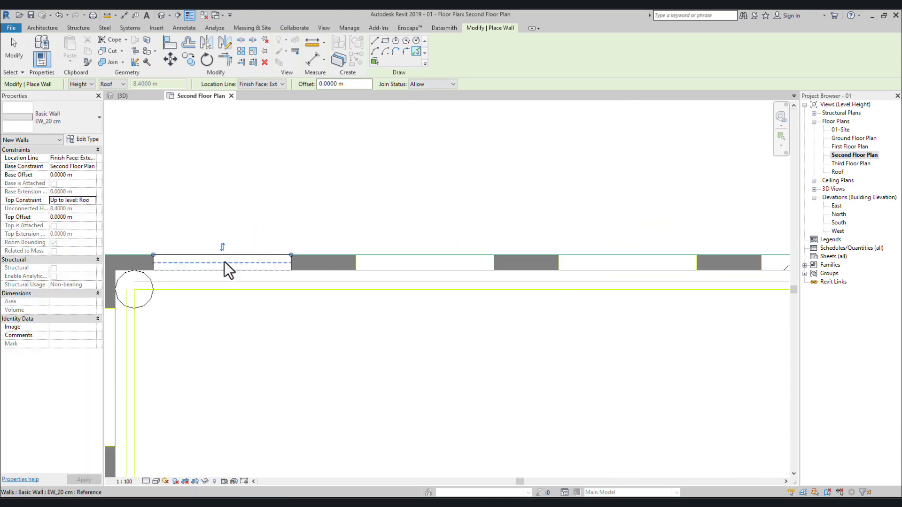
{"action": "scroll", "coordinate": [225, 263], "scroll_direction": "down", "scroll_amount": 3}
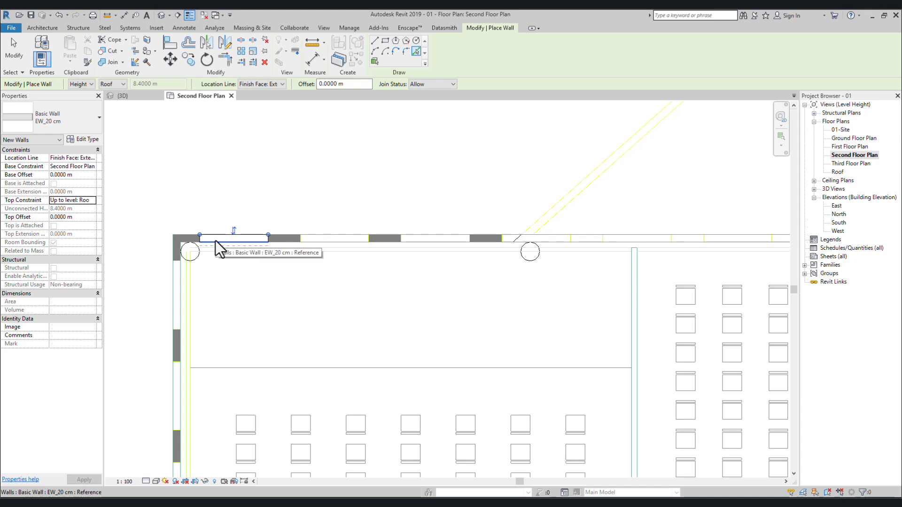
{"action": "scroll", "coordinate": [215, 245], "scroll_direction": "up", "scroll_amount": 3}
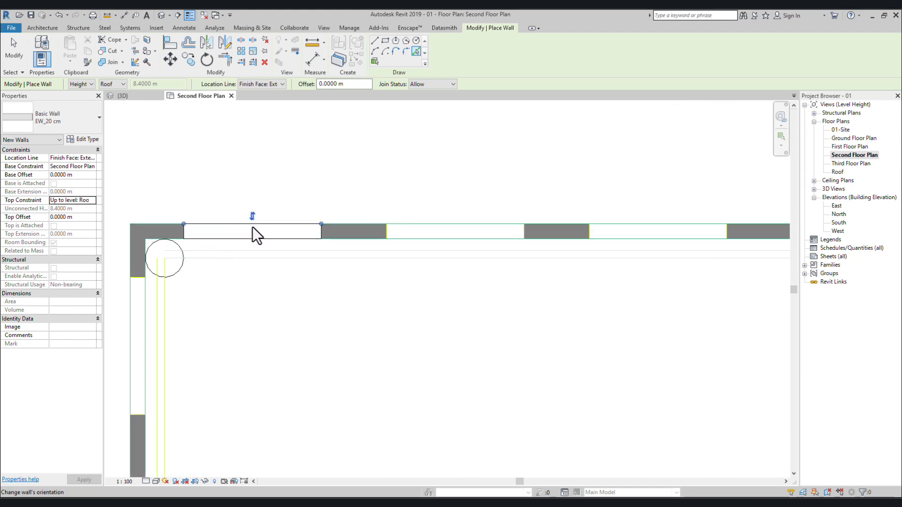
{"action": "scroll", "coordinate": [257, 235], "scroll_direction": "down", "scroll_amount": 1}
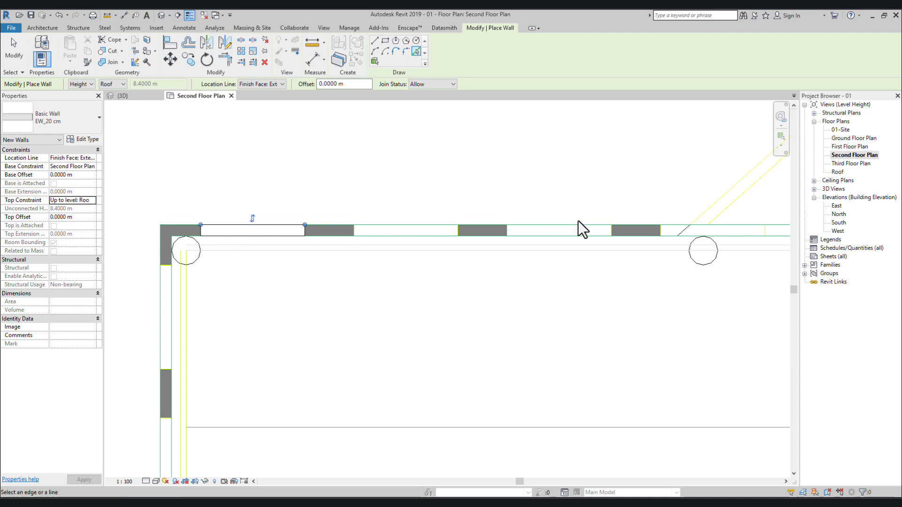
{"action": "scroll", "coordinate": [576, 228], "scroll_direction": "down", "scroll_amount": 2}
{"action": "scroll", "coordinate": [373, 228], "scroll_direction": "up", "scroll_amount": 4}
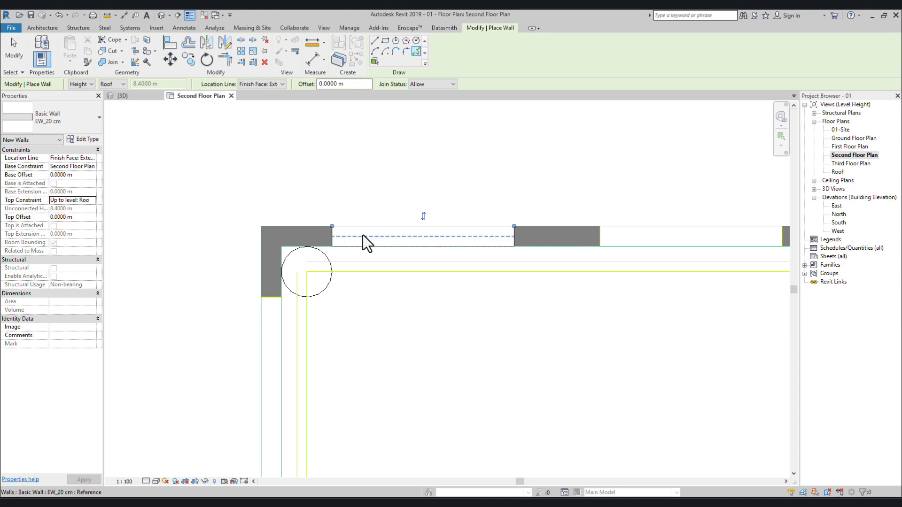
{"action": "scroll", "coordinate": [376, 244], "scroll_direction": "down", "scroll_amount": 3}
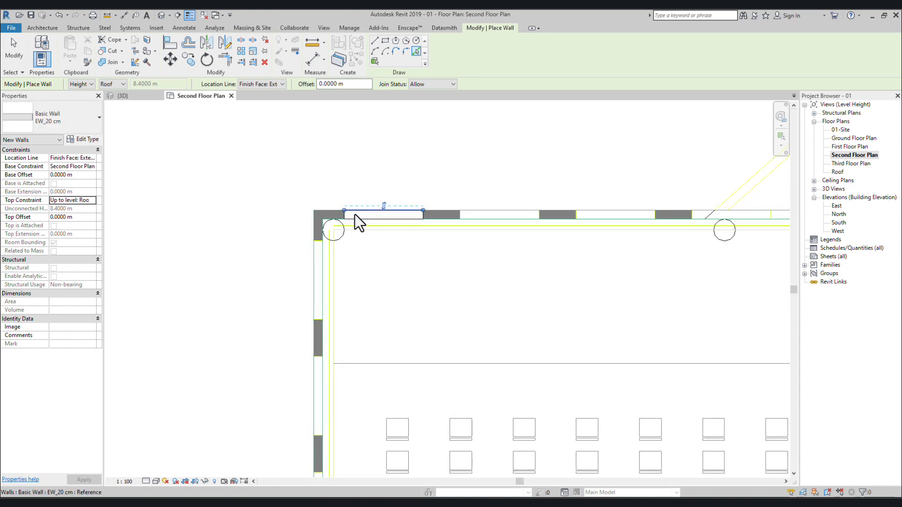
{"action": "scroll", "coordinate": [364, 221], "scroll_direction": "up", "scroll_amount": 3}
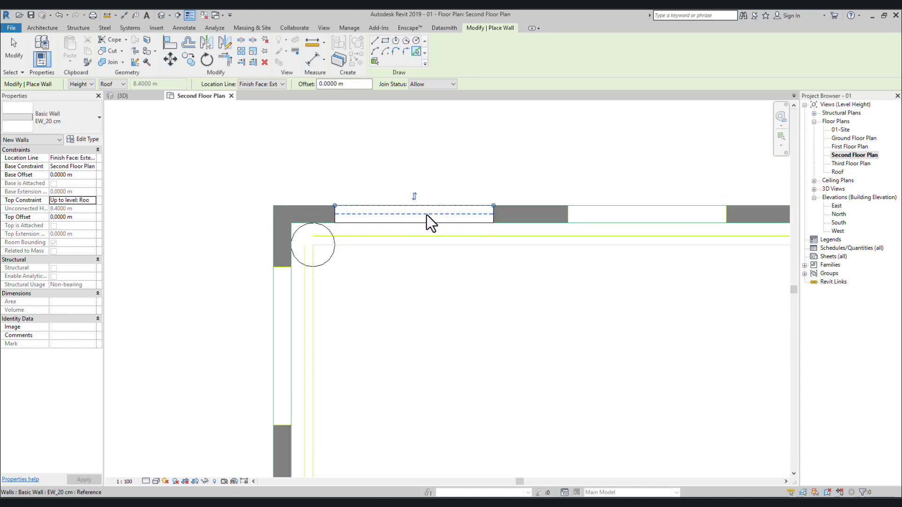
{"action": "scroll", "coordinate": [381, 237], "scroll_direction": "down", "scroll_amount": 5}
Step: Place walls on the west and south facades of room 17 by picking their outer lines beside the southwest corner
{"action": "middle_click_drag", "start_coordinate": [394, 296], "coordinate": [346, 130]}
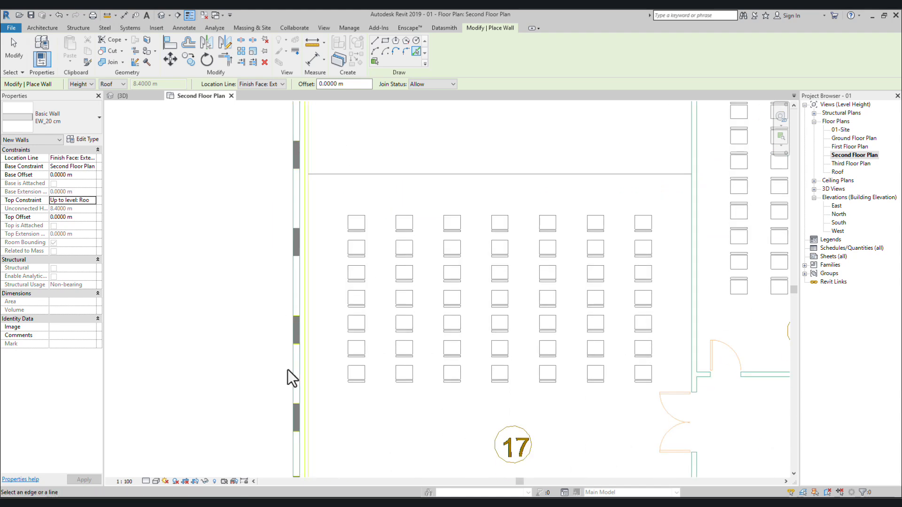
{"action": "scroll", "coordinate": [284, 339], "scroll_direction": "up", "scroll_amount": 5}
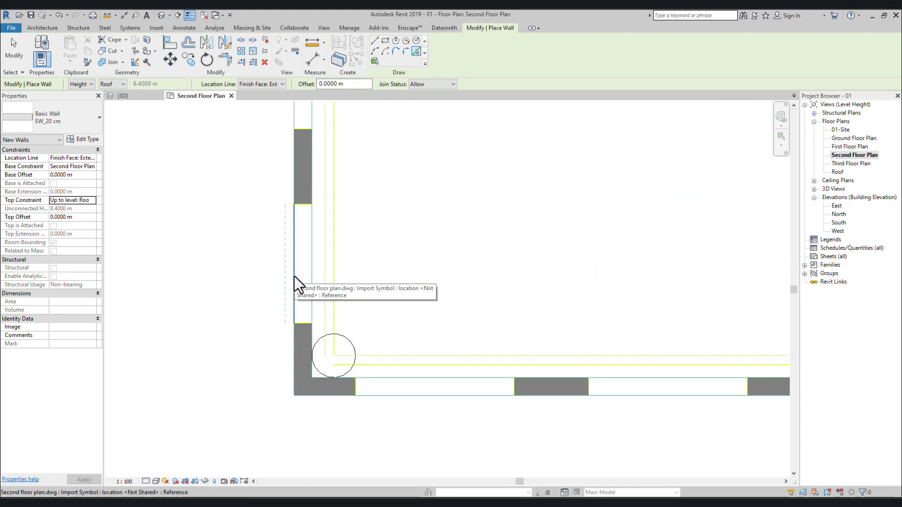
{"action": "scroll", "coordinate": [354, 334], "scroll_direction": "down", "scroll_amount": 3}
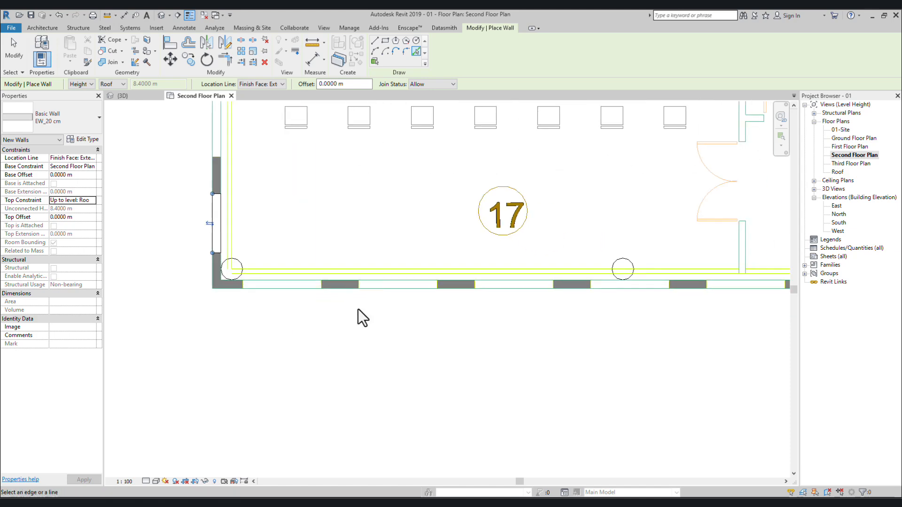
{"action": "left_click", "coordinate": [298, 293]}
{"action": "scroll", "coordinate": [346, 334], "scroll_direction": "down", "scroll_amount": 4}
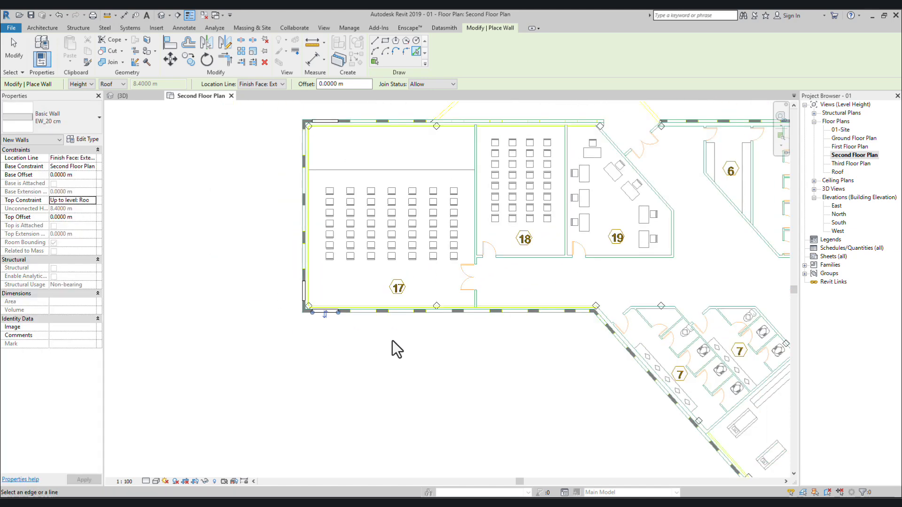
Step: Place walls on the southwest and southeast diagonal facades by picking their outer lines, and finish placing walls
{"action": "scroll", "coordinate": [393, 341], "scroll_direction": "down", "scroll_amount": 1}
{"action": "middle_click_drag", "start_coordinate": [523, 360], "coordinate": [336, 276]}
{"action": "scroll", "coordinate": [374, 256], "scroll_direction": "up", "scroll_amount": 5}
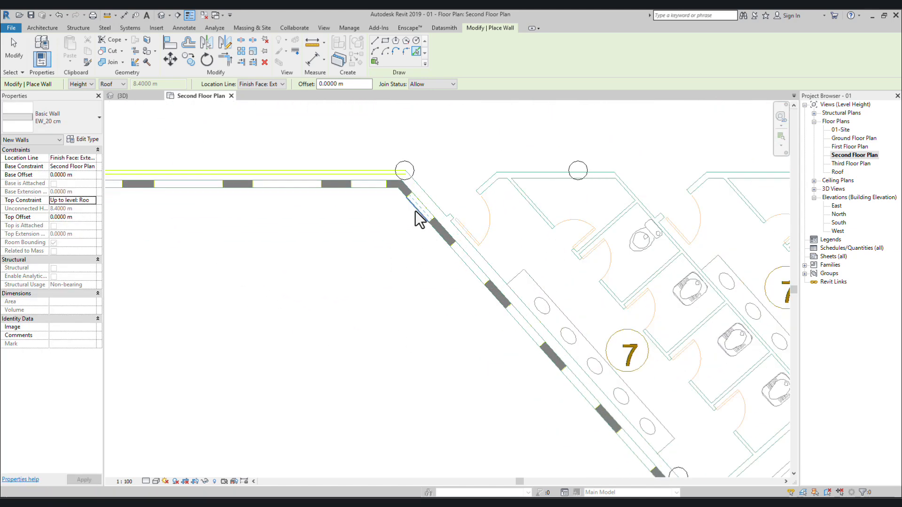
{"action": "scroll", "coordinate": [387, 235], "scroll_direction": "down", "scroll_amount": 5}
{"action": "middle_click_drag", "start_coordinate": [407, 301], "coordinate": [230, 121]}
{"action": "scroll", "coordinate": [483, 284], "scroll_direction": "up", "scroll_amount": 5}
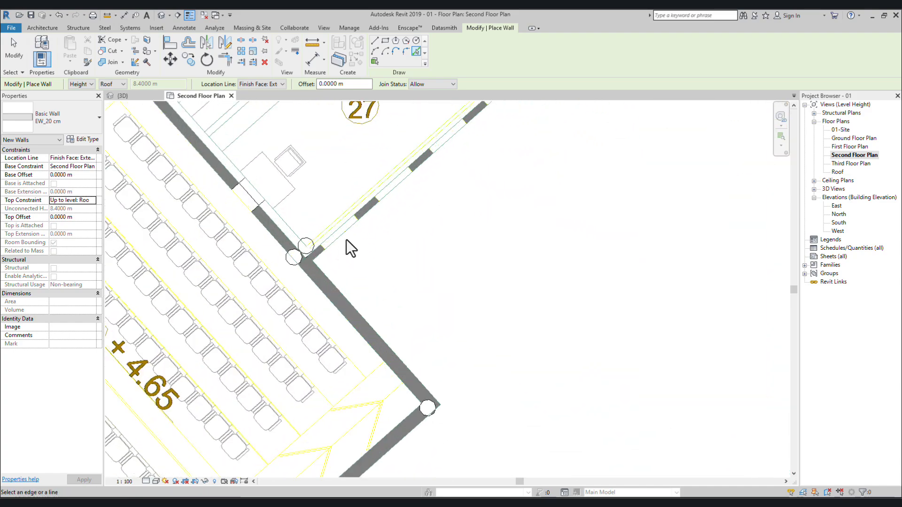
{"action": "scroll", "coordinate": [350, 242], "scroll_direction": "down", "scroll_amount": 2}
{"action": "scroll", "coordinate": [530, 244], "scroll_direction": "down", "scroll_amount": 5}
{"action": "middle_click_drag", "start_coordinate": [529, 244], "coordinate": [453, 399]}
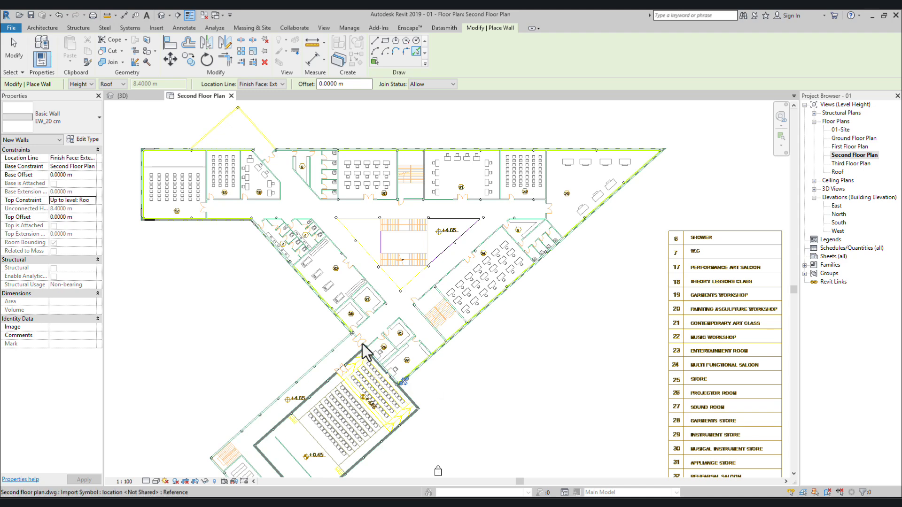
{"action": "key", "text": "Escape"}
{"action": "key", "text": "Escape"}
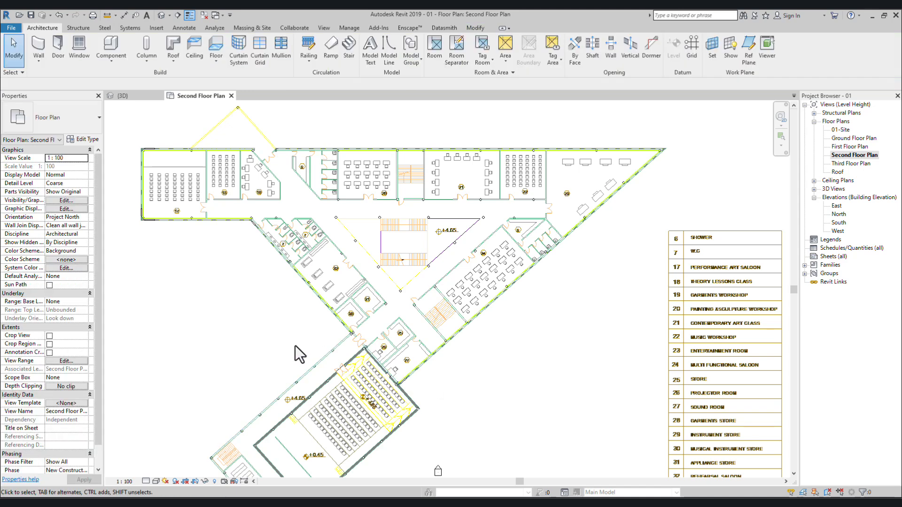
Step: Trim and extend the west wall to corners with the north and south walls around room 17
{"action": "scroll", "coordinate": [185, 187], "scroll_direction": "up", "scroll_amount": 5}
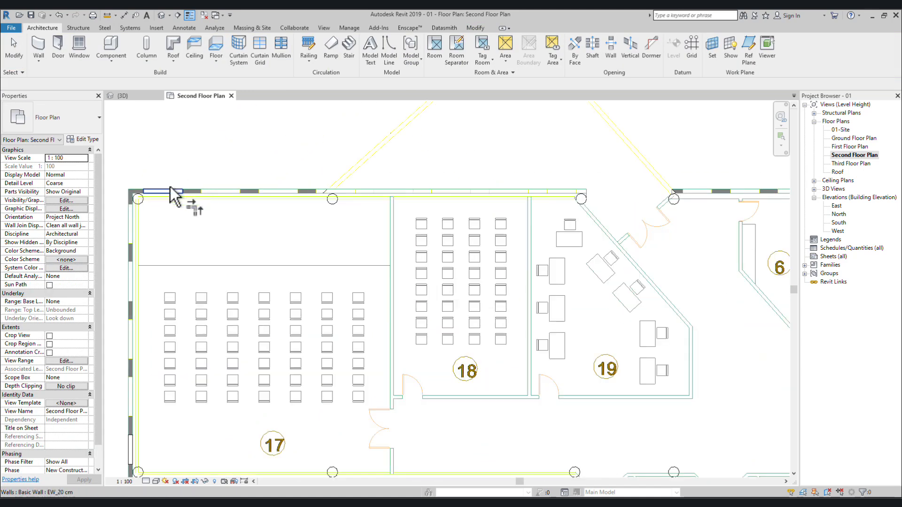
{"action": "middle_click_drag", "start_coordinate": [178, 196], "coordinate": [359, 165]}
{"action": "key", "text": "t"}
{"action": "key", "text": "r"}
{"action": "left_click", "coordinate": [283, 373]}
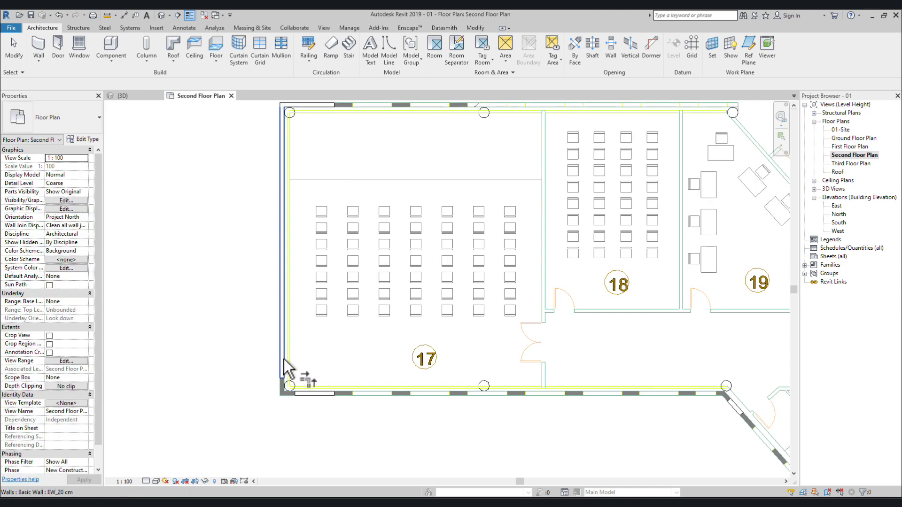
{"action": "left_click", "coordinate": [324, 393]}
Step: Join the southwest diagonal wall into corners with the south wall at one end and the southeast diagonal wall at the other
{"action": "left_click", "coordinate": [323, 394]}
{"action": "scroll", "coordinate": [395, 433], "scroll_direction": "down", "scroll_amount": 2}
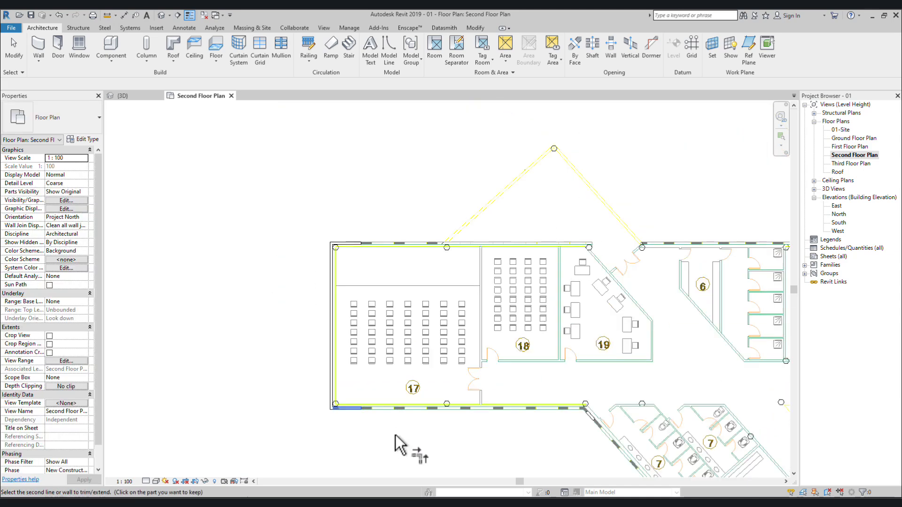
{"action": "middle_click_drag", "start_coordinate": [395, 435], "coordinate": [164, 312]}
{"action": "scroll", "coordinate": [324, 314], "scroll_direction": "up", "scroll_amount": 2}
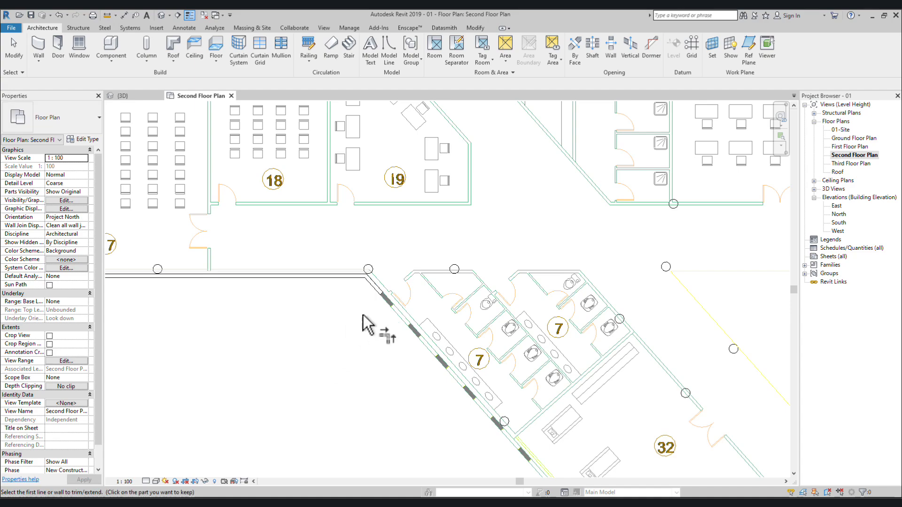
{"action": "scroll", "coordinate": [383, 329], "scroll_direction": "down", "scroll_amount": 3}
{"action": "middle_click_drag", "start_coordinate": [382, 343], "coordinate": [246, 262]}
{"action": "scroll", "coordinate": [382, 342], "scroll_direction": "up", "scroll_amount": 5}
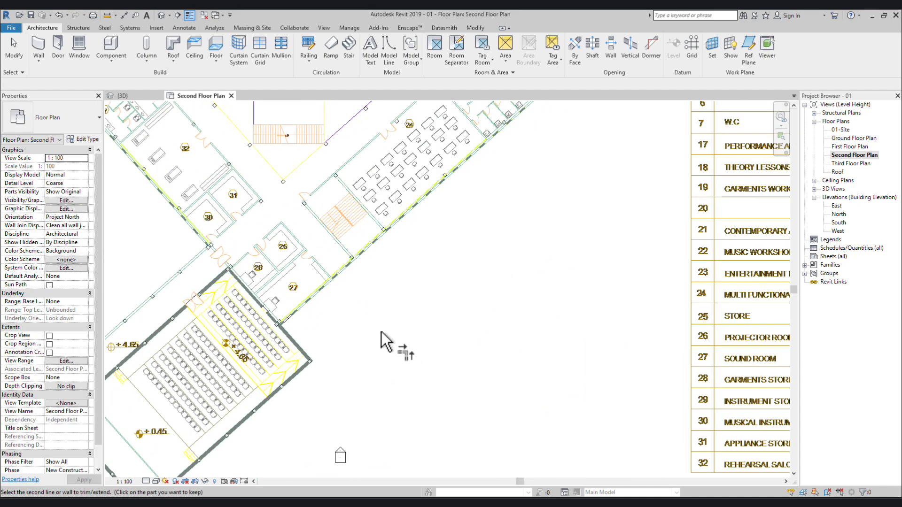
{"action": "scroll", "coordinate": [313, 312], "scroll_direction": "down", "scroll_amount": 4}
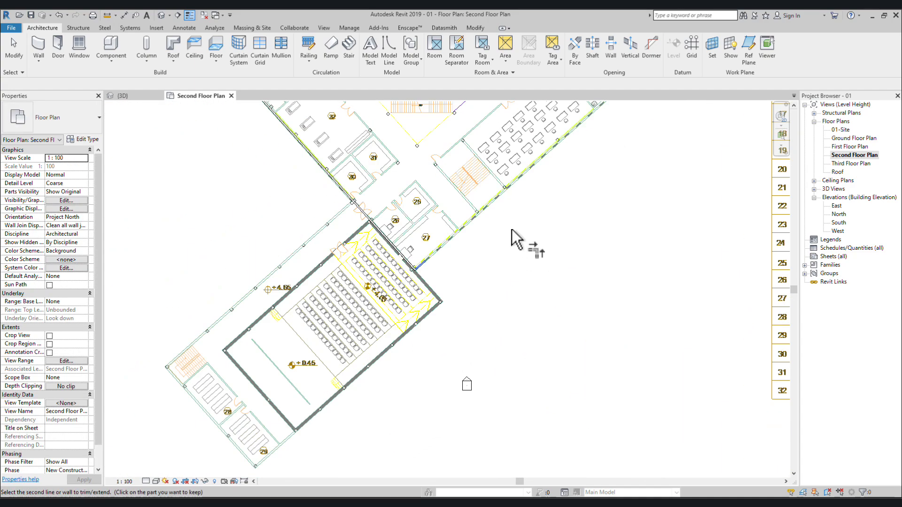
Step: Extend the southeast diagonal wall and the north wall to a corner at the building's pointed east end
{"action": "middle_click_drag", "start_coordinate": [574, 237], "coordinate": [337, 370]}
{"action": "scroll", "coordinate": [429, 238], "scroll_direction": "up", "scroll_amount": 3}
{"action": "middle_click_drag", "start_coordinate": [453, 242], "coordinate": [191, 247]}
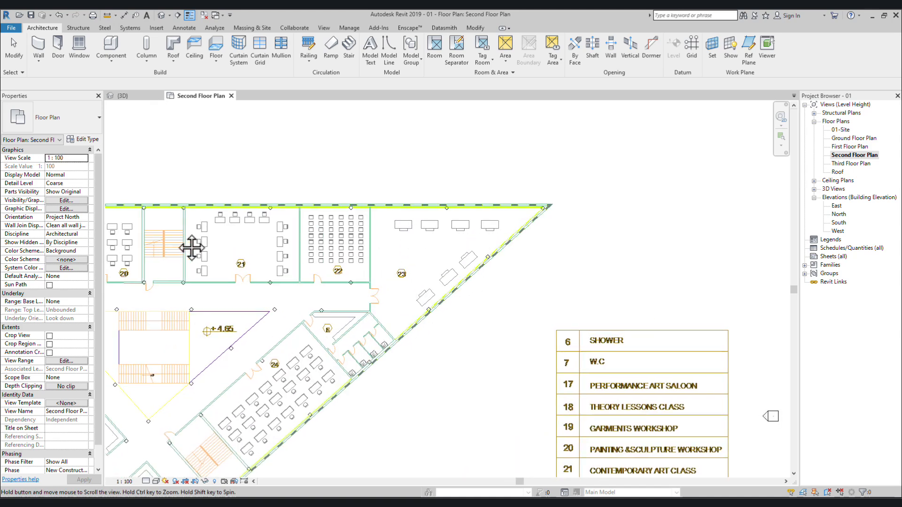
{"action": "scroll", "coordinate": [408, 249], "scroll_direction": "up", "scroll_amount": 3}
{"action": "scroll", "coordinate": [405, 240], "scroll_direction": "down", "scroll_amount": 2}
{"action": "scroll", "coordinate": [282, 242], "scroll_direction": "up", "scroll_amount": 3}
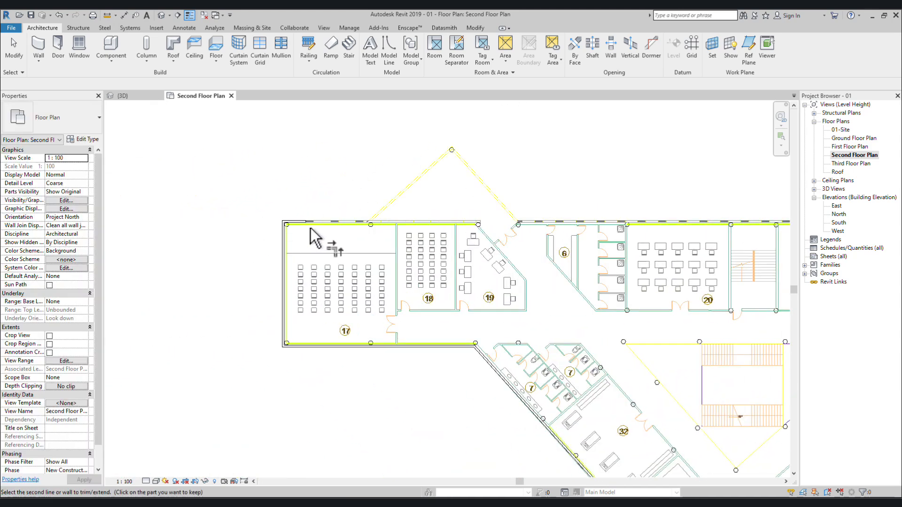
{"action": "scroll", "coordinate": [423, 298], "scroll_direction": "down", "scroll_amount": 4}
{"action": "scroll", "coordinate": [513, 249], "scroll_direction": "up", "scroll_amount": 5}
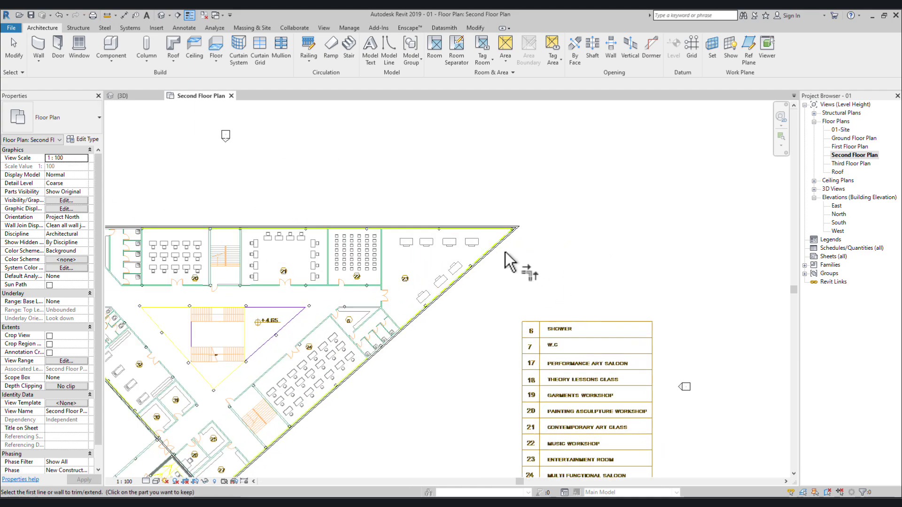
{"action": "scroll", "coordinate": [515, 230], "scroll_direction": "down", "scroll_amount": 5}
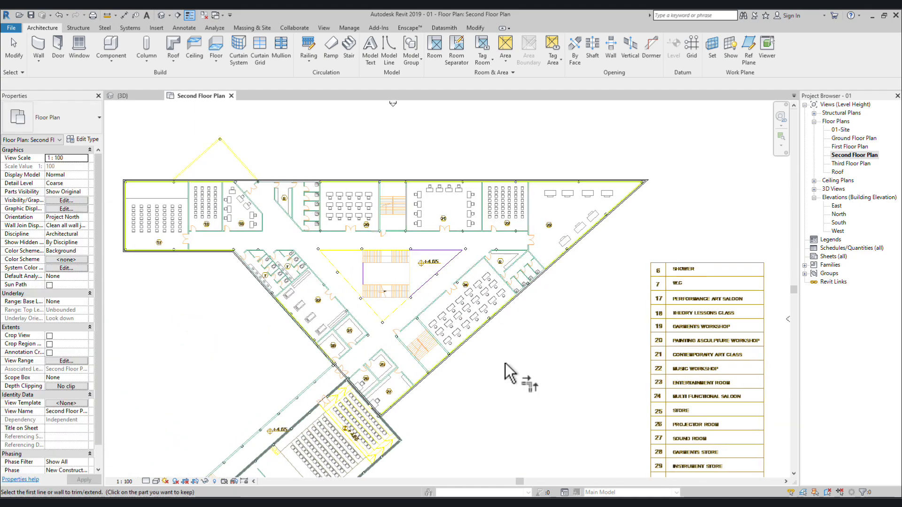
Step: End the trimming and check the completed exterior wall outline in the second floor plan
{"action": "scroll", "coordinate": [509, 375], "scroll_direction": "down", "scroll_amount": 2}
{"action": "middle_click_drag", "start_coordinate": [510, 375], "coordinate": [278, 351]}
{"action": "key", "text": "Escape"}
{"action": "key", "text": "Escape"}
{"action": "scroll", "coordinate": [293, 339], "scroll_direction": "up", "scroll_amount": 3}
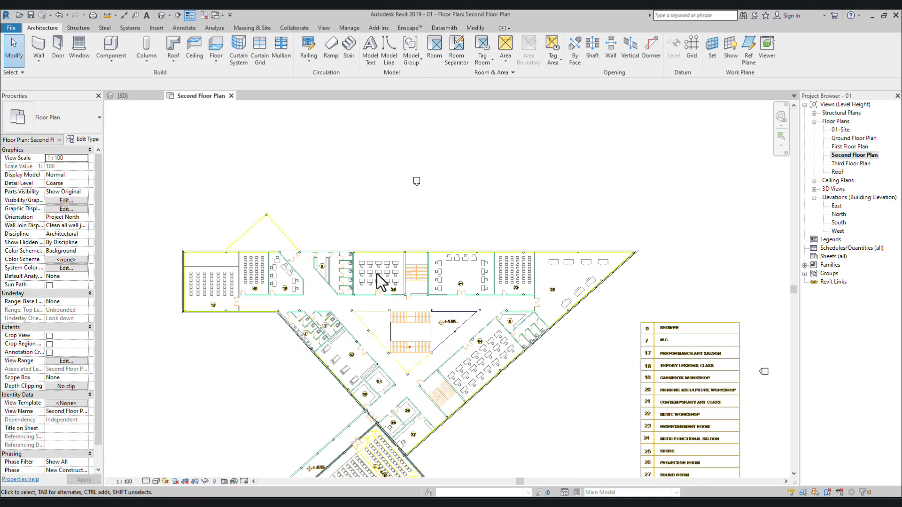
{"action": "scroll", "coordinate": [433, 350], "scroll_direction": "down", "scroll_amount": 3}
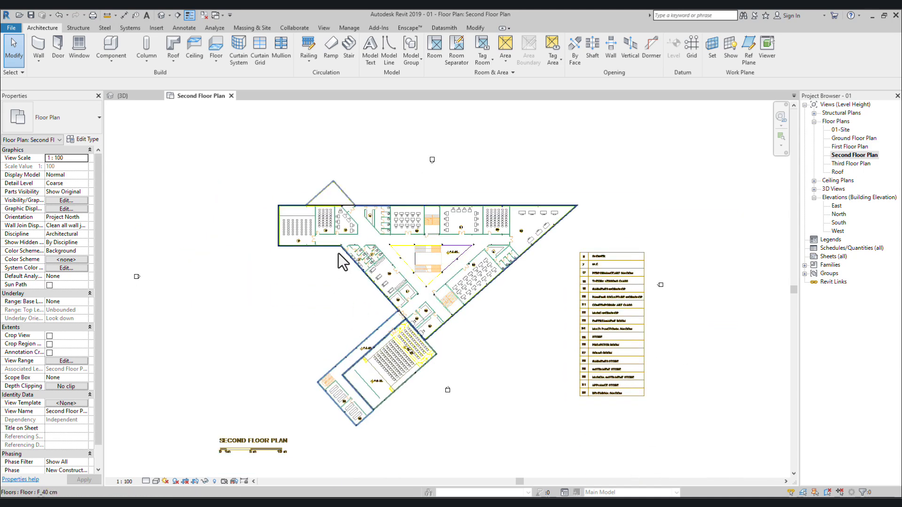
{"action": "middle_click_drag", "start_coordinate": [427, 237], "coordinate": [414, 241]}
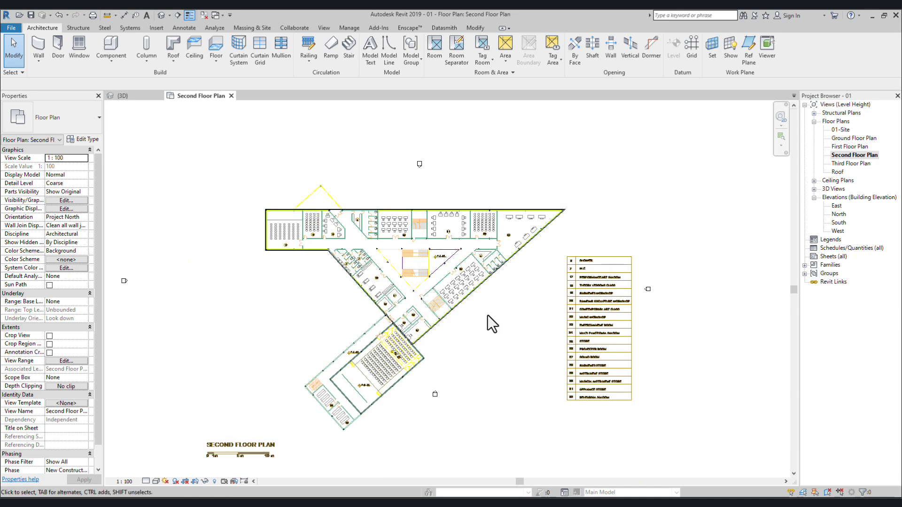
Step: Open the 3D view and examine how the wall base meets the second-floor slab edge at the pointed east end
{"action": "left_click", "coordinate": [160, 14]}
{"action": "scroll", "coordinate": [419, 356], "scroll_direction": "up", "scroll_amount": 3}
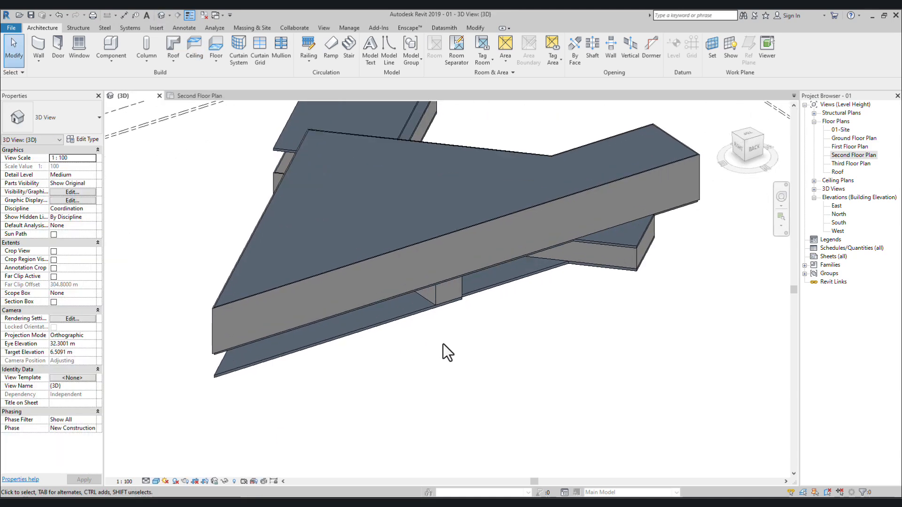
{"action": "middle_click_drag", "start_coordinate": [455, 347], "coordinate": [459, 416]}
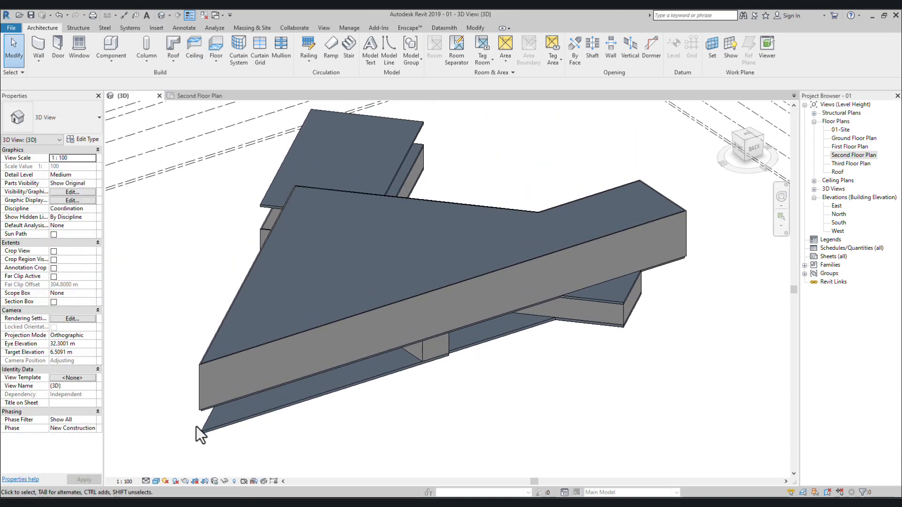
{"action": "scroll", "coordinate": [202, 427], "scroll_direction": "up", "scroll_amount": 4}
{"action": "scroll", "coordinate": [202, 428], "scroll_direction": "up", "scroll_amount": 2}
{"action": "middle_click_drag", "start_coordinate": [220, 398], "coordinate": [191, 285], "text": "shift"}
{"action": "left_click", "coordinate": [192, 285]}
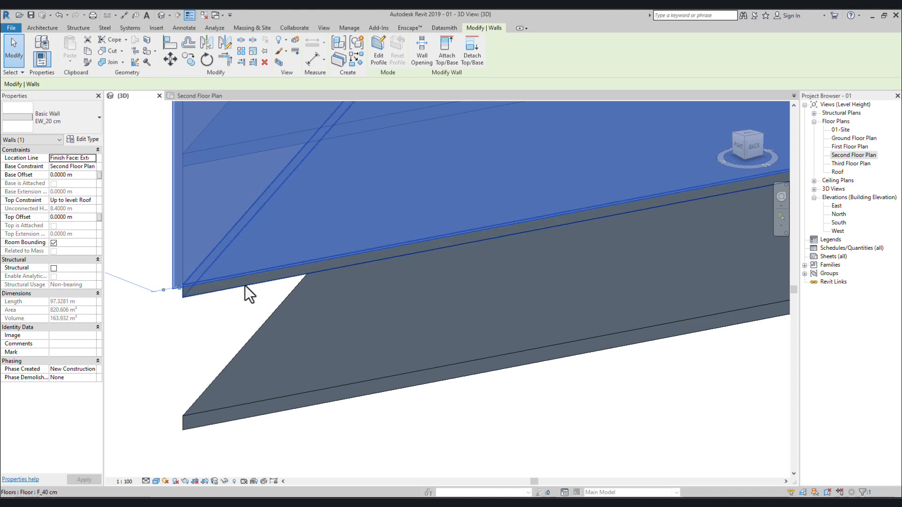
{"action": "scroll", "coordinate": [239, 301], "scroll_direction": "down", "scroll_amount": 5}
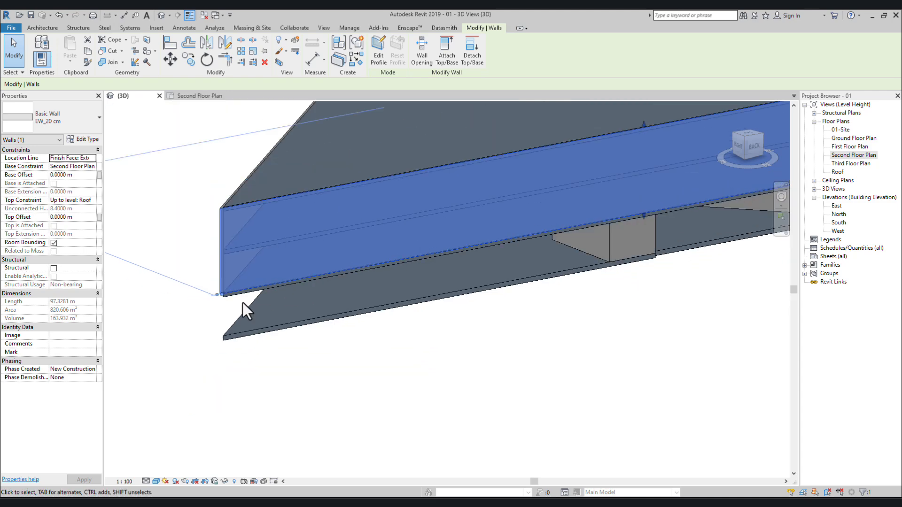
{"action": "left_click", "coordinate": [337, 339]}
{"action": "middle_click_drag", "start_coordinate": [337, 339], "coordinate": [339, 395]}
{"action": "scroll", "coordinate": [304, 312], "scroll_direction": "down", "scroll_amount": 2}
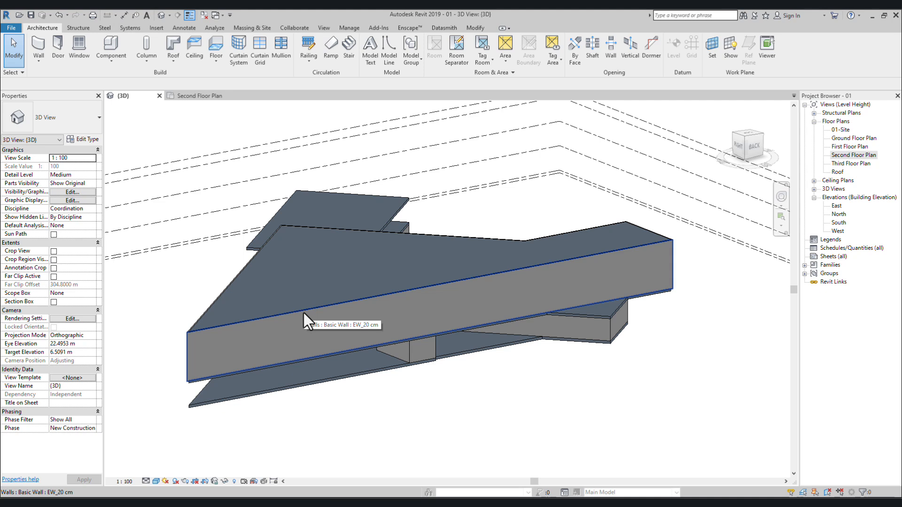
Step: Set the base offset of the whole chain of upper exterior walls to -0.4 m
{"action": "key", "text": "Tab"}
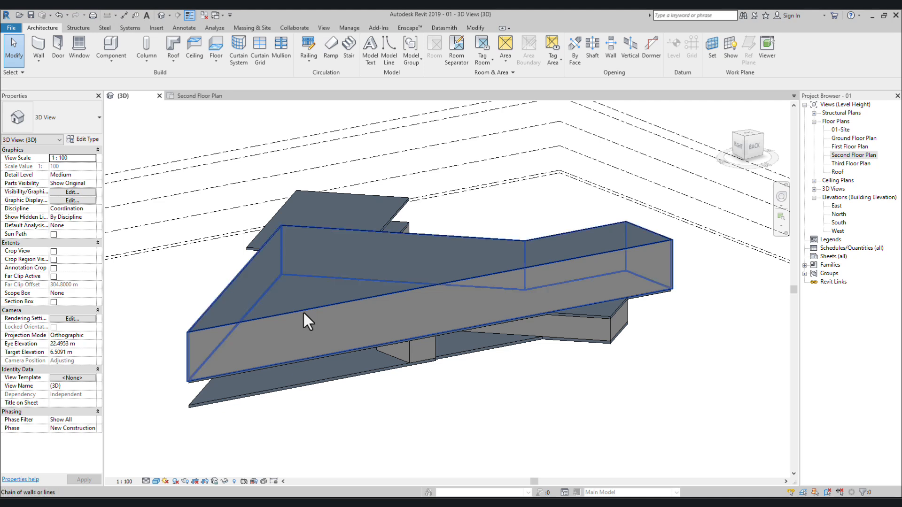
{"action": "left_click", "coordinate": [304, 313]}
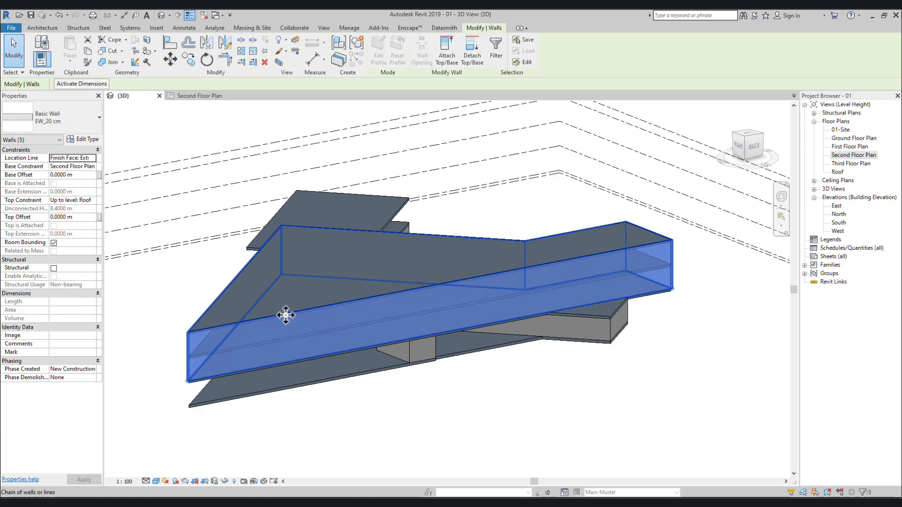
{"action": "left_click", "coordinate": [86, 173]}
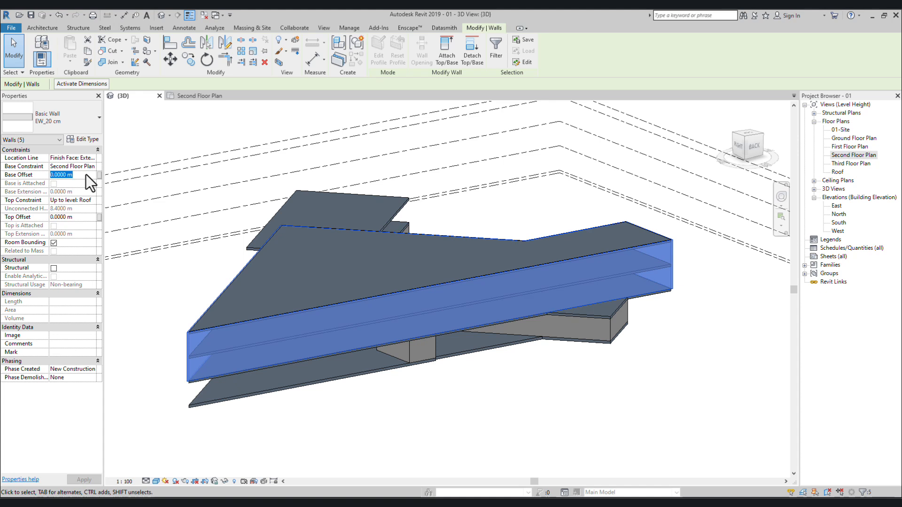
{"action": "type", "text": "-0"}
{"action": "type", "text": "."}
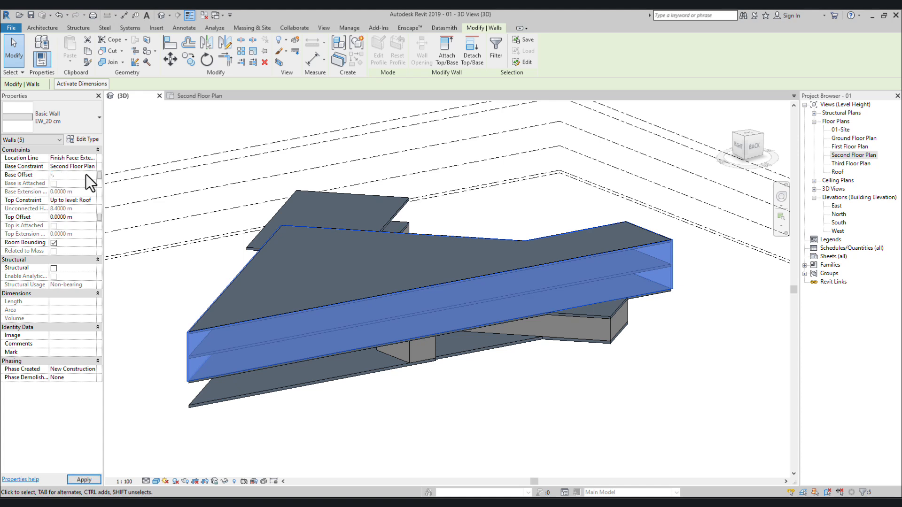
{"action": "type", "text": "4"}
{"action": "key", "text": "Return"}
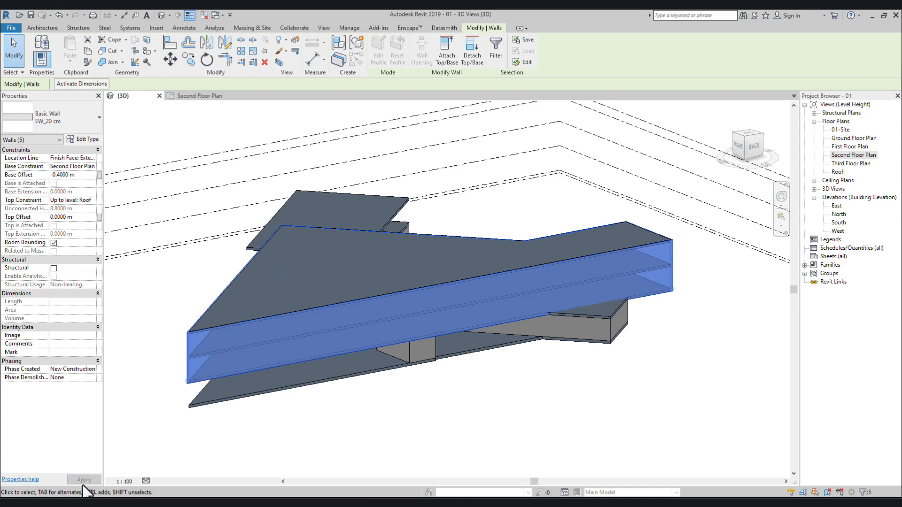
{"action": "left_click", "coordinate": [291, 469]}
Step: Set the top offset of the same chain of exterior walls to 1 m to form a roof parapet
{"action": "scroll", "coordinate": [212, 399], "scroll_direction": "up", "scroll_amount": 3}
{"action": "scroll", "coordinate": [224, 392], "scroll_direction": "down", "scroll_amount": 5}
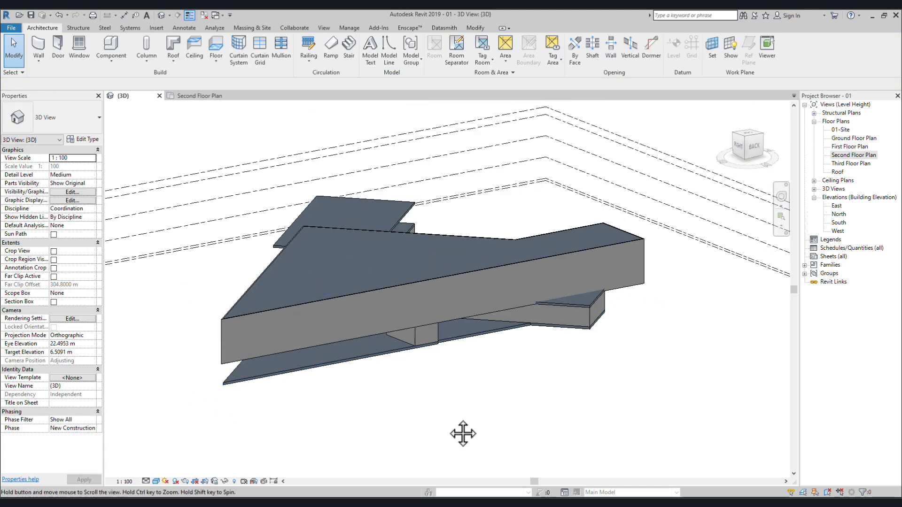
{"action": "middle_click_drag", "start_coordinate": [461, 431], "coordinate": [446, 402]}
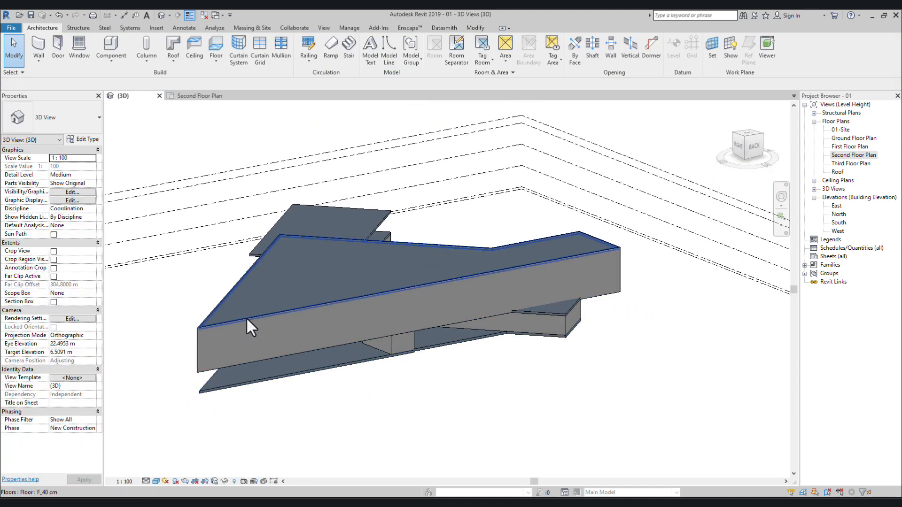
{"action": "key", "text": "Tab"}
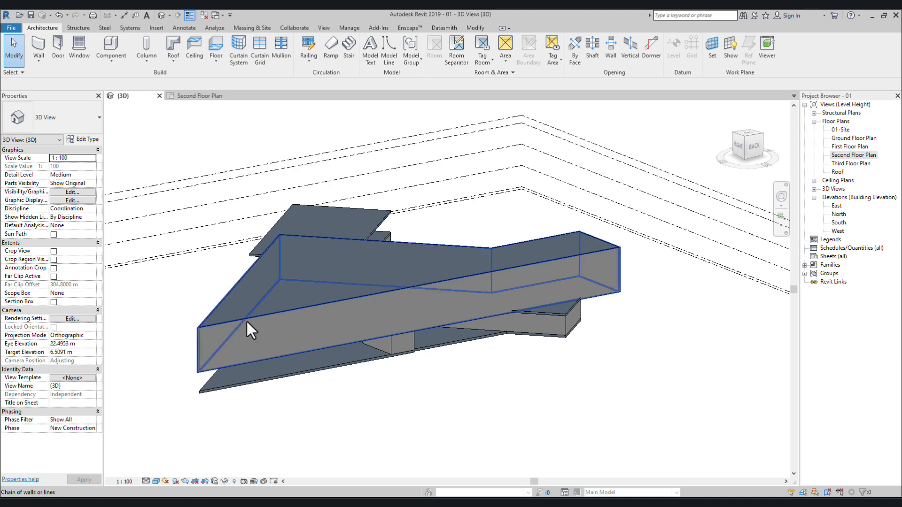
{"action": "left_click", "coordinate": [246, 320]}
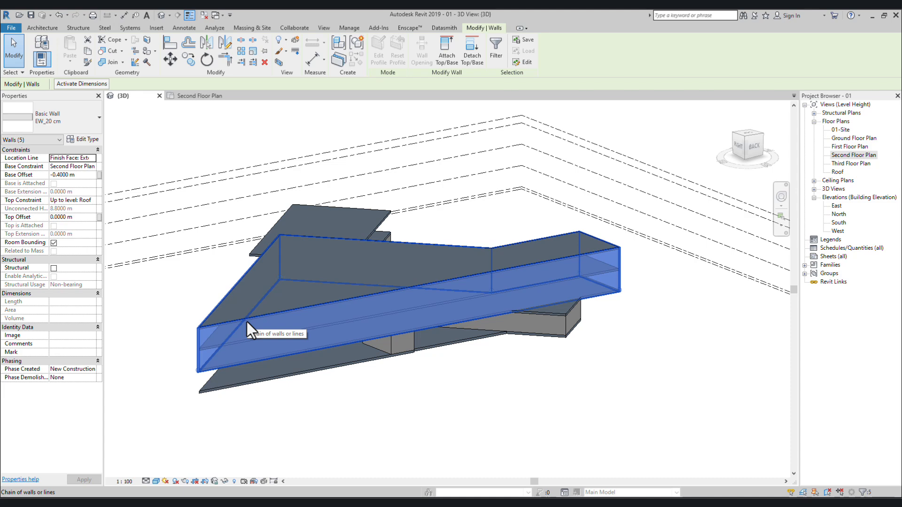
{"action": "left_click", "coordinate": [86, 217]}
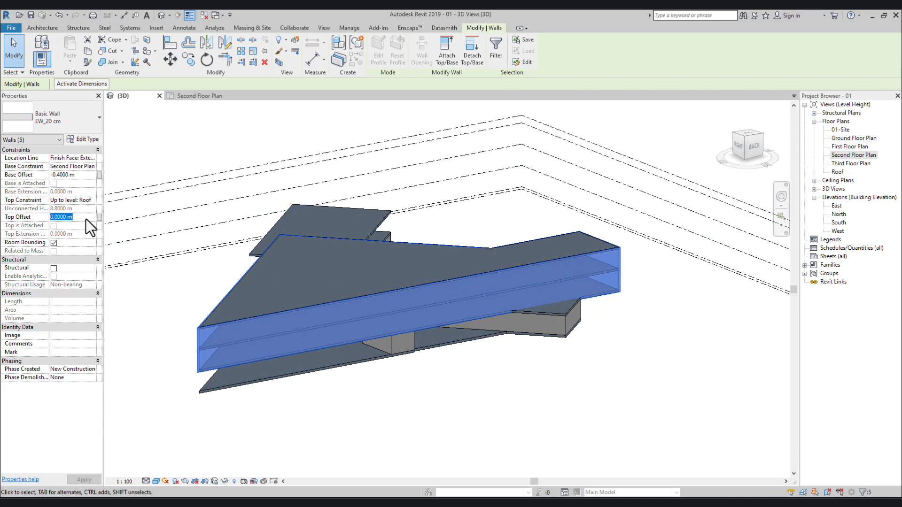
{"action": "type", "text": "1"}
{"action": "left_click", "coordinate": [145, 292]}
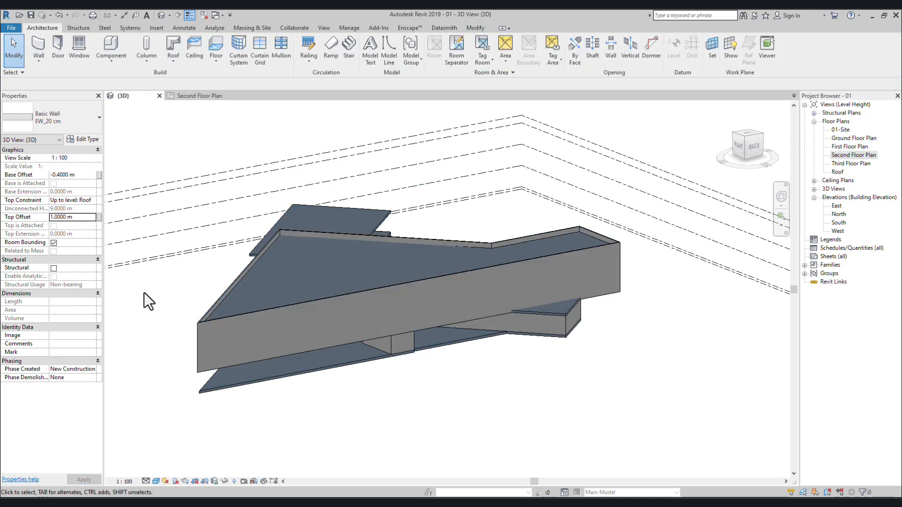
Step: Inspect the parapet around the roof slab in 3D, from the far west corner to the pointed east corner
{"action": "scroll", "coordinate": [585, 230], "scroll_direction": "up", "scroll_amount": 4}
{"action": "scroll", "coordinate": [571, 227], "scroll_direction": "up", "scroll_amount": 3}
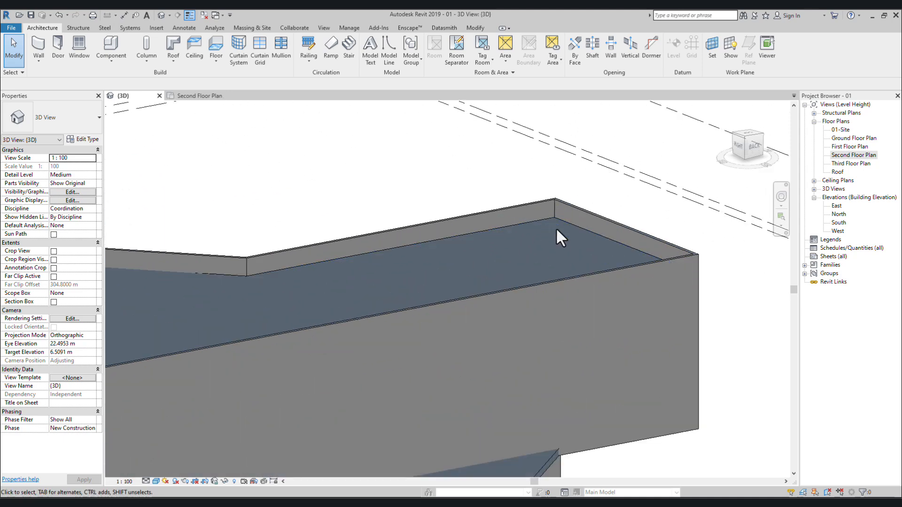
{"action": "scroll", "coordinate": [556, 229], "scroll_direction": "down", "scroll_amount": 4}
{"action": "middle_click_drag", "start_coordinate": [446, 276], "coordinate": [663, 269]}
{"action": "scroll", "coordinate": [663, 270], "scroll_direction": "down", "scroll_amount": 2}
{"action": "middle_click_drag", "start_coordinate": [182, 308], "coordinate": [198, 304]}
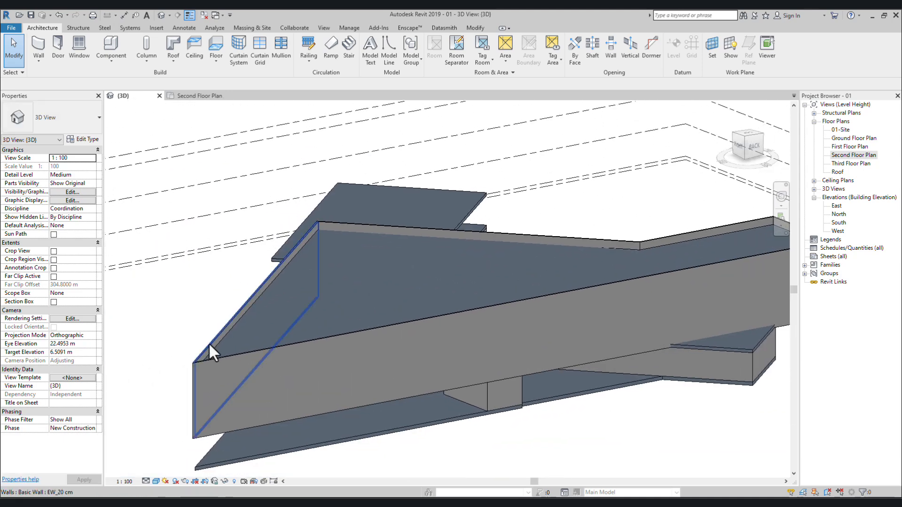
{"action": "scroll", "coordinate": [302, 246], "scroll_direction": "up", "scroll_amount": 2}
{"action": "scroll", "coordinate": [570, 272], "scroll_direction": "down", "scroll_amount": 2}
{"action": "middle_click_drag", "start_coordinate": [570, 272], "coordinate": [454, 299]}
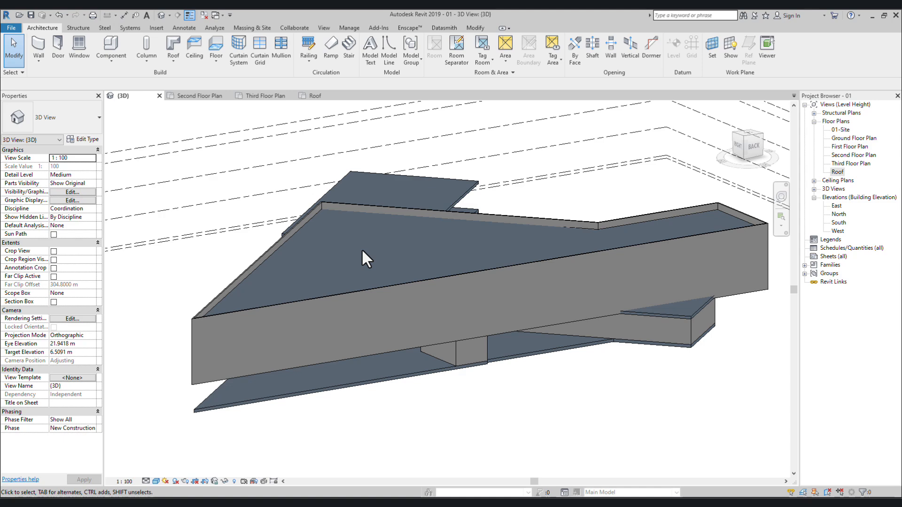
{"action": "double_click", "coordinate": [836, 172]}
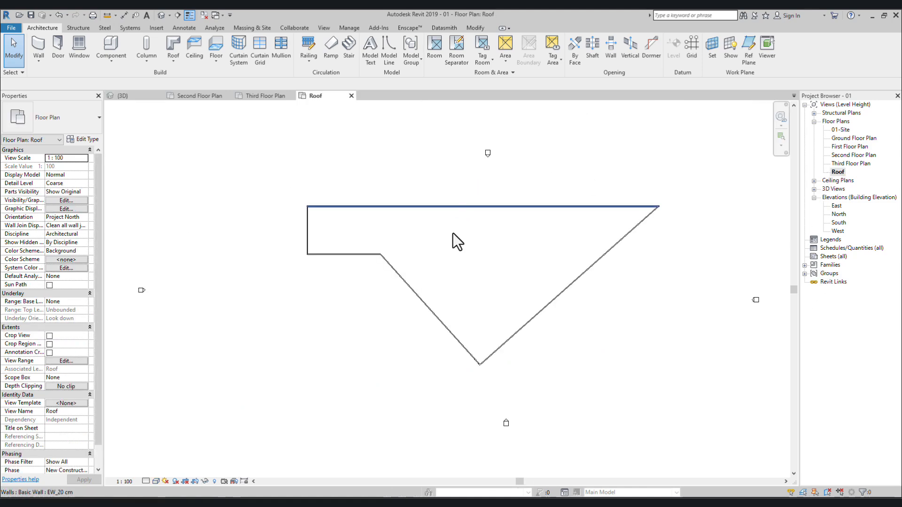
{"action": "middle_click_drag", "start_coordinate": [467, 255], "coordinate": [422, 266]}
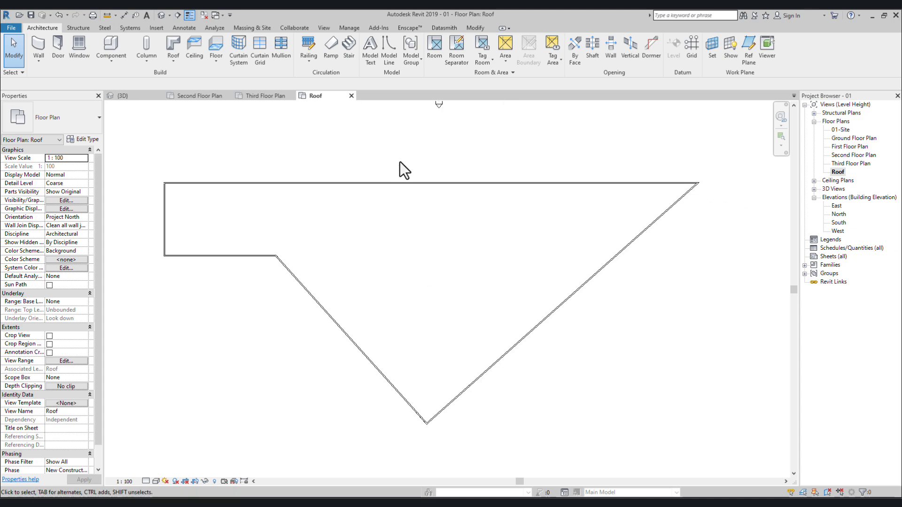
{"action": "left_click_drag", "start_coordinate": [266, 142], "coordinate": [133, 324]}
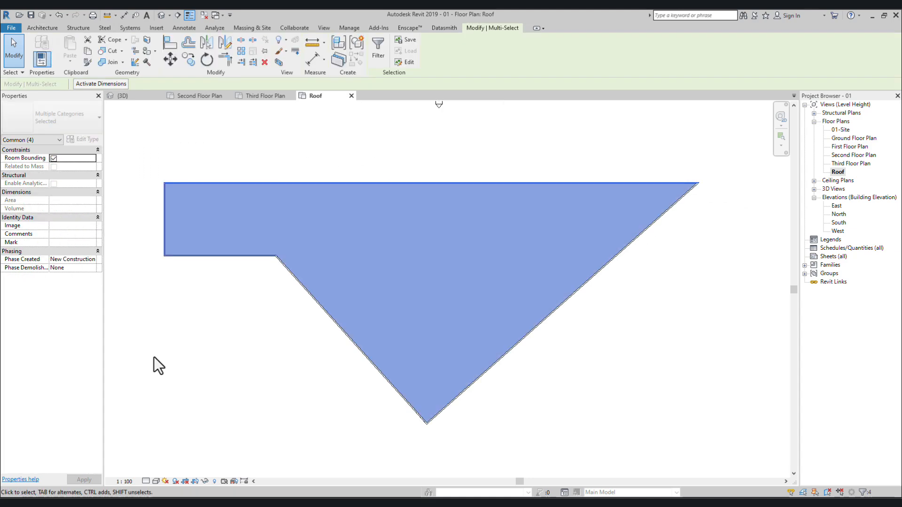
{"action": "left_click", "coordinate": [380, 44]}
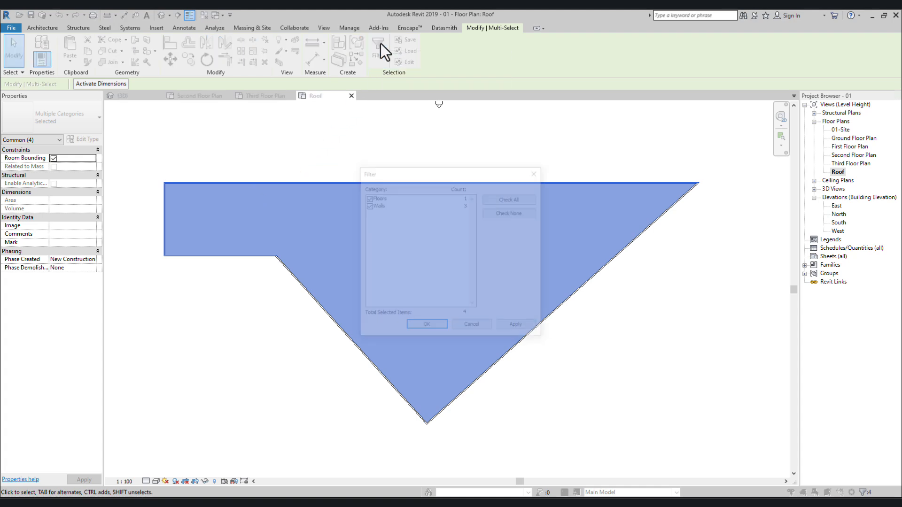
{"action": "left_click", "coordinate": [510, 211]}
{"action": "left_click", "coordinate": [367, 197]}
{"action": "left_click", "coordinate": [416, 326]}
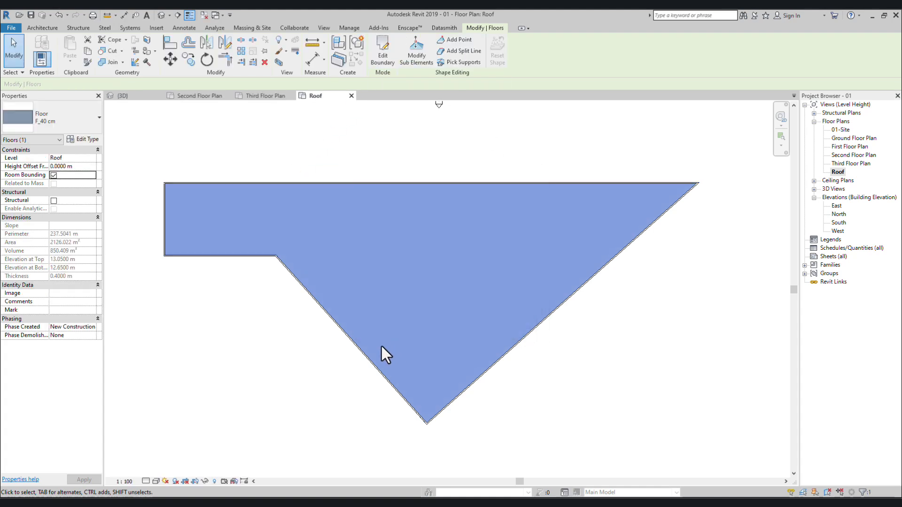
{"action": "left_click", "coordinate": [377, 45]}
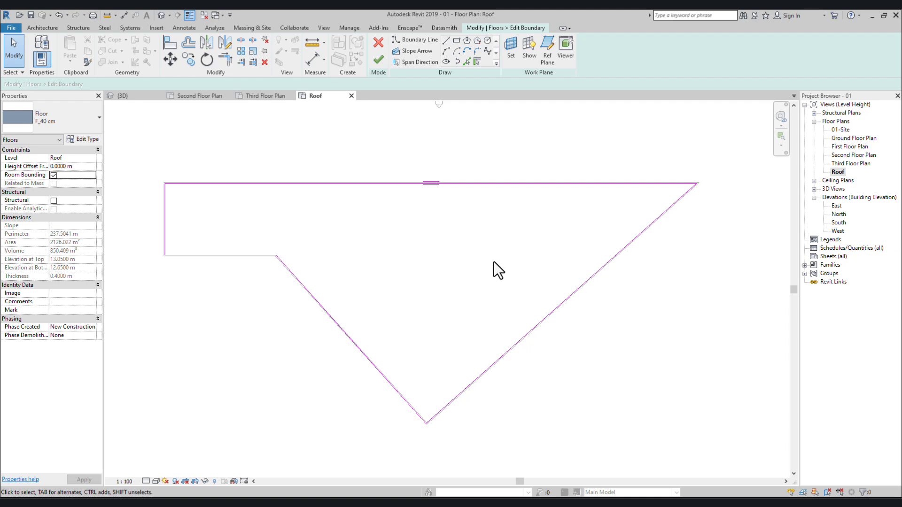
{"action": "left_click", "coordinate": [378, 59]}
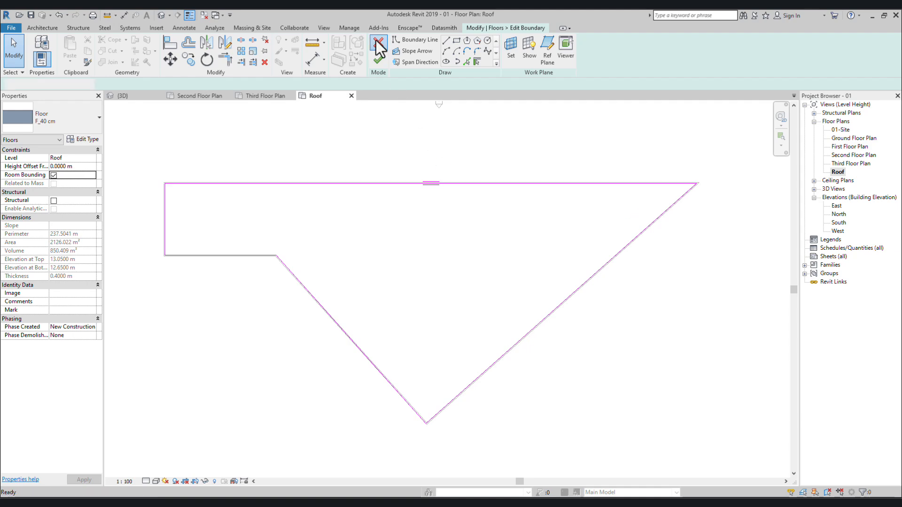
{"action": "left_click", "coordinate": [407, 140]}
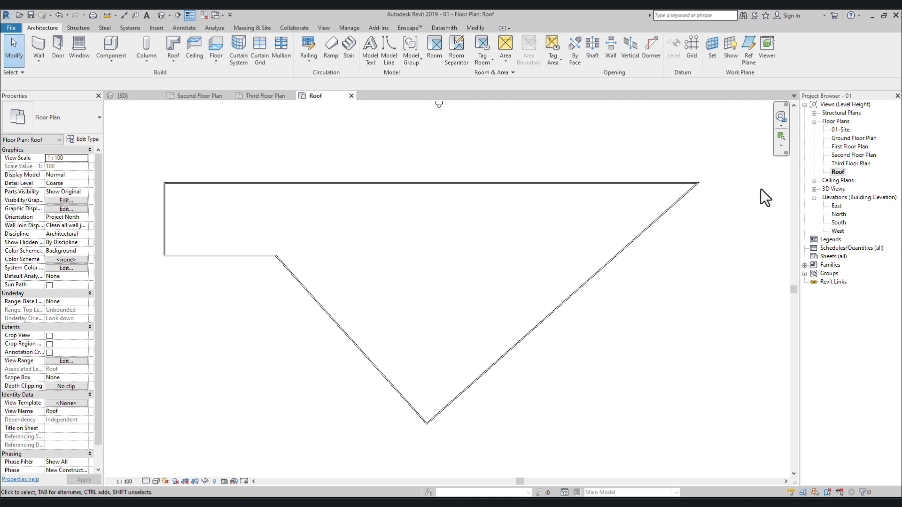
Step: Show the Third Floor Plan as the base level underlay in the Roof floor plan
{"action": "left_click", "coordinate": [854, 164]}
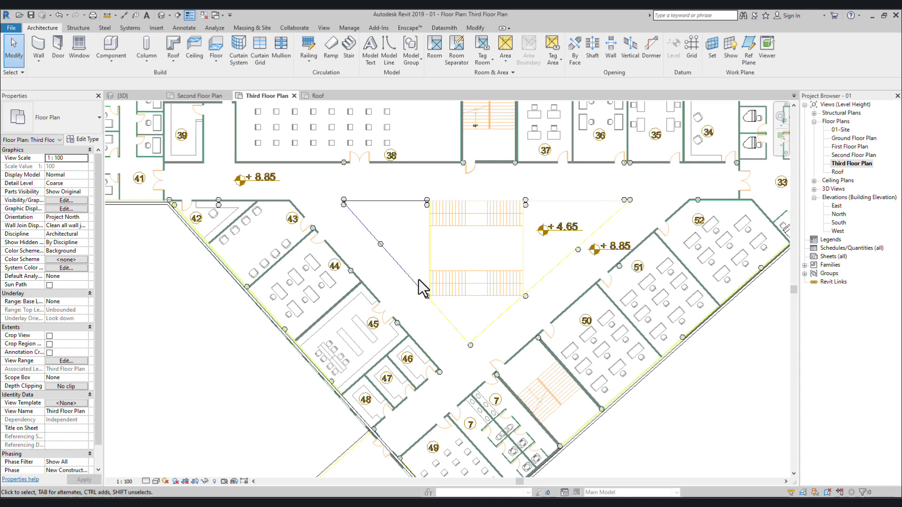
{"action": "double_click", "coordinate": [838, 172]}
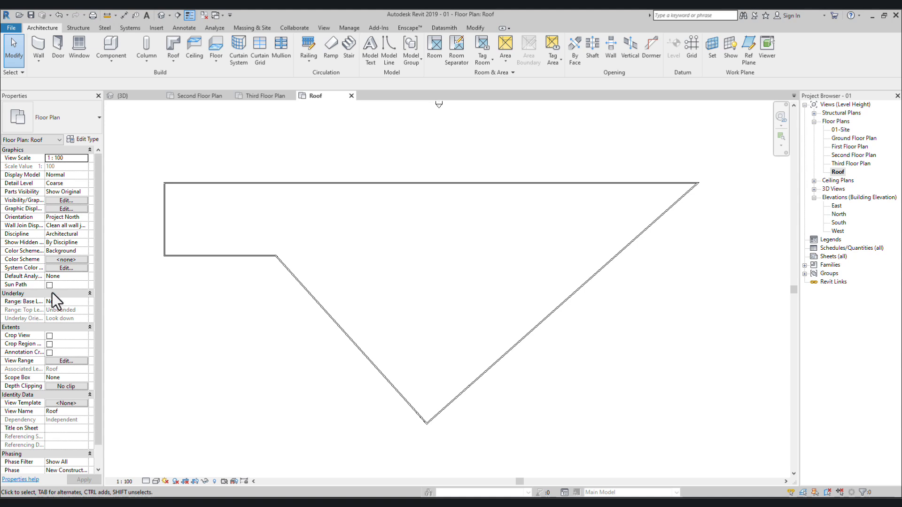
{"action": "left_click", "coordinate": [84, 302]}
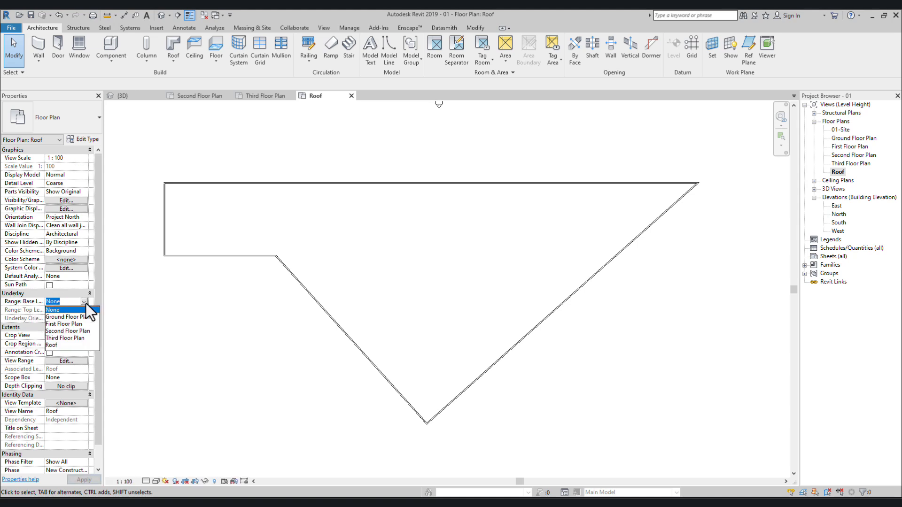
{"action": "left_click", "coordinate": [64, 338]}
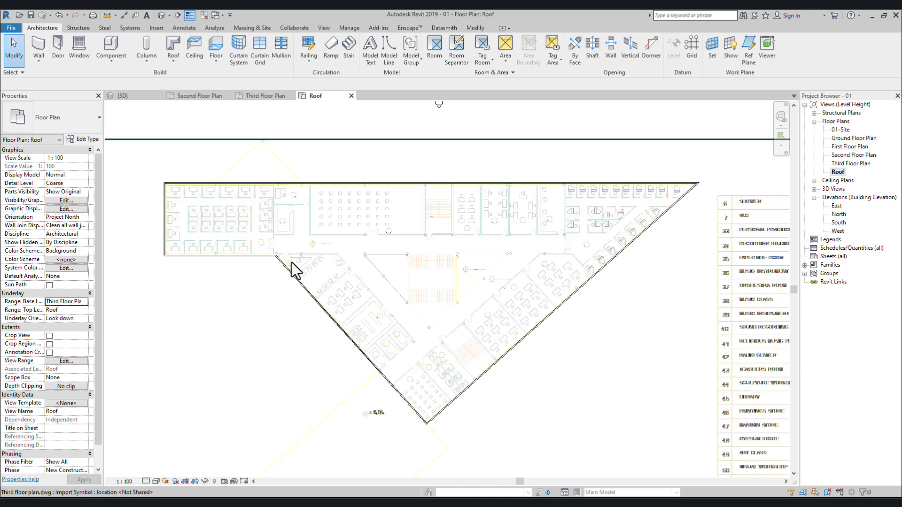
{"action": "scroll", "coordinate": [402, 254], "scroll_direction": "up", "scroll_amount": 1}
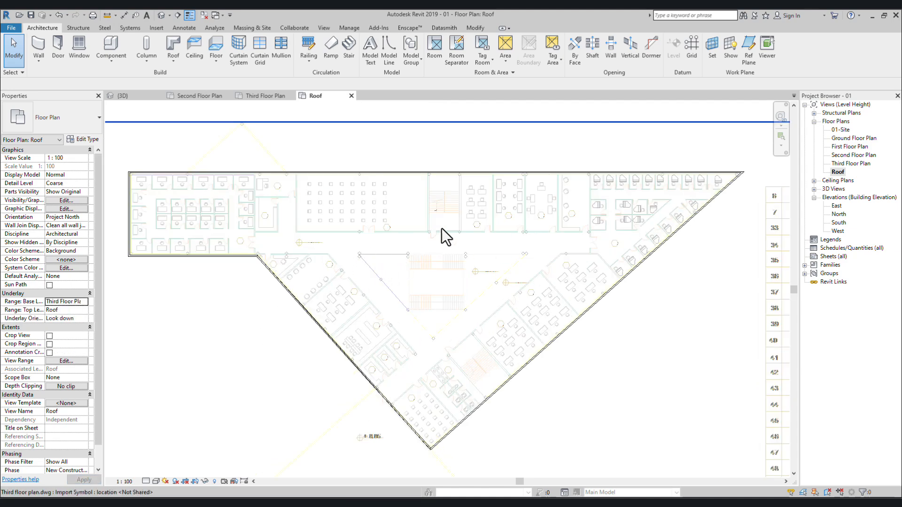
Step: Select the roof slab alone by filtering the crossing selection to Floors, and open its boundary sketch for editing
{"action": "scroll", "coordinate": [458, 269], "scroll_direction": "down", "scroll_amount": 2}
{"action": "middle_click_drag", "start_coordinate": [460, 287], "coordinate": [441, 284]}
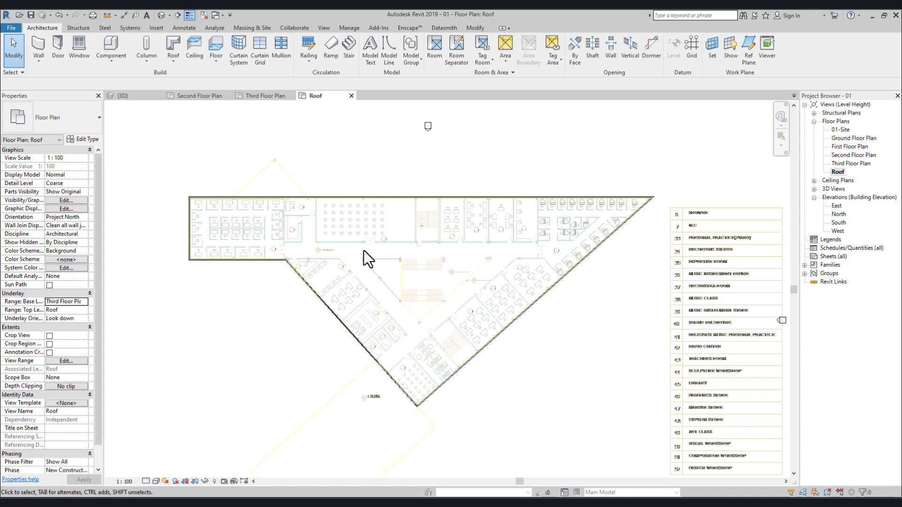
{"action": "left_click_drag", "start_coordinate": [363, 250], "coordinate": [240, 191]}
{"action": "left_click", "coordinate": [377, 46]}
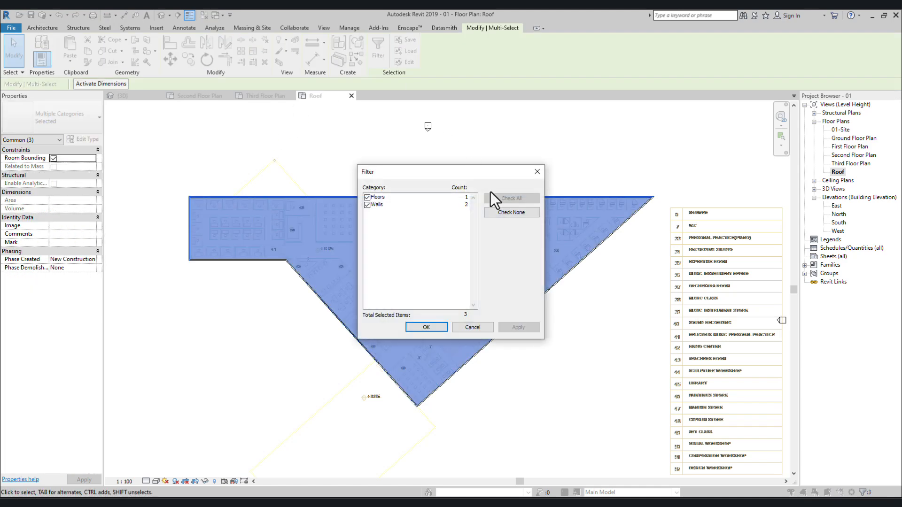
{"action": "left_click", "coordinate": [510, 214]}
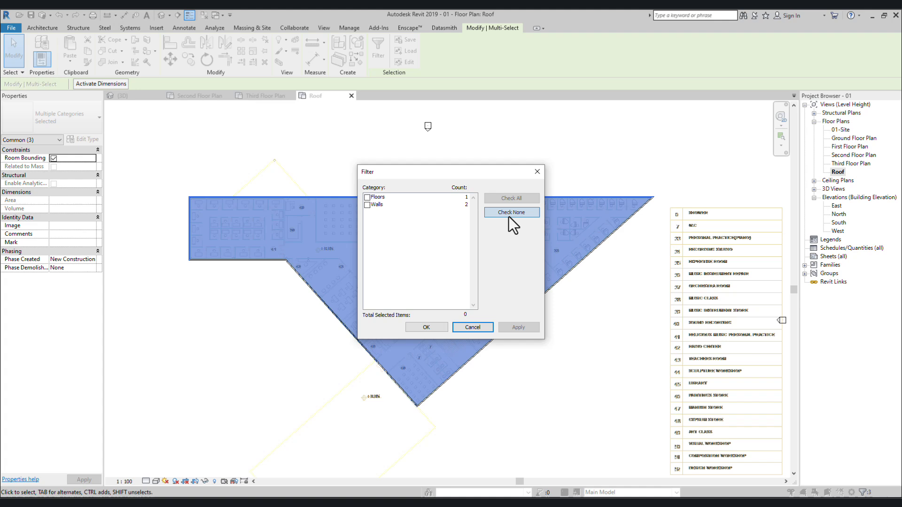
{"action": "left_click", "coordinate": [376, 197]}
{"action": "left_click", "coordinate": [367, 197]}
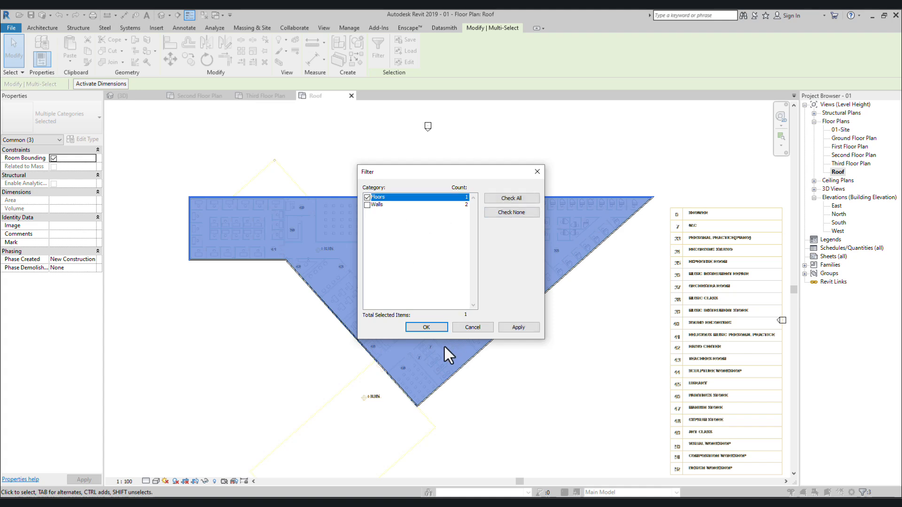
{"action": "left_click", "coordinate": [429, 328]}
{"action": "left_click", "coordinate": [390, 39]}
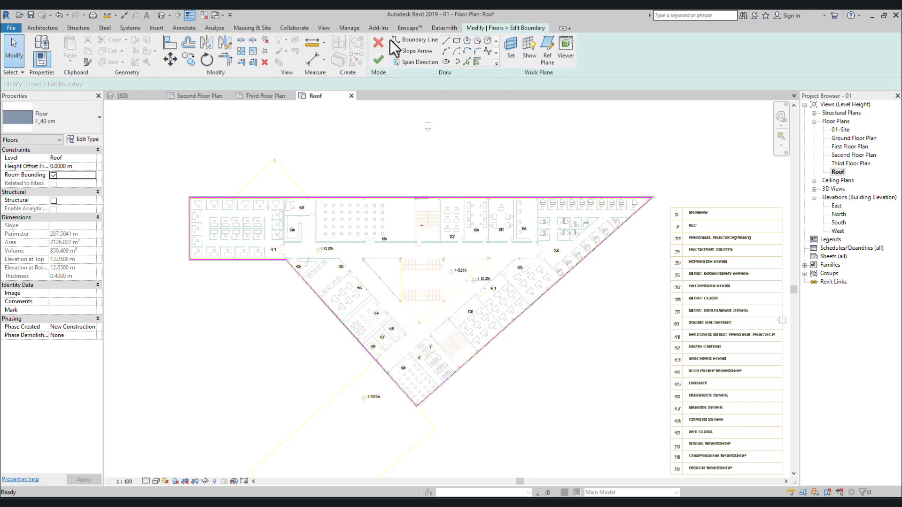
Step: Add boundary lines for the triangular courtyard opening by picking its north, southwest and southeast edges from the underlay
{"action": "left_click", "coordinate": [468, 60]}
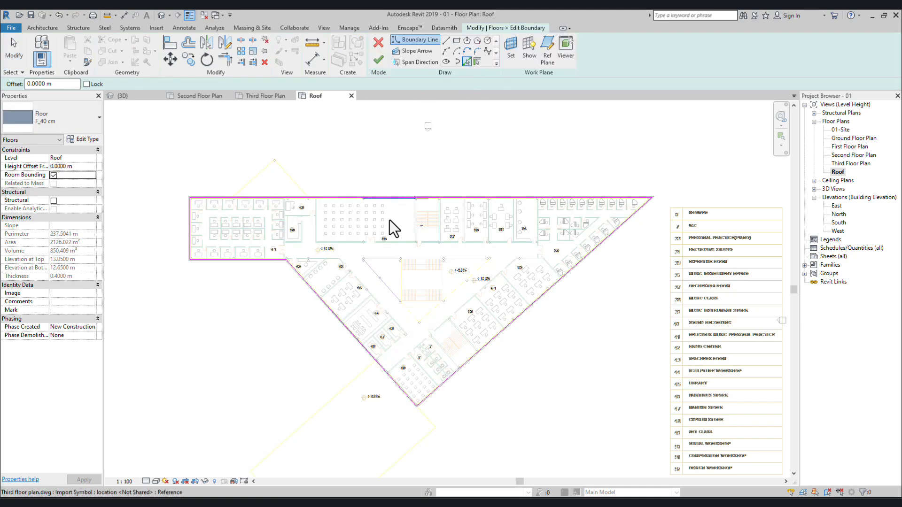
{"action": "scroll", "coordinate": [404, 260], "scroll_direction": "up", "scroll_amount": 5}
{"action": "left_click", "coordinate": [334, 300]}
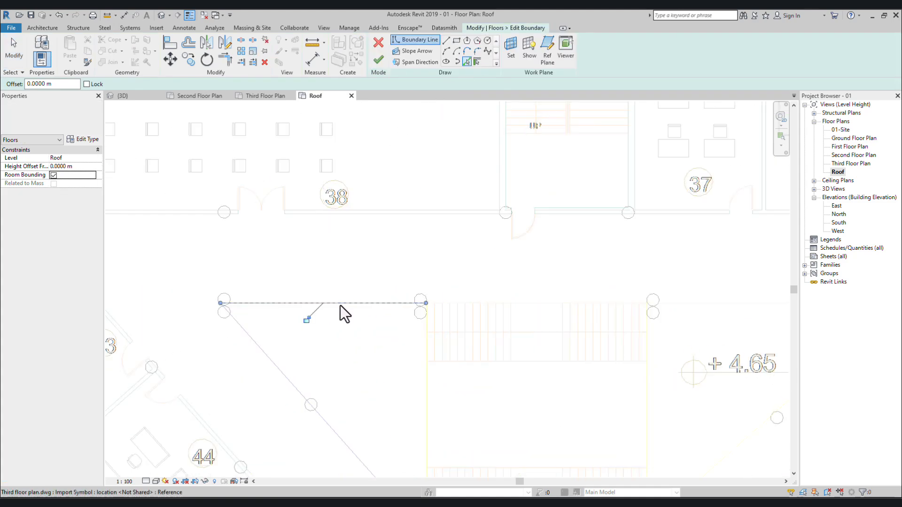
{"action": "left_click", "coordinate": [288, 376]}
{"action": "middle_click_drag", "start_coordinate": [386, 394], "coordinate": [199, 152]}
{"action": "scroll", "coordinate": [355, 253], "scroll_direction": "down", "scroll_amount": 1}
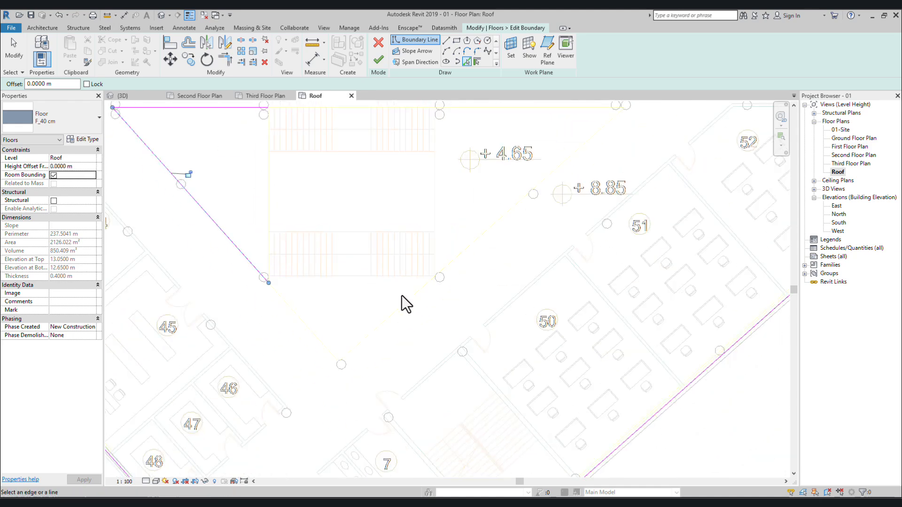
{"action": "left_click", "coordinate": [414, 301]}
{"action": "middle_click_drag", "start_coordinate": [456, 298], "coordinate": [484, 332]}
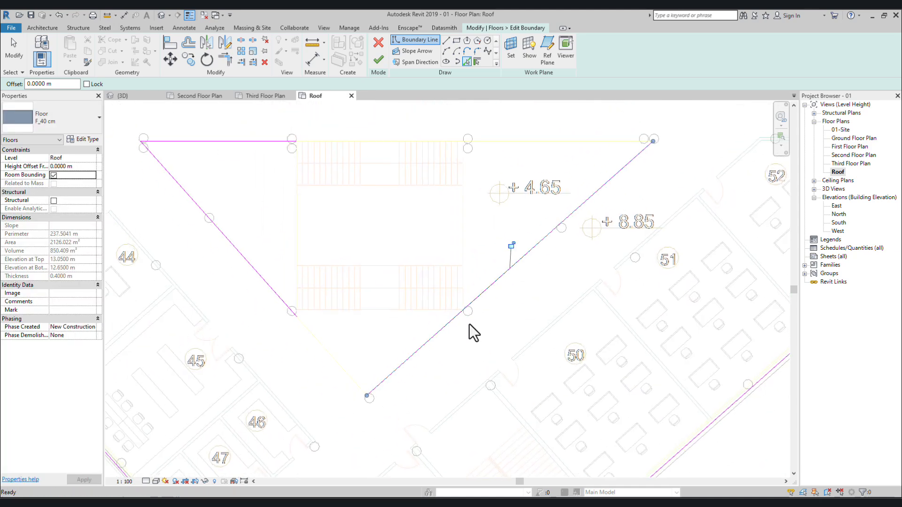
Step: Trim the triangular opening's boundary lines to corners at the south tip and the northeast end so the loop closes
{"action": "key", "text": "Escape"}
{"action": "key", "text": "t"}
{"action": "key", "text": "r"}
{"action": "left_click", "coordinate": [408, 363]}
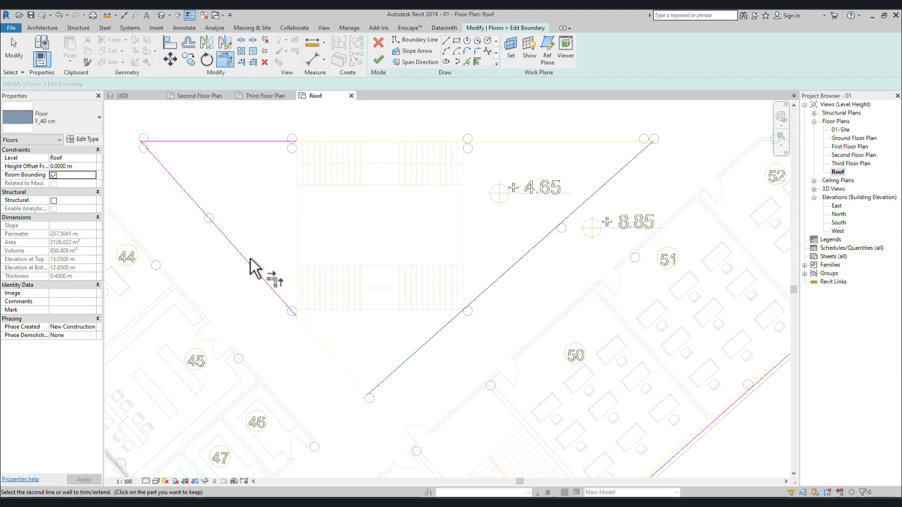
{"action": "left_click", "coordinate": [254, 270]}
{"action": "middle_click_drag", "start_coordinate": [269, 187], "coordinate": [266, 237]}
{"action": "left_click", "coordinate": [261, 192]}
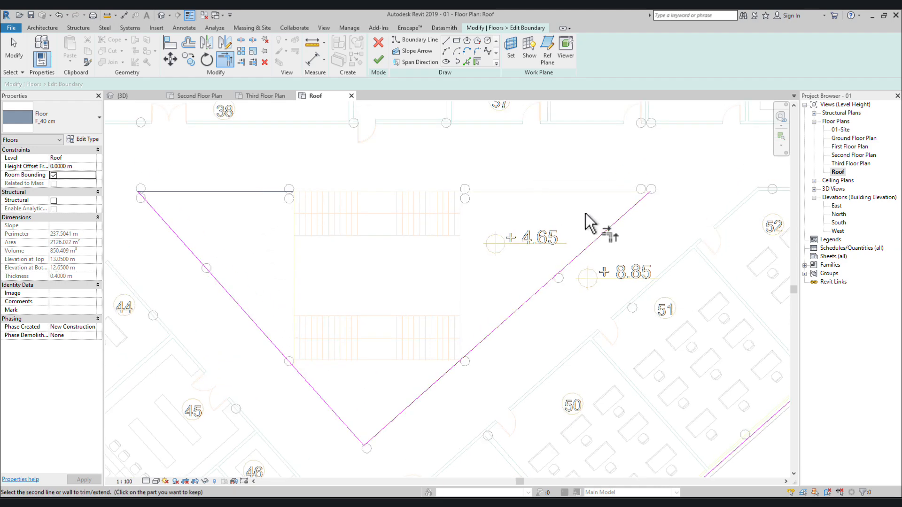
{"action": "left_click", "coordinate": [610, 229]}
{"action": "scroll", "coordinate": [388, 221], "scroll_direction": "down", "scroll_amount": 1}
{"action": "scroll", "coordinate": [394, 221], "scroll_direction": "down", "scroll_amount": 2}
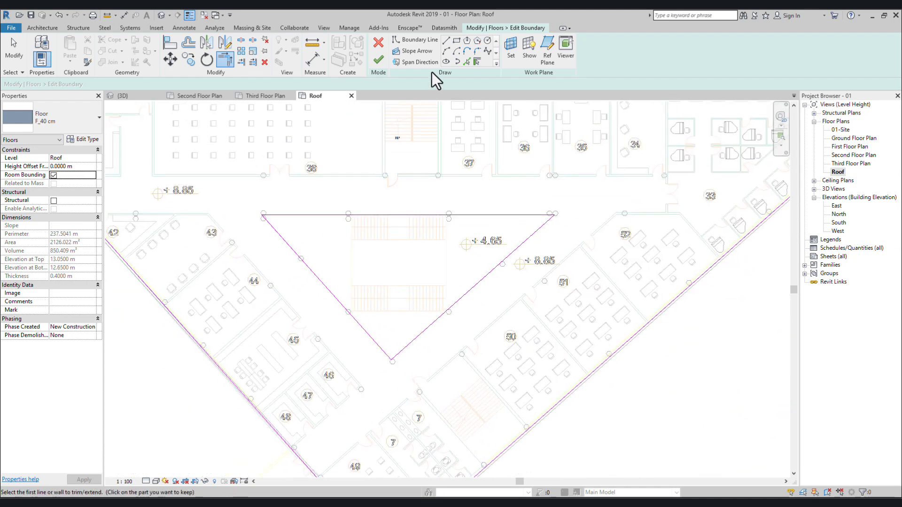
Step: Finish the roof slab boundary, attach the walls reaching its level to its bottom, and accept the warnings without detaching targets
{"action": "left_click", "coordinate": [378, 59]}
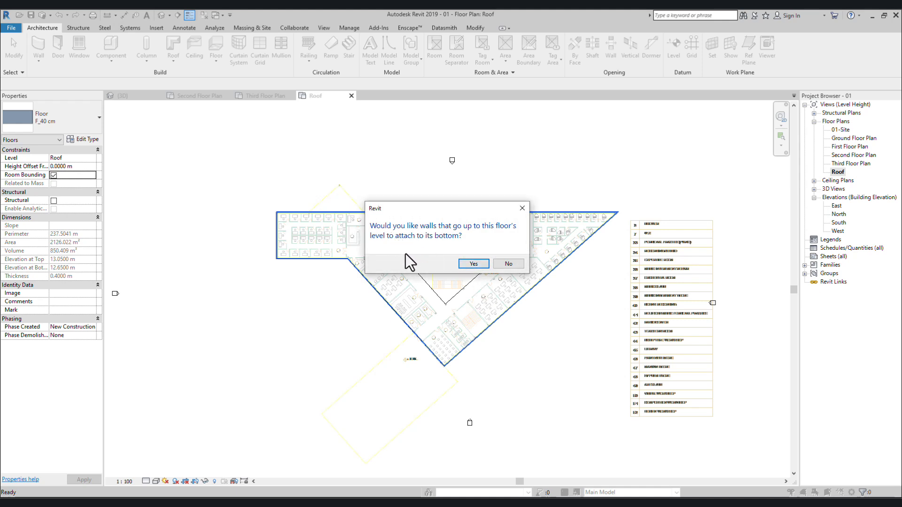
{"action": "left_click", "coordinate": [465, 264]}
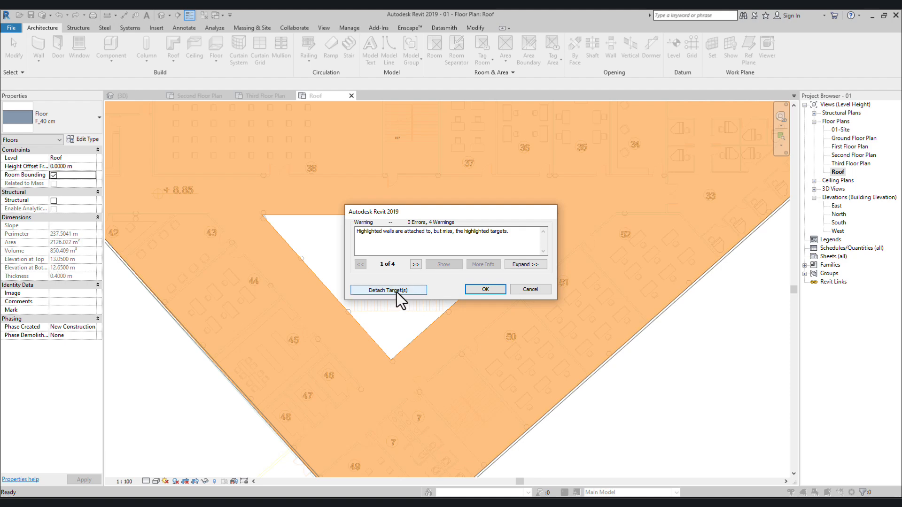
{"action": "left_click", "coordinate": [484, 289]}
{"action": "left_click", "coordinate": [558, 334]}
Step: Inspect the triangular opening in the roof slab in 3D, and return to the Roof floor plan
{"action": "scroll", "coordinate": [365, 296], "scroll_direction": "up", "scroll_amount": 4}
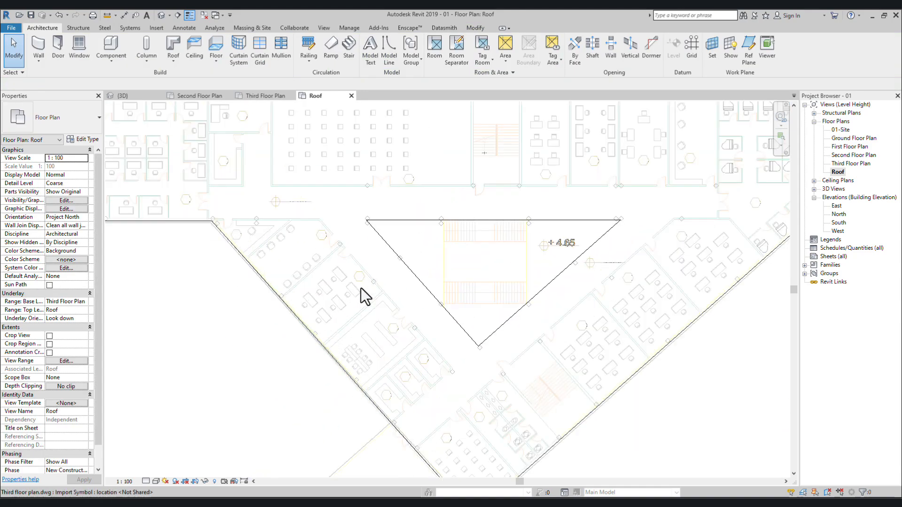
{"action": "scroll", "coordinate": [421, 258], "scroll_direction": "down", "scroll_amount": 1}
{"action": "left_click", "coordinate": [161, 15]}
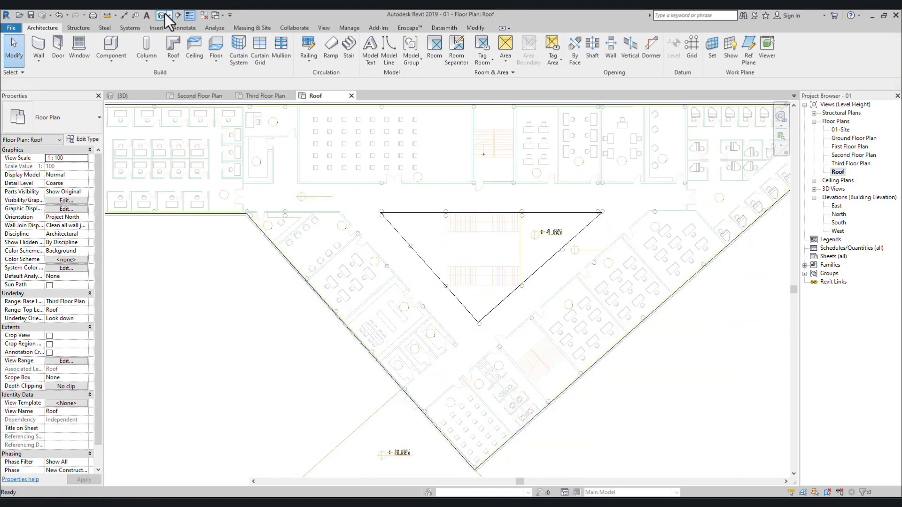
{"action": "middle_click_drag", "start_coordinate": [356, 277], "coordinate": [436, 302], "text": "shift"}
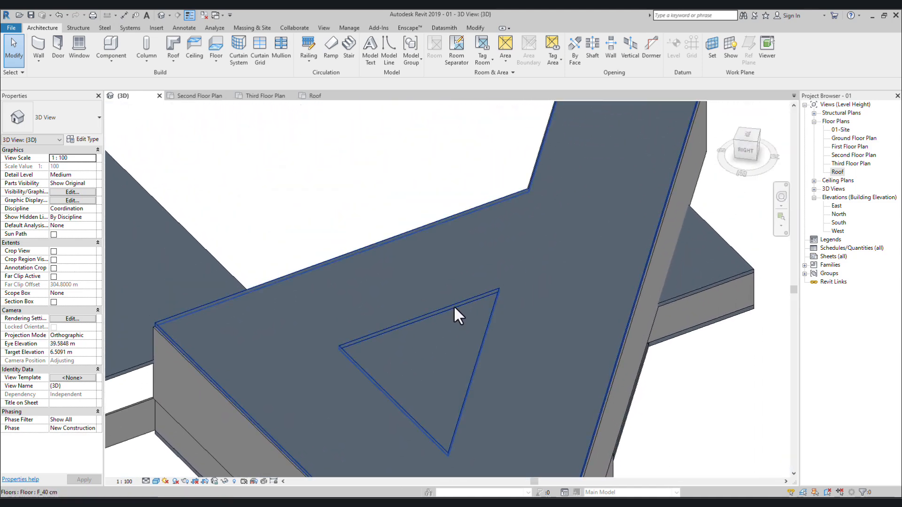
{"action": "left_click", "coordinate": [456, 316]}
{"action": "double_click", "coordinate": [831, 172]}
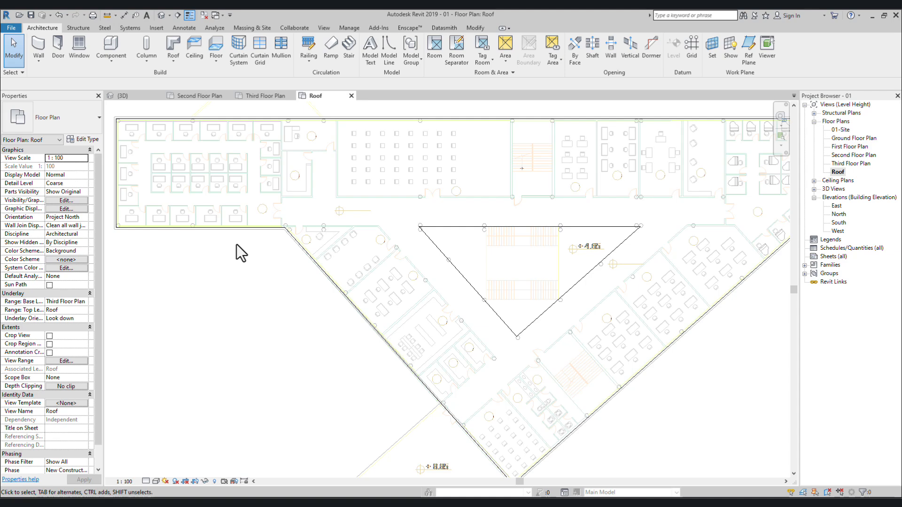
{"action": "left_click", "coordinate": [452, 226]}
{"action": "left_click", "coordinate": [266, 313]}
{"action": "key", "text": "l"}
{"action": "key", "text": "d"}
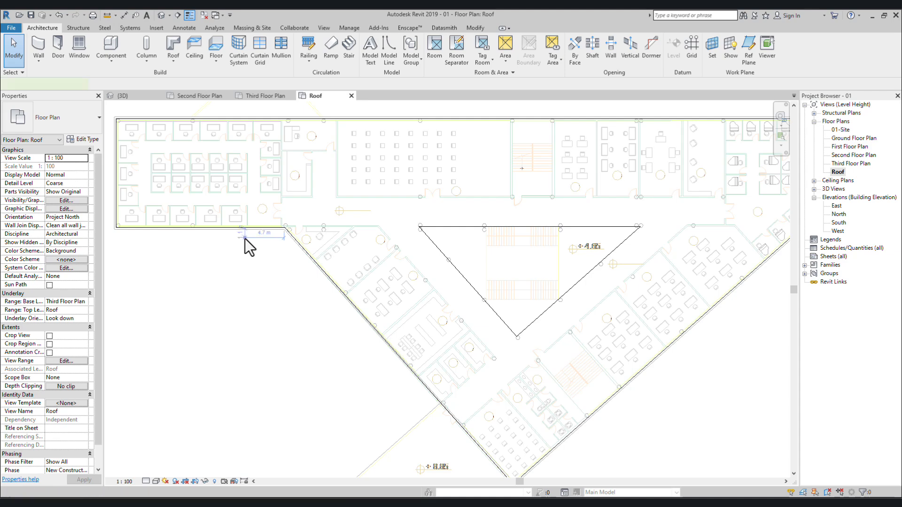
{"action": "scroll", "coordinate": [278, 220], "scroll_direction": "up", "scroll_amount": 3}
{"action": "key", "text": "Escape"}
{"action": "key", "text": "Escape"}
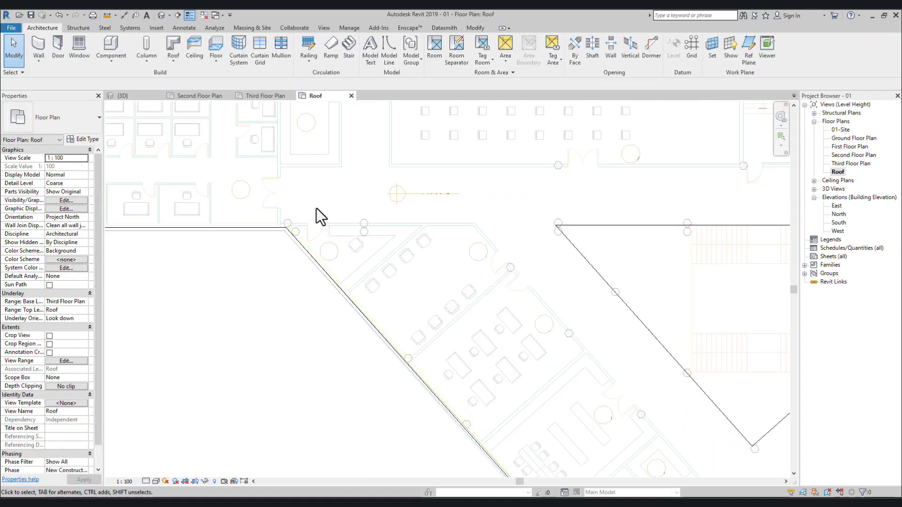
Step: Draw a horizontal reference plane from the west wing's inner wall corner eastward past the triangular opening
{"action": "key", "text": "r"}
{"action": "key", "text": "p"}
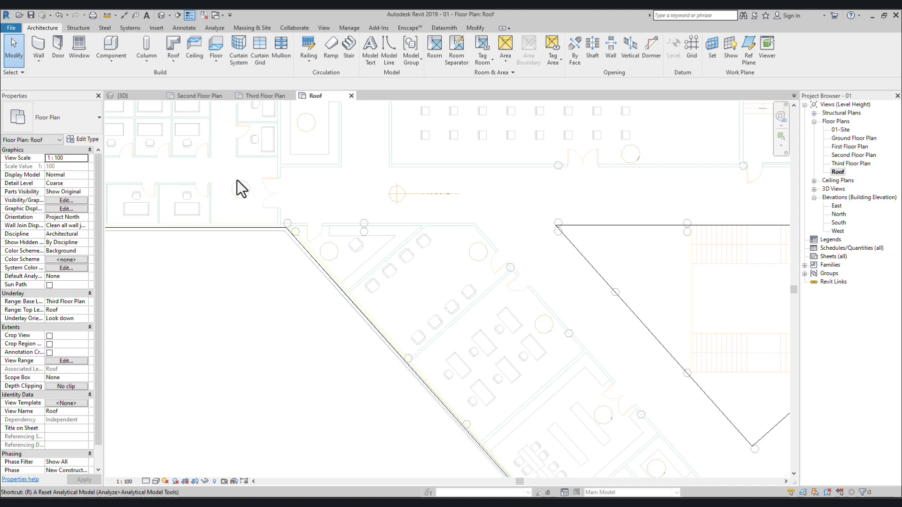
{"action": "left_click", "coordinate": [285, 227]}
{"action": "scroll", "coordinate": [570, 230], "scroll_direction": "down", "scroll_amount": 5}
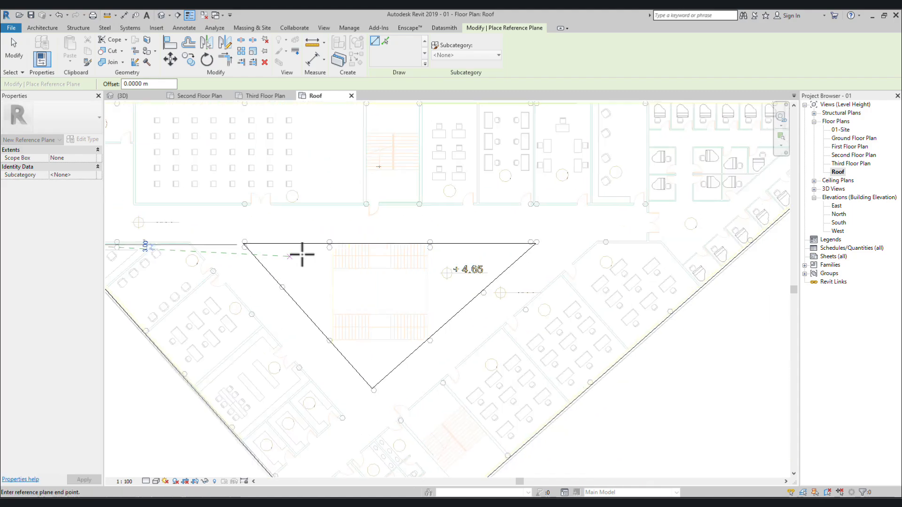
{"action": "left_click", "coordinate": [681, 244]}
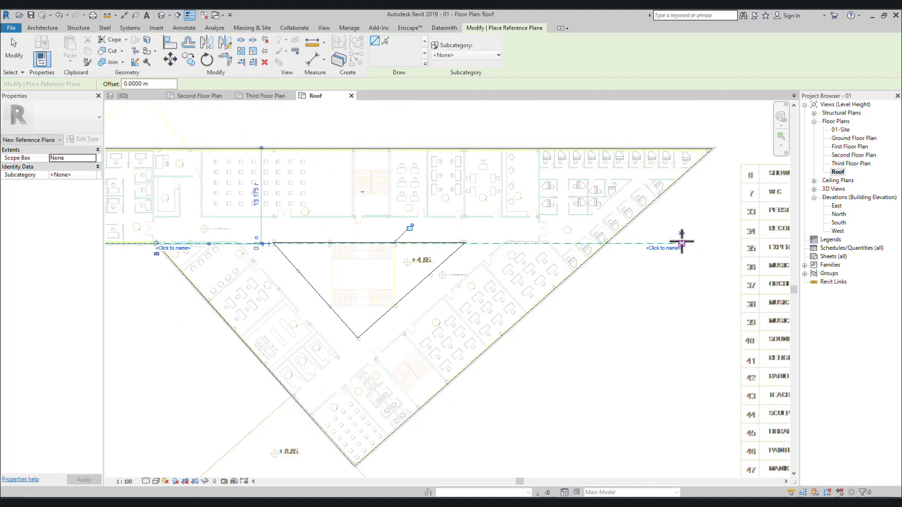
{"action": "key", "text": "Escape"}
{"action": "key", "text": "Escape"}
Step: Examine how the triangular opening's north edge lines up with the reference plane and the wing's south wall
{"action": "scroll", "coordinate": [319, 243], "scroll_direction": "up", "scroll_amount": 3}
{"action": "scroll", "coordinate": [305, 257], "scroll_direction": "up", "scroll_amount": 3}
{"action": "scroll", "coordinate": [306, 258], "scroll_direction": "down", "scroll_amount": 2}
{"action": "middle_click_drag", "start_coordinate": [250, 292], "coordinate": [542, 288]}
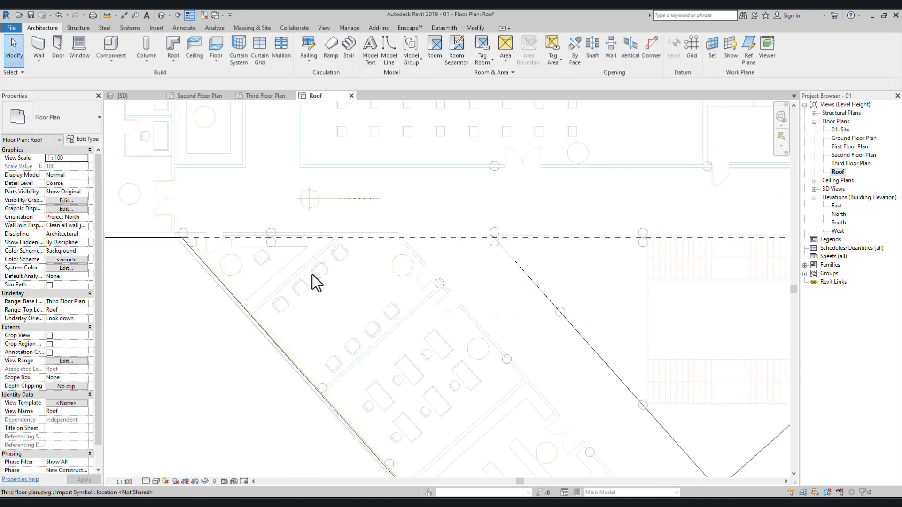
{"action": "middle_click_drag", "start_coordinate": [143, 269], "coordinate": [339, 271]}
{"action": "middle_click_drag", "start_coordinate": [164, 290], "coordinate": [304, 292]}
{"action": "mouse_move", "coordinate": [564, 295]}
{"action": "middle_mouse_down"}
{"action": "mouse_move", "coordinate": [296, 303]}
{"action": "mouse_move", "coordinate": [316, 299]}
{"action": "middle_mouse_up"}
{"action": "middle_click_drag", "start_coordinate": [415, 298], "coordinate": [248, 298]}
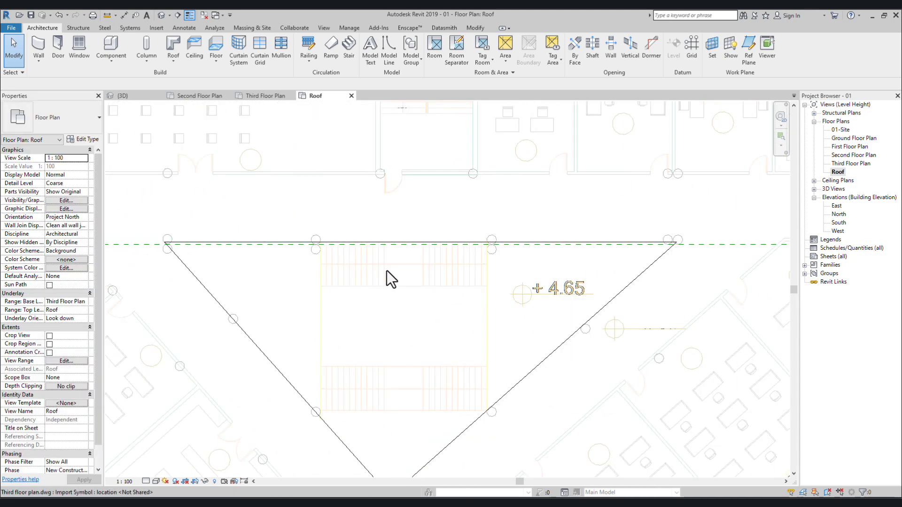
Step: Reopen the roof slab's boundary sketch and move the triangular opening's north edge down onto the reference plane
{"action": "left_click", "coordinate": [376, 253]}
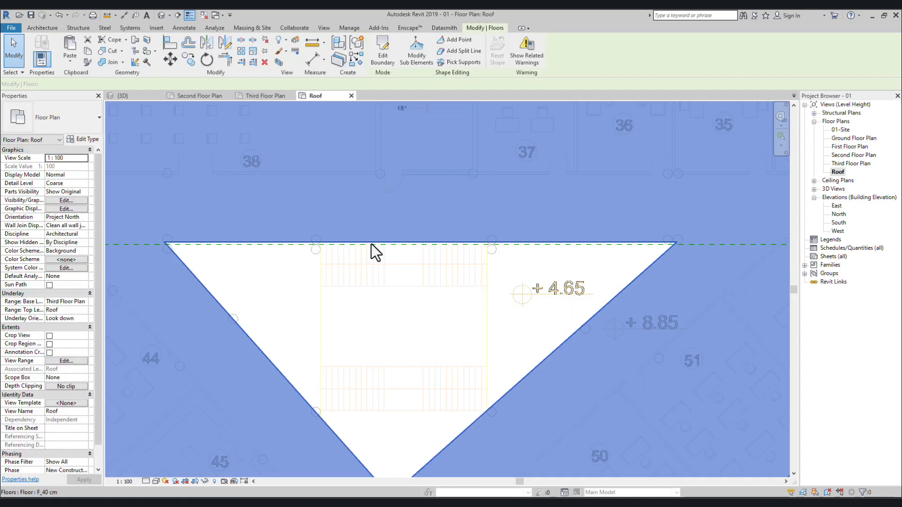
{"action": "left_click", "coordinate": [378, 45]}
{"action": "scroll", "coordinate": [179, 251], "scroll_direction": "up", "scroll_amount": 1}
{"action": "scroll", "coordinate": [180, 254], "scroll_direction": "up", "scroll_amount": 5}
{"action": "left_click", "coordinate": [207, 224]}
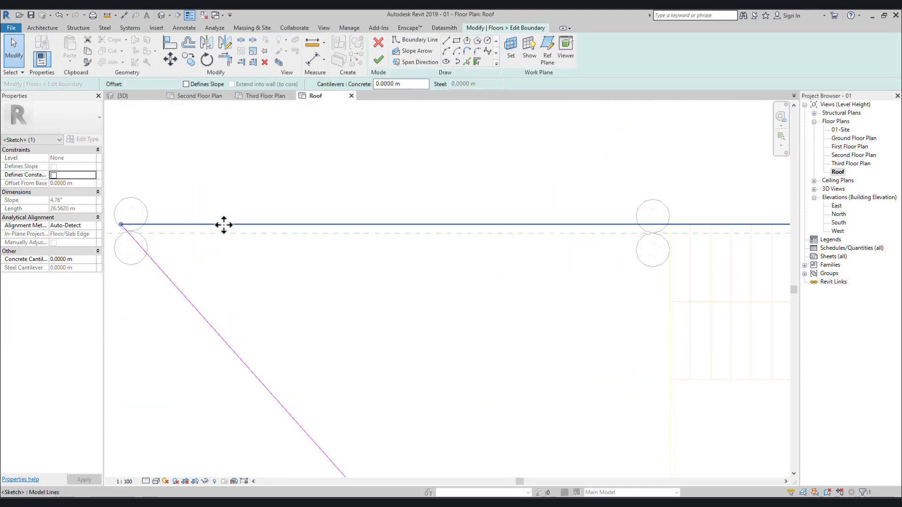
{"action": "mouse_move", "coordinate": [224, 224]}
{"action": "left_mouse_down"}
{"action": "mouse_move", "coordinate": [223, 241]}
{"action": "mouse_move", "coordinate": [223, 233]}
{"action": "left_mouse_up"}
{"action": "left_click", "coordinate": [267, 316]}
{"action": "scroll", "coordinate": [343, 276], "scroll_direction": "down", "scroll_amount": 4}
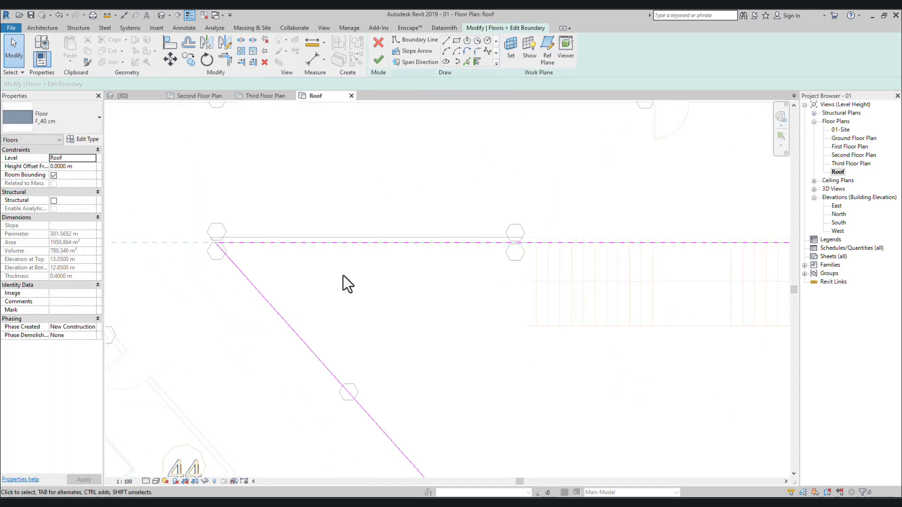
Step: Finish the roof floor's boundary edit with the triangular courtyard opening and clear the selection
{"action": "middle_click_drag", "start_coordinate": [418, 349], "coordinate": [396, 298]}
{"action": "scroll", "coordinate": [400, 346], "scroll_direction": "down", "scroll_amount": 2}
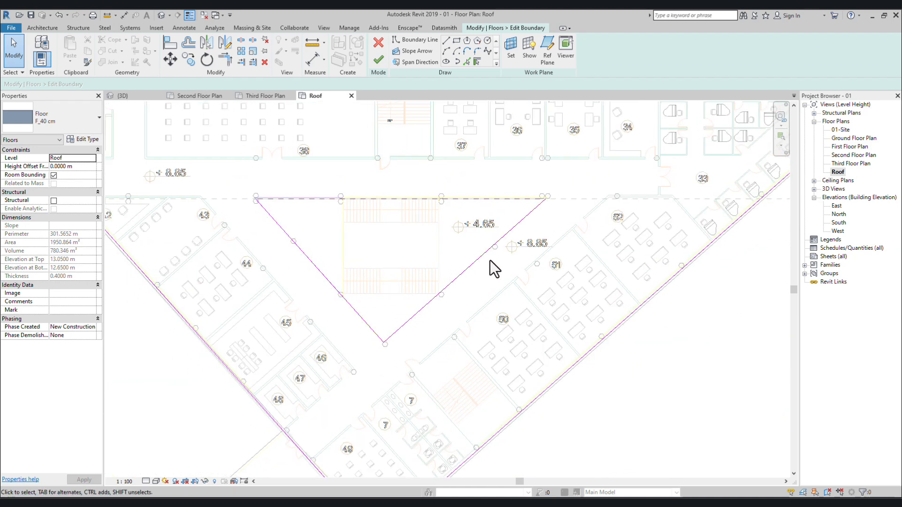
{"action": "middle_click_drag", "start_coordinate": [594, 238], "coordinate": [488, 282]}
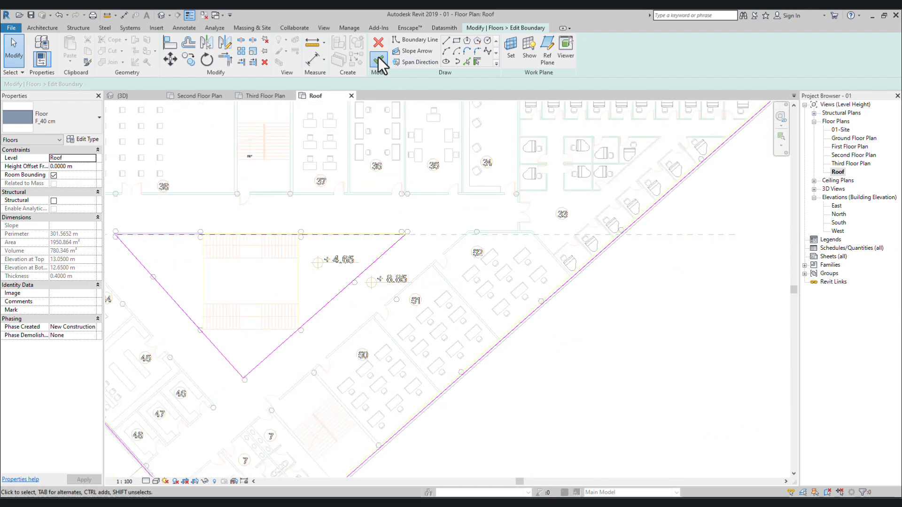
{"action": "left_click", "coordinate": [379, 57]}
{"action": "left_click", "coordinate": [472, 265]}
{"action": "scroll", "coordinate": [469, 405], "scroll_direction": "up", "scroll_amount": 5}
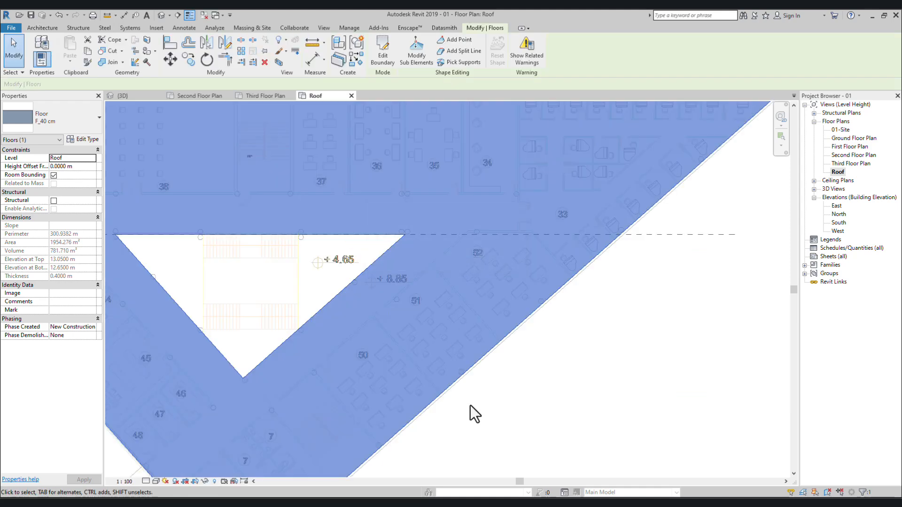
{"action": "key", "text": "Escape"}
Step: Delete the dashed reference plane running along the upper edge of the triangular opening
{"action": "scroll", "coordinate": [336, 372], "scroll_direction": "down", "scroll_amount": 2}
{"action": "middle_click_drag", "start_coordinate": [335, 372], "coordinate": [459, 357]}
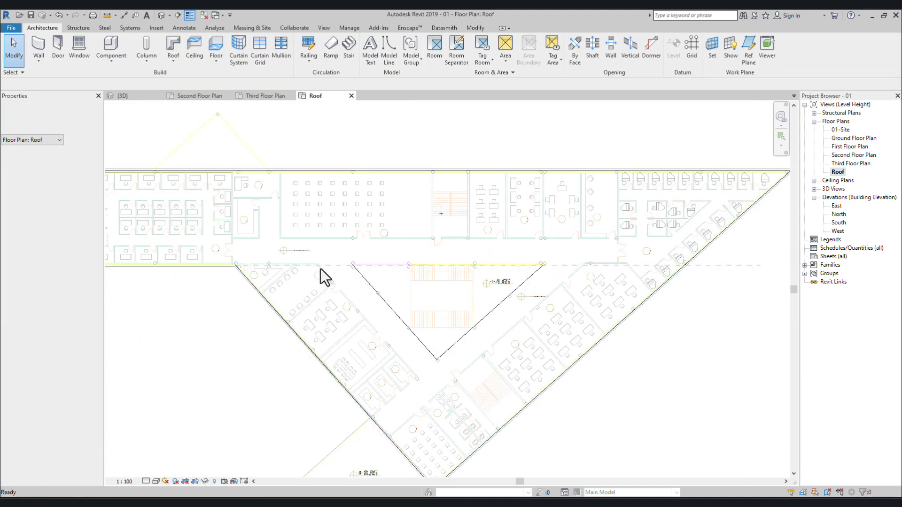
{"action": "left_click", "coordinate": [336, 266]}
{"action": "key", "text": "Delete"}
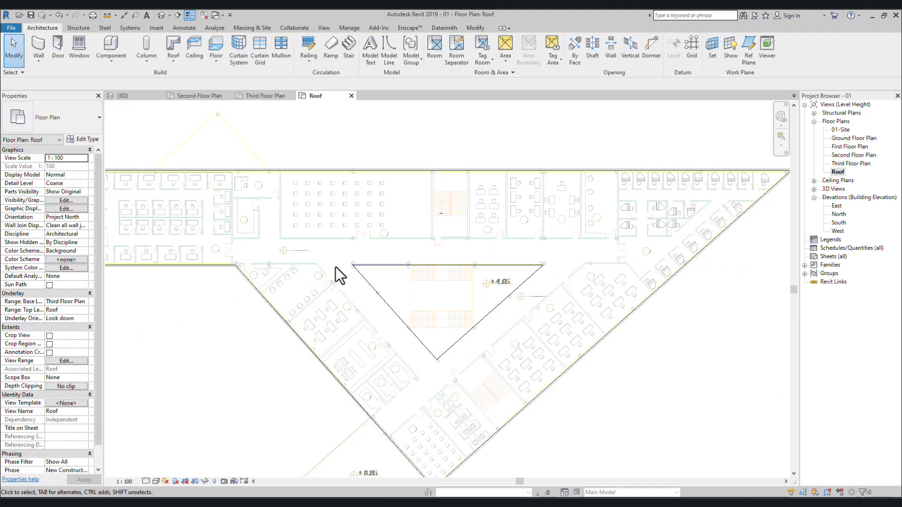
{"action": "middle_click_drag", "start_coordinate": [337, 267], "coordinate": [404, 270]}
{"action": "scroll", "coordinate": [407, 277], "scroll_direction": "down", "scroll_amount": 3}
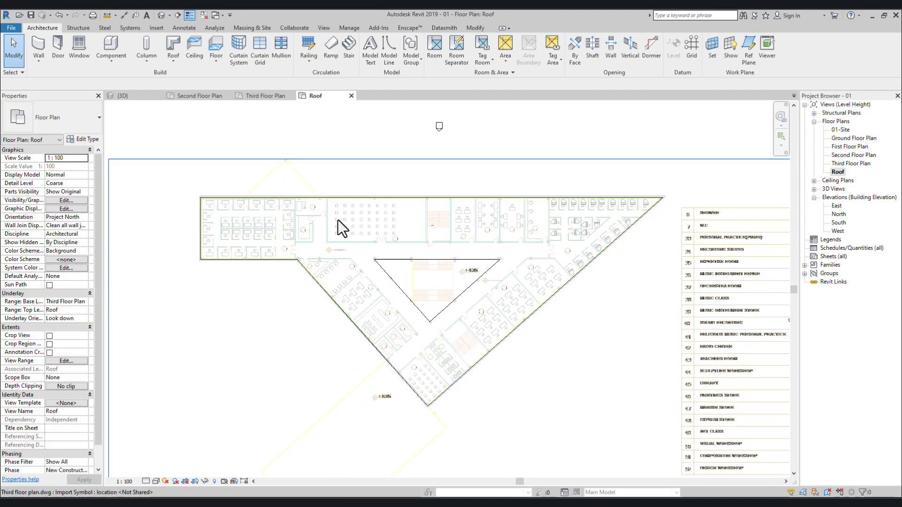
Step: Open the 3D view and examine the roof slab and the exterior walls around it
{"action": "left_click", "coordinate": [160, 15]}
{"action": "scroll", "coordinate": [424, 287], "scroll_direction": "down", "scroll_amount": 5}
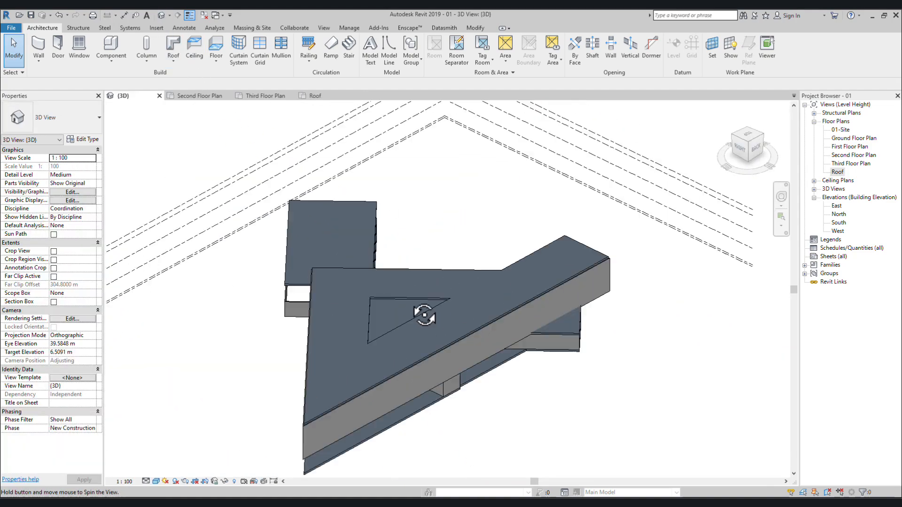
{"action": "middle_click_drag", "start_coordinate": [422, 316], "coordinate": [421, 276], "text": "shift"}
{"action": "scroll", "coordinate": [300, 414], "scroll_direction": "up", "scroll_amount": 4}
{"action": "scroll", "coordinate": [300, 413], "scroll_direction": "down", "scroll_amount": 4}
{"action": "middle_click_drag", "start_coordinate": [322, 439], "coordinate": [386, 459]}
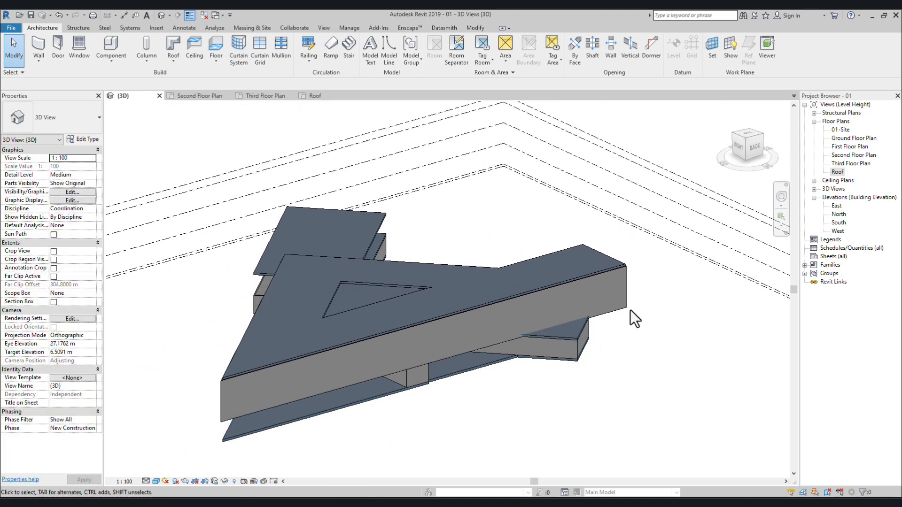
Step: Detach the tops of the connected EW_20 cm exterior walls from the roof slab and inspect the parapet
{"action": "key", "text": "Tab"}
{"action": "left_click", "coordinate": [625, 281]}
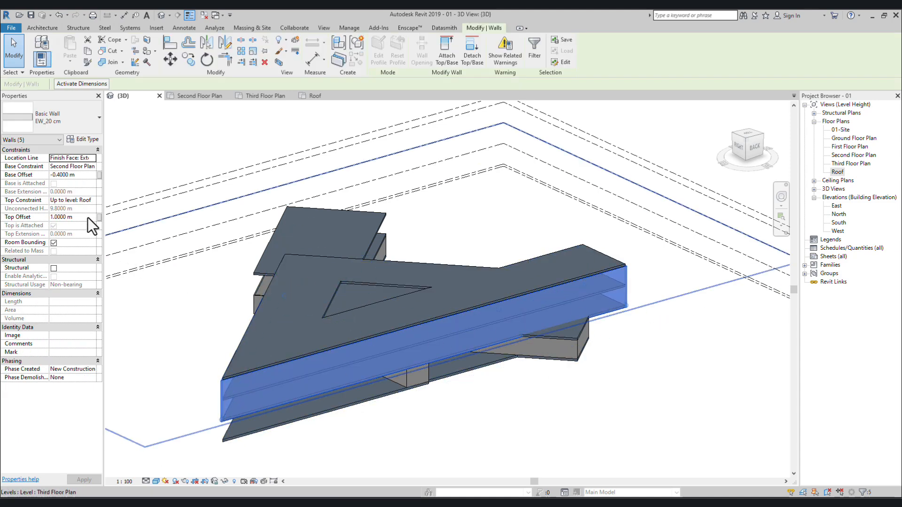
{"action": "scroll", "coordinate": [230, 385], "scroll_direction": "up", "scroll_amount": 5}
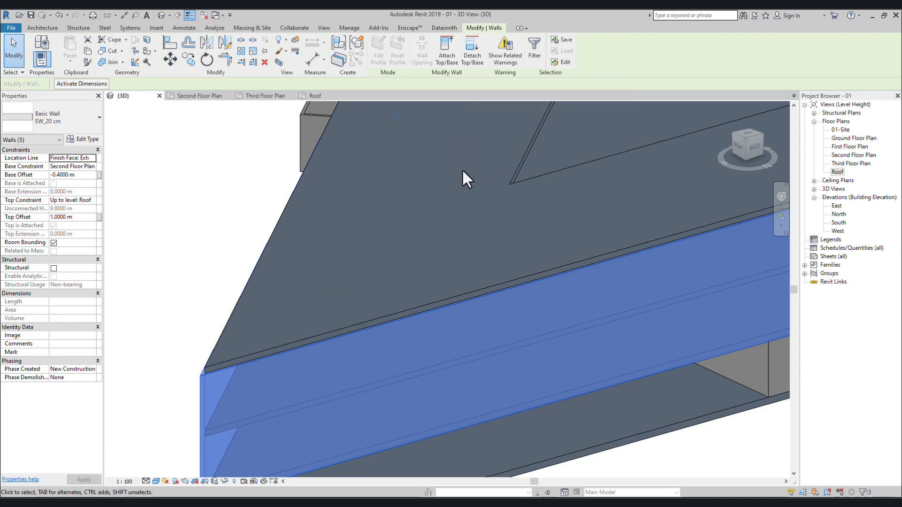
{"action": "scroll", "coordinate": [345, 308], "scroll_direction": "down", "scroll_amount": 5}
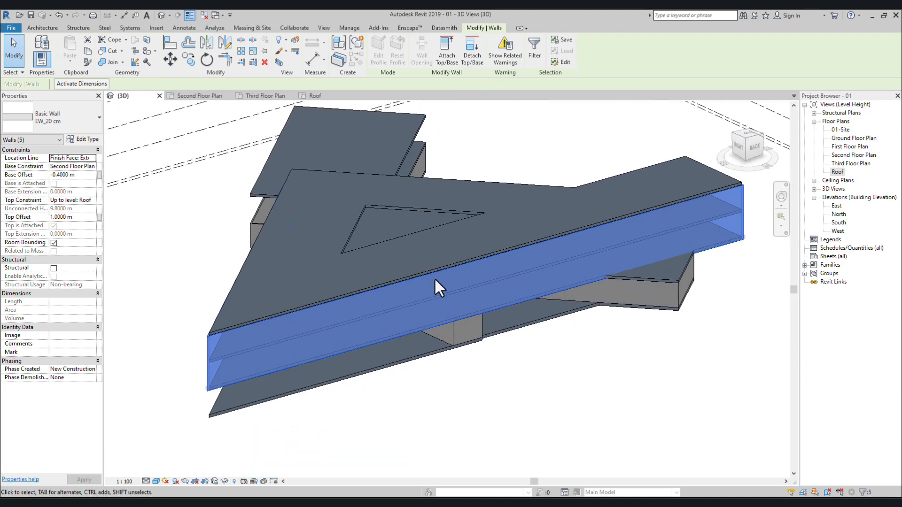
{"action": "middle_click_drag", "start_coordinate": [593, 210], "coordinate": [590, 218]}
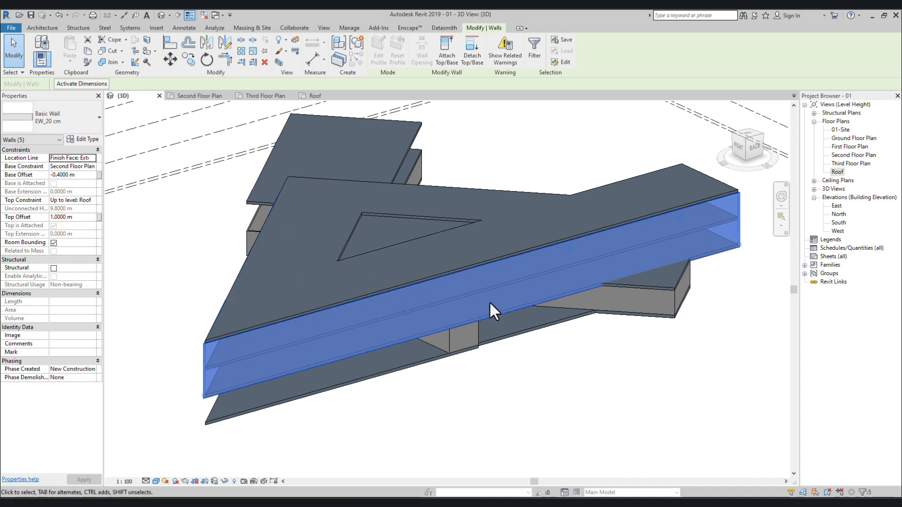
{"action": "left_click", "coordinate": [466, 48]}
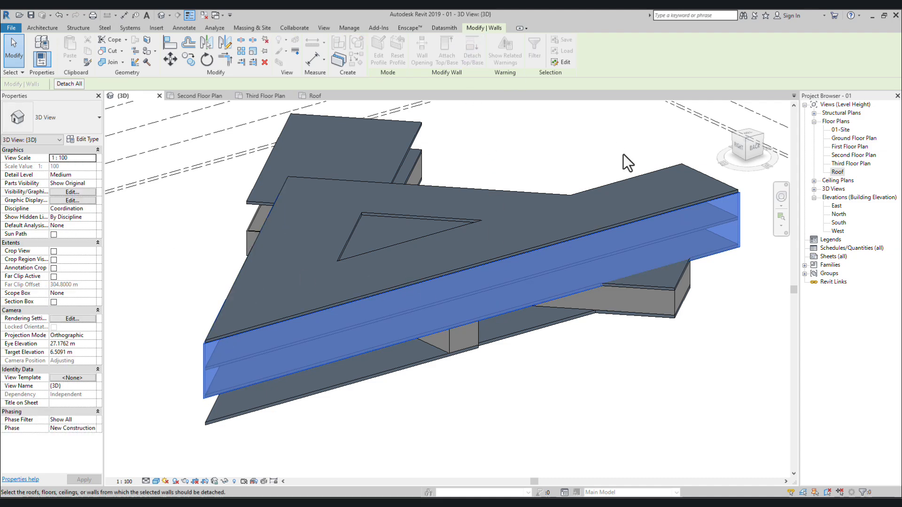
{"action": "left_click", "coordinate": [705, 177]}
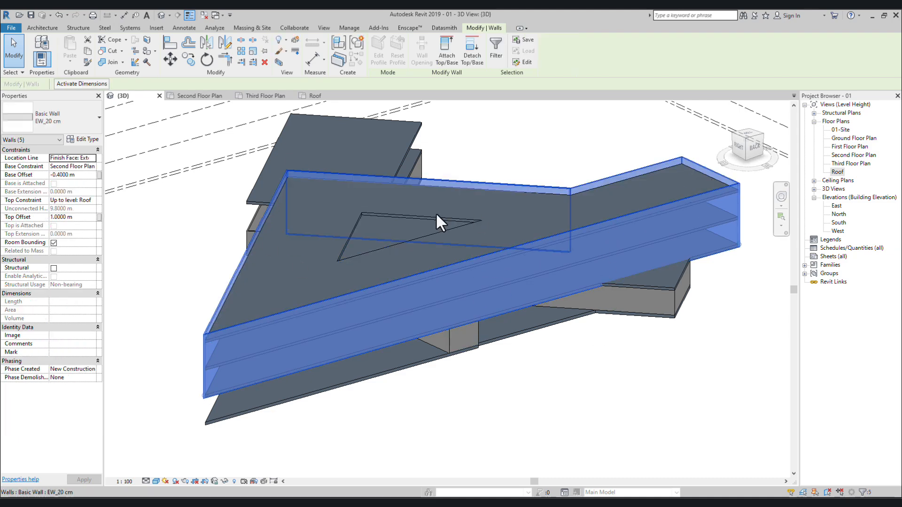
{"action": "middle_click_drag", "start_coordinate": [516, 278], "coordinate": [512, 297]}
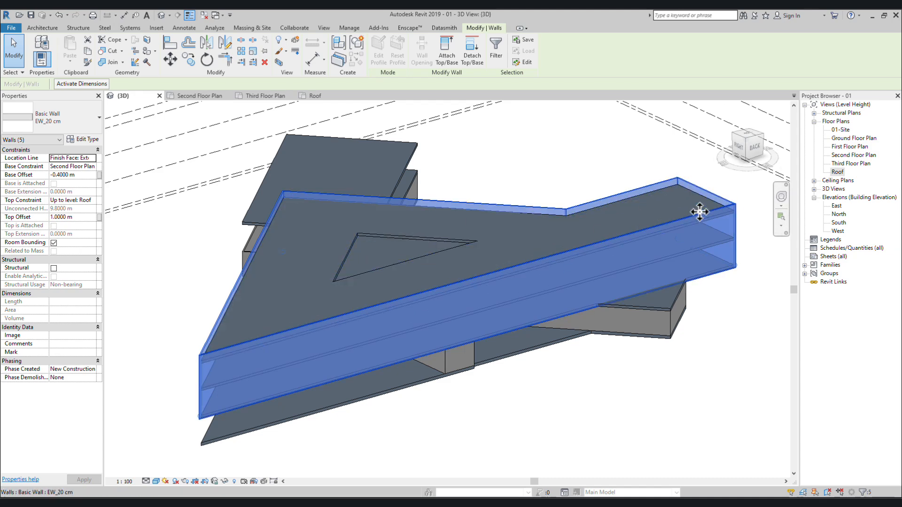
{"action": "left_click", "coordinate": [644, 385]}
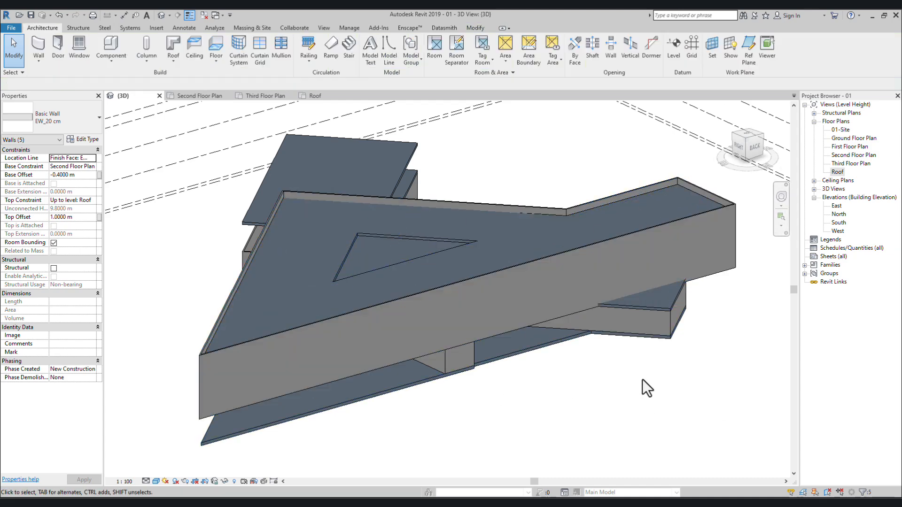
{"action": "middle_click_drag", "start_coordinate": [498, 370], "coordinate": [480, 343]}
{"action": "middle_click_drag", "start_coordinate": [469, 379], "coordinate": [469, 380]}
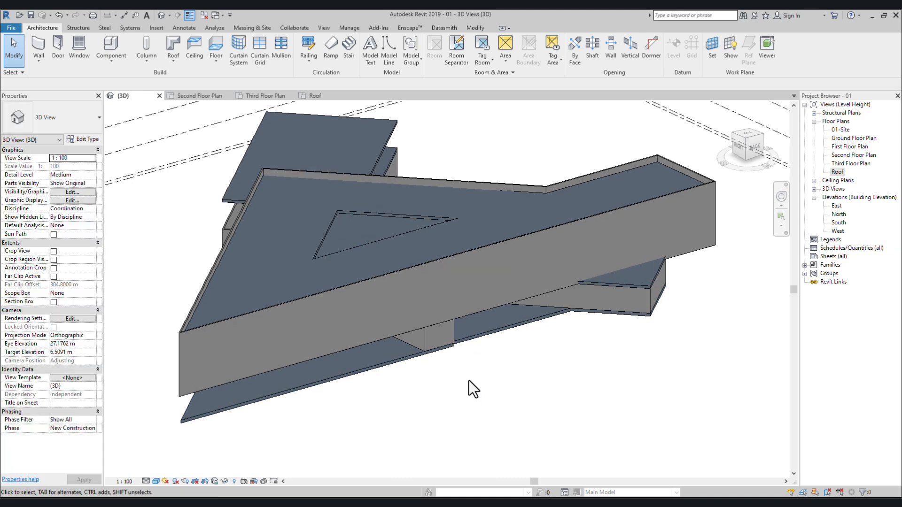
{"action": "middle_click_drag", "start_coordinate": [670, 411], "coordinate": [584, 358], "text": "shift"}
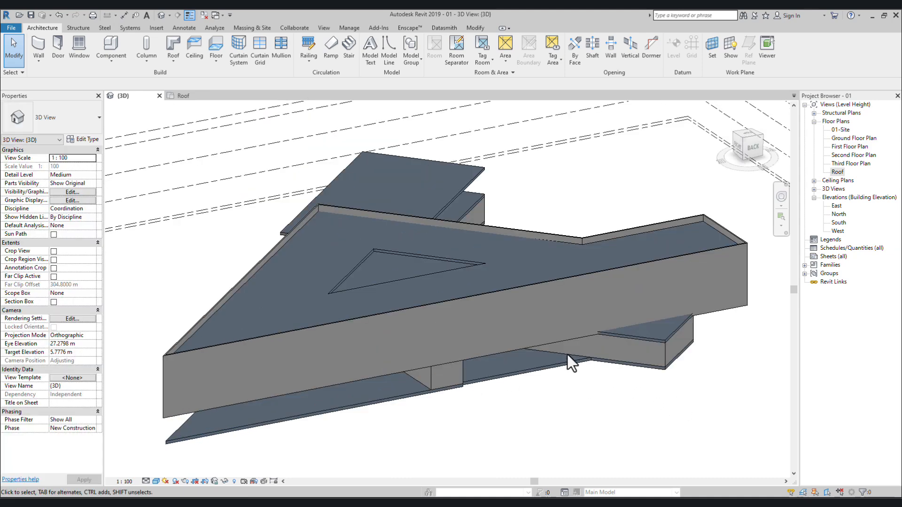
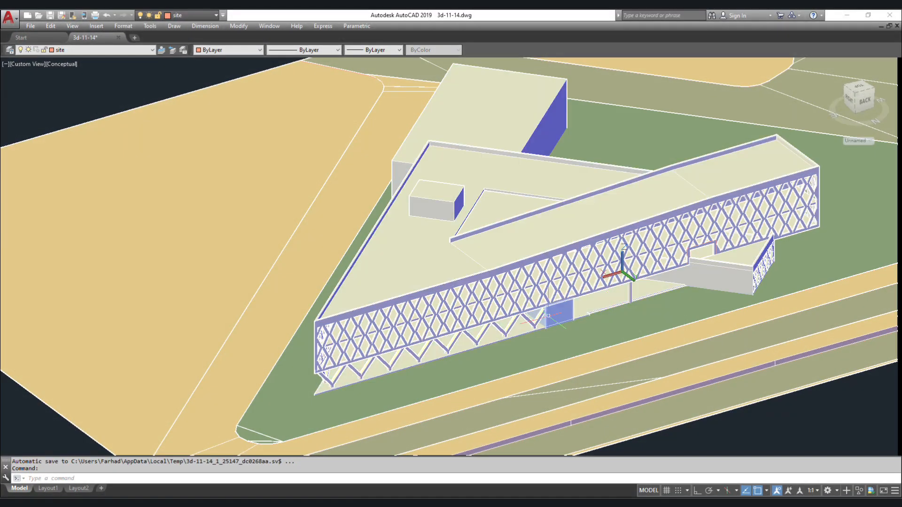
Step: Switch to AutoCAD and examine the sloping roof wing, parapets and triangular opening in the 3d-11-14.dwg reference model
{"action": "middle_click_drag", "start_coordinate": [449, 334], "coordinate": [612, 210], "text": "shift"}
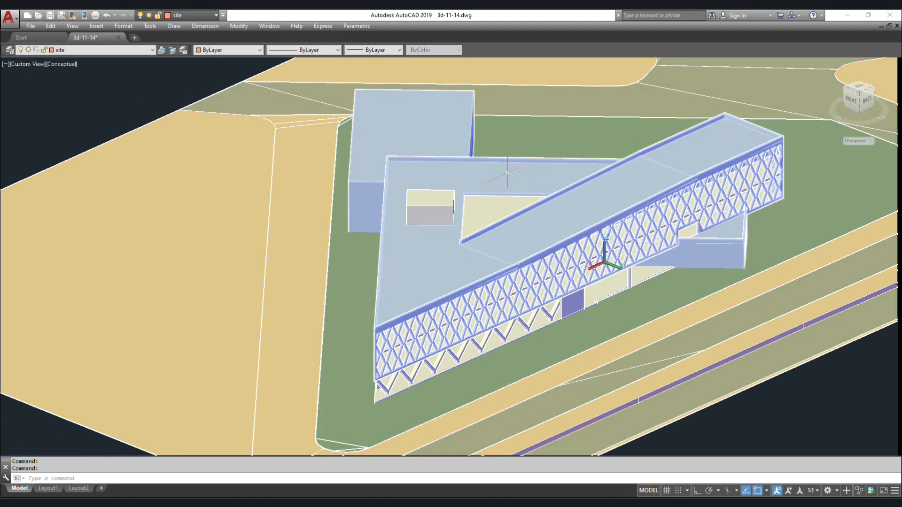
{"action": "middle_click_drag", "start_coordinate": [504, 180], "coordinate": [401, 189], "text": "shift"}
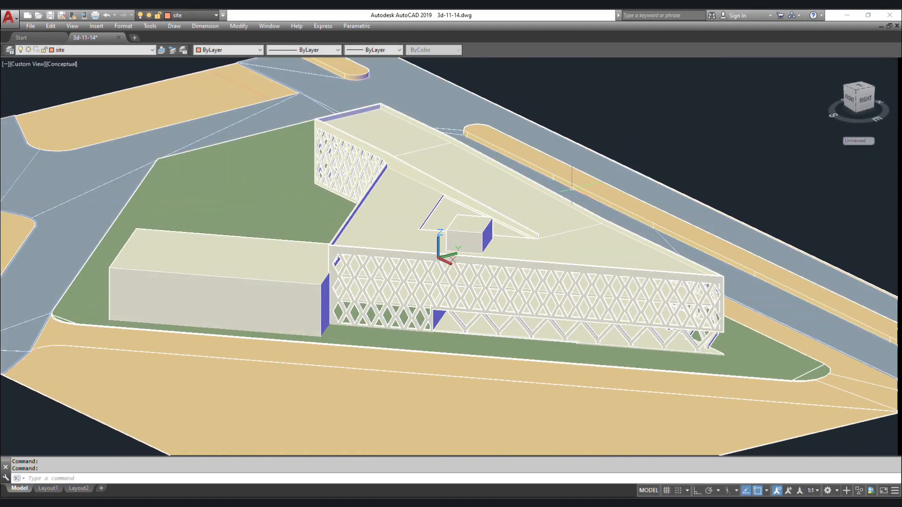
{"action": "scroll", "coordinate": [401, 190], "scroll_direction": "up", "scroll_amount": 4}
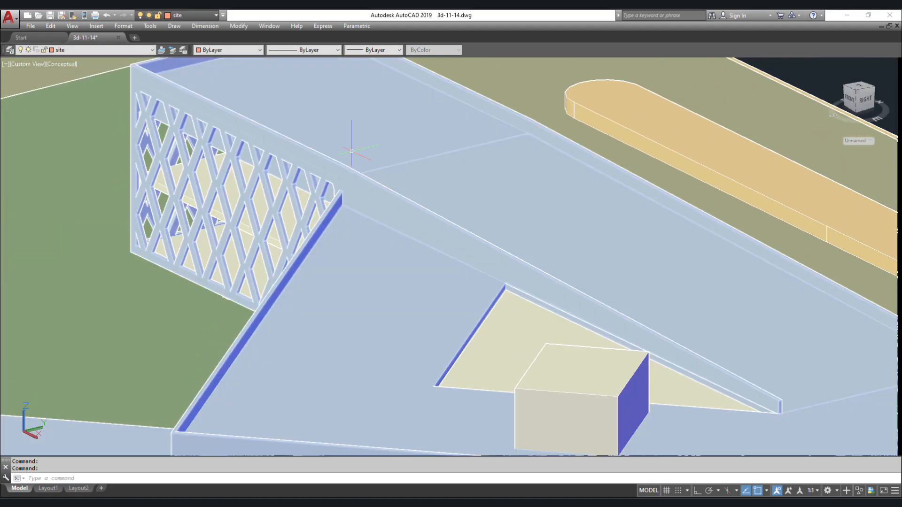
{"action": "scroll", "coordinate": [391, 203], "scroll_direction": "down", "scroll_amount": 5}
{"action": "scroll", "coordinate": [386, 328], "scroll_direction": "down", "scroll_amount": 2}
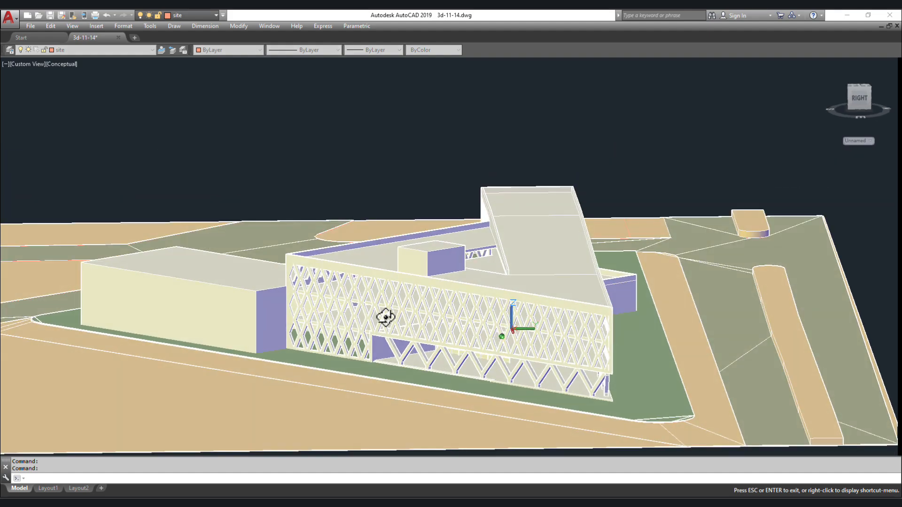
{"action": "left_click_drag", "start_coordinate": [382, 316], "coordinate": [505, 273]}
{"action": "key", "text": "Escape"}
{"action": "scroll", "coordinate": [555, 244], "scroll_direction": "up", "scroll_amount": 5}
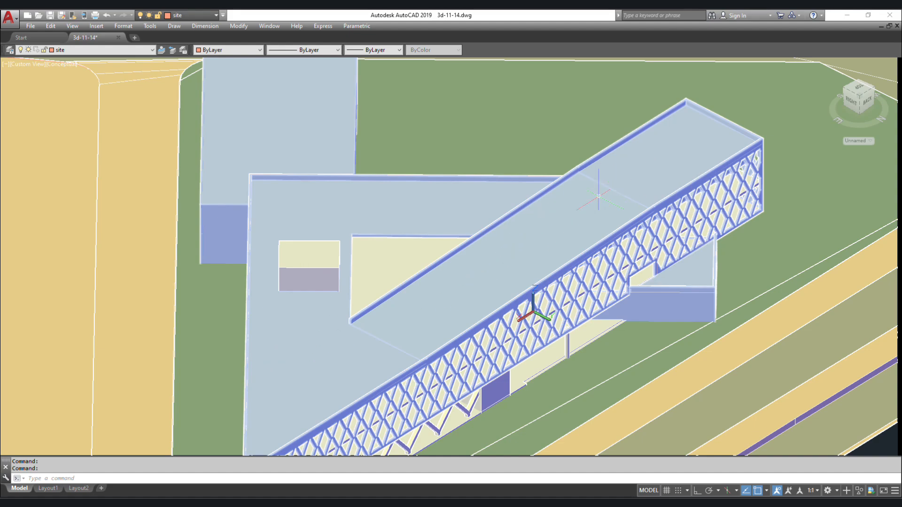
{"action": "middle_click_drag", "start_coordinate": [458, 297], "coordinate": [363, 167], "text": "shift"}
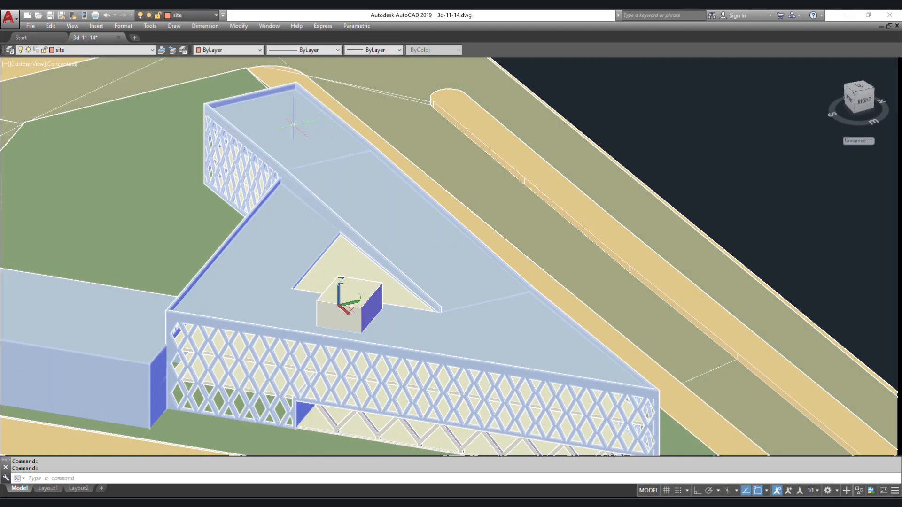
{"action": "middle_click_drag", "start_coordinate": [425, 297], "coordinate": [550, 329], "text": "shift"}
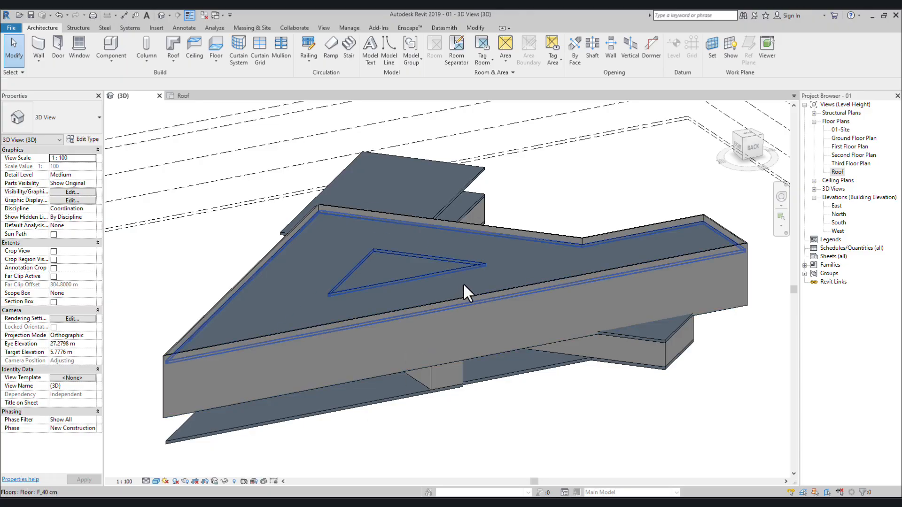
Step: Edit the boundary of the F_40 cm roof floor in the Roof floor plan
{"action": "left_click", "coordinate": [463, 284]}
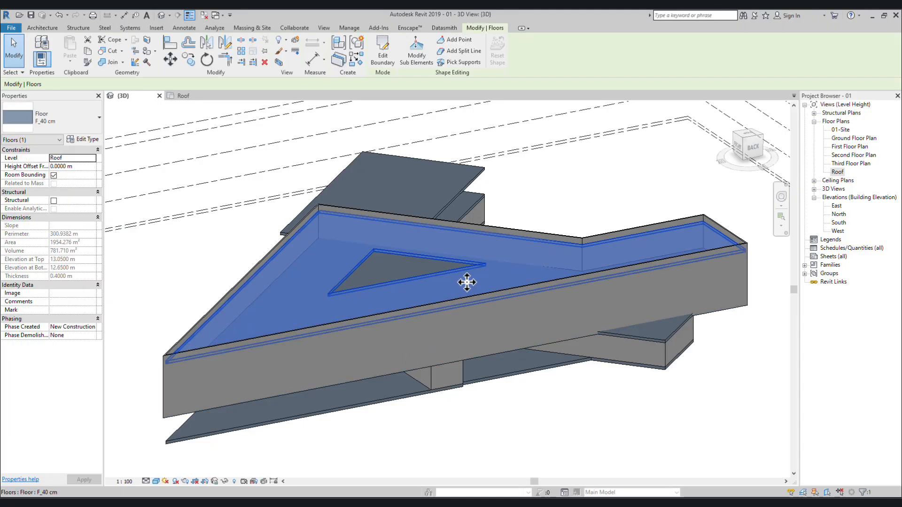
{"action": "left_click", "coordinate": [382, 56]}
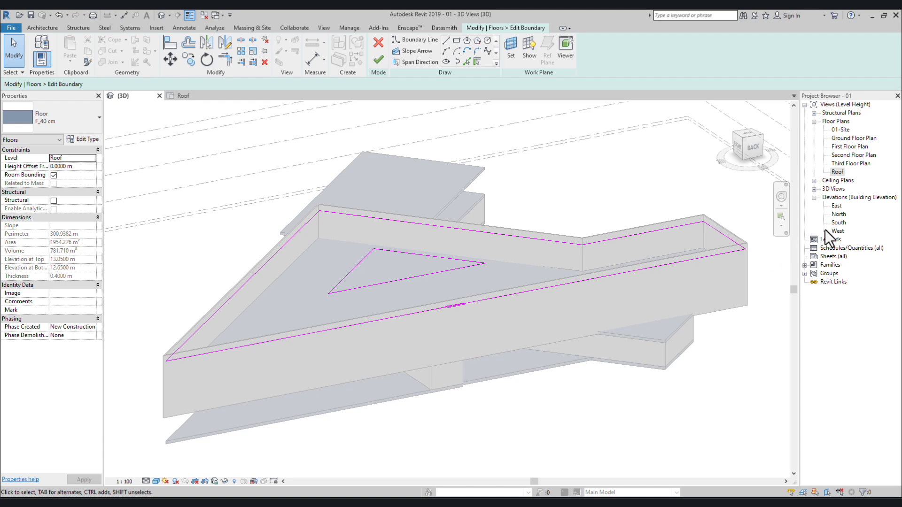
{"action": "double_click", "coordinate": [838, 173]}
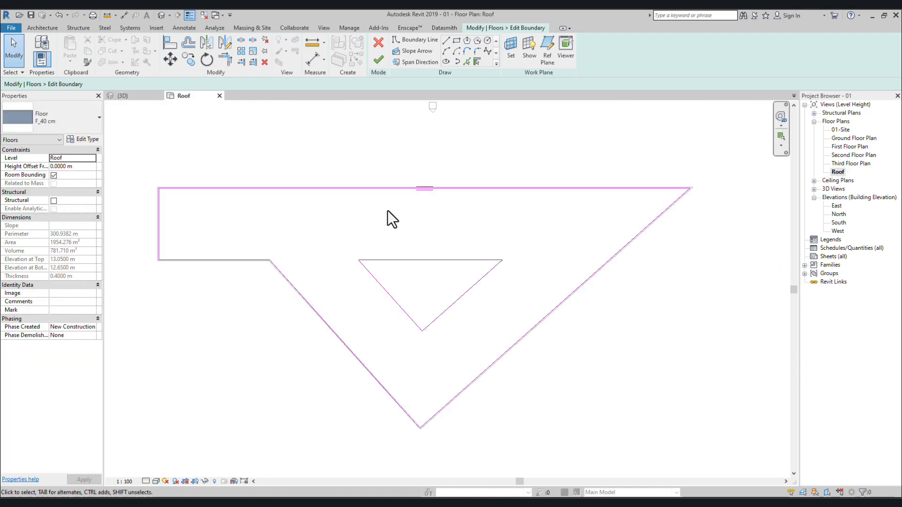
Step: Delete the upper horizontal boundary line of the triangular opening
{"action": "scroll", "coordinate": [357, 264], "scroll_direction": "up", "scroll_amount": 3}
{"action": "scroll", "coordinate": [360, 258], "scroll_direction": "up", "scroll_amount": 5}
{"action": "middle_click_drag", "start_coordinate": [333, 285], "coordinate": [639, 284]}
{"action": "scroll", "coordinate": [300, 267], "scroll_direction": "down", "scroll_amount": 4}
{"action": "scroll", "coordinate": [481, 274], "scroll_direction": "up", "scroll_amount": 2}
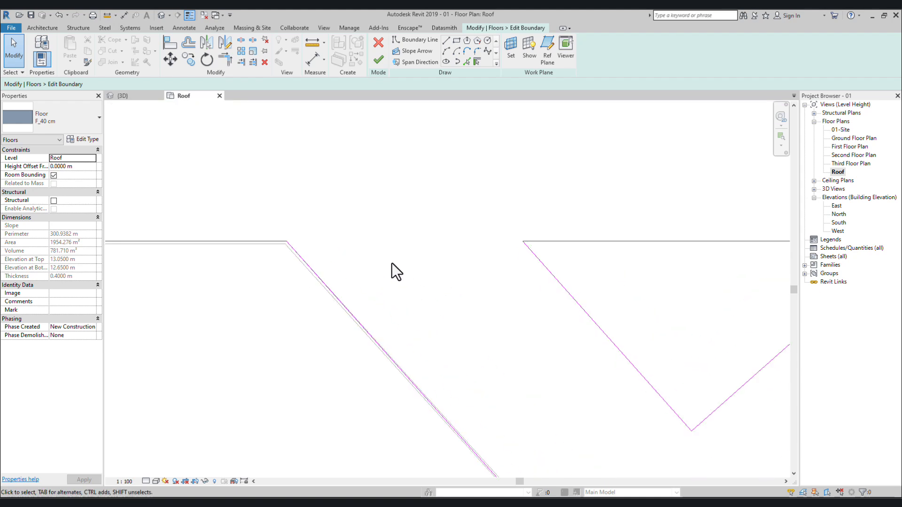
{"action": "left_click", "coordinate": [633, 241]}
{"action": "scroll", "coordinate": [532, 285], "scroll_direction": "down", "scroll_amount": 3}
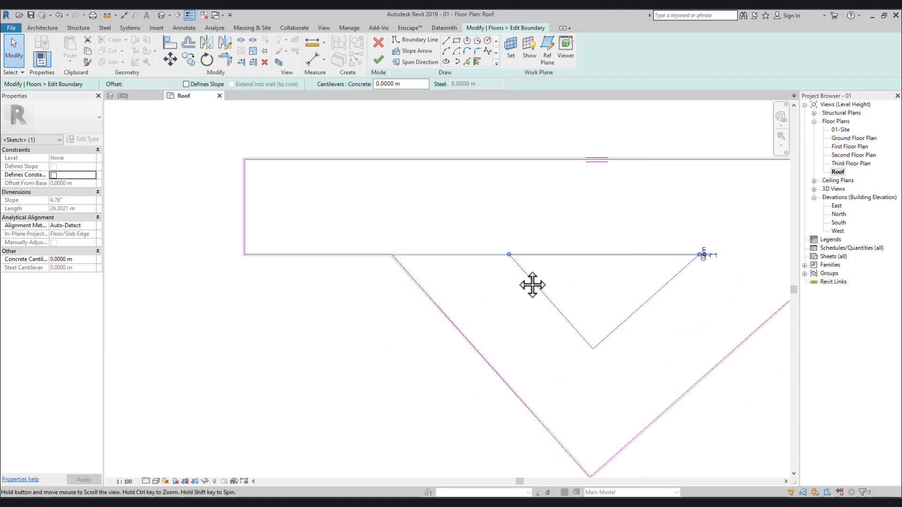
{"action": "key", "text": "Delete"}
Step: Trim/Extend the roof wing's lower horizontal boundary line to a corner with the opening's far diagonal edge
{"action": "middle_click_drag", "start_coordinate": [375, 291], "coordinate": [398, 306]}
{"action": "key", "text": "t"}
{"action": "key", "text": "r"}
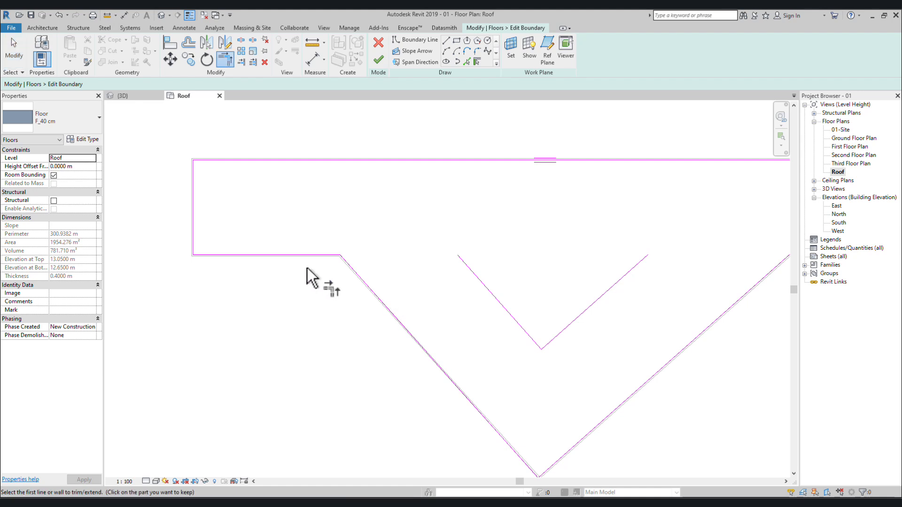
{"action": "left_click", "coordinate": [308, 255]}
{"action": "left_click", "coordinate": [635, 268]}
{"action": "key", "text": "Escape"}
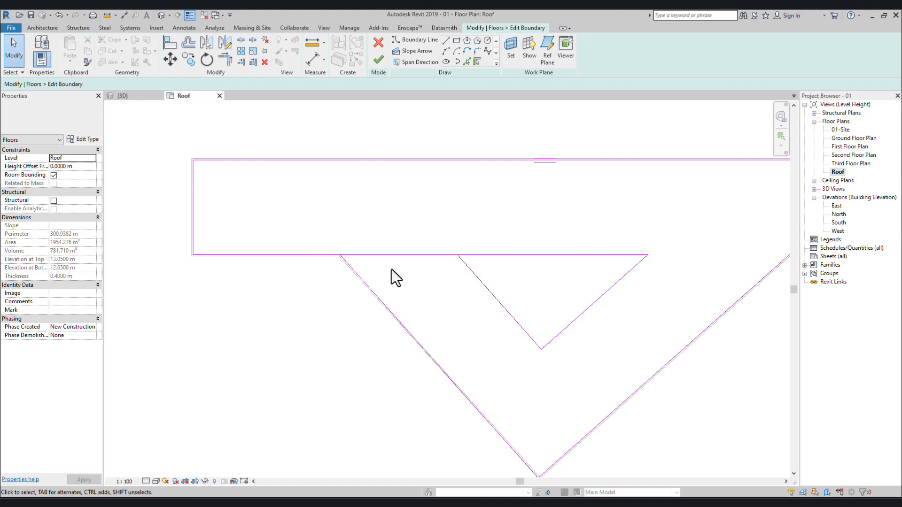
{"action": "scroll", "coordinate": [413, 269], "scroll_direction": "up", "scroll_amount": 1}
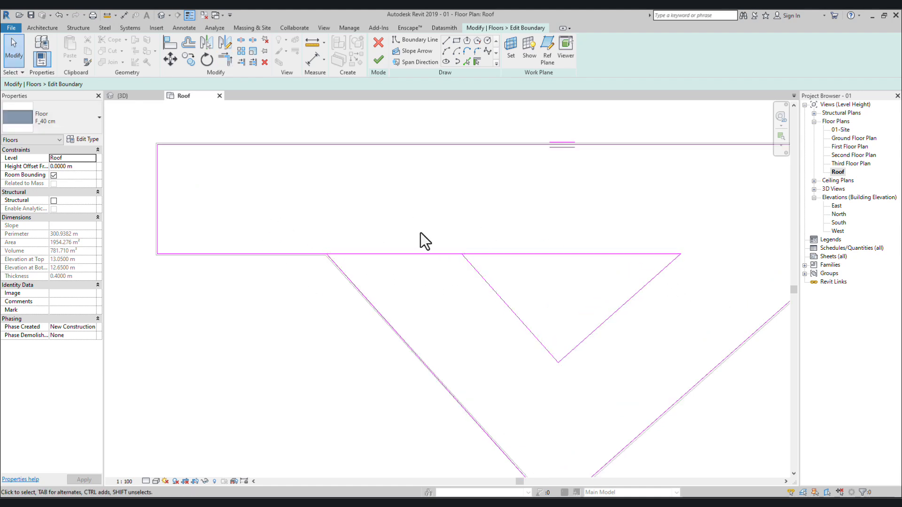
{"action": "scroll", "coordinate": [426, 263], "scroll_direction": "up", "scroll_amount": 2}
{"action": "scroll", "coordinate": [267, 261], "scroll_direction": "up", "scroll_amount": 3}
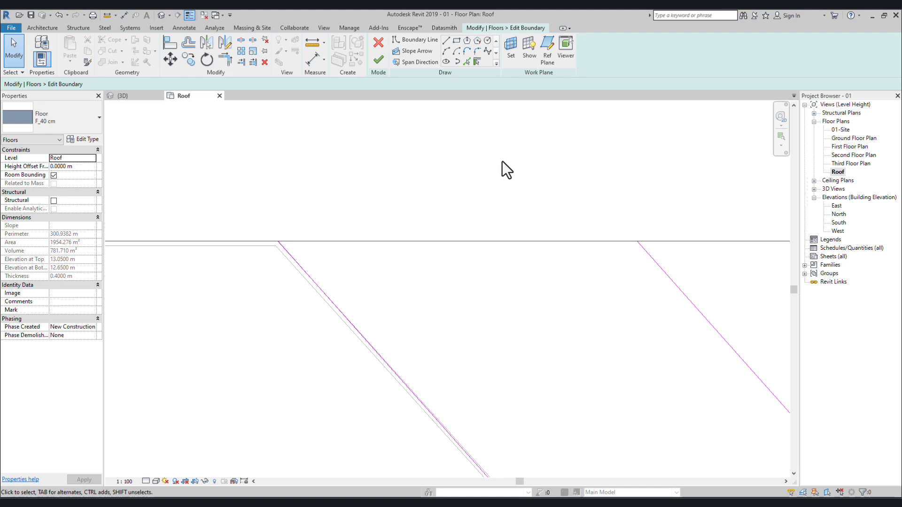
Step: Draw a horizontal roof floor boundary line from the outer diagonal edge's upper corner to just past the triangular opening's near diagonal edge
{"action": "left_click", "coordinate": [447, 41]}
{"action": "scroll", "coordinate": [205, 256], "scroll_direction": "up", "scroll_amount": 4}
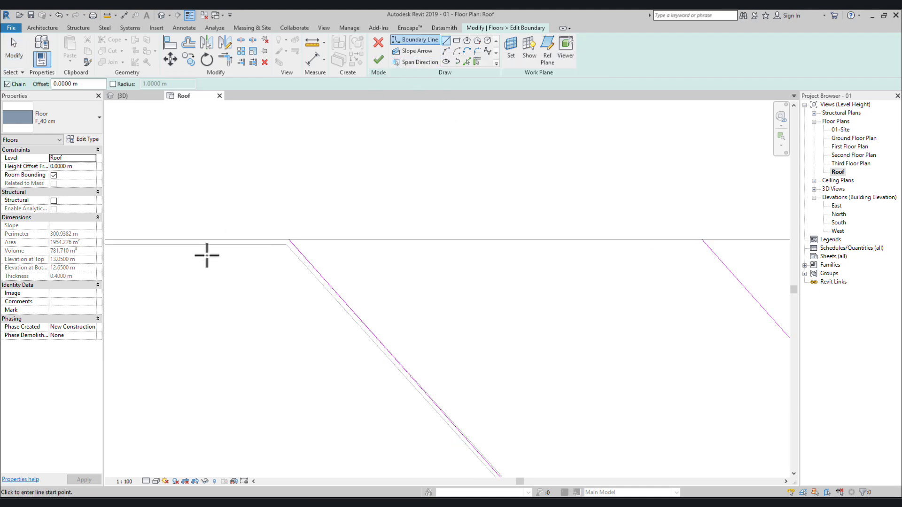
{"action": "scroll", "coordinate": [319, 237], "scroll_direction": "up", "scroll_amount": 3}
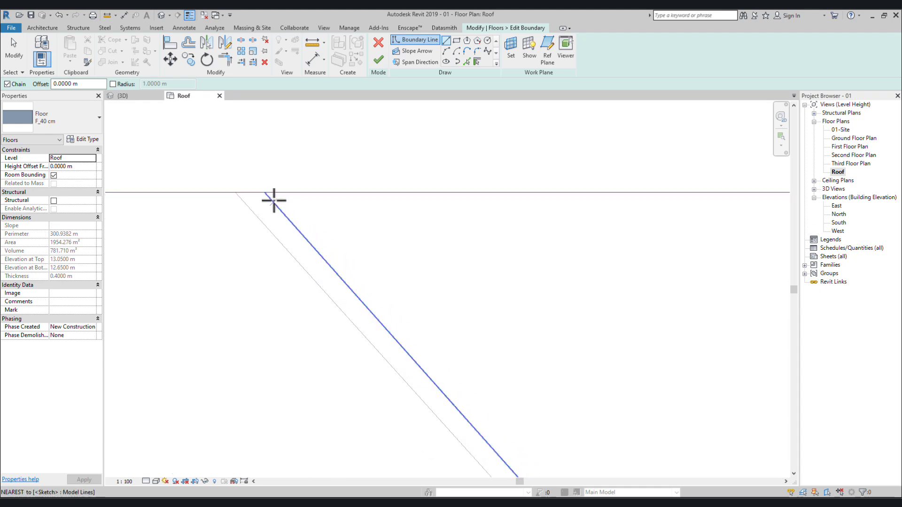
{"action": "left_click", "coordinate": [266, 193]}
{"action": "scroll", "coordinate": [641, 255], "scroll_direction": "down", "scroll_amount": 4}
{"action": "scroll", "coordinate": [645, 283], "scroll_direction": "up", "scroll_amount": 3}
{"action": "middle_click_drag", "start_coordinate": [592, 294], "coordinate": [96, 305]}
{"action": "scroll", "coordinate": [587, 283], "scroll_direction": "down", "scroll_amount": 8}
{"action": "middle_click_drag", "start_coordinate": [751, 332], "coordinate": [379, 331]}
{"action": "scroll", "coordinate": [386, 298], "scroll_direction": "up", "scroll_amount": 5}
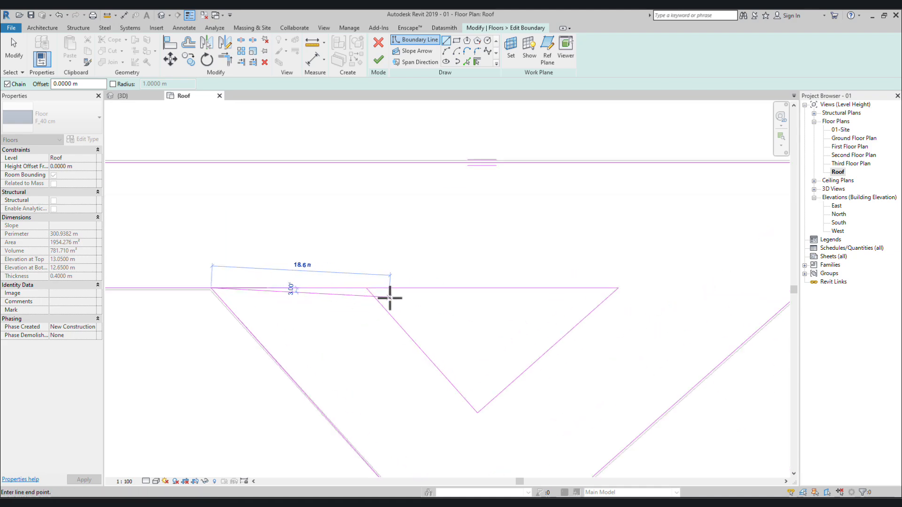
{"action": "scroll", "coordinate": [415, 272], "scroll_direction": "up", "scroll_amount": 10}
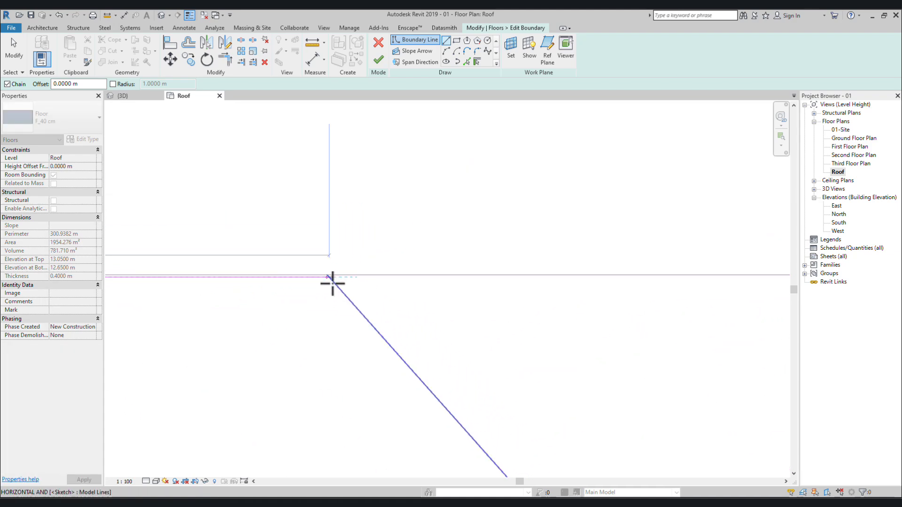
{"action": "left_click", "coordinate": [375, 277]}
{"action": "key", "text": "Escape"}
{"action": "key", "text": "Escape"}
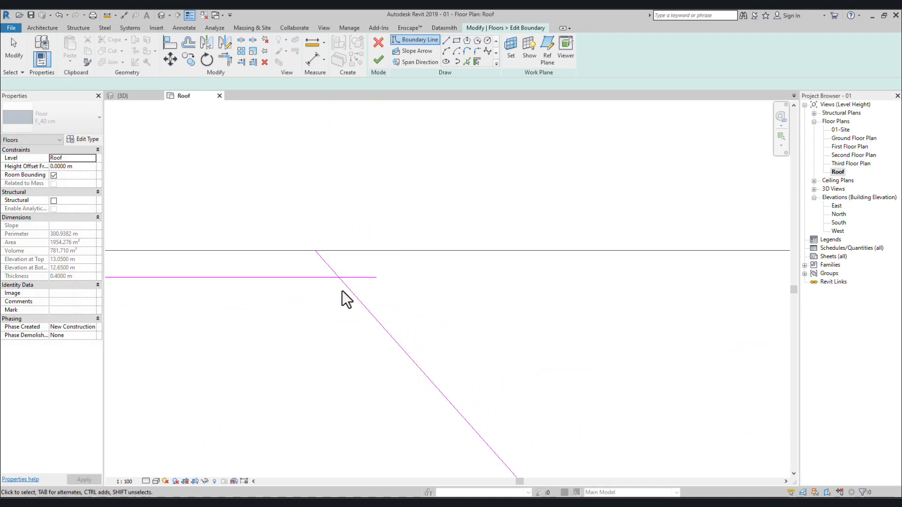
Step: Trim/Extend the new horizontal boundary line to a corner with the triangular opening's near diagonal edge
{"action": "left_click", "coordinate": [330, 277]}
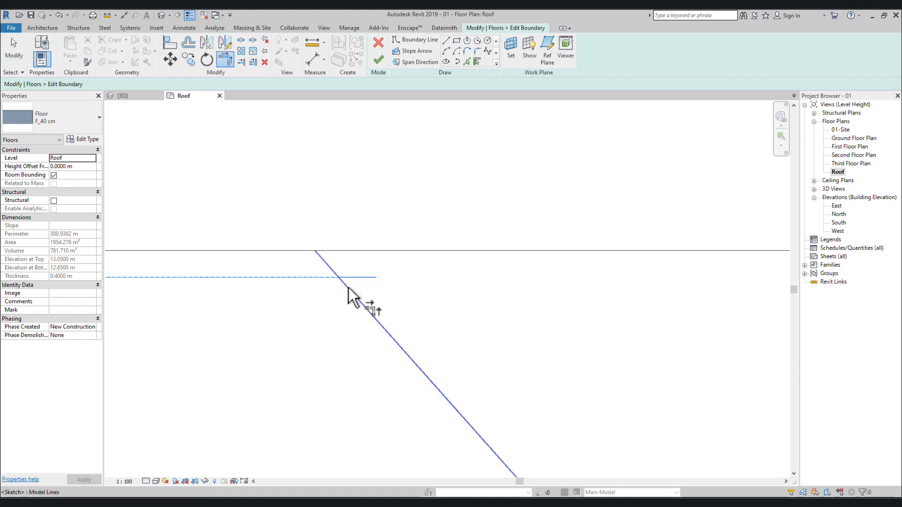
{"action": "left_click", "coordinate": [348, 287]}
{"action": "scroll", "coordinate": [251, 371], "scroll_direction": "down", "scroll_amount": 7}
{"action": "scroll", "coordinate": [174, 406], "scroll_direction": "down", "scroll_amount": 2}
{"action": "middle_click_drag", "start_coordinate": [167, 405], "coordinate": [278, 316]}
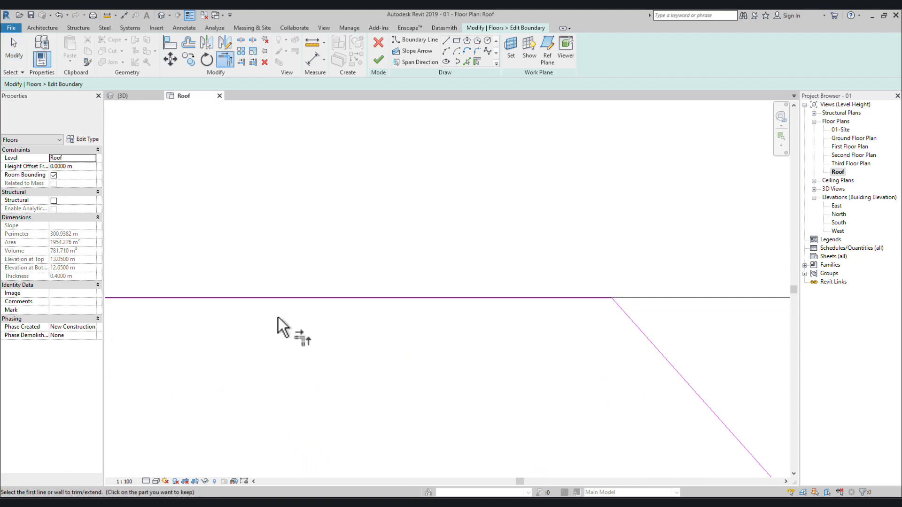
{"action": "scroll", "coordinate": [263, 316], "scroll_direction": "down", "scroll_amount": 5}
{"action": "scroll", "coordinate": [195, 341], "scroll_direction": "down", "scroll_amount": 4}
{"action": "middle_click_drag", "start_coordinate": [225, 361], "coordinate": [467, 346]}
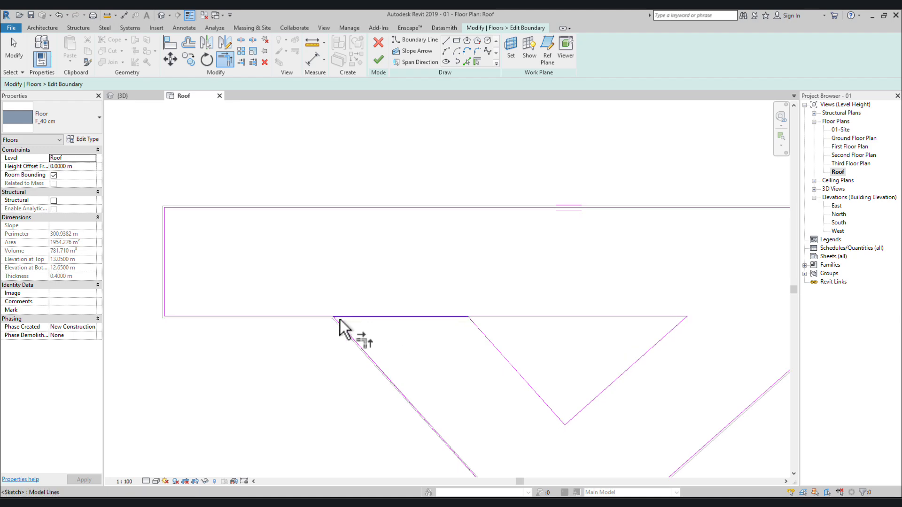
{"action": "scroll", "coordinate": [338, 319], "scroll_direction": "up", "scroll_amount": 6}
{"action": "scroll", "coordinate": [319, 324], "scroll_direction": "up", "scroll_amount": 8}
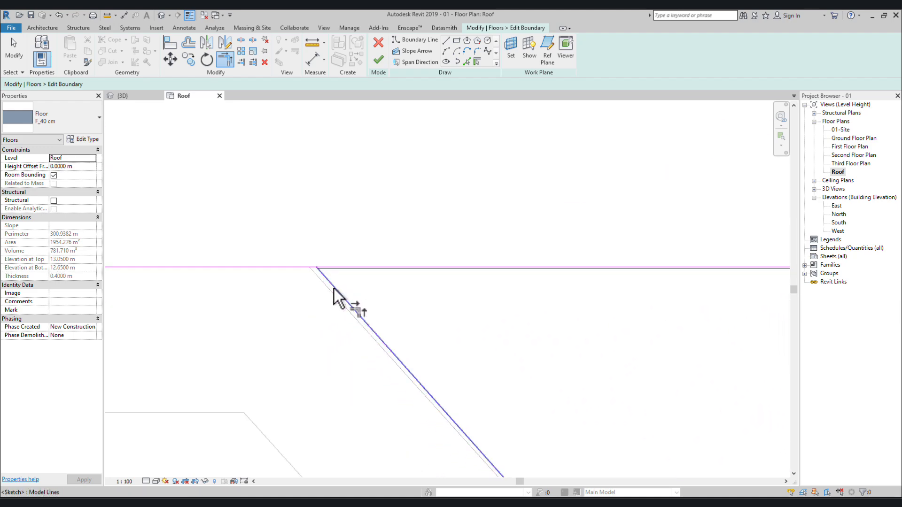
{"action": "key", "text": "Escape"}
Step: Measure the gap between the new horizontal boundary line and the parallel line just above it near the outer diagonal corner
{"action": "scroll", "coordinate": [362, 347], "scroll_direction": "down", "scroll_amount": 9}
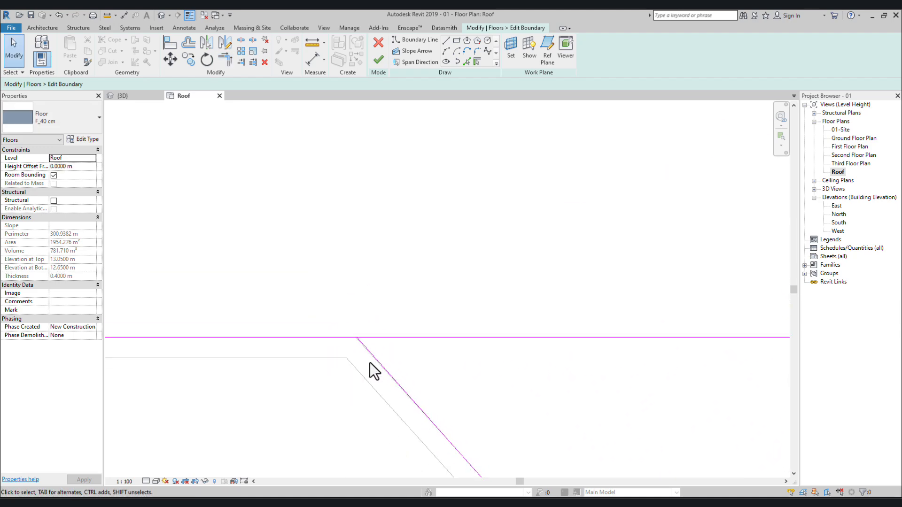
{"action": "middle_click_drag", "start_coordinate": [418, 406], "coordinate": [289, 216]}
{"action": "scroll", "coordinate": [310, 258], "scroll_direction": "down", "scroll_amount": 2}
{"action": "scroll", "coordinate": [311, 258], "scroll_direction": "down", "scroll_amount": 3}
{"action": "middle_click_drag", "start_coordinate": [331, 272], "coordinate": [320, 312]}
{"action": "scroll", "coordinate": [290, 265], "scroll_direction": "up", "scroll_amount": 12}
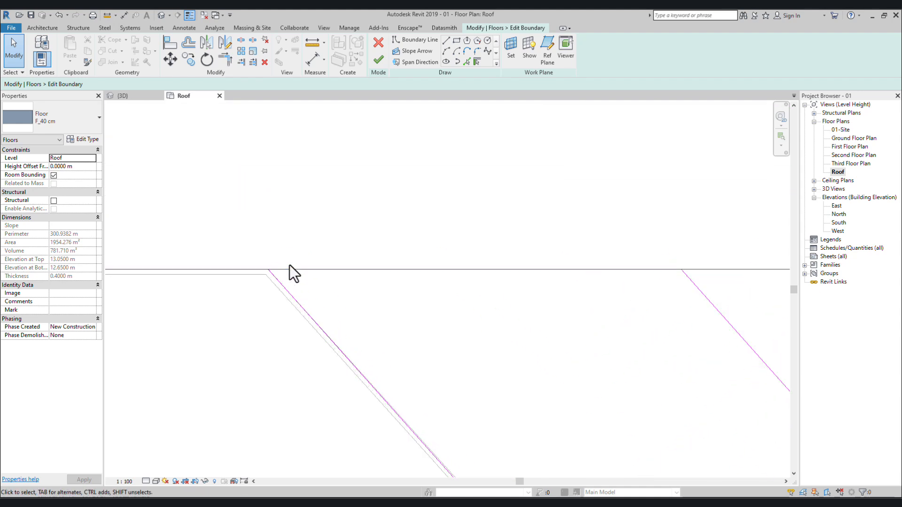
{"action": "scroll", "coordinate": [291, 329], "scroll_direction": "up", "scroll_amount": 2}
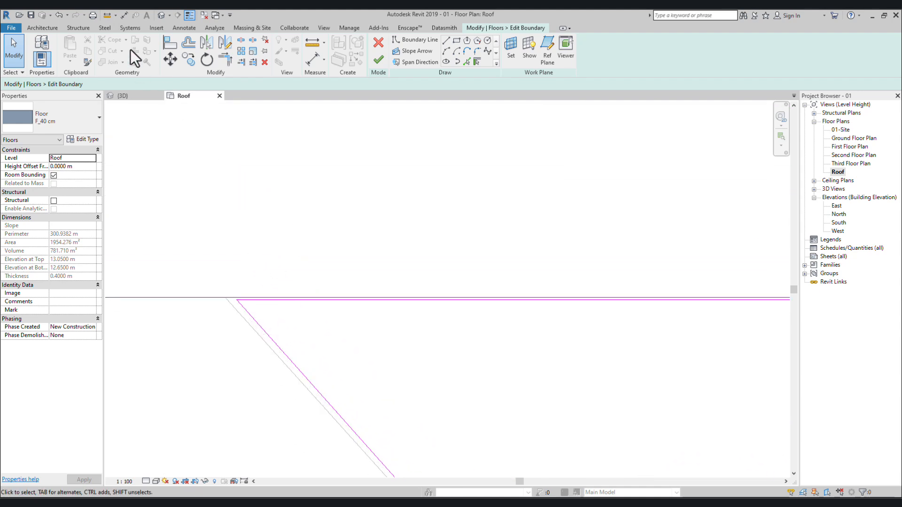
{"action": "left_click", "coordinate": [108, 15]}
{"action": "scroll", "coordinate": [298, 306], "scroll_direction": "up", "scroll_amount": 3}
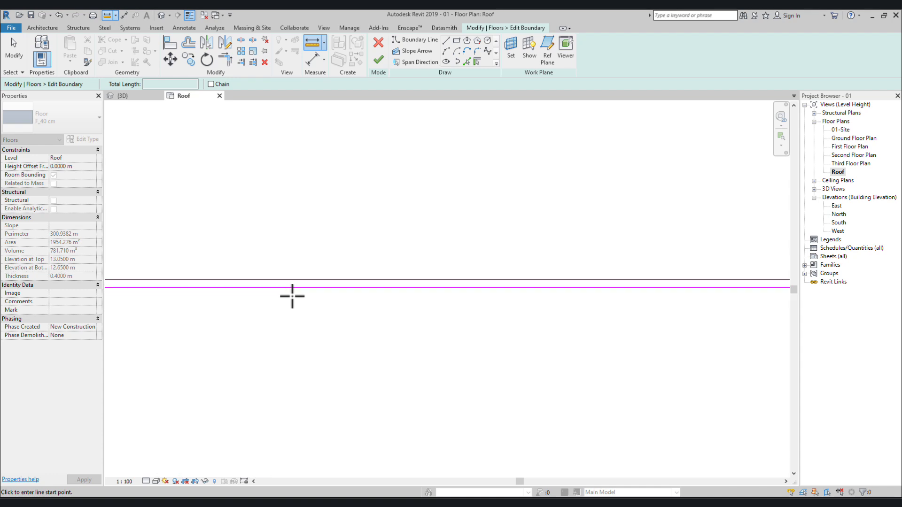
{"action": "left_click", "coordinate": [296, 287]}
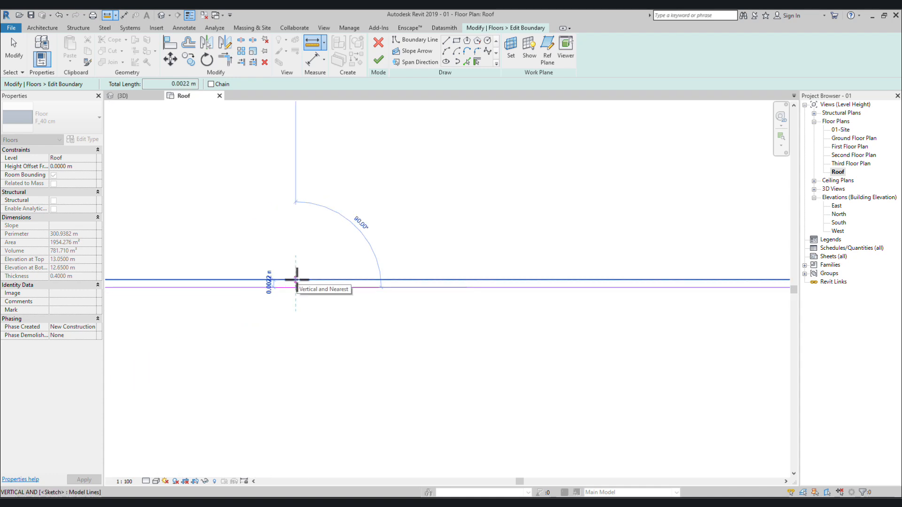
{"action": "left_click", "coordinate": [296, 279]}
{"action": "scroll", "coordinate": [296, 281], "scroll_direction": "up", "scroll_amount": 3}
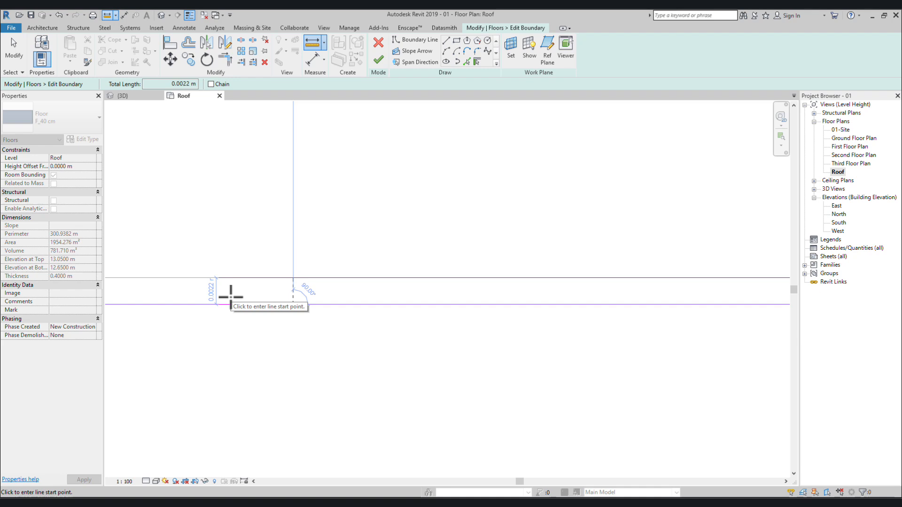
{"action": "key", "text": "Escape"}
Step: Finish the roof floor boundary edit, declining to attach the walls to the floor's bottom
{"action": "scroll", "coordinate": [463, 341], "scroll_direction": "down", "scroll_amount": 10}
{"action": "scroll", "coordinate": [457, 366], "scroll_direction": "down", "scroll_amount": 2}
{"action": "middle_click_drag", "start_coordinate": [456, 366], "coordinate": [257, 288]}
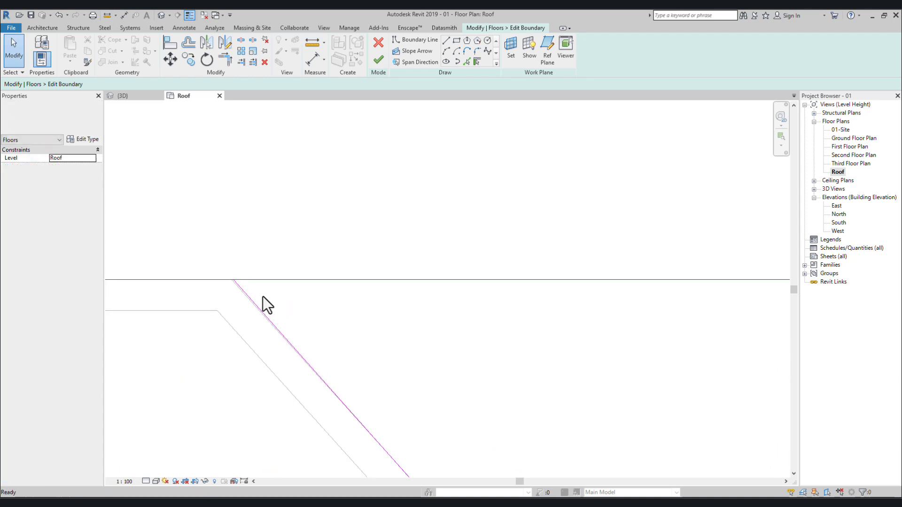
{"action": "scroll", "coordinate": [328, 254], "scroll_direction": "down", "scroll_amount": 5}
{"action": "left_click", "coordinate": [382, 55]}
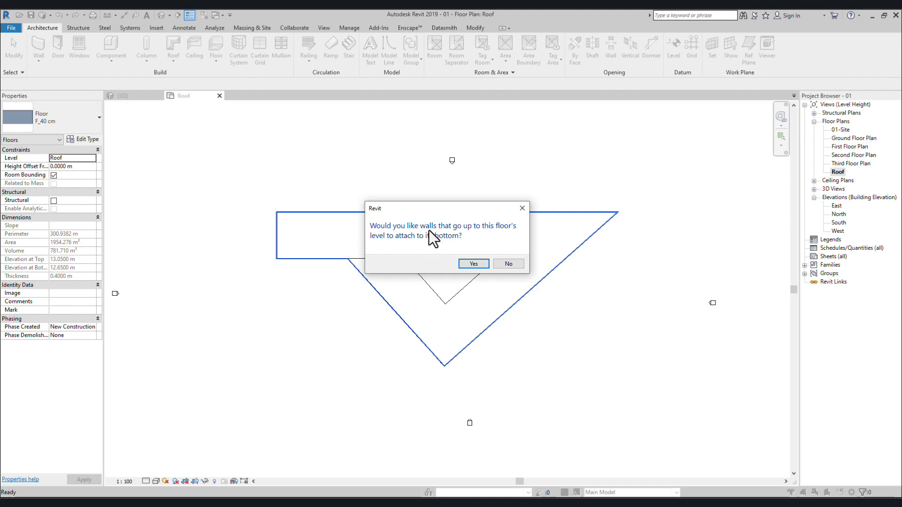
{"action": "left_click_drag", "start_coordinate": [434, 208], "coordinate": [439, 200]}
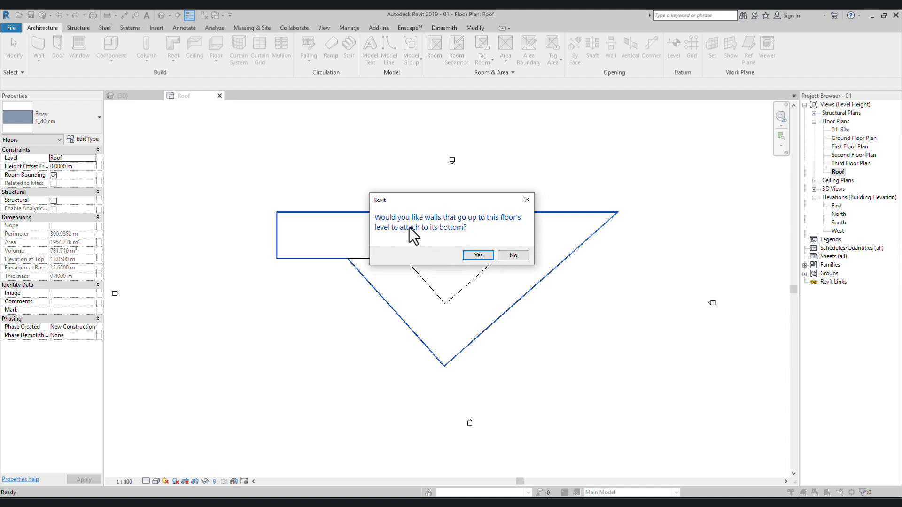
{"action": "left_click", "coordinate": [516, 256]}
{"action": "scroll", "coordinate": [433, 262], "scroll_direction": "up", "scroll_amount": 5}
{"action": "scroll", "coordinate": [445, 280], "scroll_direction": "down", "scroll_amount": 4}
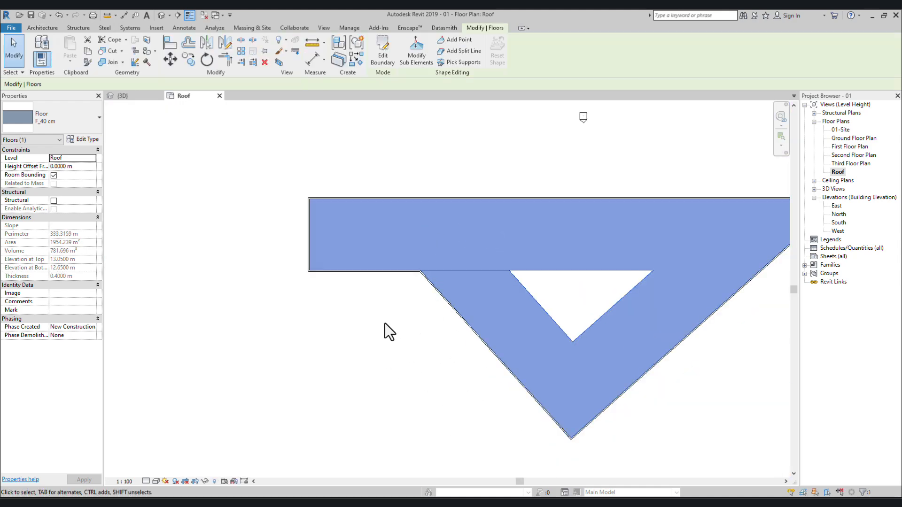
{"action": "left_click", "coordinate": [386, 328]}
Step: Open the 3D view and examine the roof floor's edges around the triangular opening and along the long wing
{"action": "middle_click_drag", "start_coordinate": [467, 340], "coordinate": [381, 327]}
{"action": "left_click", "coordinate": [160, 16]}
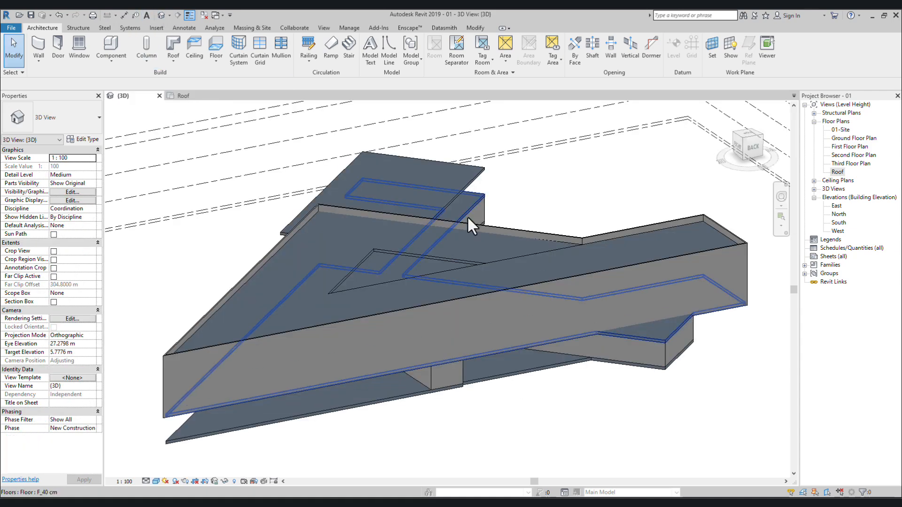
{"action": "scroll", "coordinate": [488, 272], "scroll_direction": "up", "scroll_amount": 5}
{"action": "middle_click_drag", "start_coordinate": [384, 292], "coordinate": [477, 261], "text": "shift"}
{"action": "scroll", "coordinate": [435, 234], "scroll_direction": "down", "scroll_amount": 3}
{"action": "scroll", "coordinate": [388, 246], "scroll_direction": "up", "scroll_amount": 3}
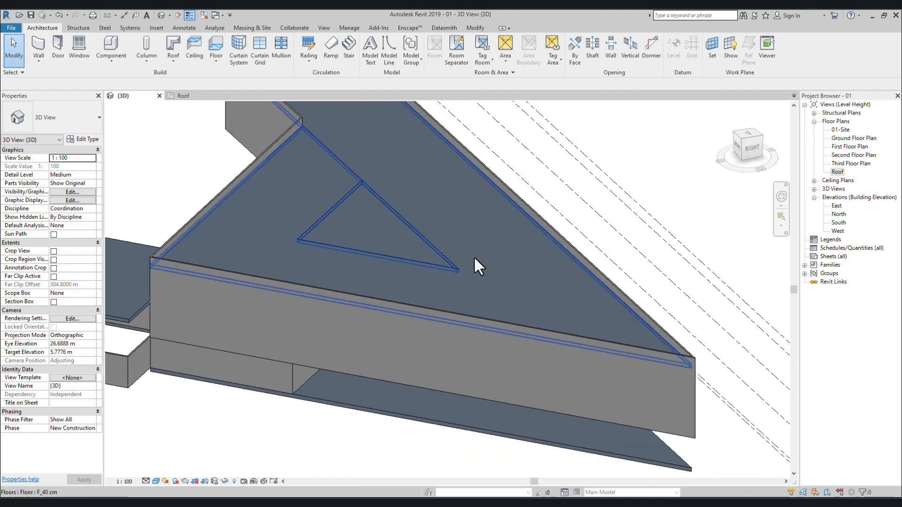
{"action": "scroll", "coordinate": [385, 255], "scroll_direction": "up", "scroll_amount": 5}
{"action": "middle_click_drag", "start_coordinate": [307, 160], "coordinate": [339, 211], "text": "shift"}
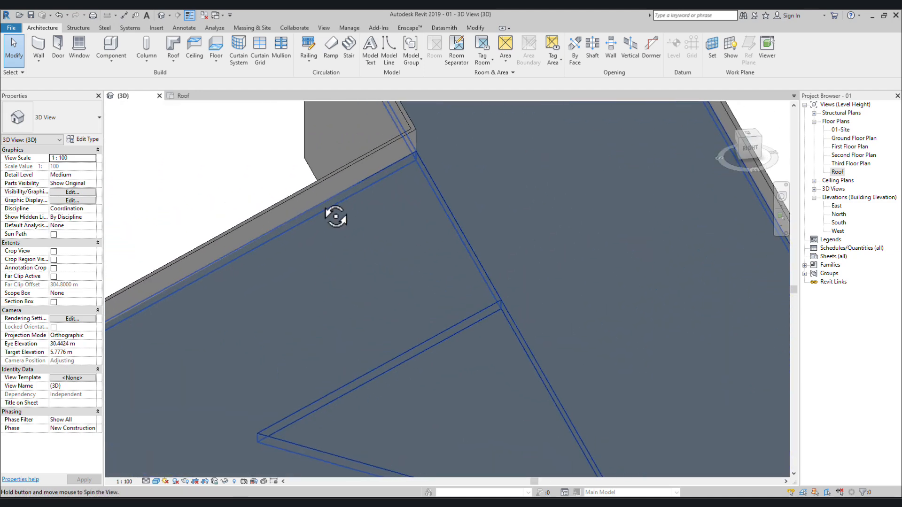
{"action": "scroll", "coordinate": [442, 268], "scroll_direction": "up", "scroll_amount": 5}
{"action": "scroll", "coordinate": [468, 339], "scroll_direction": "up", "scroll_amount": 3}
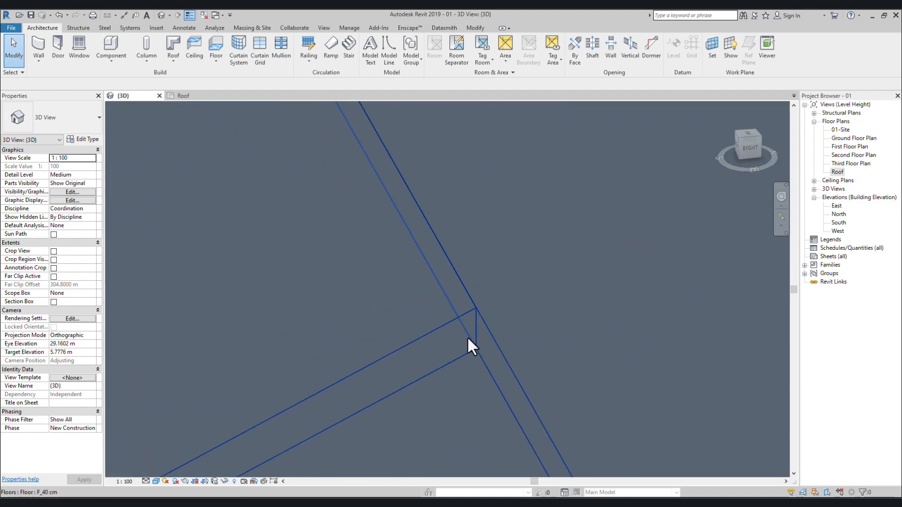
{"action": "scroll", "coordinate": [481, 308], "scroll_direction": "down", "scroll_amount": 8}
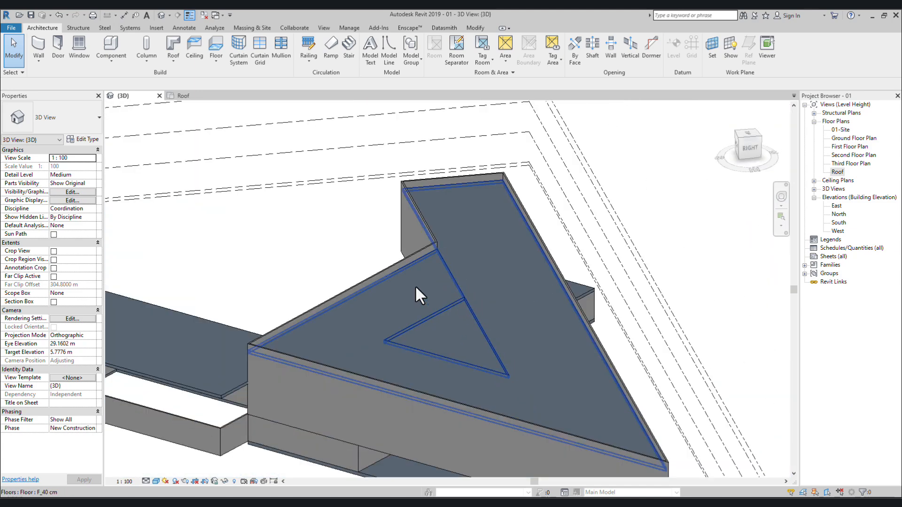
{"action": "scroll", "coordinate": [508, 287], "scroll_direction": "down", "scroll_amount": 2}
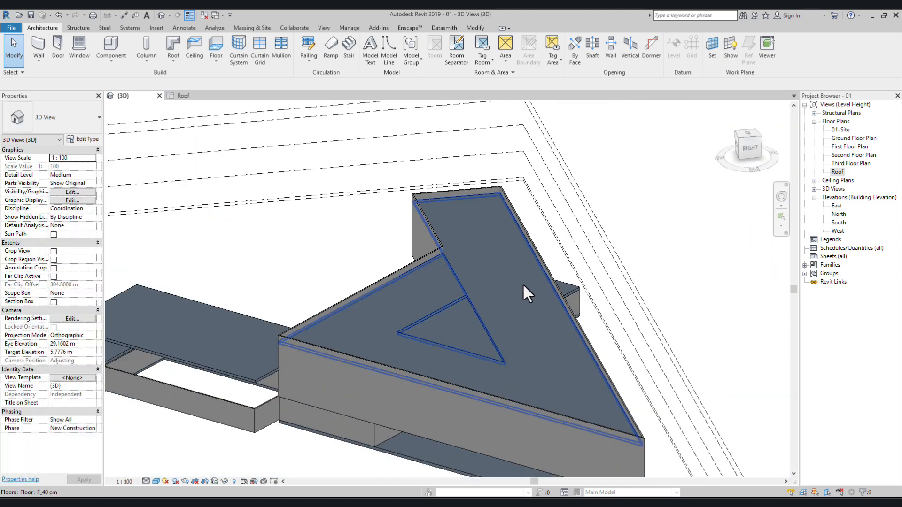
{"action": "middle_click_drag", "start_coordinate": [516, 297], "coordinate": [416, 315], "text": "shift"}
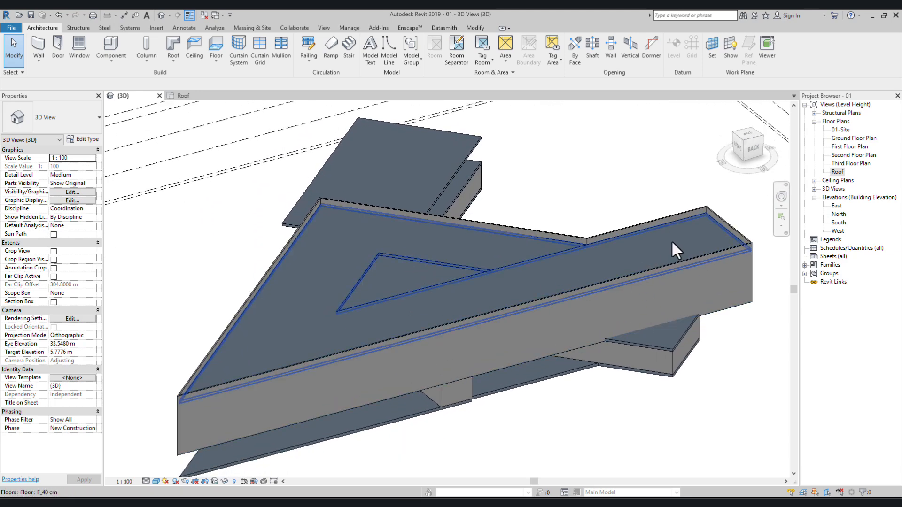
{"action": "middle_click_drag", "start_coordinate": [673, 243], "coordinate": [664, 336], "text": "shift"}
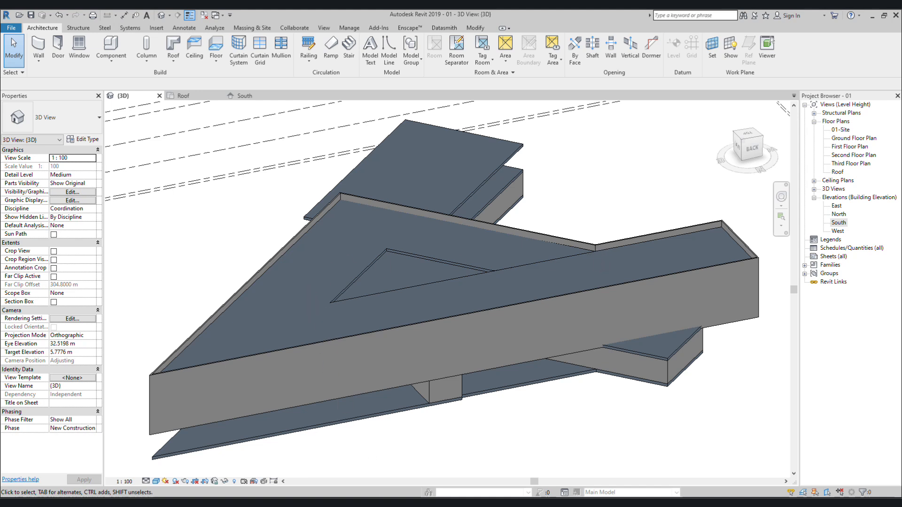
Step: Switch to AutoCAD and examine the roof wing of the 3d-11-14 reference model from above
{"action": "key", "text": "alt+Tab"}
{"action": "left_click", "coordinate": [861, 89]}
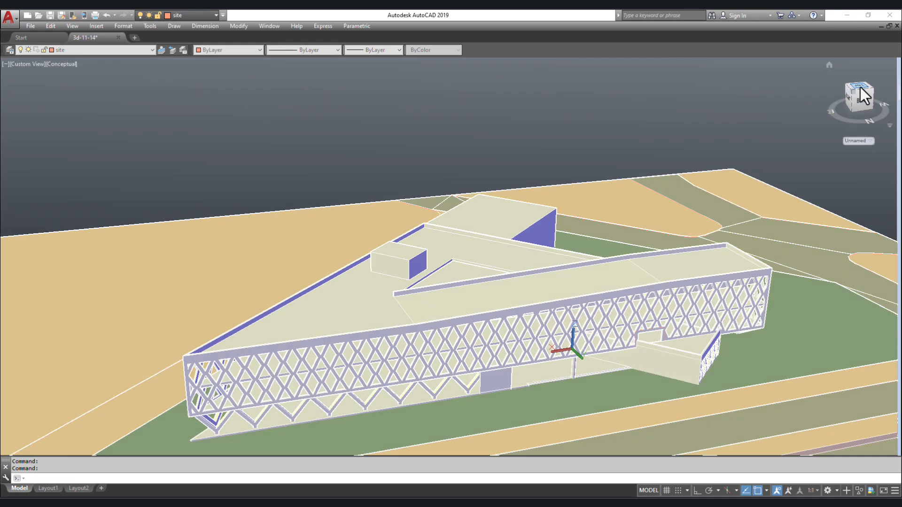
{"action": "scroll", "coordinate": [371, 330], "scroll_direction": "up", "scroll_amount": 2}
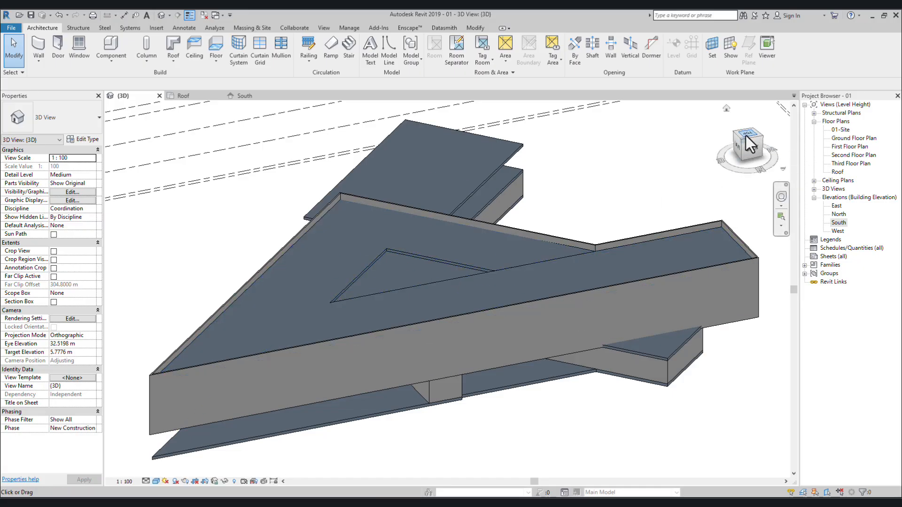
Step: In Revit's Roof floor plan, draw a vertical reference plane from the inner wall corner up past the long wing's upper wall
{"action": "double_click", "coordinate": [838, 172]}
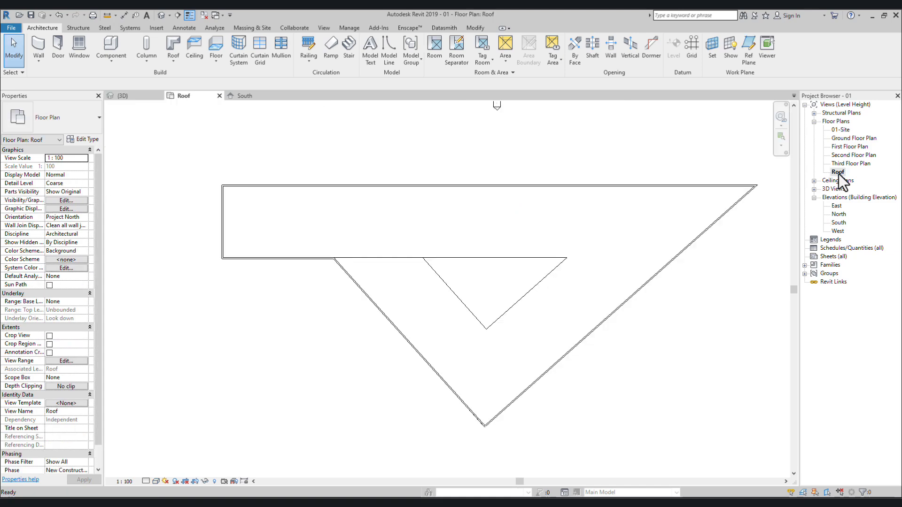
{"action": "scroll", "coordinate": [312, 236], "scroll_direction": "up", "scroll_amount": 2}
{"action": "mouse_move", "coordinate": [322, 241]}
{"action": "middle_mouse_down"}
{"action": "mouse_move", "coordinate": [367, 262]}
{"action": "mouse_move", "coordinate": [288, 245]}
{"action": "mouse_move", "coordinate": [314, 254]}
{"action": "middle_mouse_up"}
{"action": "scroll", "coordinate": [336, 274], "scroll_direction": "down", "scroll_amount": 2}
{"action": "scroll", "coordinate": [268, 249], "scroll_direction": "up", "scroll_amount": 1}
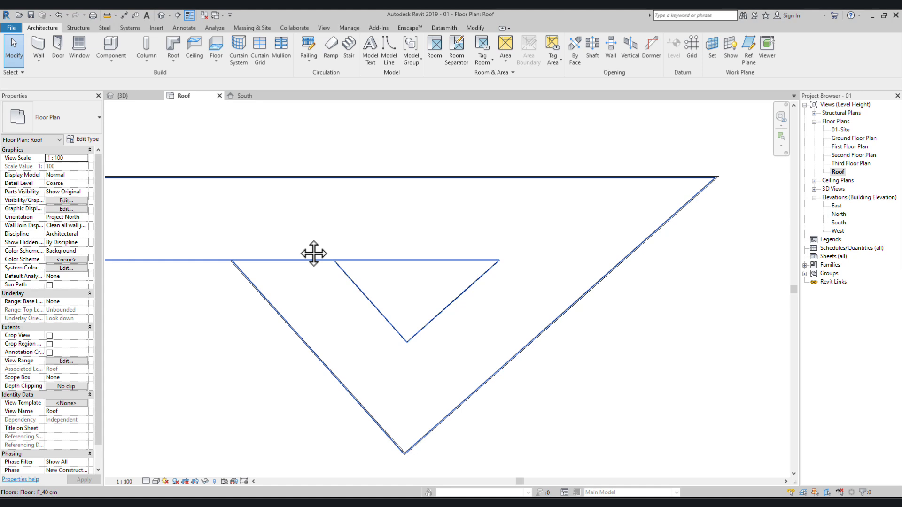
{"action": "key", "text": "r"}
{"action": "key", "text": "p"}
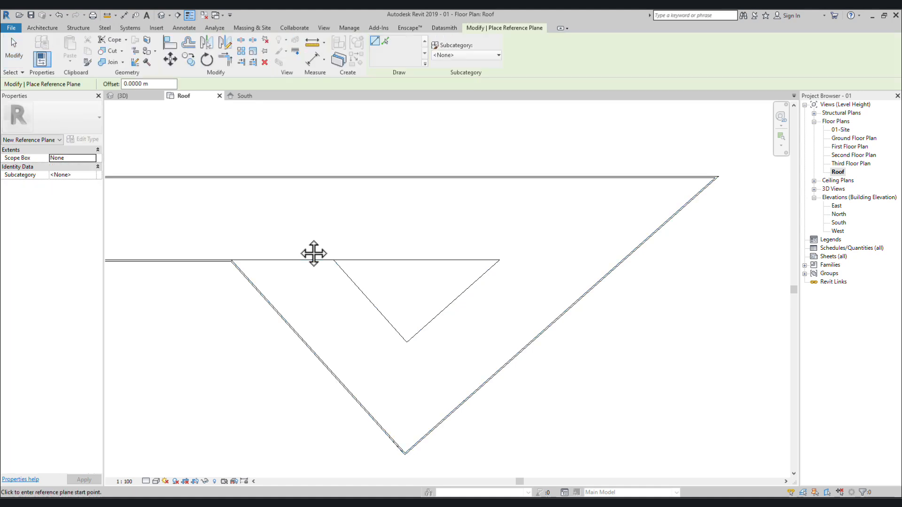
{"action": "scroll", "coordinate": [238, 249], "scroll_direction": "up", "scroll_amount": 1}
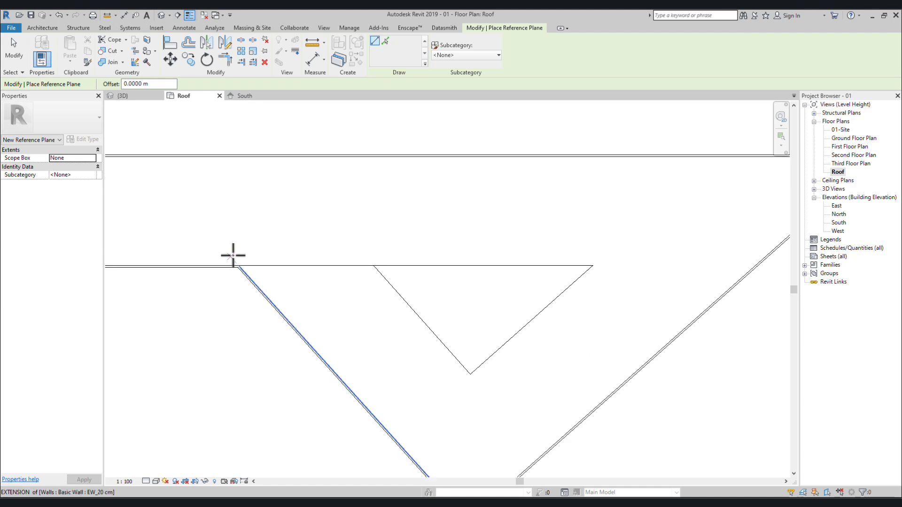
{"action": "left_click", "coordinate": [237, 265]}
{"action": "middle_click_drag", "start_coordinate": [243, 136], "coordinate": [243, 205]}
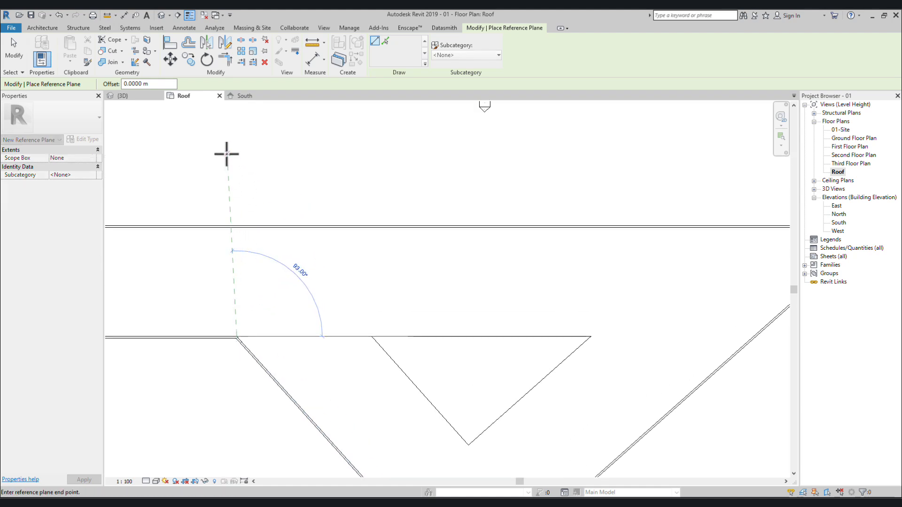
{"action": "left_click", "coordinate": [236, 145]}
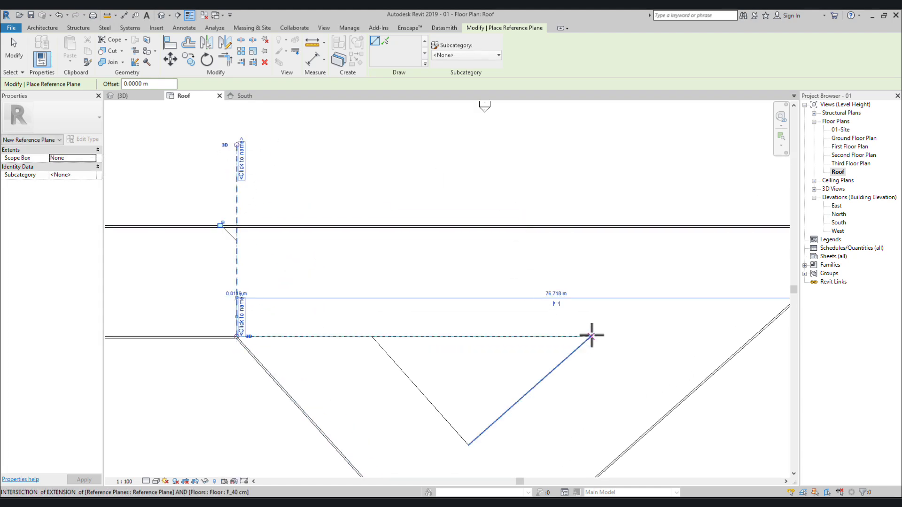
Step: Draw a second vertical reference plane from the triangular opening's upper-right corner up past the long wing's upper wall
{"action": "left_click", "coordinate": [591, 336]}
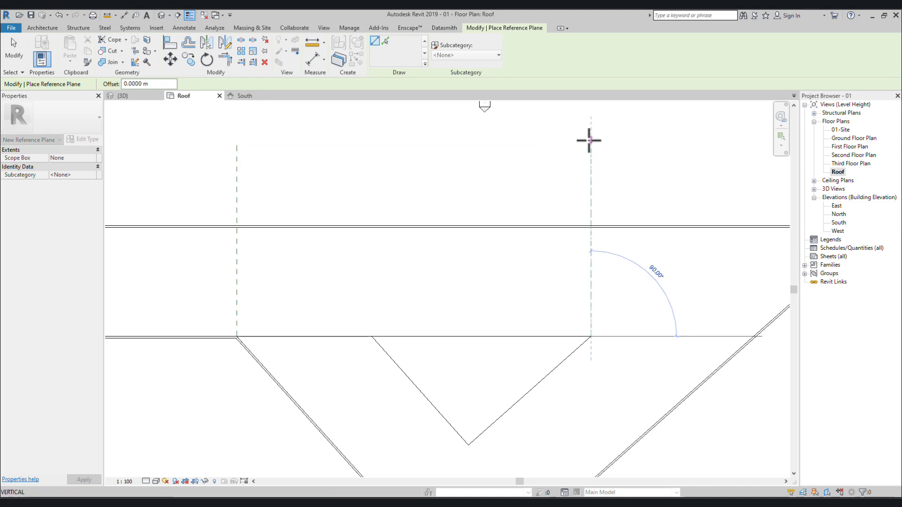
{"action": "left_click", "coordinate": [589, 140]}
{"action": "key", "text": "Escape"}
{"action": "key", "text": "Escape"}
Step: Start shape editing on the roof floor and add a point where its upper edge crosses the first reference plane
{"action": "middle_click_drag", "start_coordinate": [250, 229], "coordinate": [321, 219]}
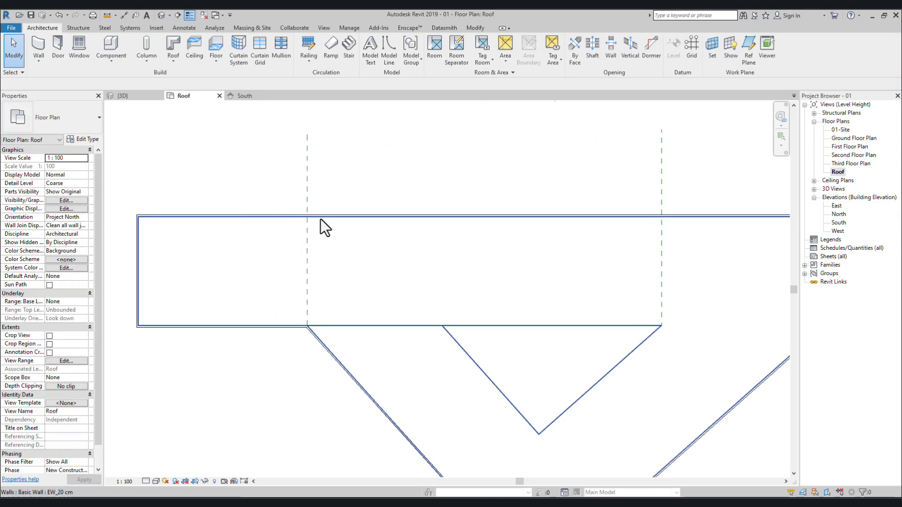
{"action": "scroll", "coordinate": [321, 219], "scroll_direction": "down", "scroll_amount": 1}
{"action": "left_click", "coordinate": [472, 315]}
{"action": "middle_click_drag", "start_coordinate": [472, 314], "coordinate": [363, 276]}
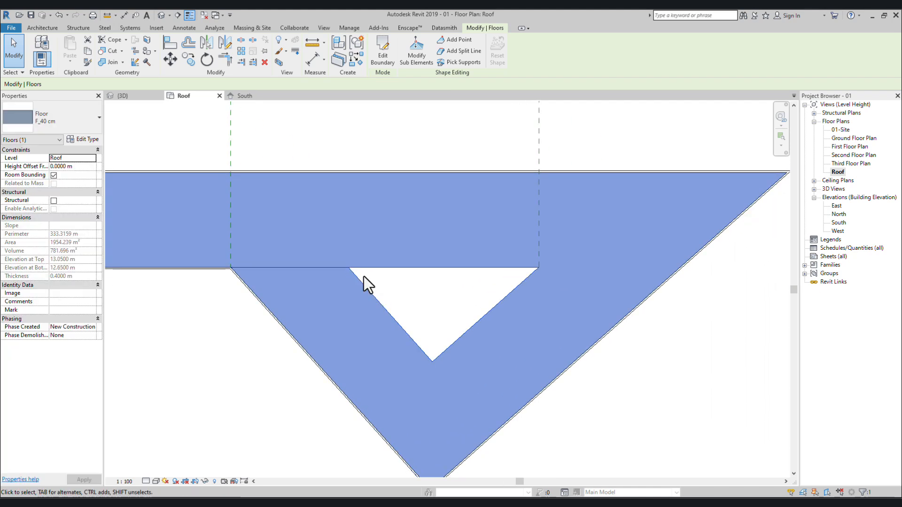
{"action": "middle_click_drag", "start_coordinate": [589, 301], "coordinate": [626, 310]}
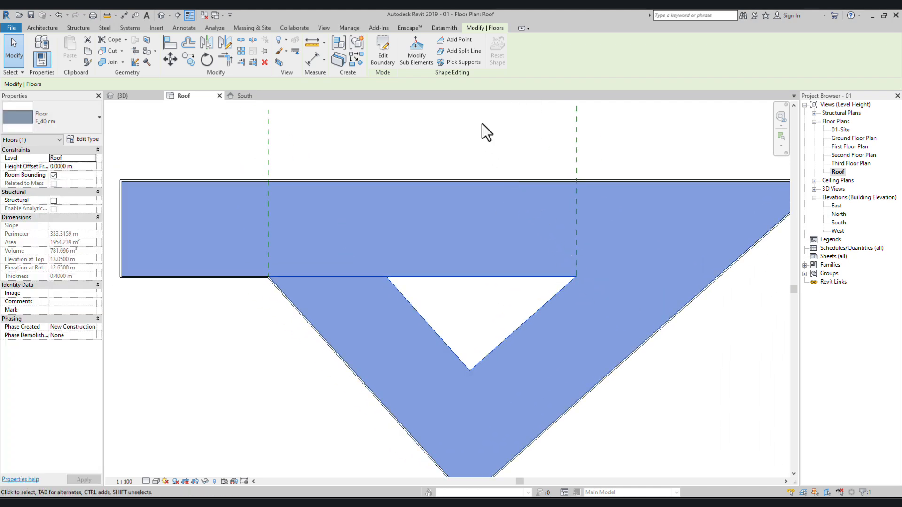
{"action": "left_click", "coordinate": [414, 52]}
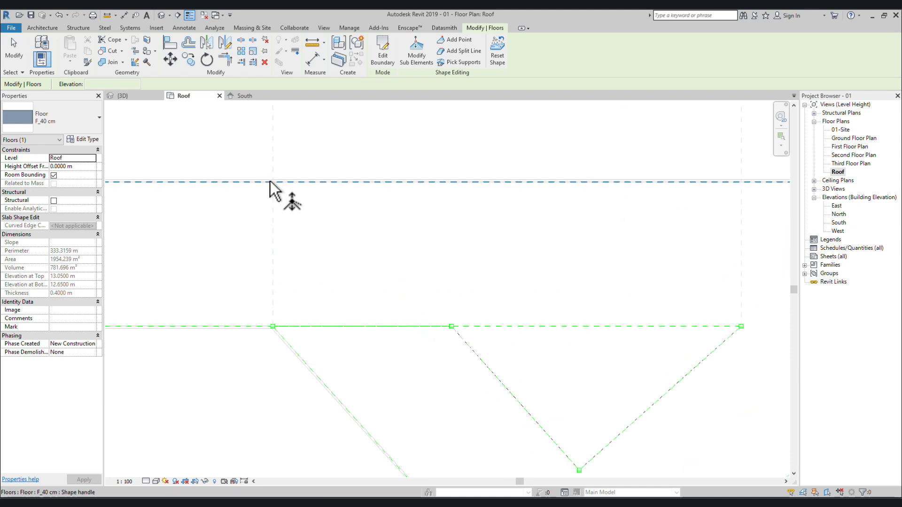
{"action": "left_click", "coordinate": [415, 51]}
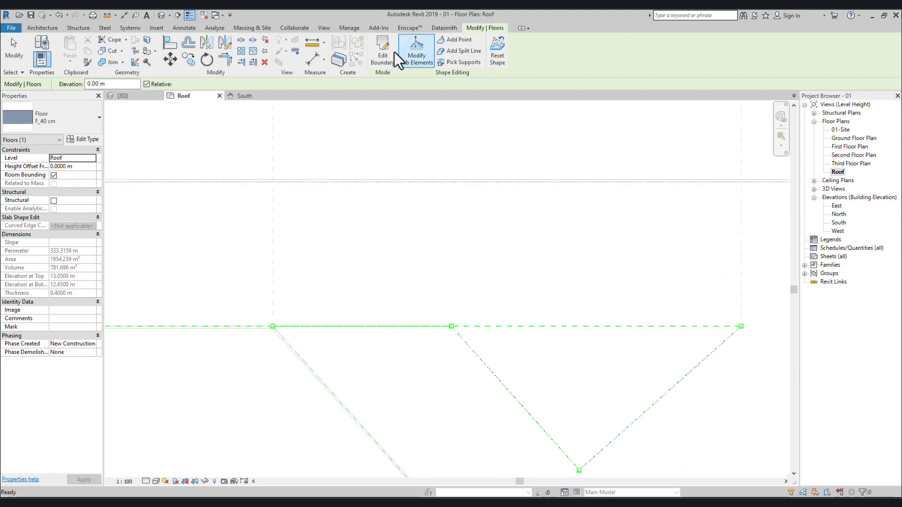
{"action": "scroll", "coordinate": [256, 207], "scroll_direction": "up", "scroll_amount": 2}
{"action": "left_click", "coordinate": [462, 40]}
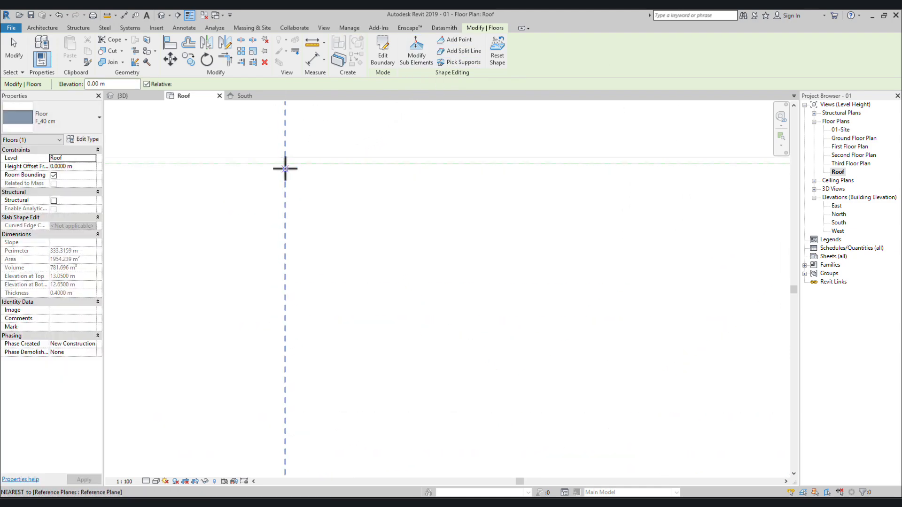
{"action": "scroll", "coordinate": [339, 271], "scroll_direction": "down", "scroll_amount": 2}
Step: Add a shape point to the roof floor at the inner wall corner, on the first reference plane
{"action": "middle_click_drag", "start_coordinate": [345, 362], "coordinate": [345, 239]}
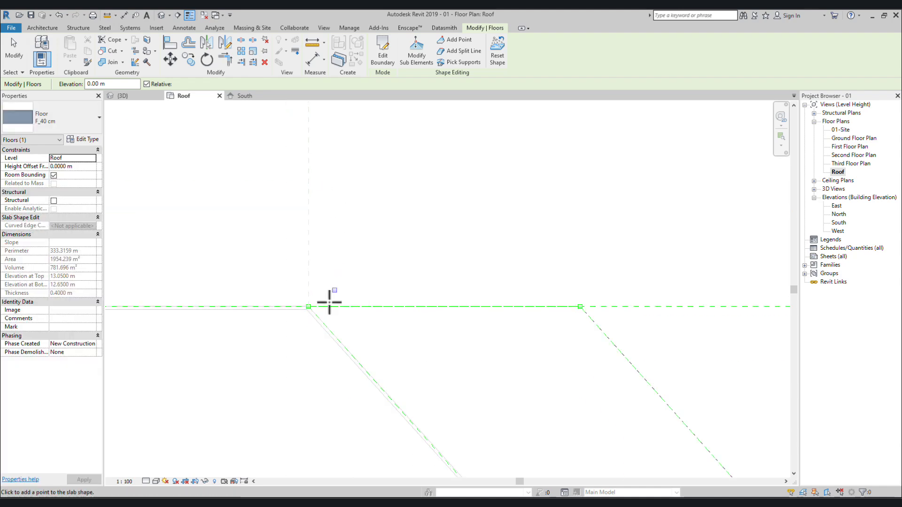
{"action": "left_click", "coordinate": [311, 308]}
{"action": "scroll", "coordinate": [310, 311], "scroll_direction": "up", "scroll_amount": 15}
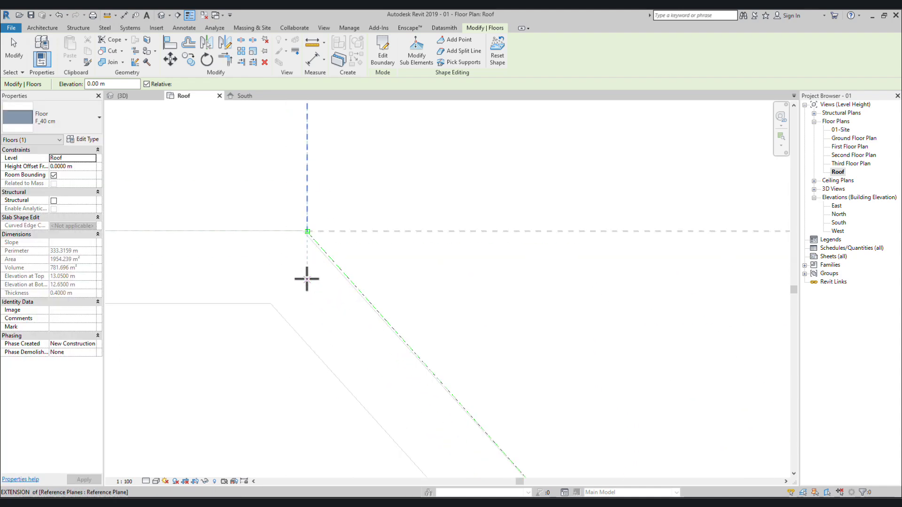
{"action": "scroll", "coordinate": [304, 203], "scroll_direction": "up", "scroll_amount": 5}
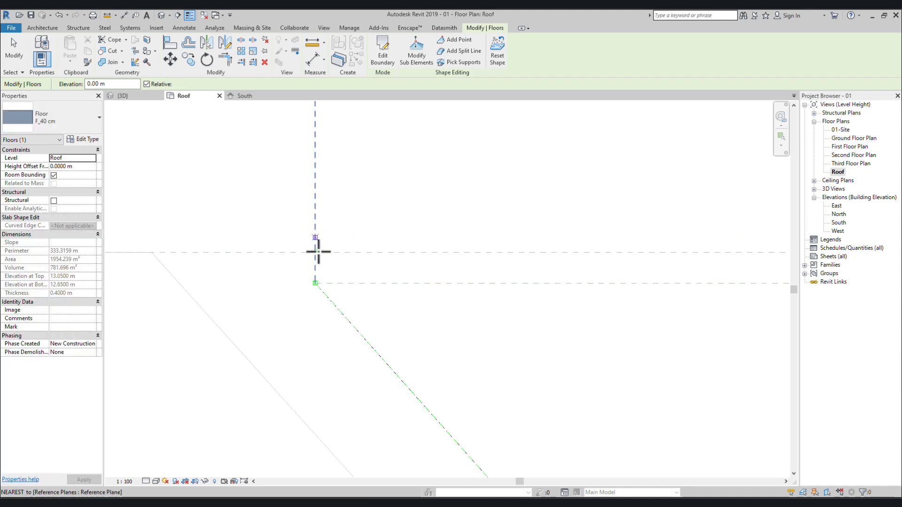
{"action": "left_click", "coordinate": [316, 251]}
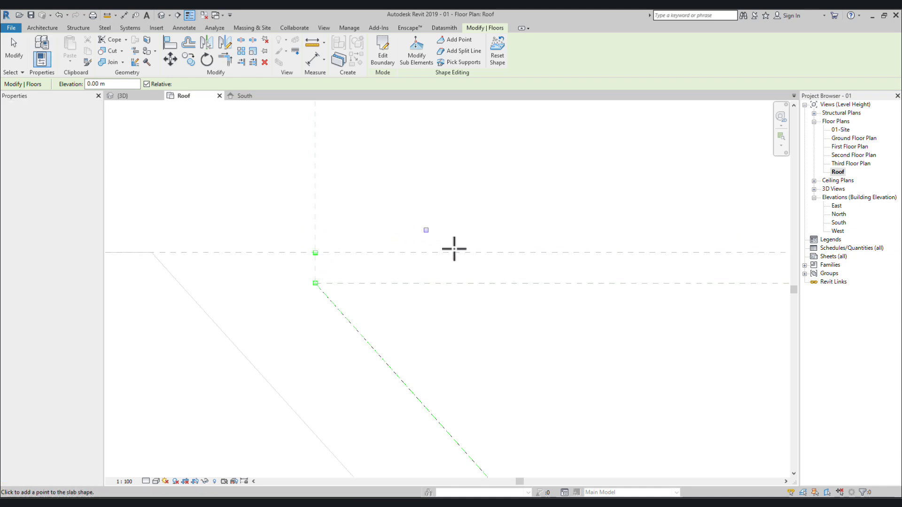
Step: Add a shape point at the triangular opening's upper-right corner, at the foot of the second reference plane
{"action": "scroll", "coordinate": [454, 263], "scroll_direction": "down", "scroll_amount": 10}
{"action": "middle_click_drag", "start_coordinate": [499, 350], "coordinate": [80, 318]}
{"action": "scroll", "coordinate": [612, 260], "scroll_direction": "down", "scroll_amount": 12}
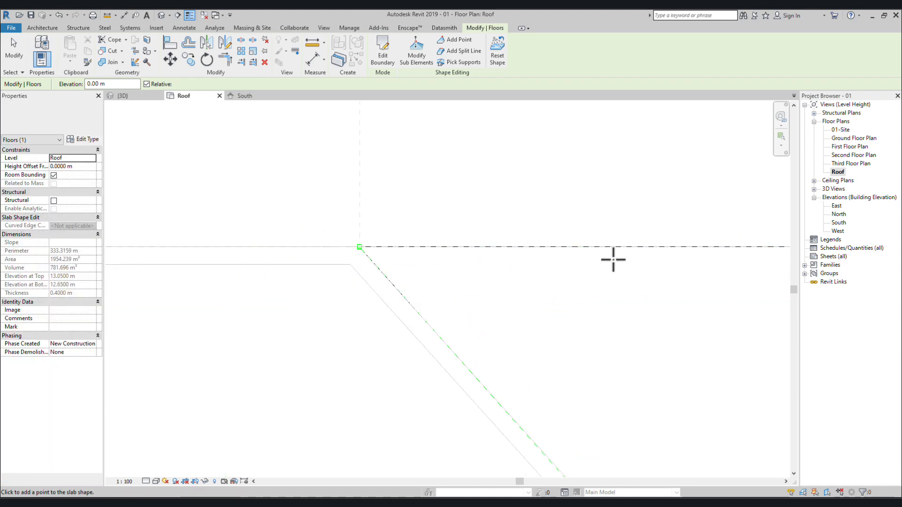
{"action": "scroll", "coordinate": [503, 316], "scroll_direction": "down", "scroll_amount": 3}
{"action": "scroll", "coordinate": [546, 272], "scroll_direction": "up", "scroll_amount": 10}
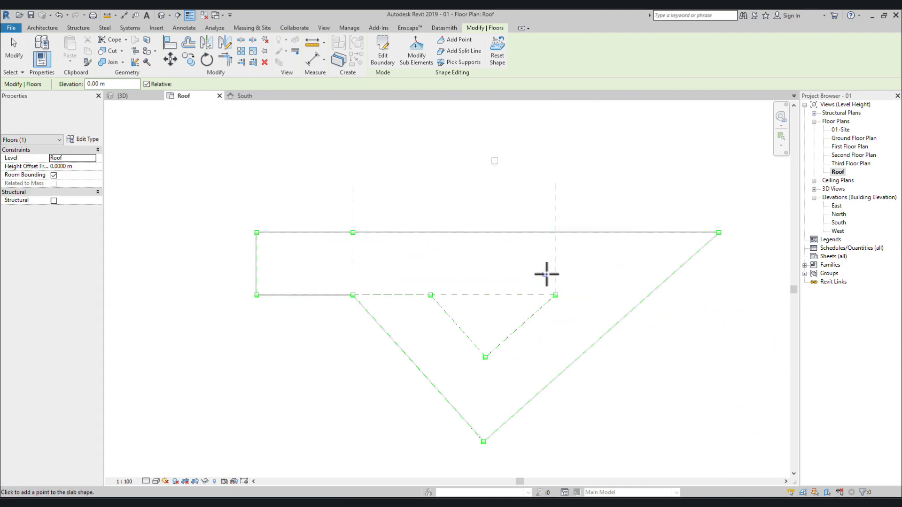
{"action": "scroll", "coordinate": [463, 291], "scroll_direction": "up", "scroll_amount": 2}
{"action": "left_click", "coordinate": [480, 294]}
{"action": "left_click", "coordinate": [483, 292]}
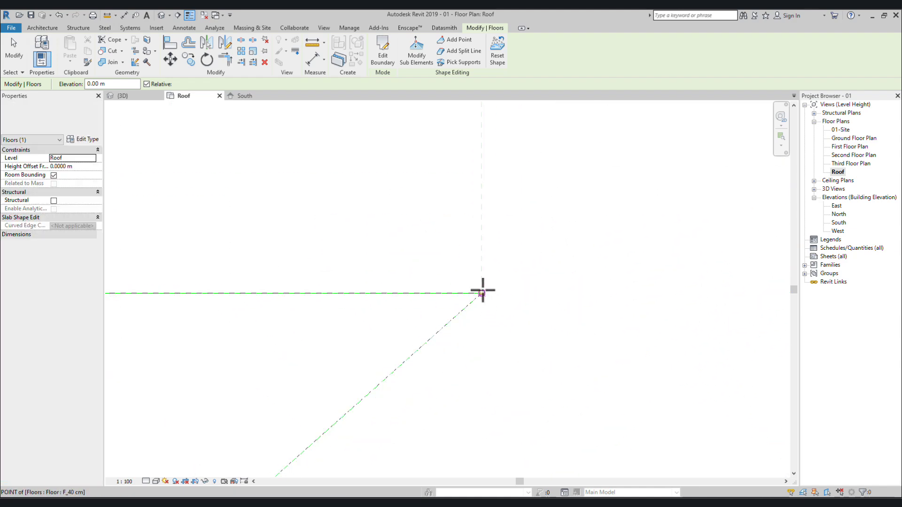
Step: Add a shape point where the floor's upper edge crosses the second reference plane, and finish the shape editing
{"action": "scroll", "coordinate": [445, 321], "scroll_direction": "down", "scroll_amount": 6}
{"action": "scroll", "coordinate": [407, 243], "scroll_direction": "down", "scroll_amount": 3}
{"action": "scroll", "coordinate": [407, 205], "scroll_direction": "up", "scroll_amount": 10}
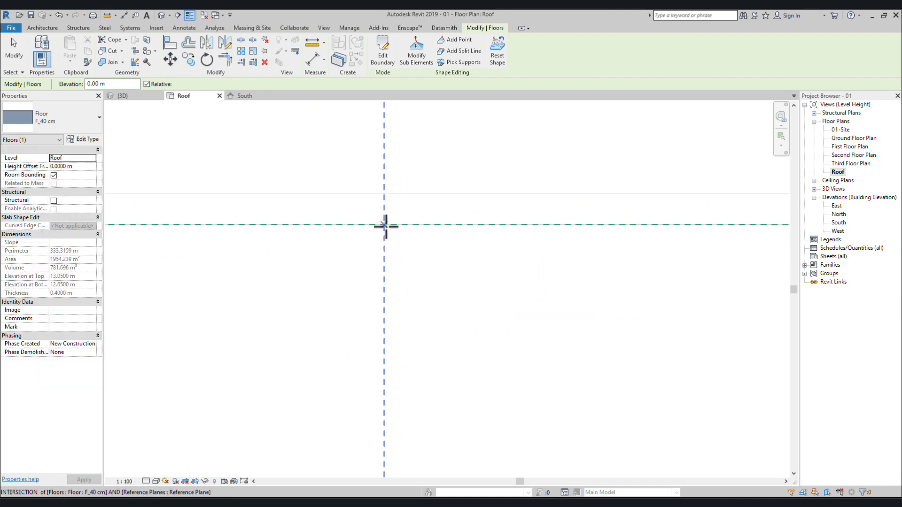
{"action": "left_click", "coordinate": [385, 225]}
{"action": "scroll", "coordinate": [373, 324], "scroll_direction": "down", "scroll_amount": 2}
{"action": "scroll", "coordinate": [368, 359], "scroll_direction": "down", "scroll_amount": 5}
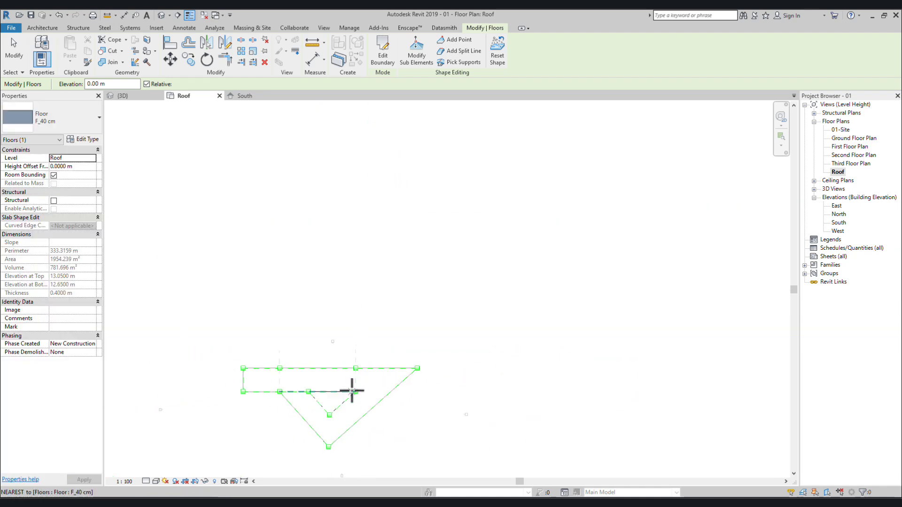
{"action": "scroll", "coordinate": [348, 388], "scroll_direction": "up", "scroll_amount": 1}
{"action": "key", "text": "Escape"}
{"action": "key", "text": "Escape"}
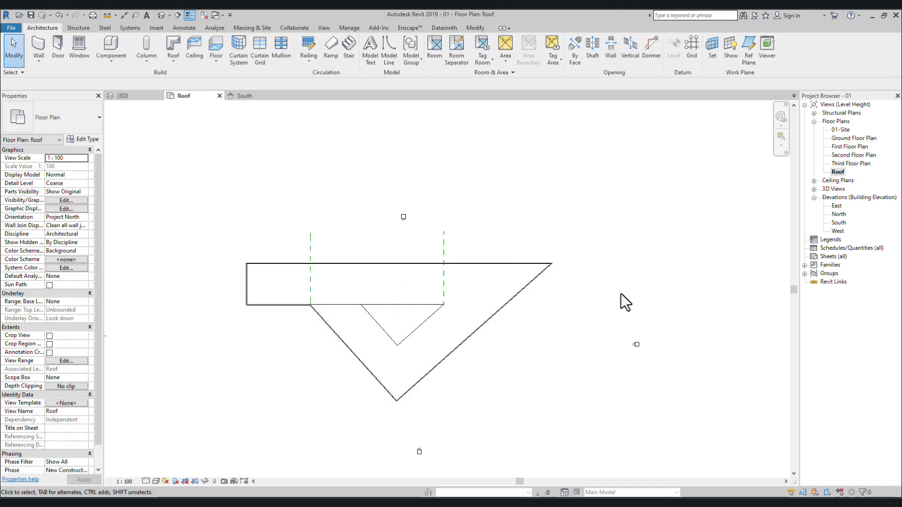
Step: In the South elevation, measure the vertical distance between the Roof level and Level 6 without placing a dimension
{"action": "scroll", "coordinate": [751, 278], "scroll_direction": "up", "scroll_amount": 5}
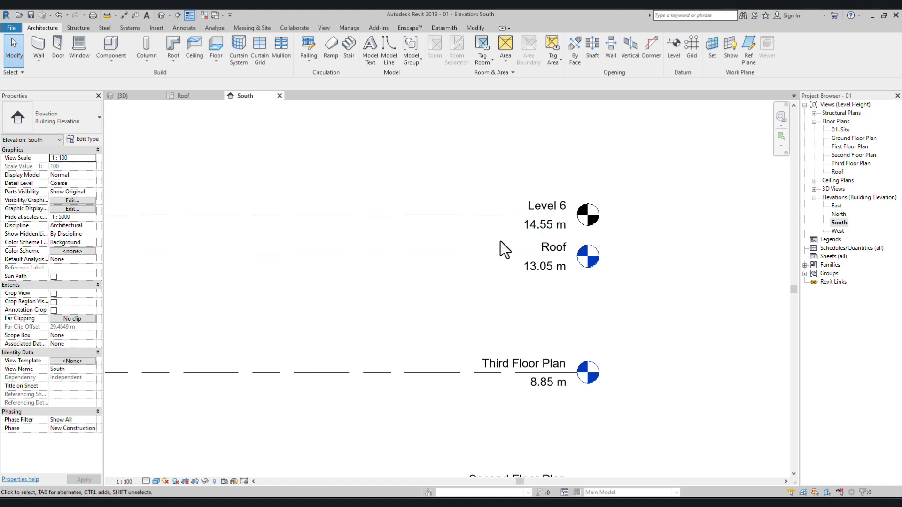
{"action": "scroll", "coordinate": [463, 243], "scroll_direction": "down", "scroll_amount": 2}
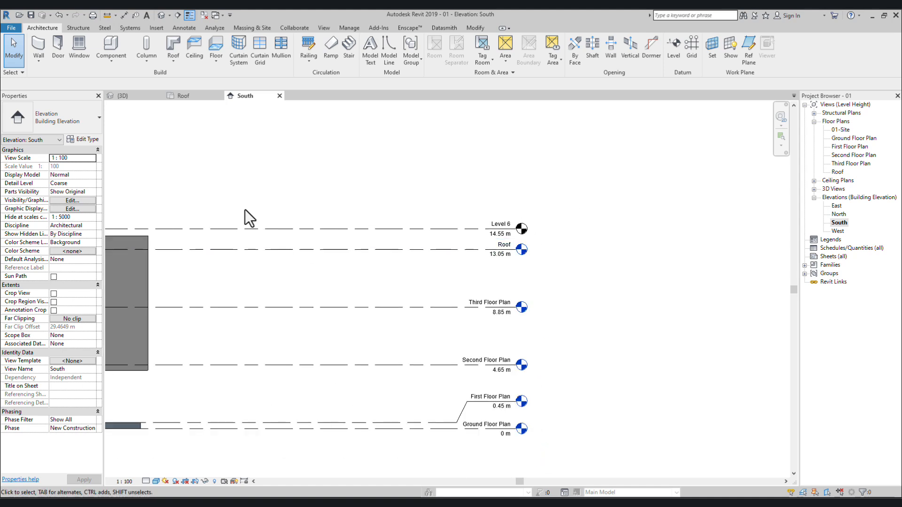
{"action": "left_click", "coordinate": [124, 15]}
{"action": "scroll", "coordinate": [334, 205], "scroll_direction": "up", "scroll_amount": 2}
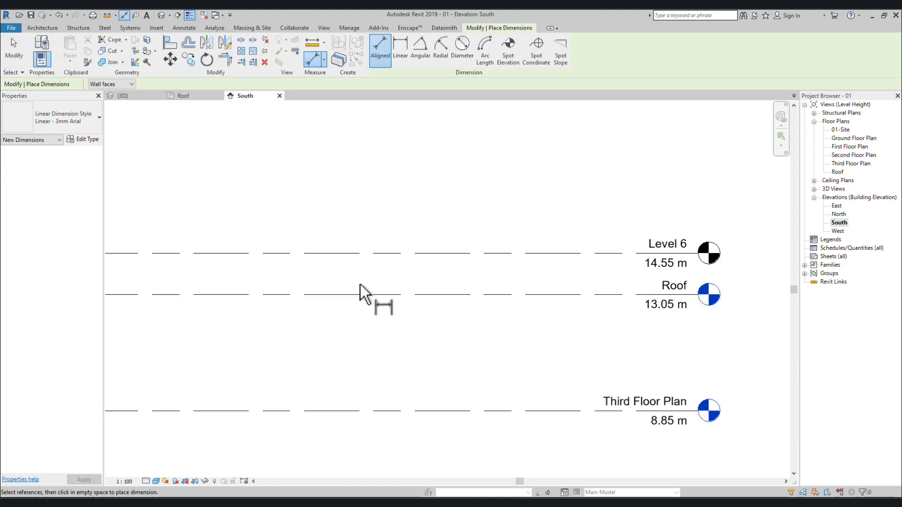
{"action": "left_click", "coordinate": [356, 252]}
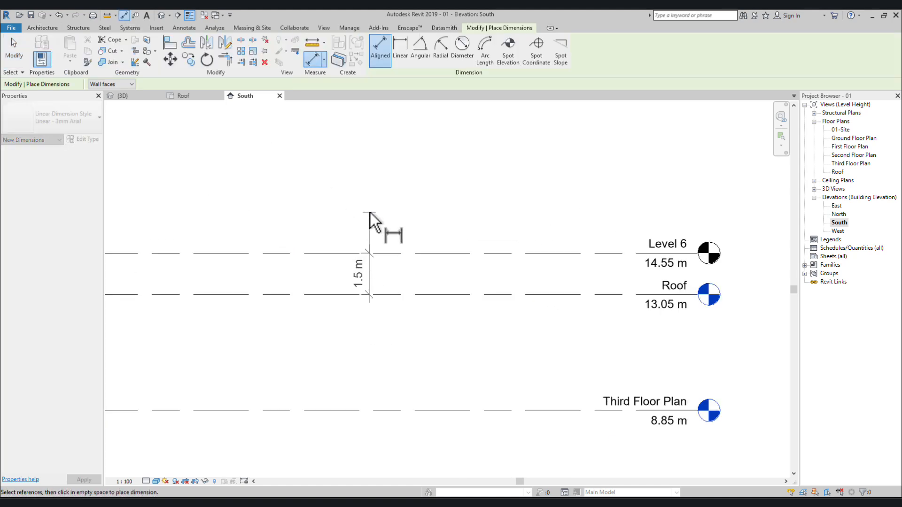
{"action": "key", "text": "Escape"}
{"action": "scroll", "coordinate": [351, 303], "scroll_direction": "down", "scroll_amount": 5}
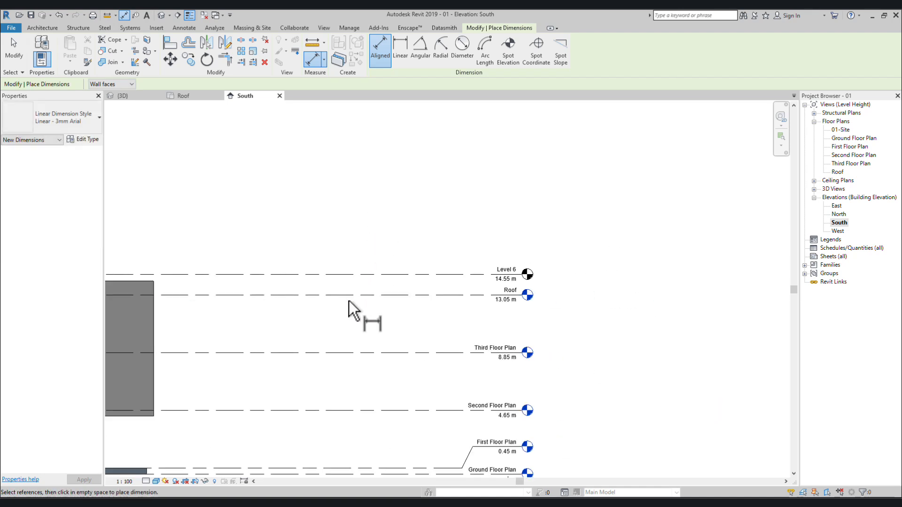
{"action": "middle_click_drag", "start_coordinate": [316, 333], "coordinate": [493, 325]}
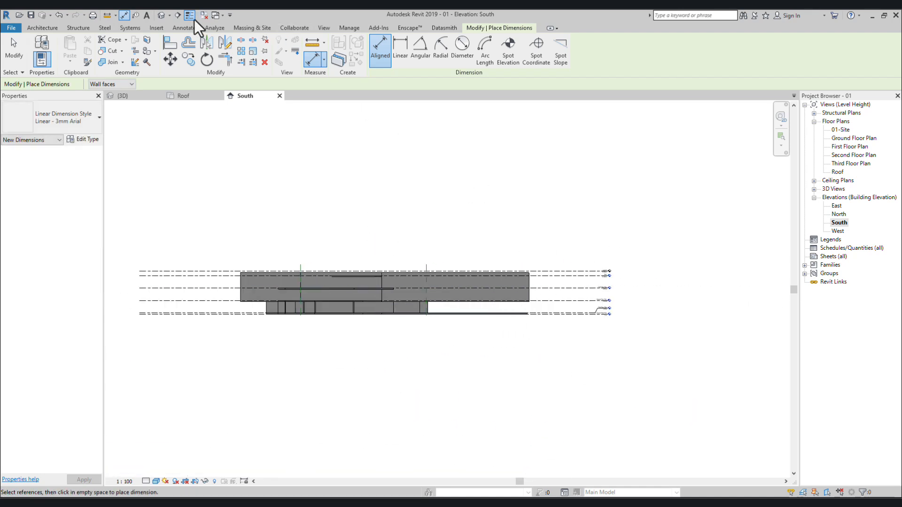
Step: In the 3D view, edit the roof floor's sub-elements and set the edge at the inner wall corner to 1.5 m elevation
{"action": "left_click", "coordinate": [161, 18]}
{"action": "key", "text": "Escape"}
{"action": "key", "text": "Escape"}
{"action": "left_click", "coordinate": [567, 264]}
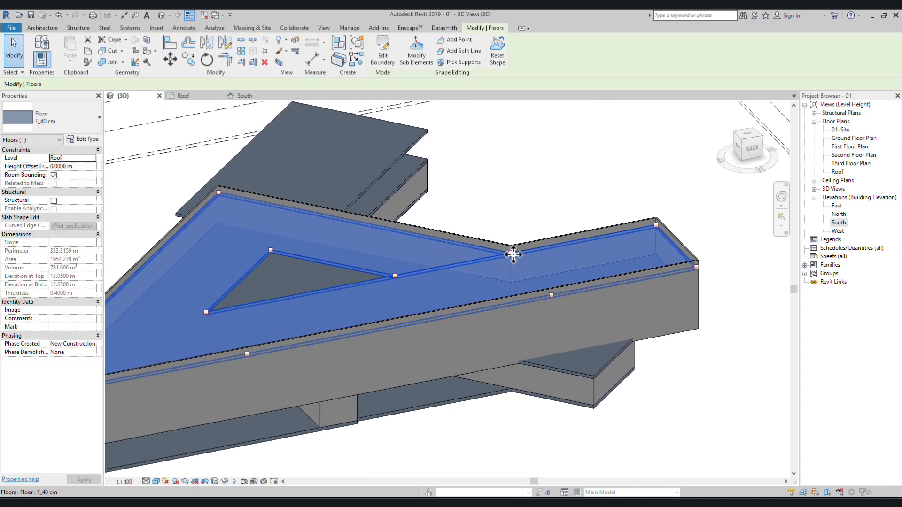
{"action": "scroll", "coordinate": [514, 253], "scroll_direction": "up", "scroll_amount": 5}
{"action": "scroll", "coordinate": [479, 259], "scroll_direction": "up", "scroll_amount": 3}
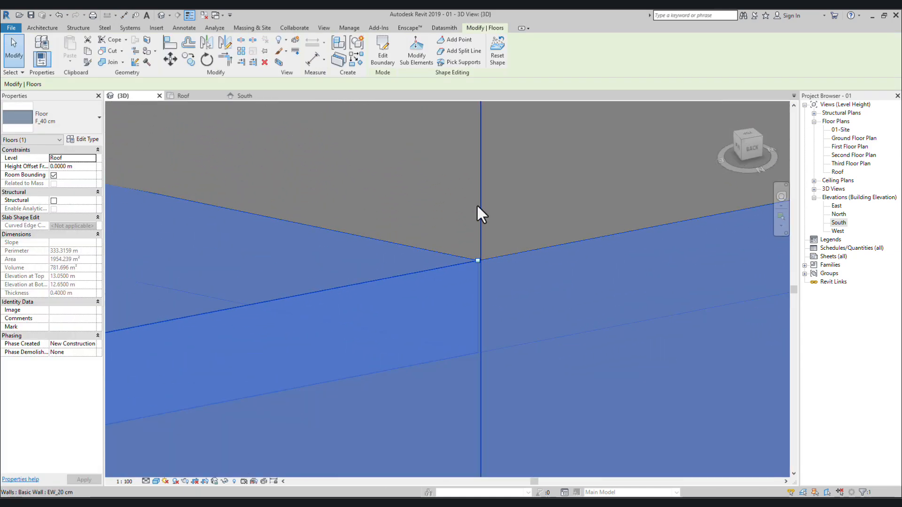
{"action": "left_click", "coordinate": [420, 55]}
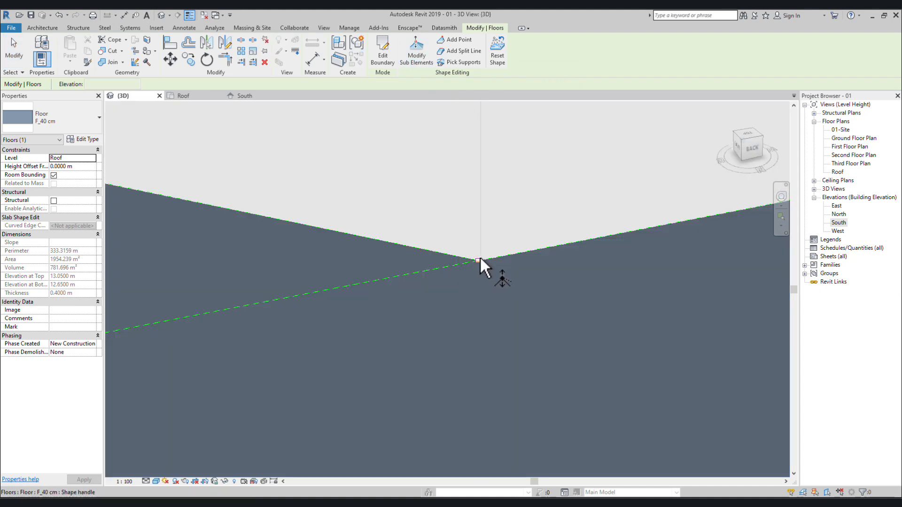
{"action": "left_click", "coordinate": [495, 258]}
{"action": "type", "text": "1"}
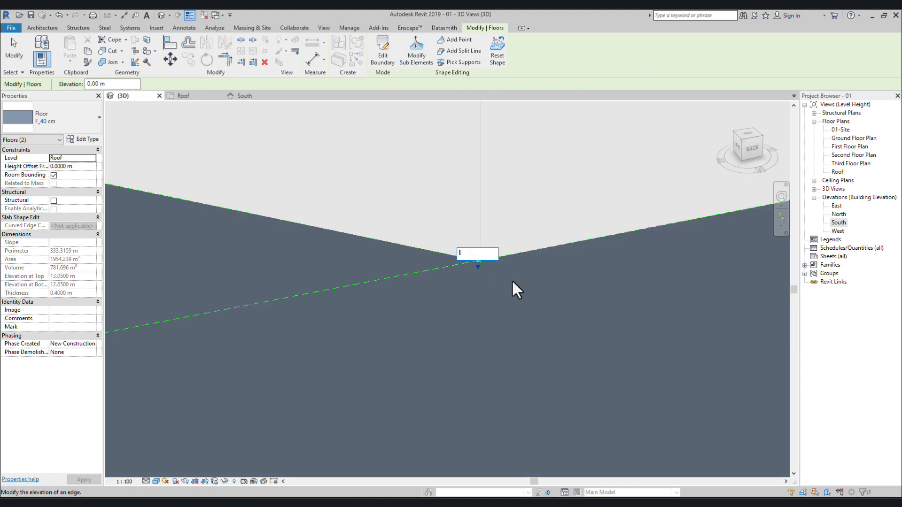
{"action": "type", "text": ".5"}
{"action": "key", "text": "Return"}
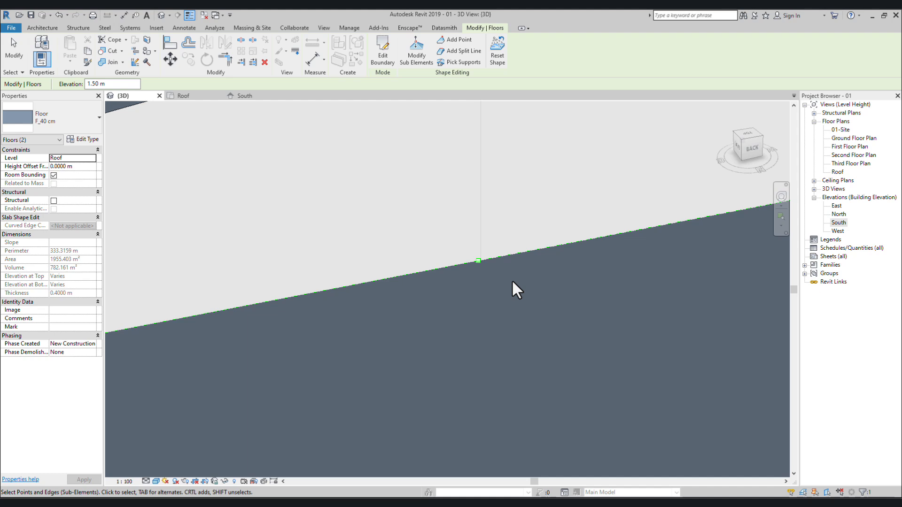
Step: Set the elevation of the roof floor's shape point at the inner wall corner to 1.5 m and finish the shape editing
{"action": "left_click", "coordinate": [479, 262]}
{"action": "left_click", "coordinate": [487, 258]}
{"action": "type", "text": "1.5"}
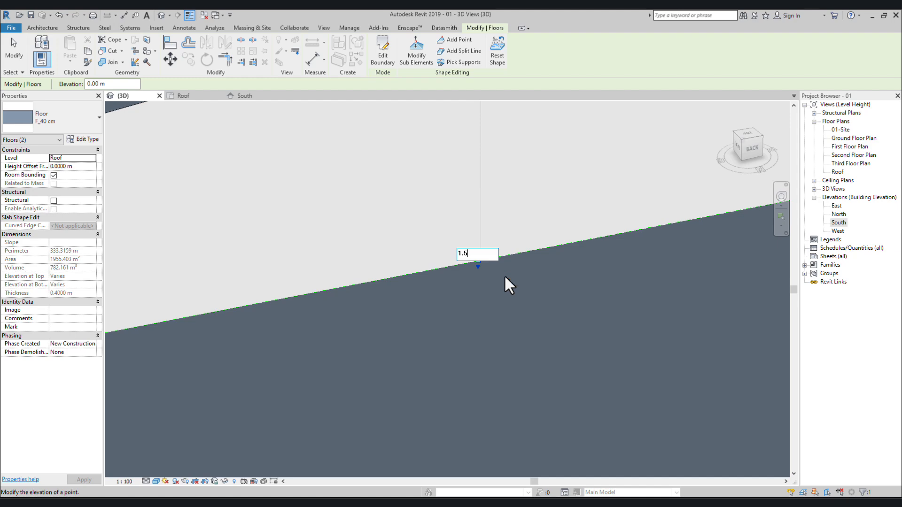
{"action": "key", "text": "Return"}
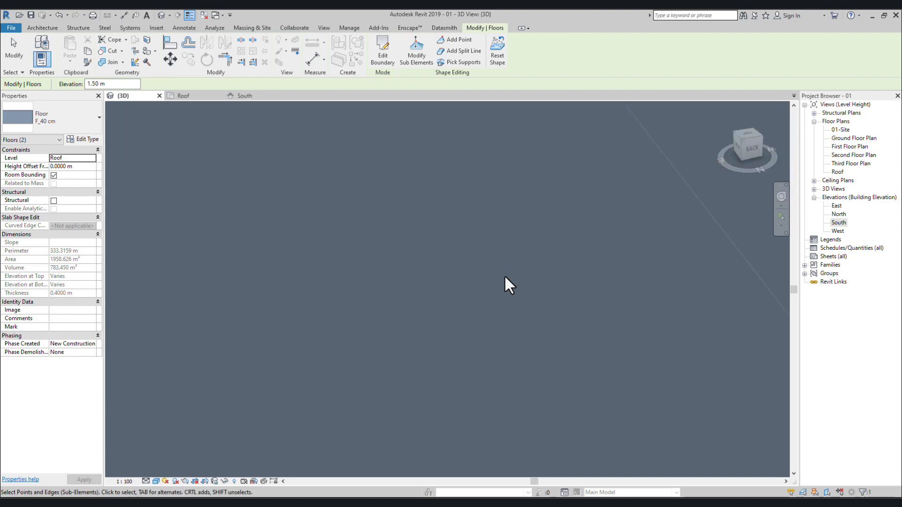
{"action": "scroll", "coordinate": [498, 270], "scroll_direction": "down", "scroll_amount": 4}
{"action": "key", "text": "Escape"}
{"action": "key", "text": "Escape"}
Step: Set the elevation of the roof floor's lower-roof edge at the inner wall corner to 0 m and finish the shape editing
{"action": "middle_click_drag", "start_coordinate": [480, 287], "coordinate": [423, 260], "text": "shift"}
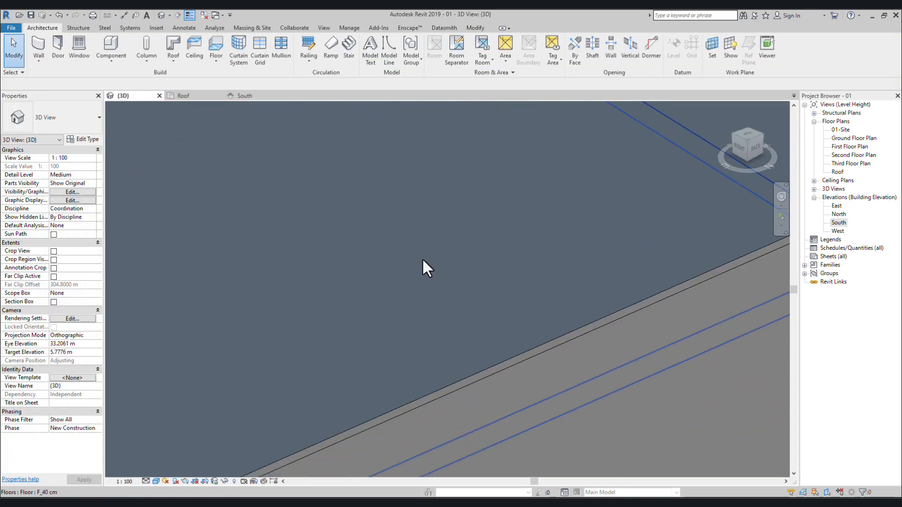
{"action": "scroll", "coordinate": [409, 277], "scroll_direction": "down", "scroll_amount": 3}
{"action": "mouse_move", "coordinate": [393, 298]}
{"action": "middle_mouse_down", "text": "shift"}
{"action": "mouse_move", "coordinate": [461, 298]}
{"action": "mouse_move", "coordinate": [403, 312]}
{"action": "middle_mouse_up", "text": "shift"}
{"action": "scroll", "coordinate": [295, 168], "scroll_direction": "up", "scroll_amount": 5}
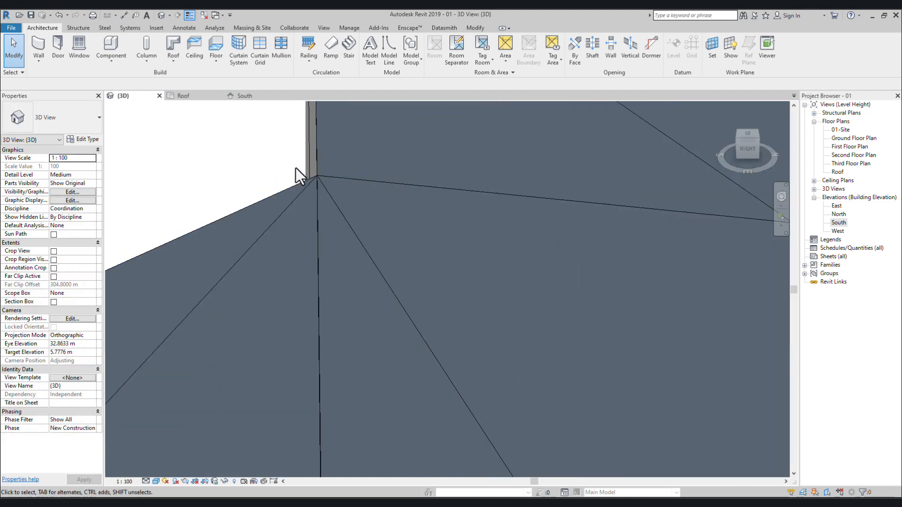
{"action": "scroll", "coordinate": [305, 188], "scroll_direction": "up", "scroll_amount": 3}
{"action": "left_click", "coordinate": [351, 241]}
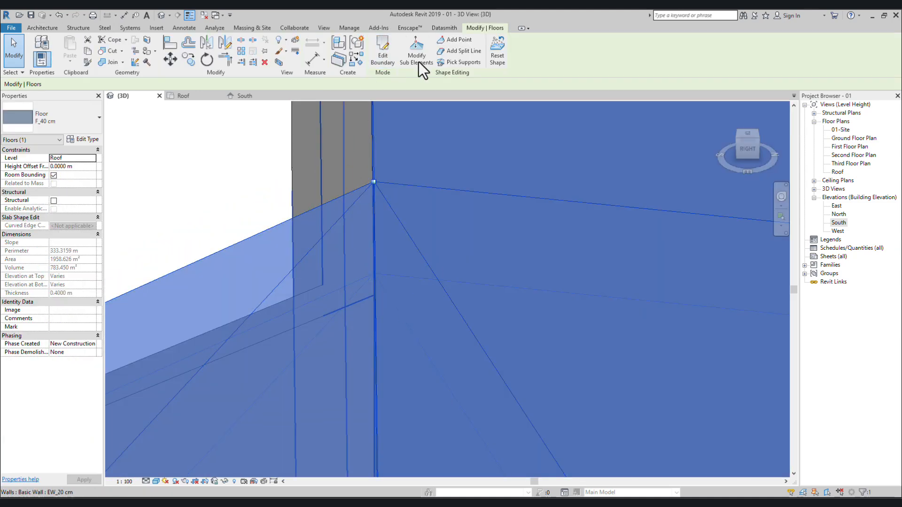
{"action": "left_click", "coordinate": [413, 50]}
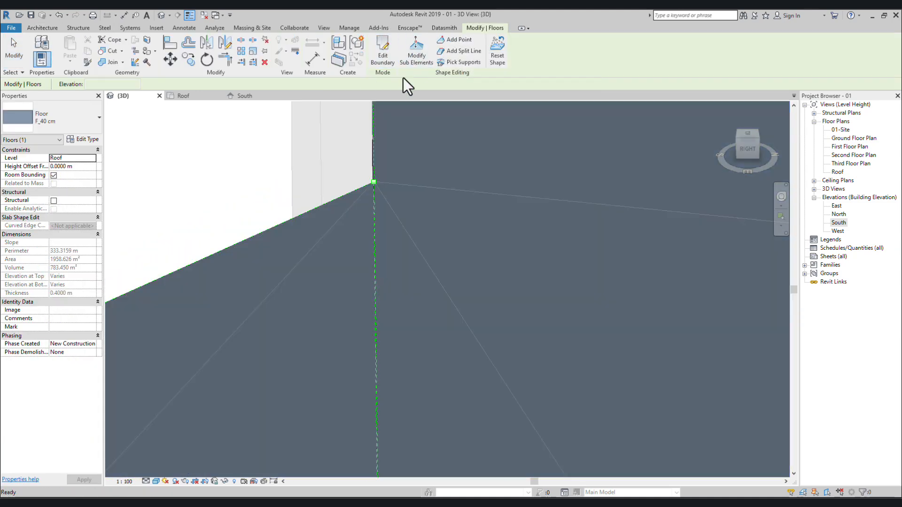
{"action": "scroll", "coordinate": [322, 267], "scroll_direction": "up", "scroll_amount": 3}
{"action": "middle_click_drag", "start_coordinate": [458, 115], "coordinate": [401, 218]}
{"action": "scroll", "coordinate": [401, 218], "scroll_direction": "up", "scroll_amount": 1}
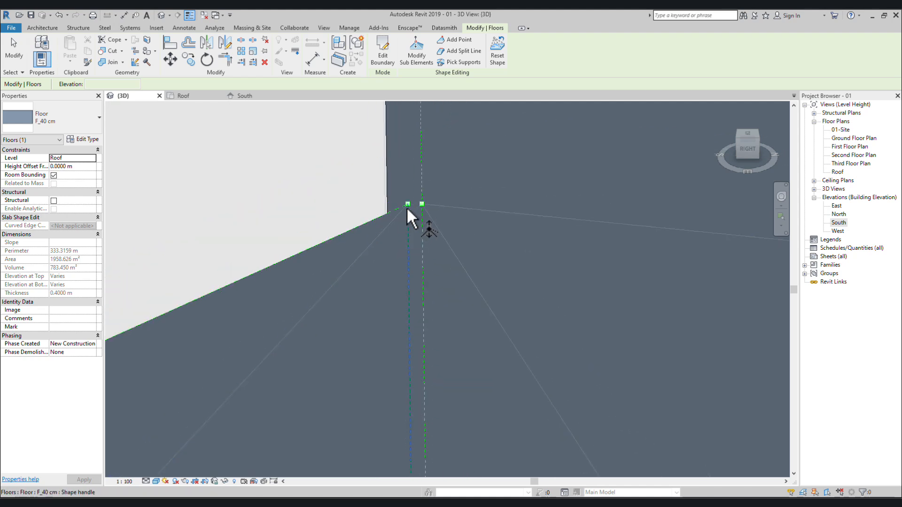
{"action": "left_click", "coordinate": [408, 204]}
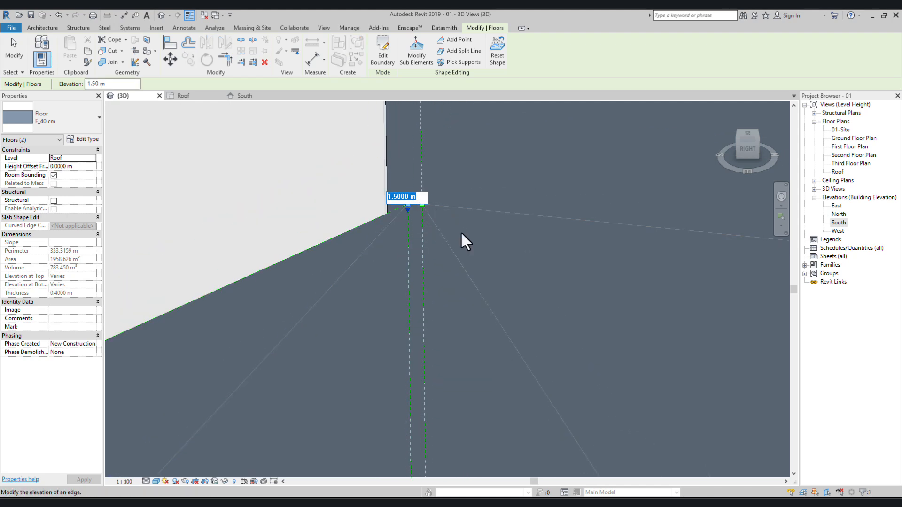
{"action": "type", "text": "0"}
{"action": "key", "text": "Return"}
{"action": "middle_click_drag", "start_coordinate": [461, 231], "coordinate": [515, 354]}
{"action": "key", "text": "Escape"}
{"action": "key", "text": "Escape"}
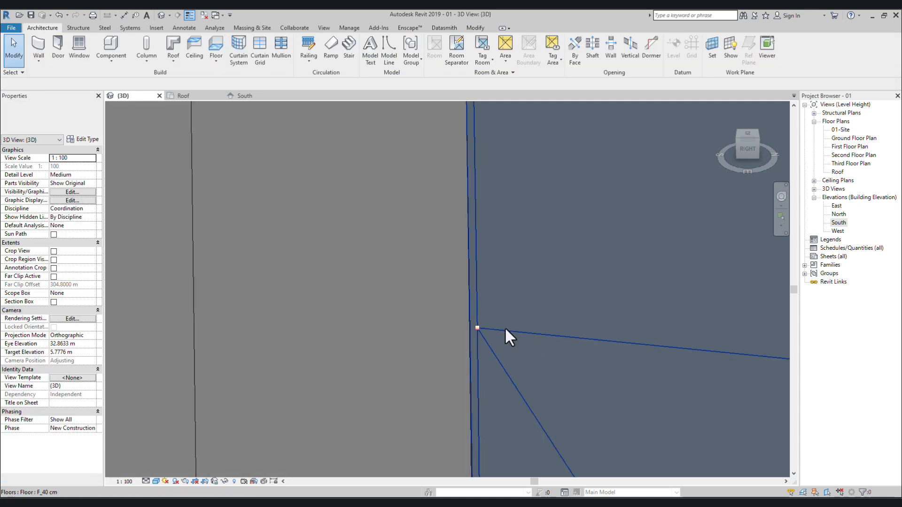
Step: Edit the roof floor's sub-elements and set the wing's end corner point on the inner-corner side to 1.5 m elevation
{"action": "scroll", "coordinate": [505, 330], "scroll_direction": "down", "scroll_amount": 14}
{"action": "middle_click_drag", "start_coordinate": [641, 358], "coordinate": [515, 352]}
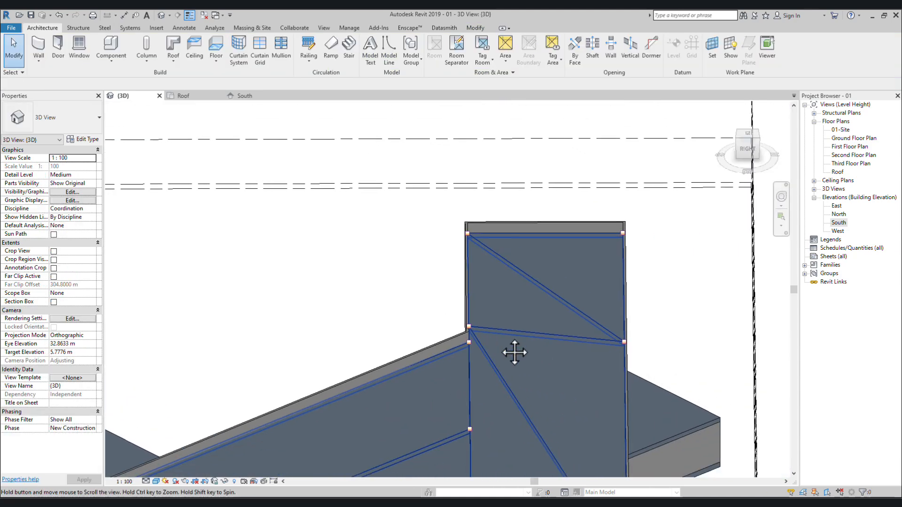
{"action": "scroll", "coordinate": [484, 246], "scroll_direction": "up", "scroll_amount": 3}
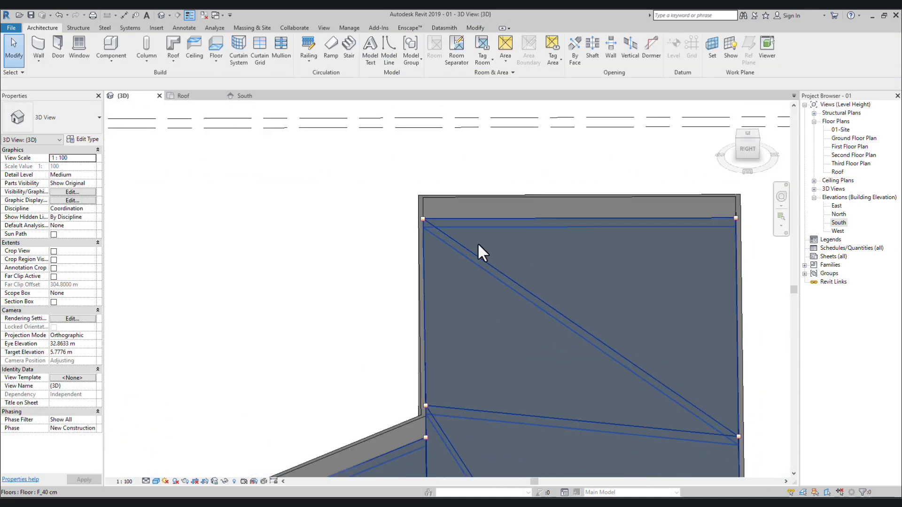
{"action": "left_click", "coordinate": [424, 217]}
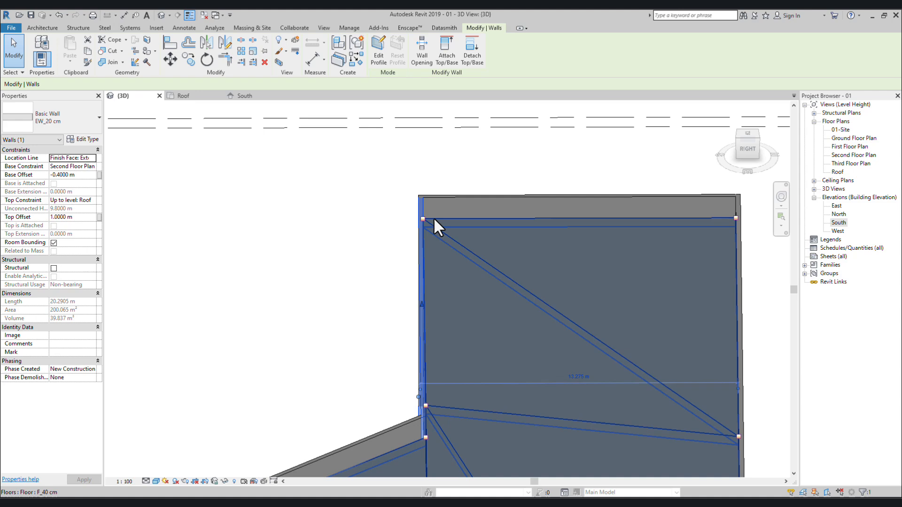
{"action": "left_click", "coordinate": [527, 221]}
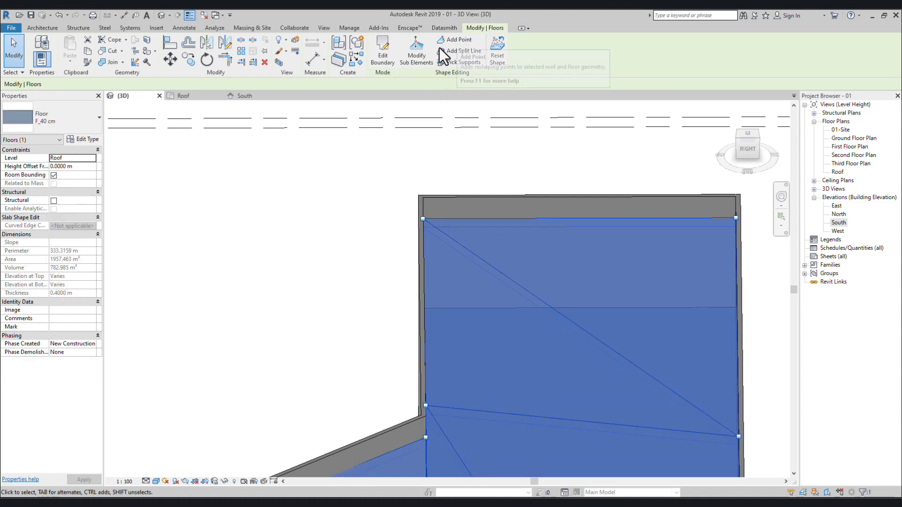
{"action": "left_click", "coordinate": [418, 47]}
{"action": "left_click", "coordinate": [422, 217]}
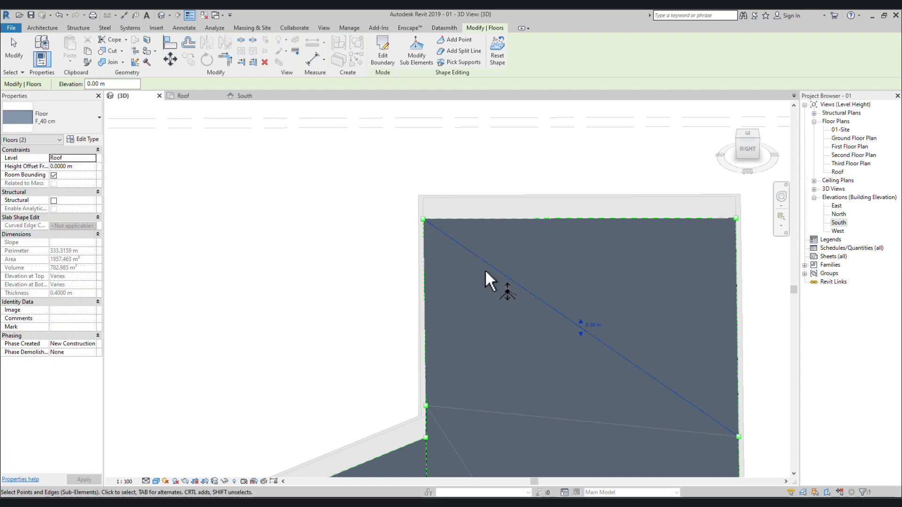
{"action": "middle_click_drag", "start_coordinate": [489, 278], "coordinate": [517, 244], "text": "shift"}
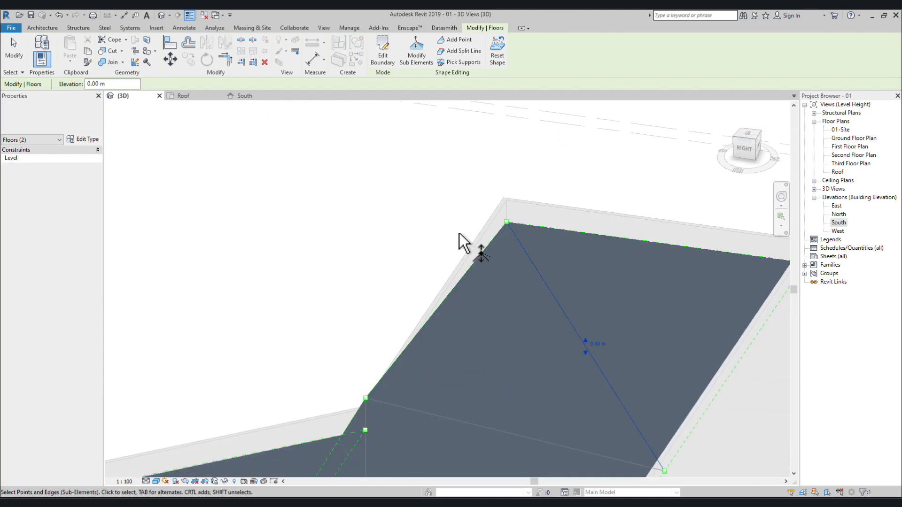
{"action": "left_click", "coordinate": [505, 219]}
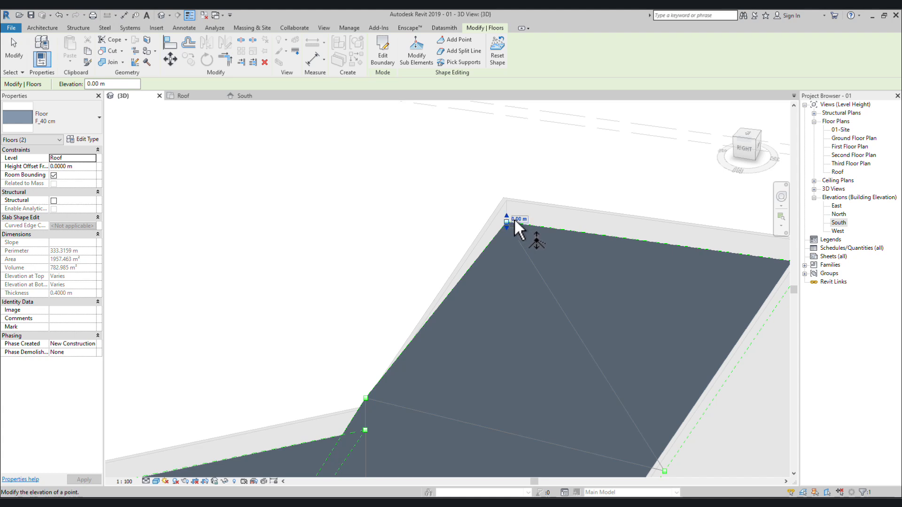
{"action": "left_click", "coordinate": [517, 219]}
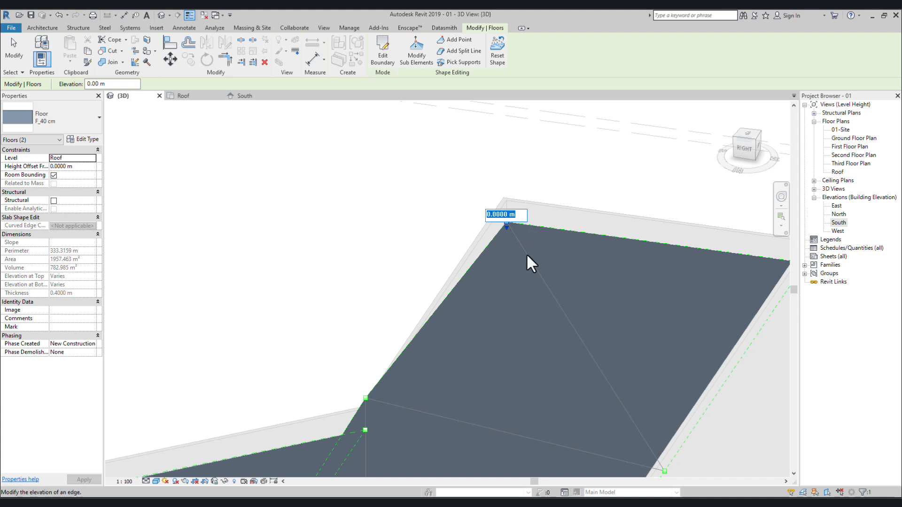
{"action": "type", "text": "1.5"}
{"action": "key", "text": "Return"}
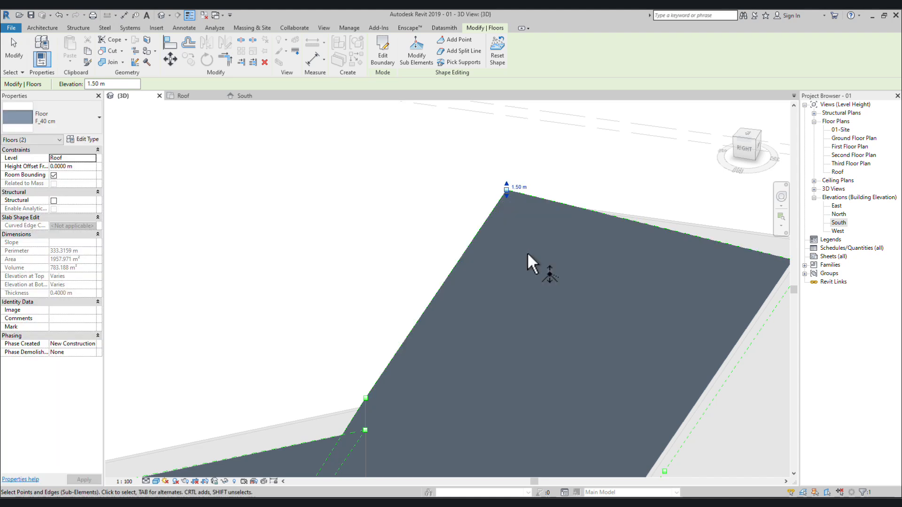
Step: Set the elevation of the shape point at the wing's other end corner, on the outer long side, to 1.5 m
{"action": "mouse_move", "coordinate": [527, 254]}
{"action": "middle_mouse_down", "text": "shift"}
{"action": "mouse_move", "coordinate": [655, 191]}
{"action": "mouse_move", "coordinate": [482, 228]}
{"action": "mouse_move", "coordinate": [538, 254]}
{"action": "mouse_move", "coordinate": [538, 265]}
{"action": "mouse_move", "coordinate": [568, 244]}
{"action": "mouse_move", "coordinate": [526, 252]}
{"action": "middle_mouse_up", "text": "shift"}
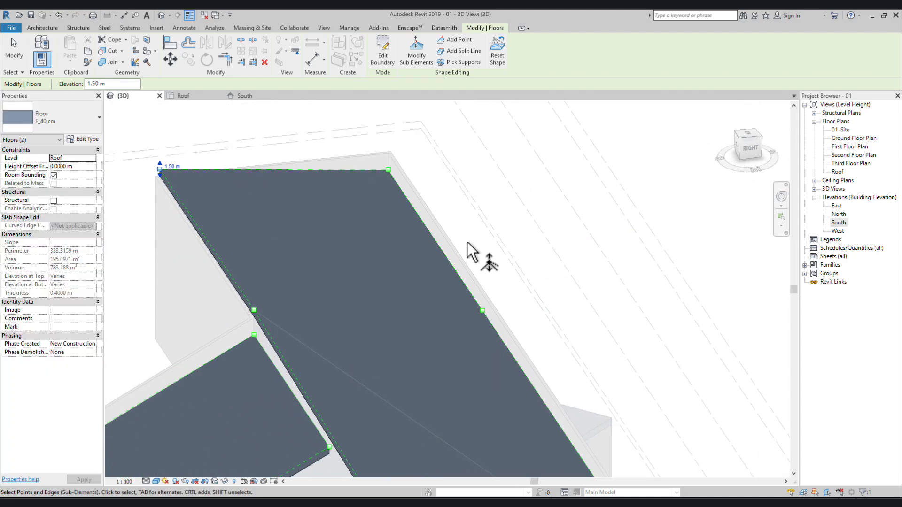
{"action": "scroll", "coordinate": [388, 168], "scroll_direction": "up", "scroll_amount": 2}
{"action": "left_click", "coordinate": [397, 165]}
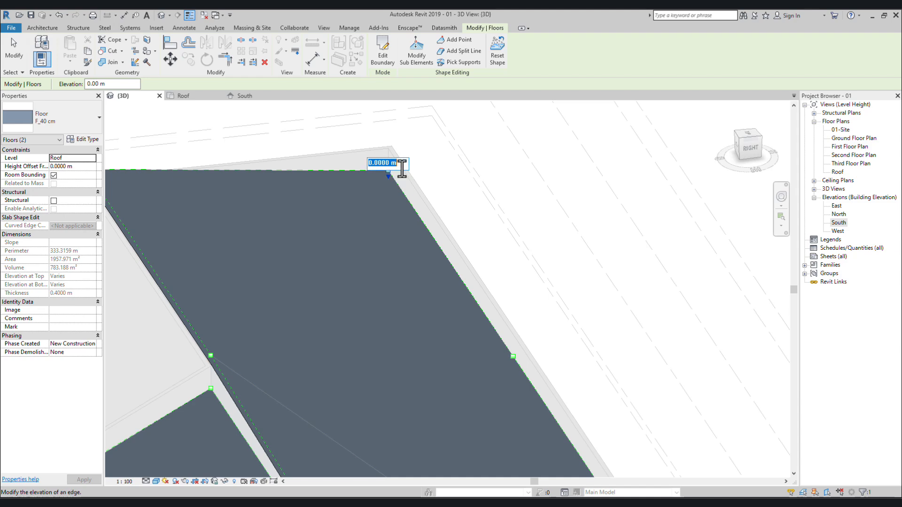
{"action": "type", "text": "1.5"}
{"action": "key", "text": "Return"}
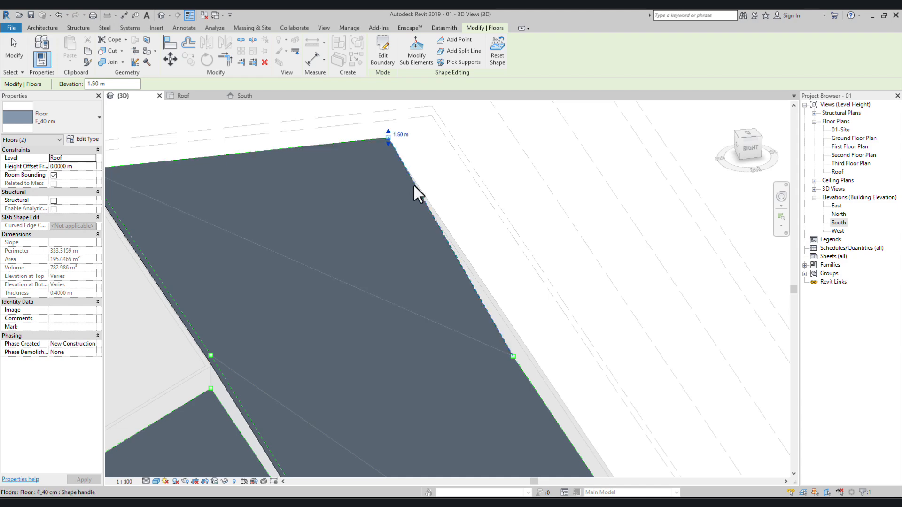
Step: Set the elevation of the shape point on the outer long edge, opposite the inner wall corner, to 1.5 m
{"action": "middle_click_drag", "start_coordinate": [413, 185], "coordinate": [319, 219], "text": "shift"}
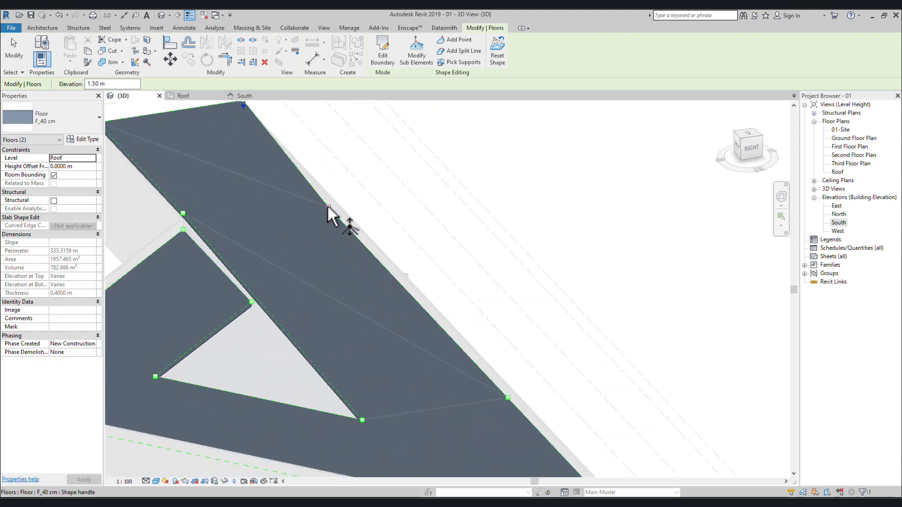
{"action": "left_click", "coordinate": [329, 207]}
{"action": "left_click", "coordinate": [339, 201]}
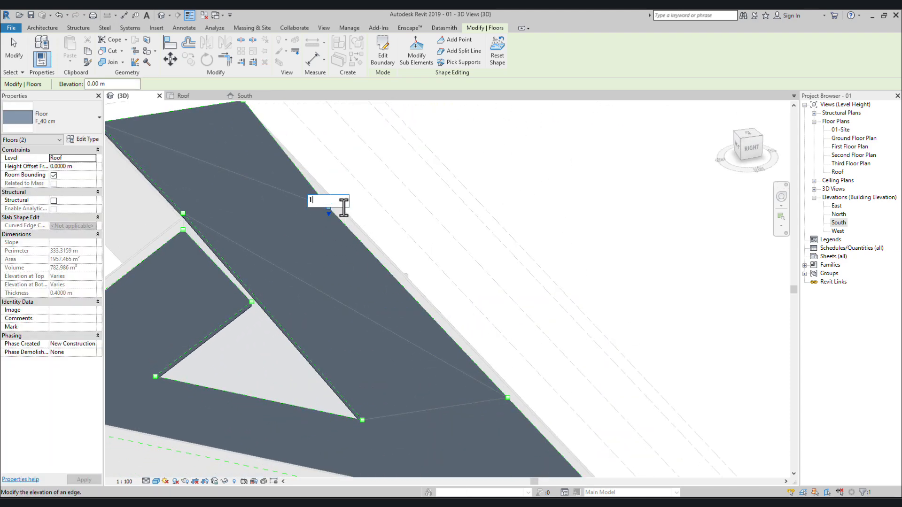
{"action": "key", "text": "Return"}
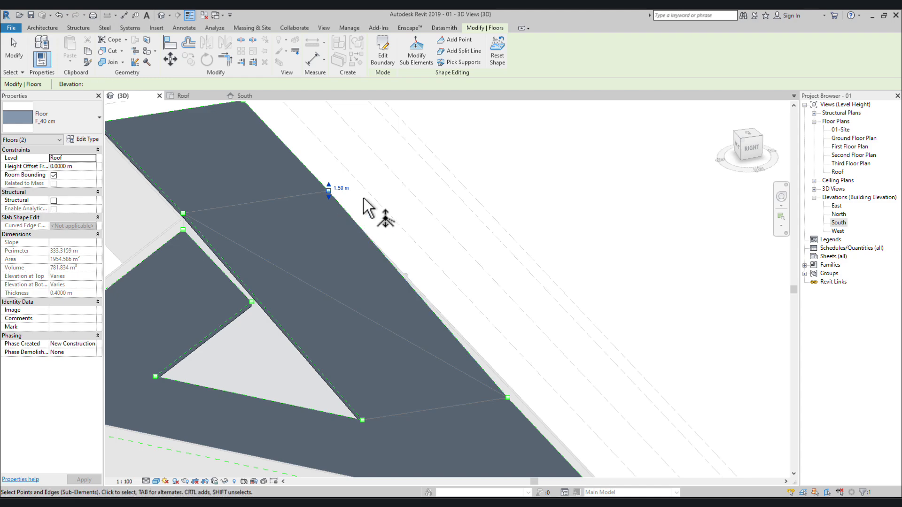
{"action": "scroll", "coordinate": [370, 321], "scroll_direction": "down", "scroll_amount": 5}
{"action": "middle_click_drag", "start_coordinate": [370, 321], "coordinate": [407, 303], "text": "shift"}
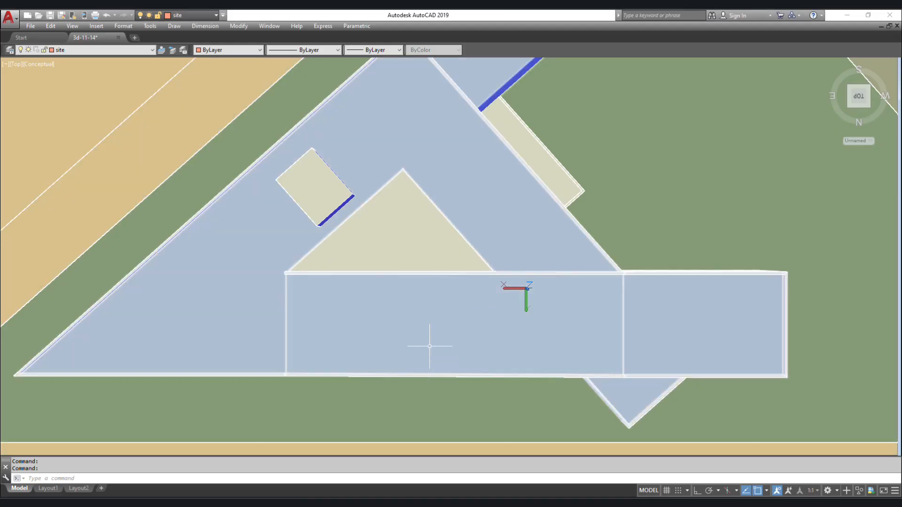
Step: Switch to AutoCAD and examine the reference building's roof slope in a 3D view
{"action": "left_click", "coordinate": [830, 66]}
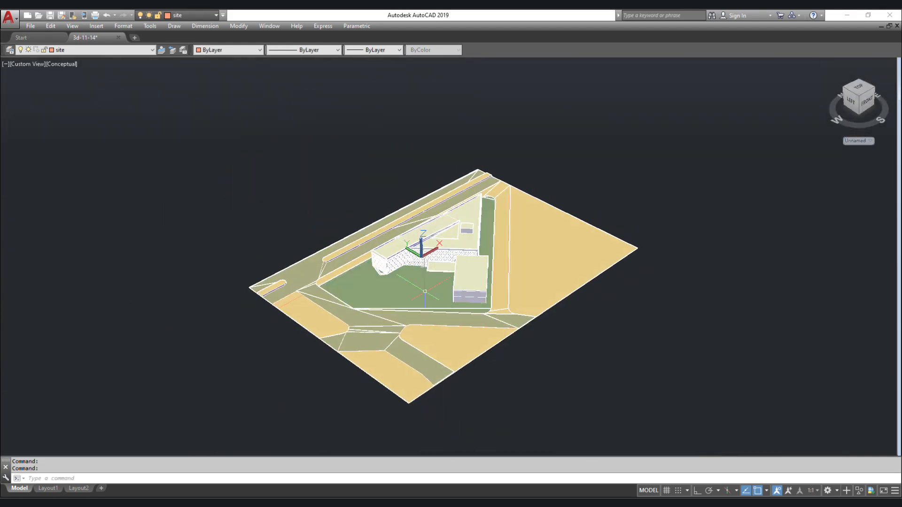
{"action": "middle_click_drag", "start_coordinate": [425, 292], "coordinate": [677, 242], "text": "shift"}
{"action": "scroll", "coordinate": [553, 288], "scroll_direction": "up", "scroll_amount": 4}
{"action": "scroll", "coordinate": [489, 302], "scroll_direction": "up", "scroll_amount": 3}
{"action": "middle_click_drag", "start_coordinate": [489, 302], "coordinate": [540, 303], "text": "shift"}
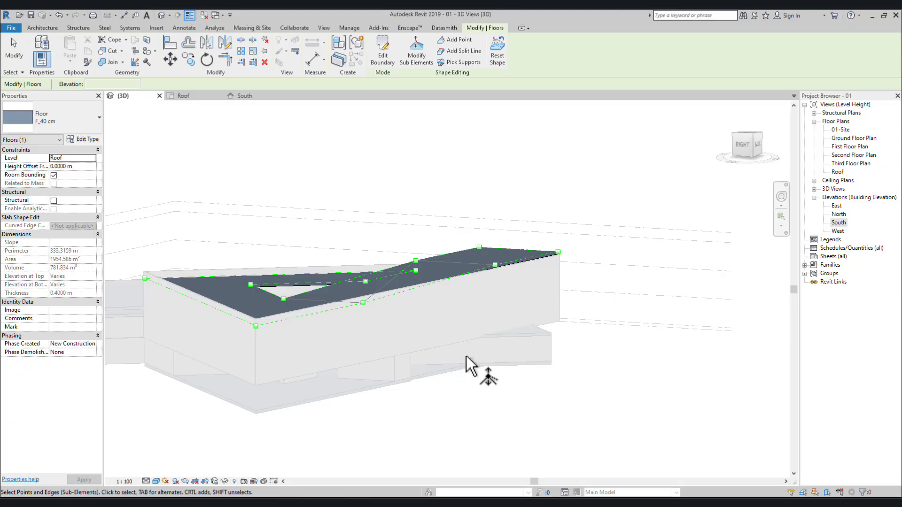
Step: Return to Revit and finish editing the roof floor's shape
{"action": "middle_click_drag", "start_coordinate": [467, 356], "coordinate": [478, 389], "text": "shift"}
{"action": "key", "text": "Escape"}
{"action": "key", "text": "Escape"}
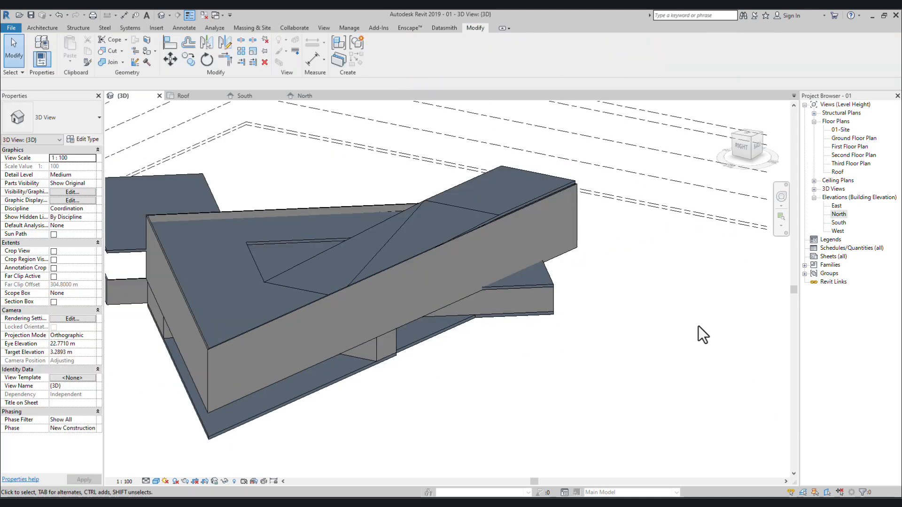
Step: Start editing the profile of the long exterior wall along the raised wing and show it in the North elevation
{"action": "left_click", "coordinate": [571, 232]}
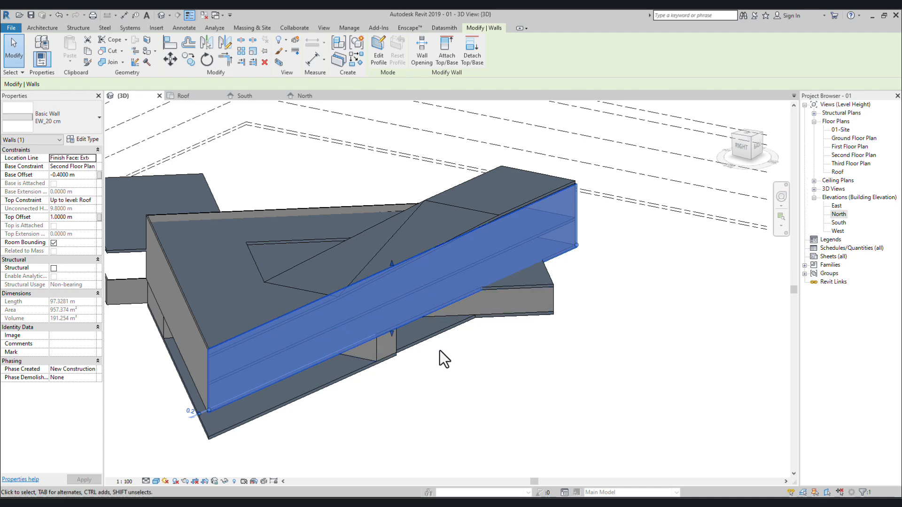
{"action": "left_click", "coordinate": [381, 42]}
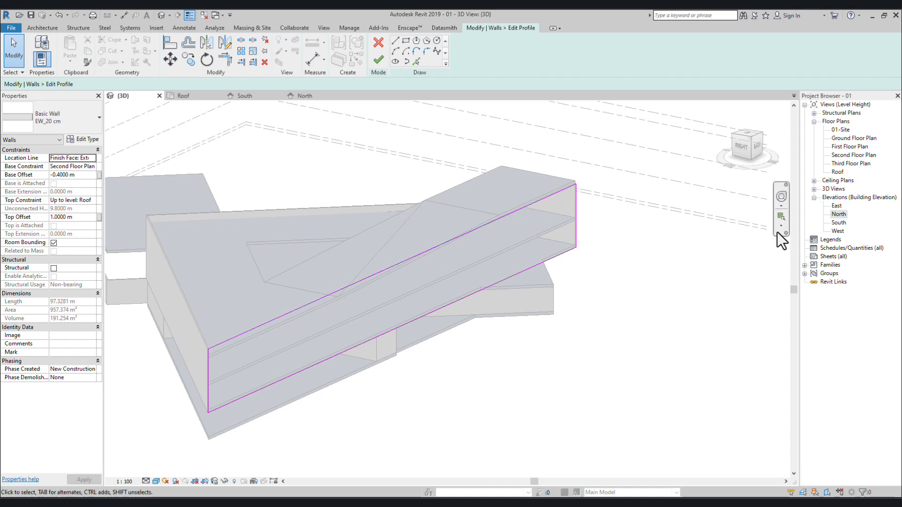
{"action": "double_click", "coordinate": [839, 214]}
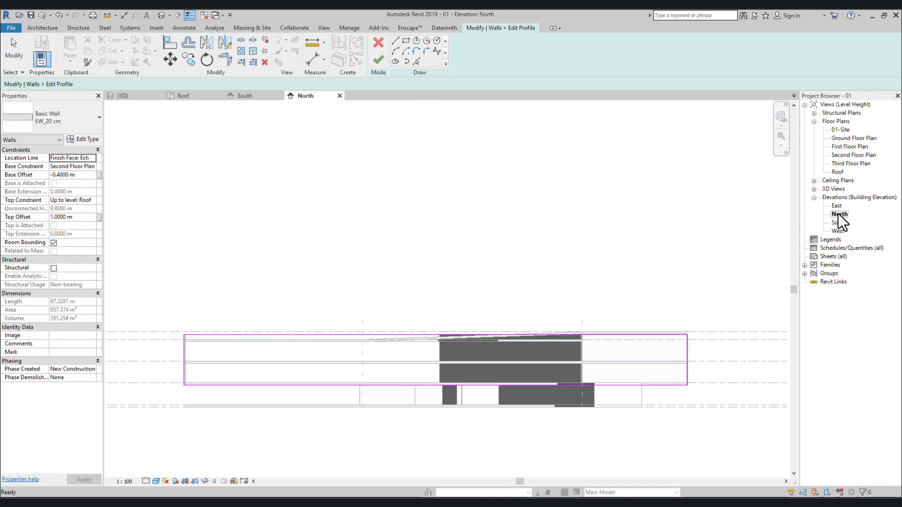
{"action": "middle_click_drag", "start_coordinate": [477, 294], "coordinate": [483, 248]}
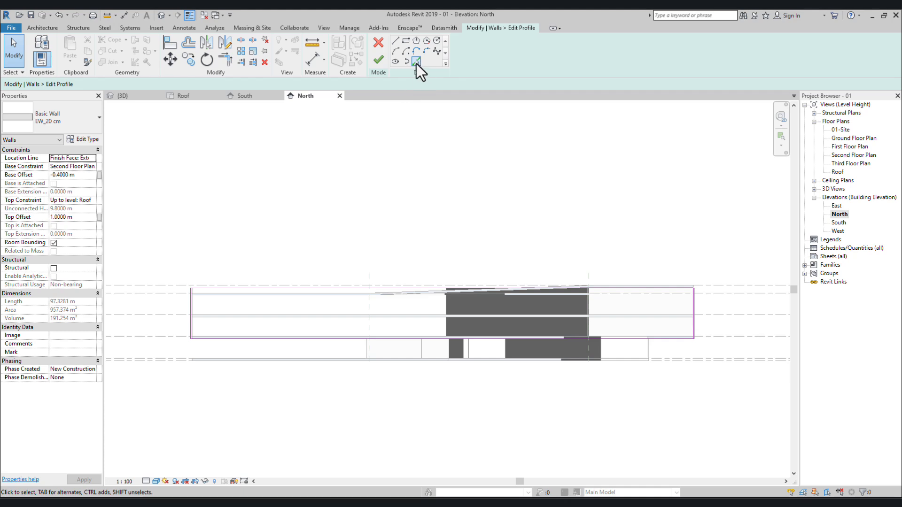
Step: Use Pick Lines to add a wall profile line offset 1 m above the roof floor's sloping top edge
{"action": "left_click", "coordinate": [417, 62]}
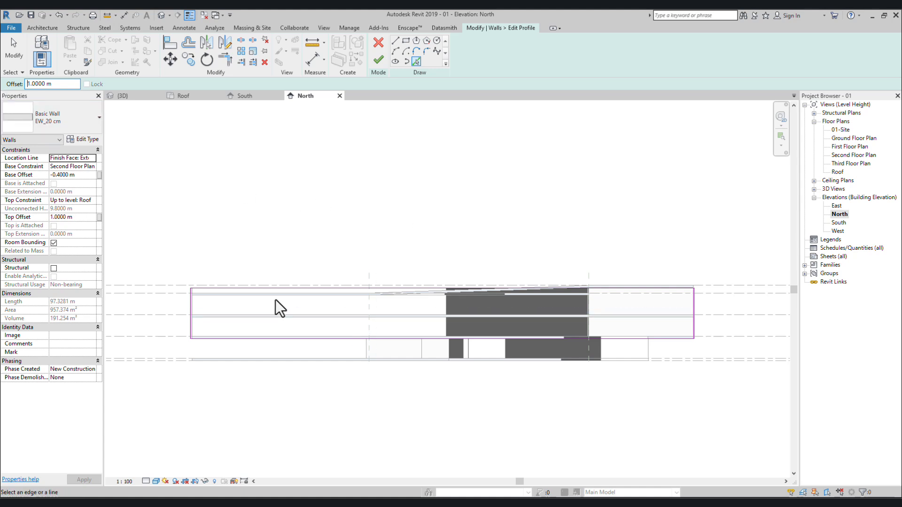
{"action": "scroll", "coordinate": [258, 301], "scroll_direction": "up", "scroll_amount": 8}
{"action": "scroll", "coordinate": [413, 290], "scroll_direction": "down", "scroll_amount": 5}
{"action": "middle_click_drag", "start_coordinate": [684, 281], "coordinate": [528, 289]}
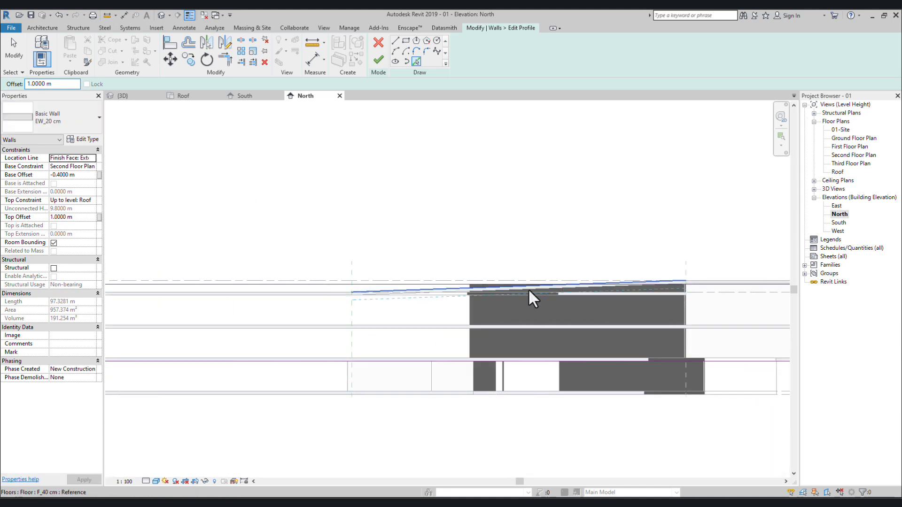
{"action": "scroll", "coordinate": [470, 293], "scroll_direction": "up", "scroll_amount": 4}
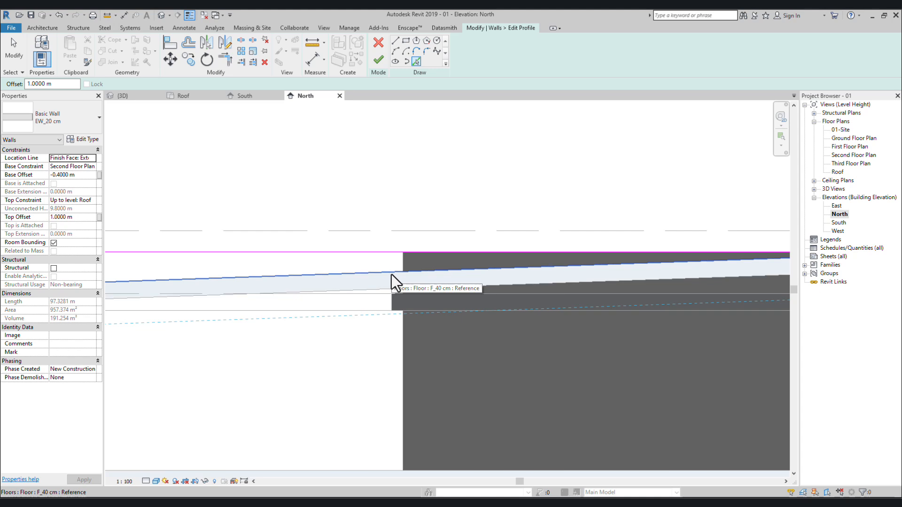
{"action": "scroll", "coordinate": [423, 279], "scroll_direction": "down", "scroll_amount": 5}
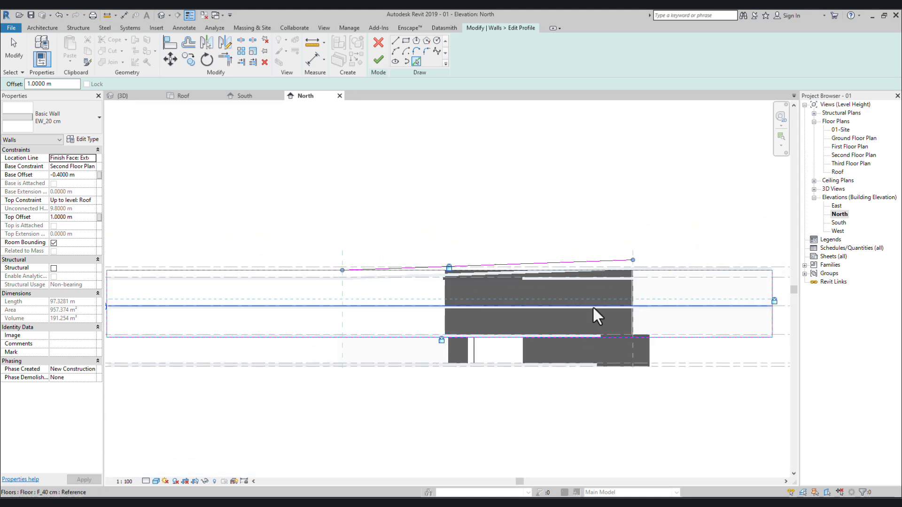
{"action": "scroll", "coordinate": [622, 277], "scroll_direction": "up", "scroll_amount": 4}
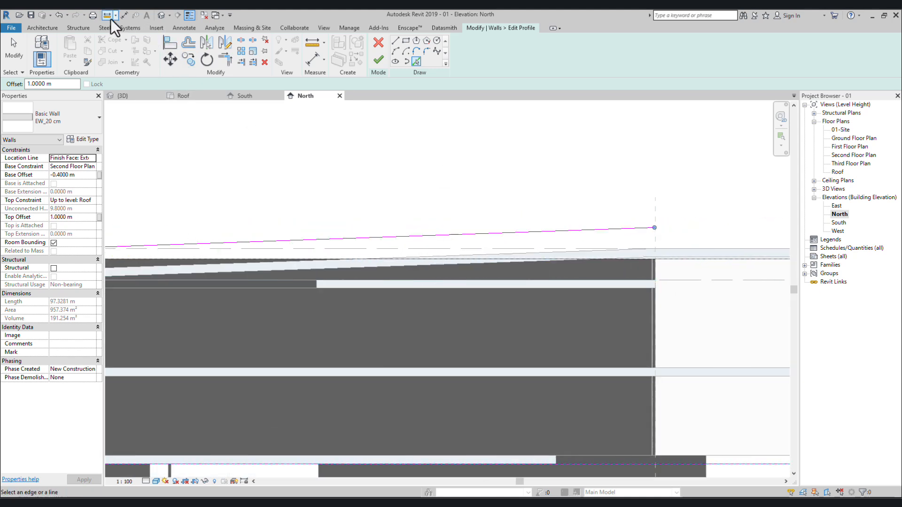
Step: Measure the distance between the new sloping profile line and the roof floor's top edge
{"action": "left_click", "coordinate": [108, 15]}
{"action": "scroll", "coordinate": [587, 252], "scroll_direction": "up", "scroll_amount": 3}
{"action": "left_click", "coordinate": [594, 232]}
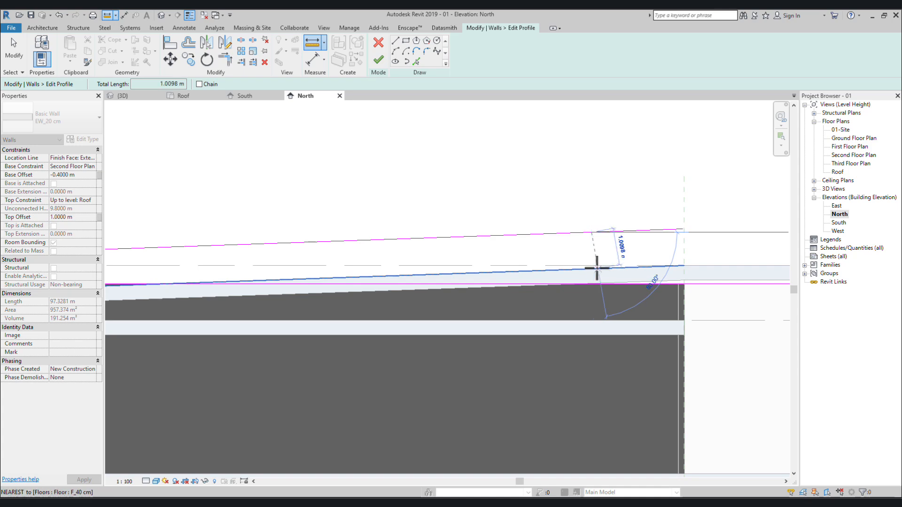
{"action": "left_click", "coordinate": [596, 268]}
{"action": "scroll", "coordinate": [604, 255], "scroll_direction": "up", "scroll_amount": 4}
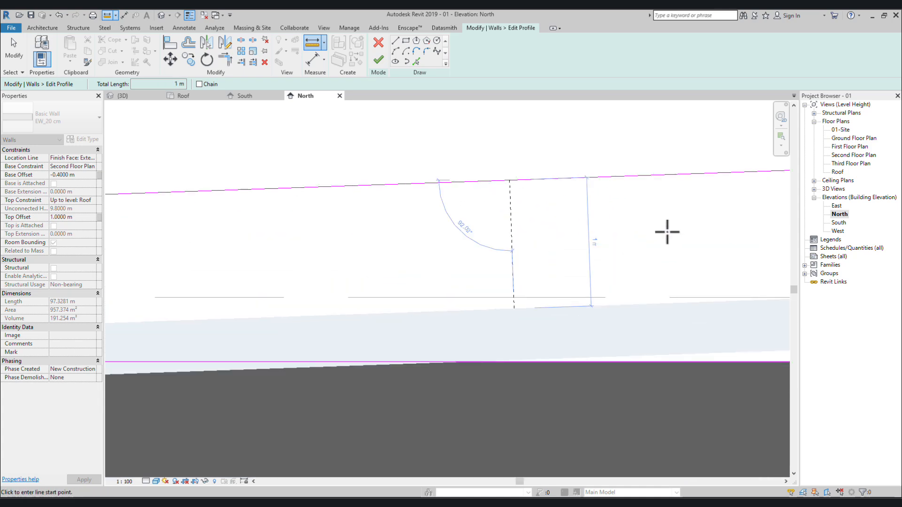
{"action": "scroll", "coordinate": [573, 262], "scroll_direction": "down", "scroll_amount": 4}
{"action": "key", "text": "Escape"}
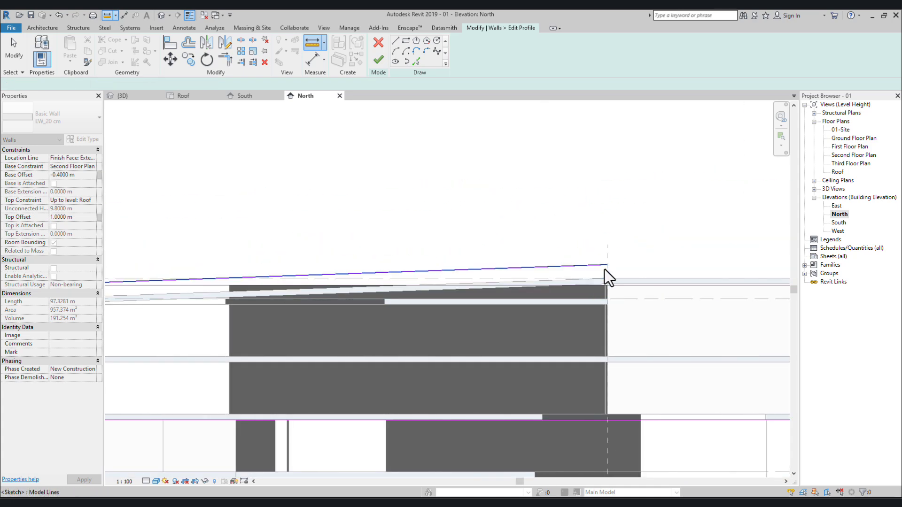
Step: Use Pick Lines to add a profile line offset 1 m above the top edge of the raised flat roof floor
{"action": "middle_click_drag", "start_coordinate": [608, 278], "coordinate": [590, 314]}
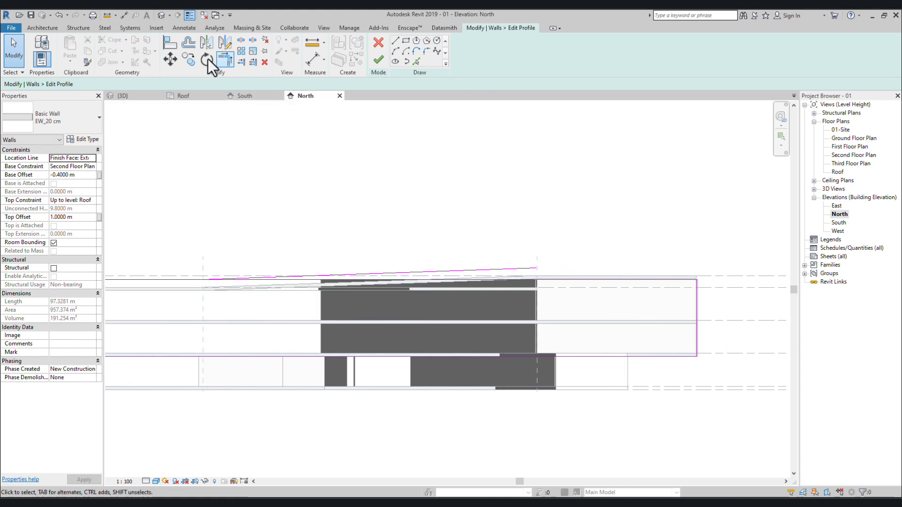
{"action": "left_click", "coordinate": [418, 63]}
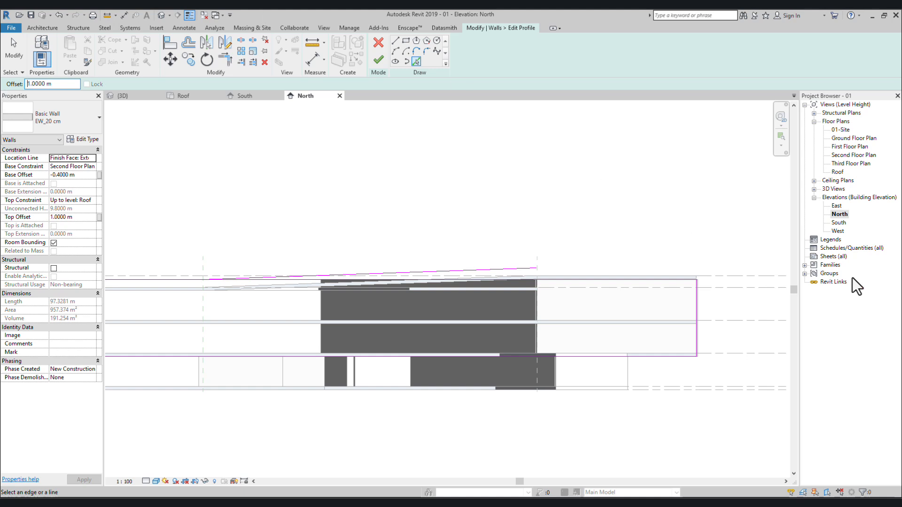
{"action": "scroll", "coordinate": [627, 275], "scroll_direction": "up", "scroll_amount": 5}
{"action": "left_click", "coordinate": [591, 294]}
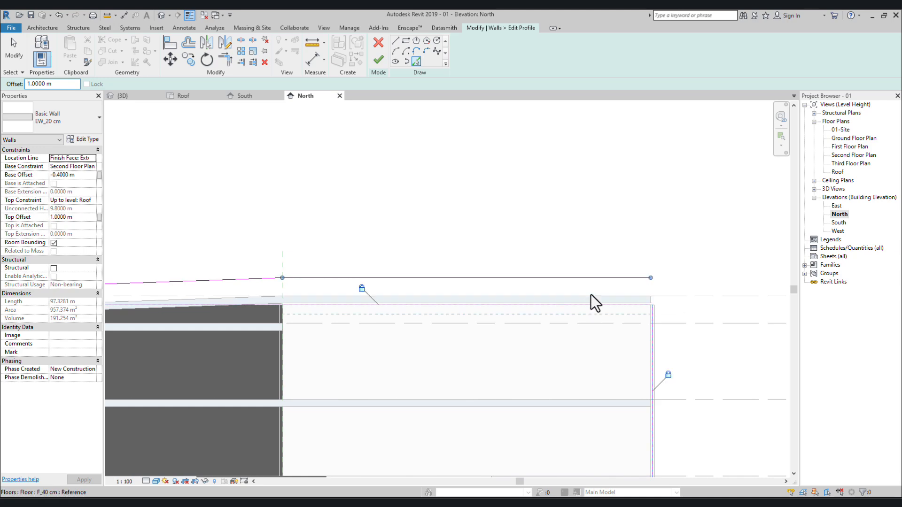
{"action": "scroll", "coordinate": [416, 316], "scroll_direction": "down", "scroll_amount": 3}
{"action": "middle_click_drag", "start_coordinate": [416, 316], "coordinate": [660, 334]}
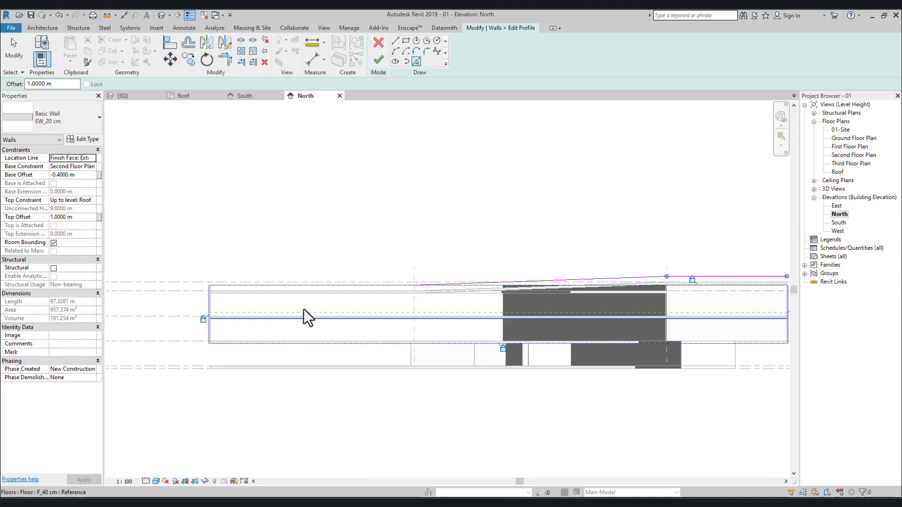
Step: Check the spacing between the wall's original top profile line and the low roof floor with an aligned dimension
{"action": "key", "text": "Escape"}
{"action": "left_click", "coordinate": [124, 15]}
{"action": "scroll", "coordinate": [219, 309], "scroll_direction": "up", "scroll_amount": 3}
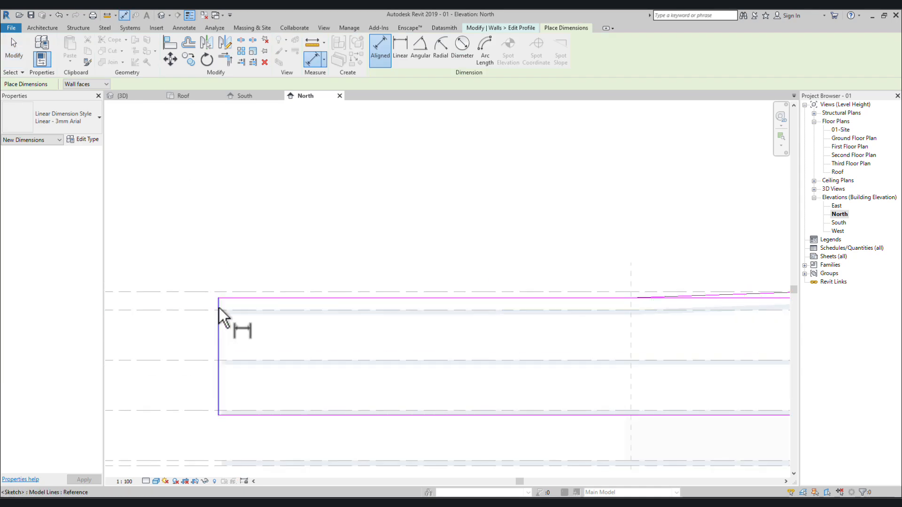
{"action": "left_click", "coordinate": [262, 298]}
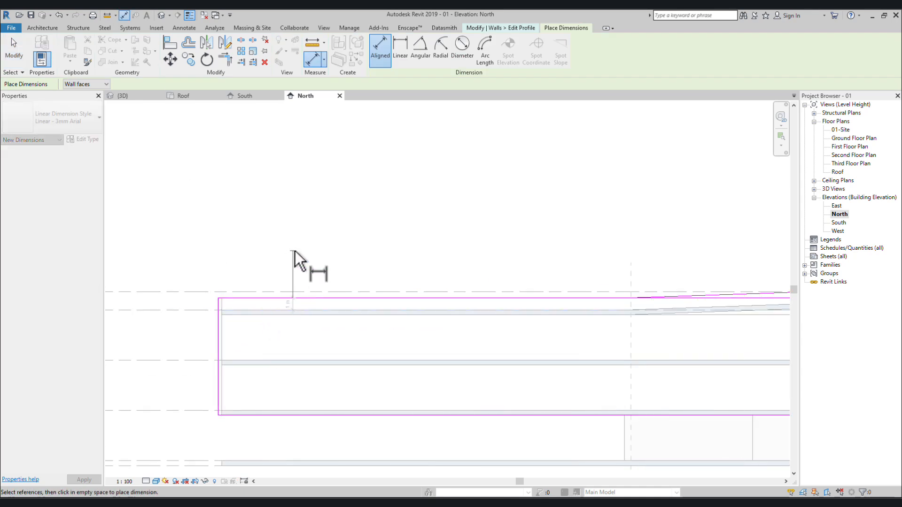
{"action": "key", "text": "Escape"}
Step: Check the spacing between the new flat profile line and the raised roof floor with an aligned dimension
{"action": "scroll", "coordinate": [672, 319], "scroll_direction": "down", "scroll_amount": 3}
{"action": "middle_click_drag", "start_coordinate": [672, 320], "coordinate": [250, 310]}
{"action": "scroll", "coordinate": [678, 260], "scroll_direction": "up", "scroll_amount": 4}
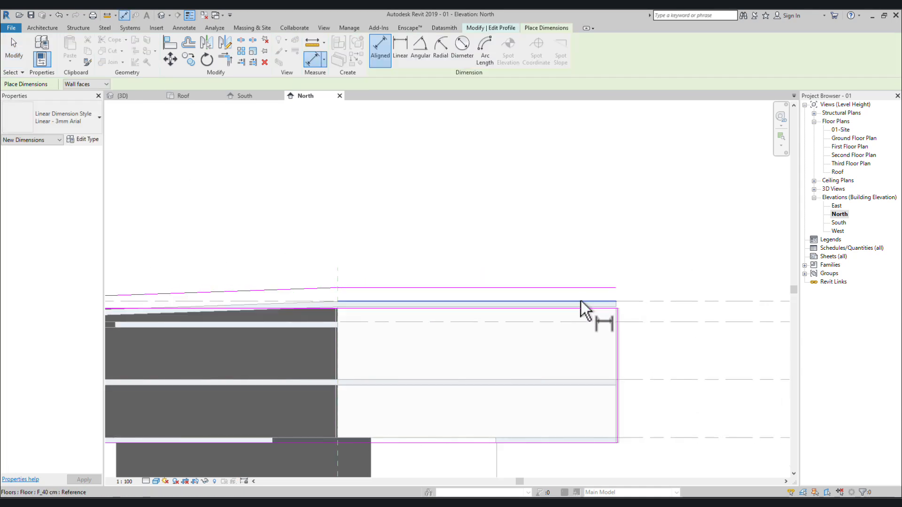
{"action": "left_click", "coordinate": [582, 304]}
{"action": "left_click", "coordinate": [586, 289]}
{"action": "left_click", "coordinate": [623, 250]}
{"action": "key", "text": "Escape"}
{"action": "key", "text": "Escape"}
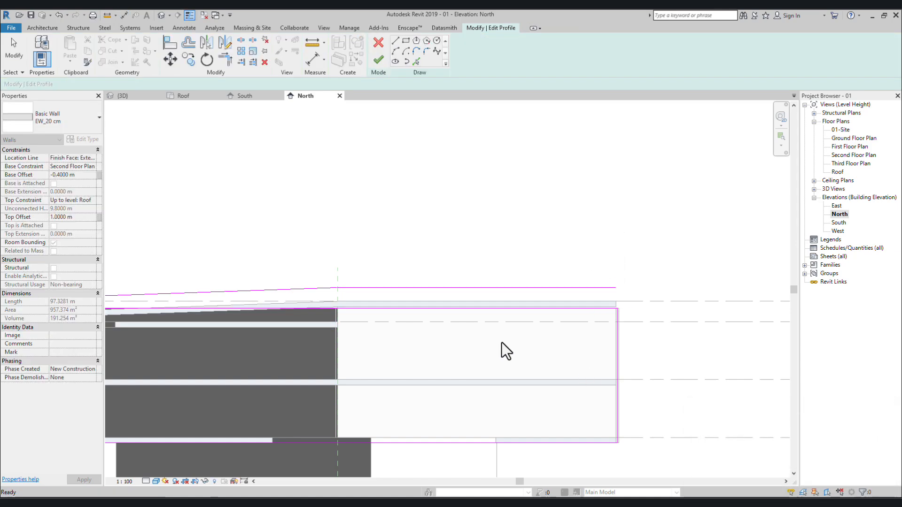
{"action": "scroll", "coordinate": [463, 330], "scroll_direction": "down", "scroll_amount": 1}
{"action": "middle_click_drag", "start_coordinate": [464, 330], "coordinate": [567, 315]}
{"action": "left_click", "coordinate": [572, 294]}
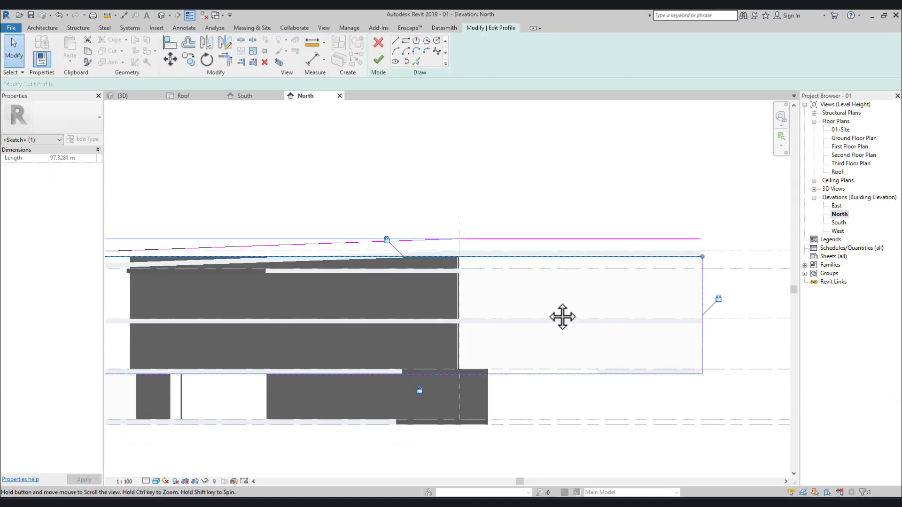
{"action": "key", "text": "Escape"}
{"action": "scroll", "coordinate": [343, 286], "scroll_direction": "down", "scroll_amount": 3}
{"action": "middle_click_drag", "start_coordinate": [342, 286], "coordinate": [499, 278]}
{"action": "scroll", "coordinate": [310, 247], "scroll_direction": "down", "scroll_amount": 3}
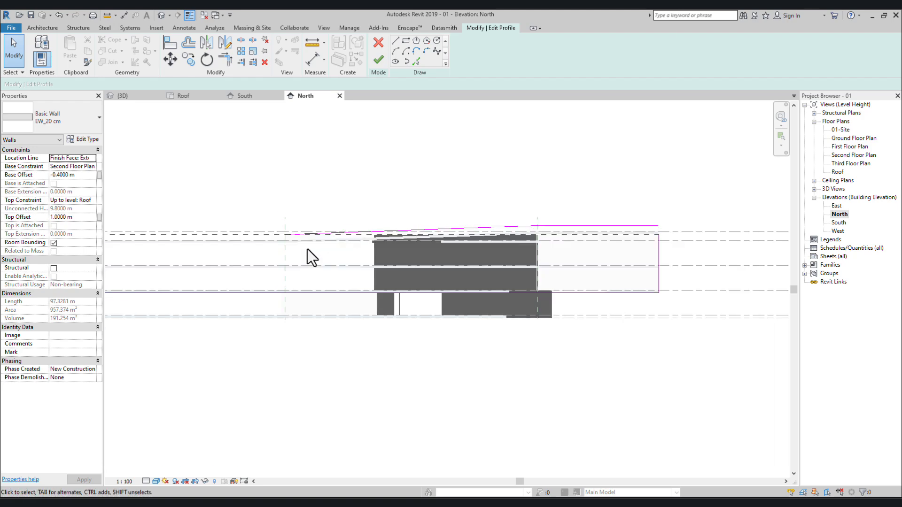
{"action": "middle_click_drag", "start_coordinate": [308, 254], "coordinate": [369, 257]}
{"action": "key", "text": "ctrl+z"}
Step: Trim the wall profile's original top line to a corner with the sloping line, keeping the part above the low roof
{"action": "middle_click_drag", "start_coordinate": [416, 278], "coordinate": [729, 275]}
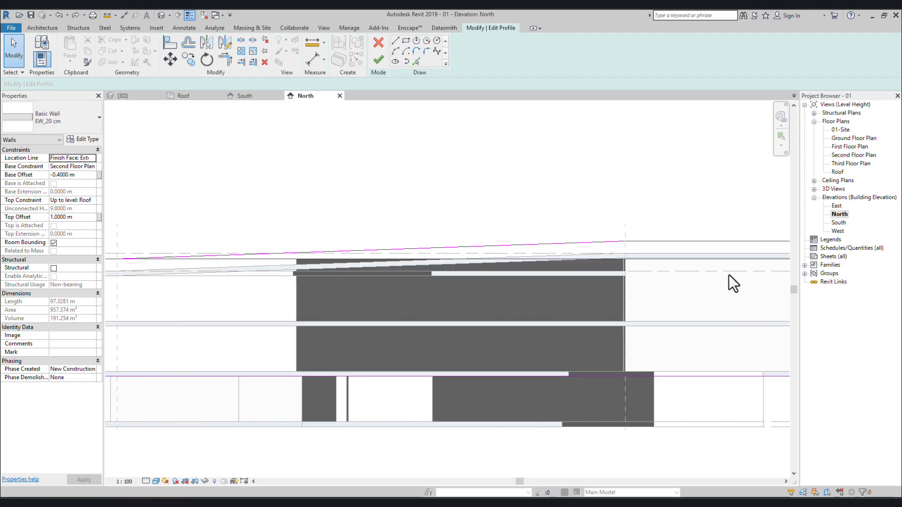
{"action": "scroll", "coordinate": [408, 371], "scroll_direction": "down", "scroll_amount": 3}
{"action": "middle_click_drag", "start_coordinate": [408, 372], "coordinate": [615, 328]}
{"action": "key", "text": "t"}
{"action": "key", "text": "r"}
{"action": "left_click", "coordinate": [343, 252]}
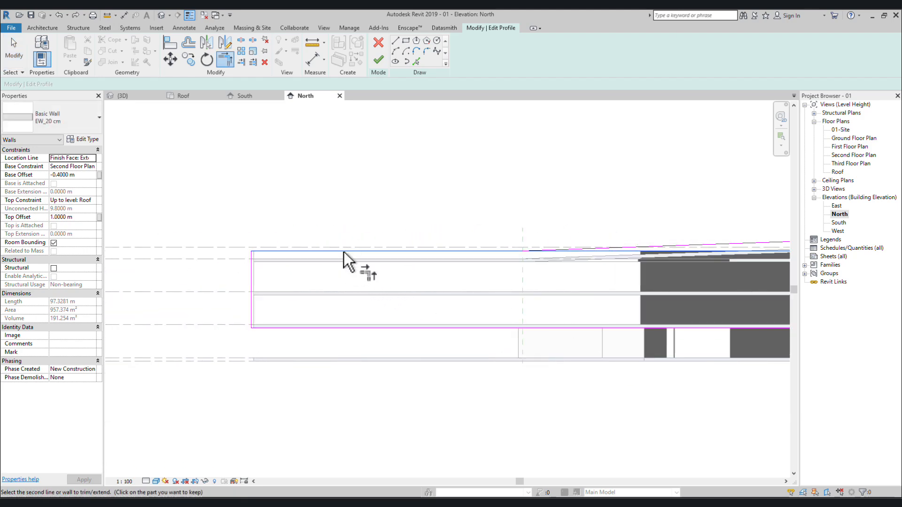
{"action": "middle_click_drag", "start_coordinate": [679, 239], "coordinate": [542, 255]}
{"action": "left_click", "coordinate": [568, 261]}
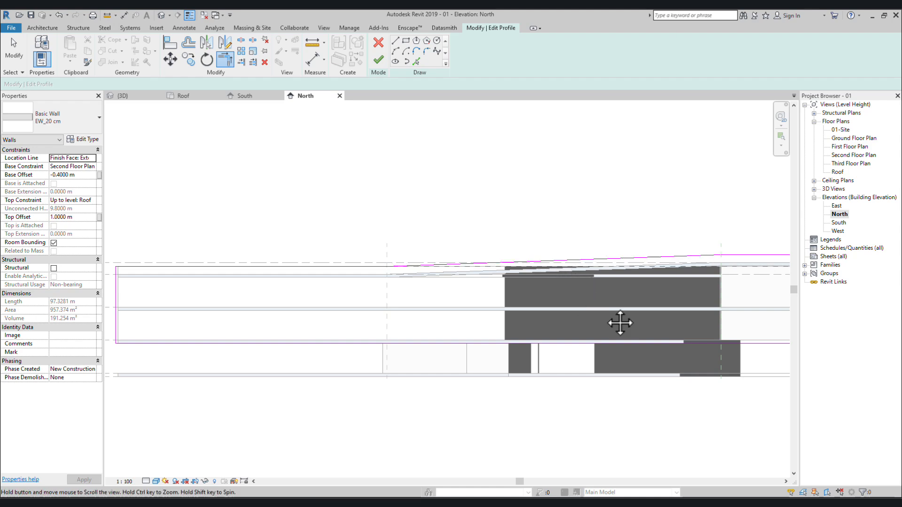
Step: Trim the flat raised profile line to the wall's vertical end line and try to finish the profile
{"action": "middle_click_drag", "start_coordinate": [620, 322], "coordinate": [282, 328]}
{"action": "left_click", "coordinate": [492, 262]}
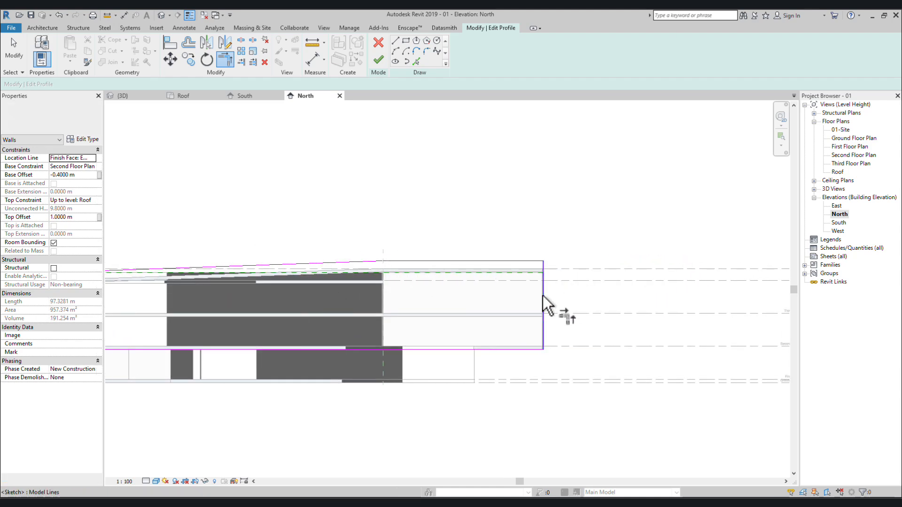
{"action": "left_click", "coordinate": [545, 307]}
{"action": "scroll", "coordinate": [545, 307], "scroll_direction": "down", "scroll_amount": 2}
{"action": "middle_click_drag", "start_coordinate": [448, 338], "coordinate": [521, 298]}
{"action": "scroll", "coordinate": [418, 279], "scroll_direction": "up", "scroll_amount": 1}
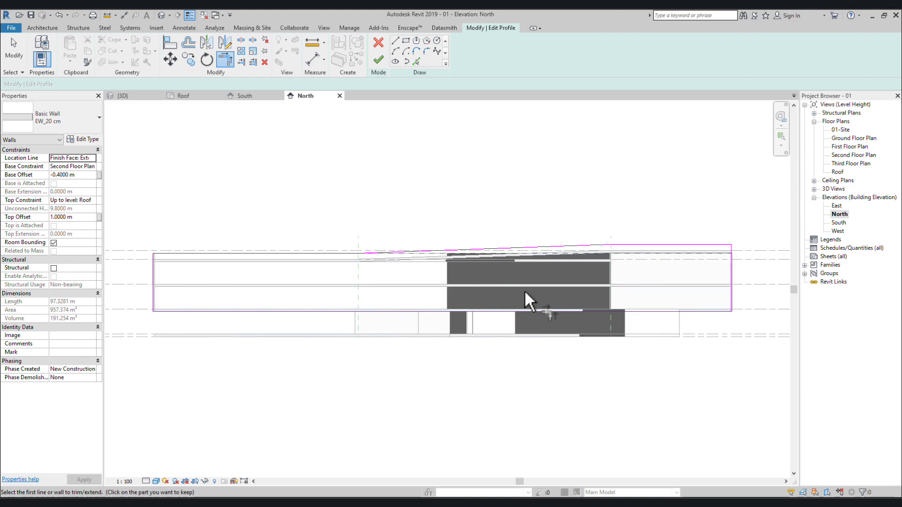
{"action": "left_click", "coordinate": [384, 63]}
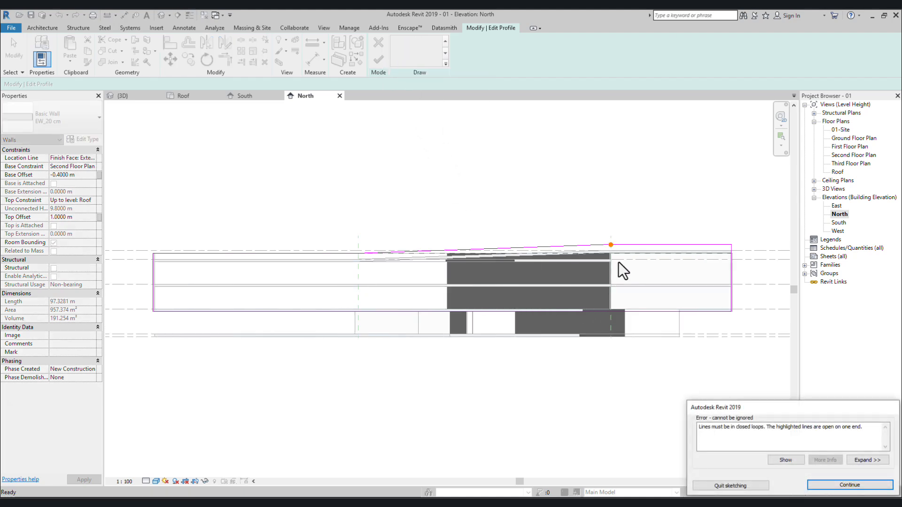
Step: Join the sloping and flat raised profile lines at their open corner with Trim/Extend, and finish the wall profile
{"action": "scroll", "coordinate": [609, 244], "scroll_direction": "up", "scroll_amount": 5}
{"action": "key", "text": "t"}
{"action": "key", "text": "r"}
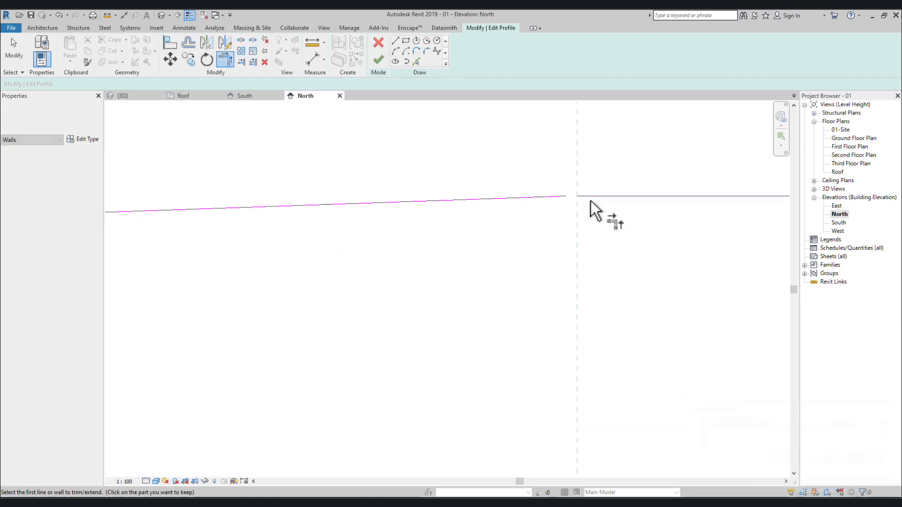
{"action": "middle_click_drag", "start_coordinate": [583, 263], "coordinate": [597, 275]}
{"action": "left_click", "coordinate": [517, 211]}
{"action": "left_click", "coordinate": [602, 208]}
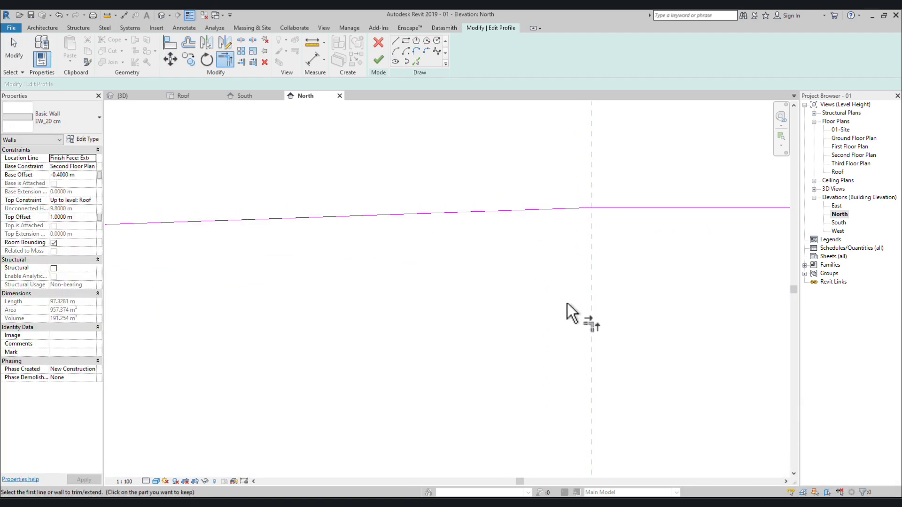
{"action": "scroll", "coordinate": [523, 263], "scroll_direction": "down", "scroll_amount": 2}
{"action": "left_click", "coordinate": [379, 60]}
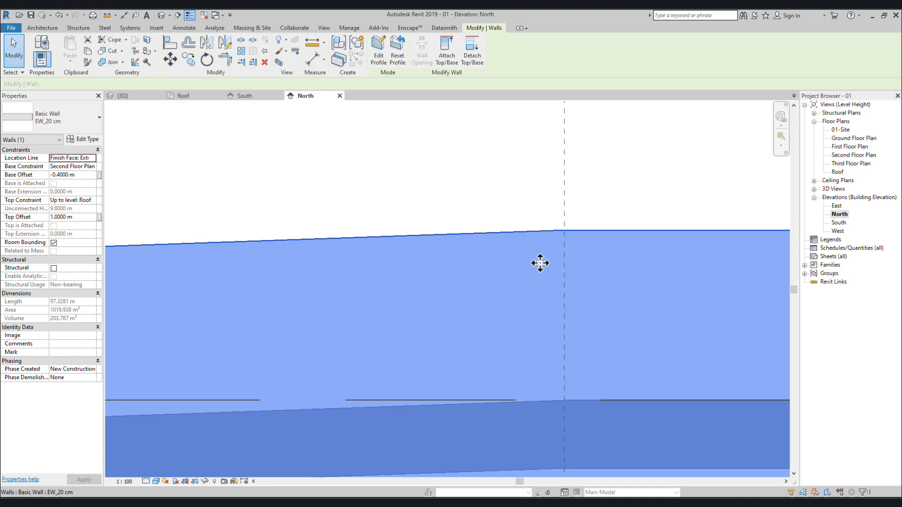
{"action": "left_click", "coordinate": [545, 185]}
Step: Open the 3D view and temporarily isolate the long reshaped wall, the short end wall and the adjoining side wall
{"action": "scroll", "coordinate": [517, 329], "scroll_direction": "down", "scroll_amount": 1}
{"action": "scroll", "coordinate": [517, 329], "scroll_direction": "down", "scroll_amount": 5}
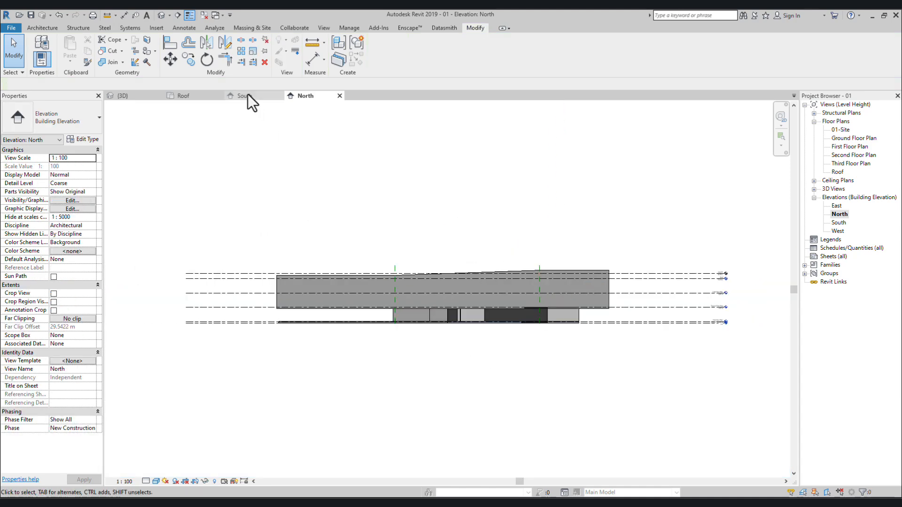
{"action": "left_click", "coordinate": [161, 15]}
{"action": "middle_click_drag", "start_coordinate": [469, 268], "coordinate": [452, 357], "text": "shift"}
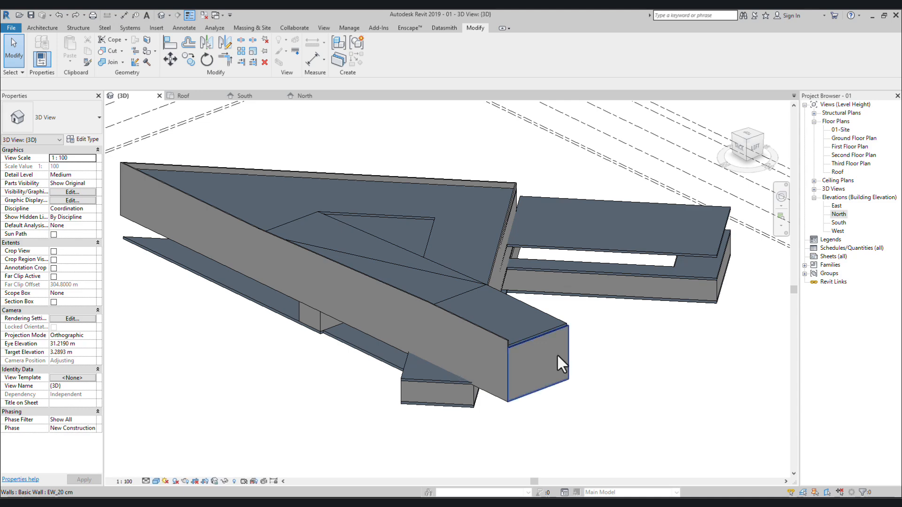
{"action": "left_click", "coordinate": [554, 357]}
{"action": "left_click", "coordinate": [470, 353], "text": "ctrl"}
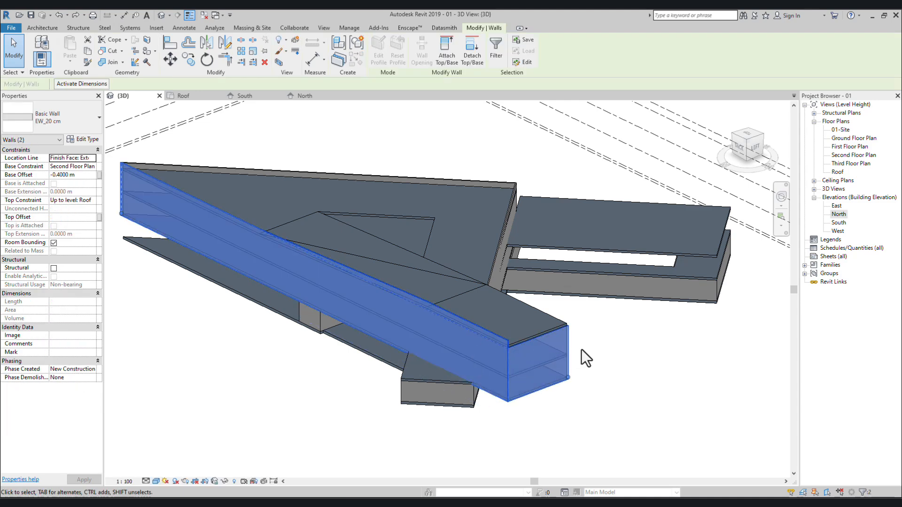
{"action": "middle_click_drag", "start_coordinate": [584, 359], "coordinate": [202, 373], "text": "shift"}
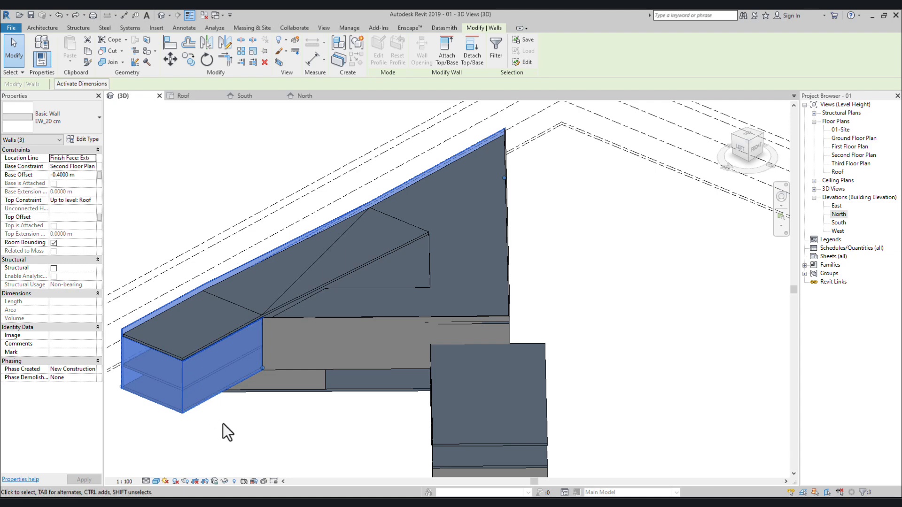
{"action": "middle_click_drag", "start_coordinate": [226, 425], "coordinate": [408, 416]}
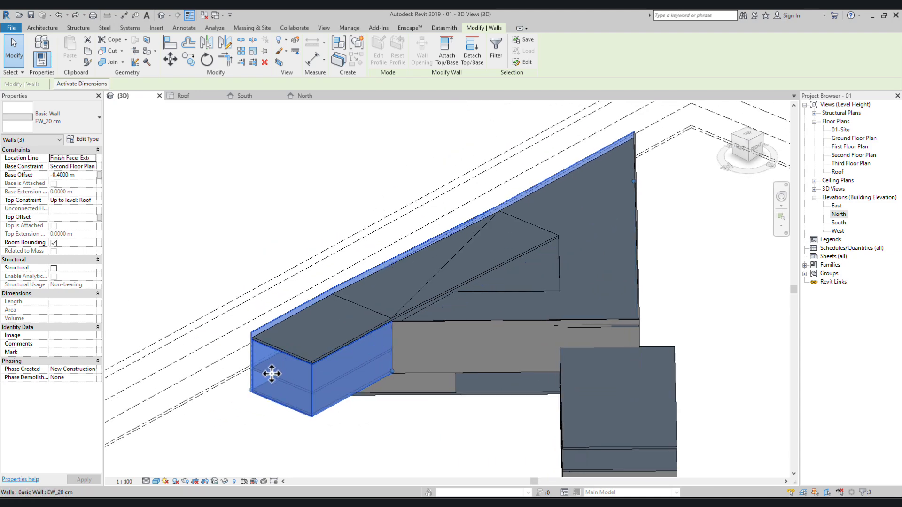
{"action": "middle_click_drag", "start_coordinate": [306, 401], "coordinate": [445, 401], "text": "shift"}
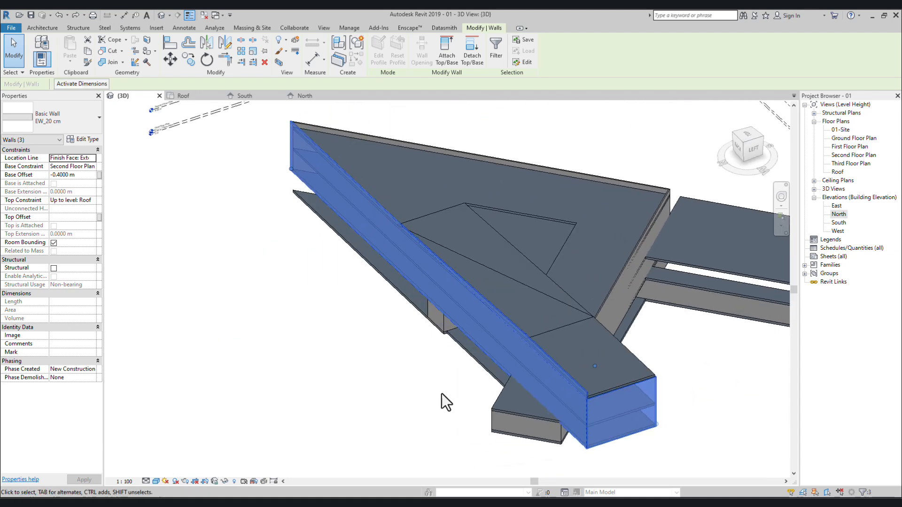
{"action": "middle_click_drag", "start_coordinate": [526, 344], "coordinate": [160, 491]}
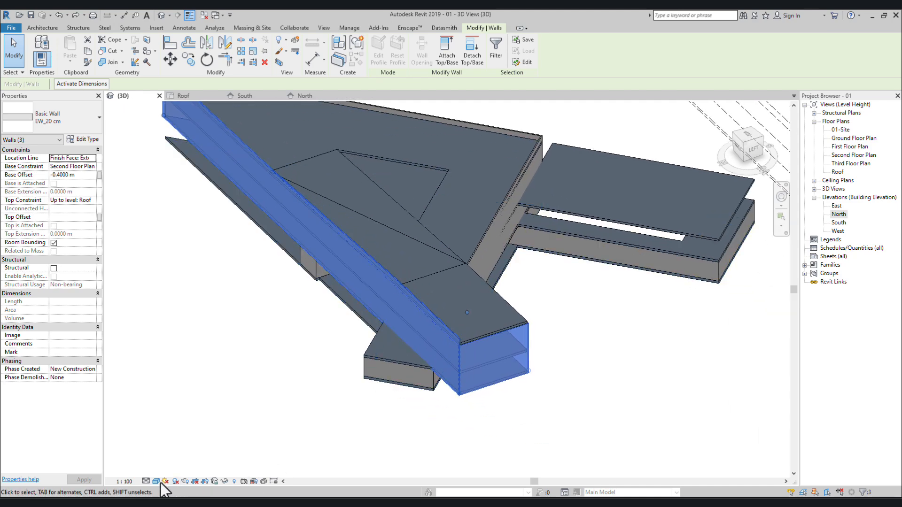
{"action": "left_click", "coordinate": [225, 481]}
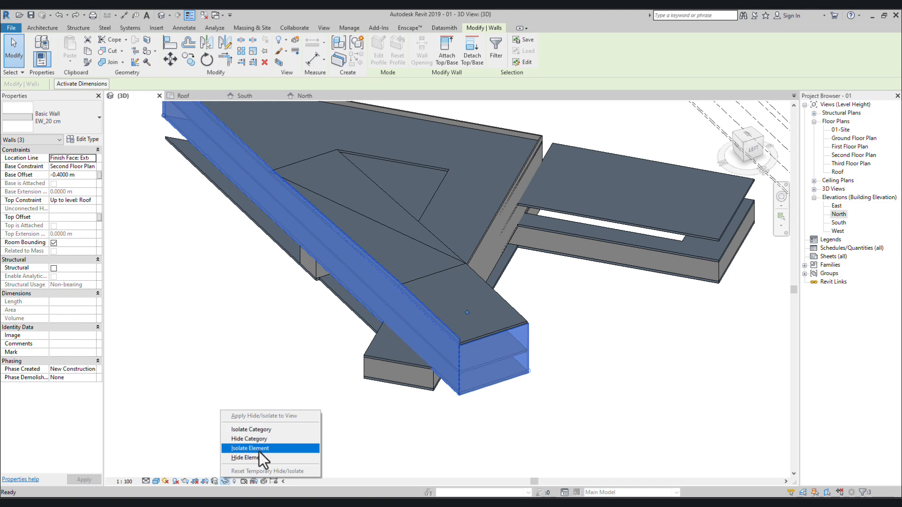
{"action": "left_click", "coordinate": [259, 449]}
Step: Show the isolated walls in the Left view and start editing the short end wall's profile
{"action": "middle_click_drag", "start_coordinate": [272, 454], "coordinate": [425, 351], "text": "shift"}
{"action": "middle_click_drag", "start_coordinate": [573, 320], "coordinate": [546, 311], "text": "shift"}
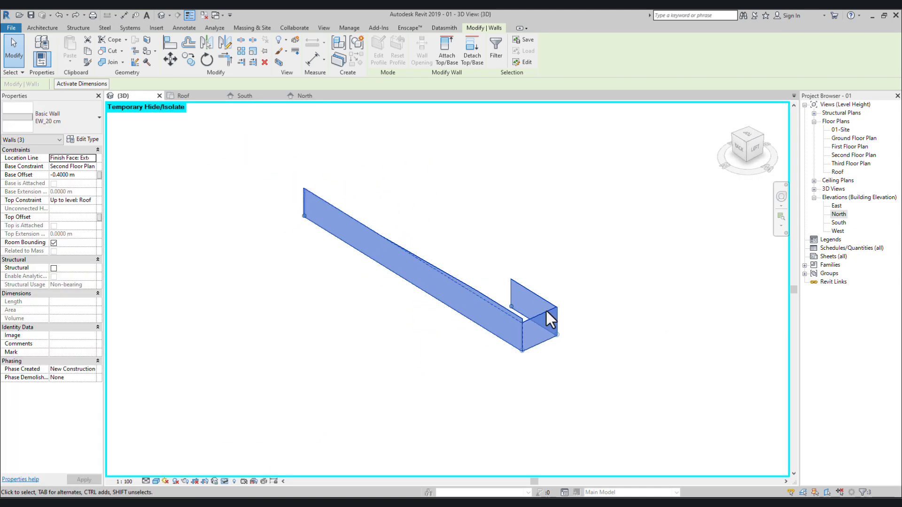
{"action": "scroll", "coordinate": [504, 322], "scroll_direction": "up", "scroll_amount": 2}
{"action": "left_click", "coordinate": [757, 151]}
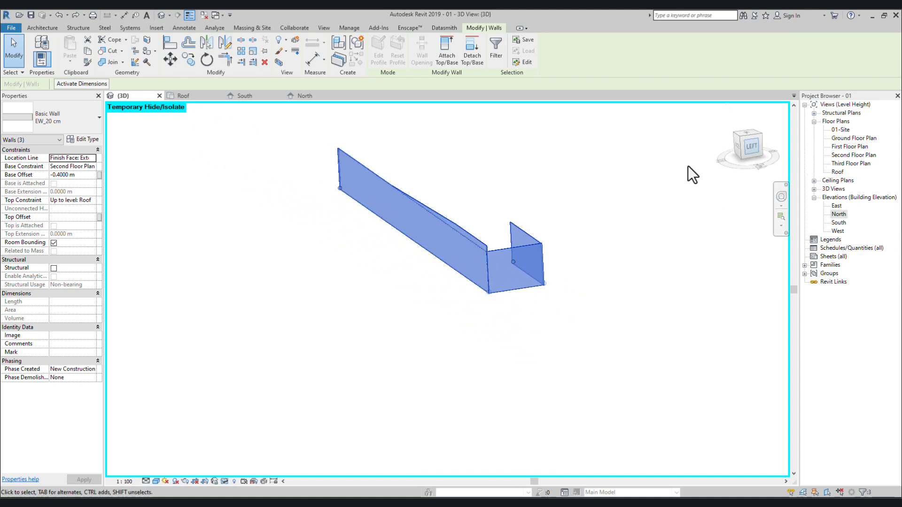
{"action": "left_click", "coordinate": [528, 281]}
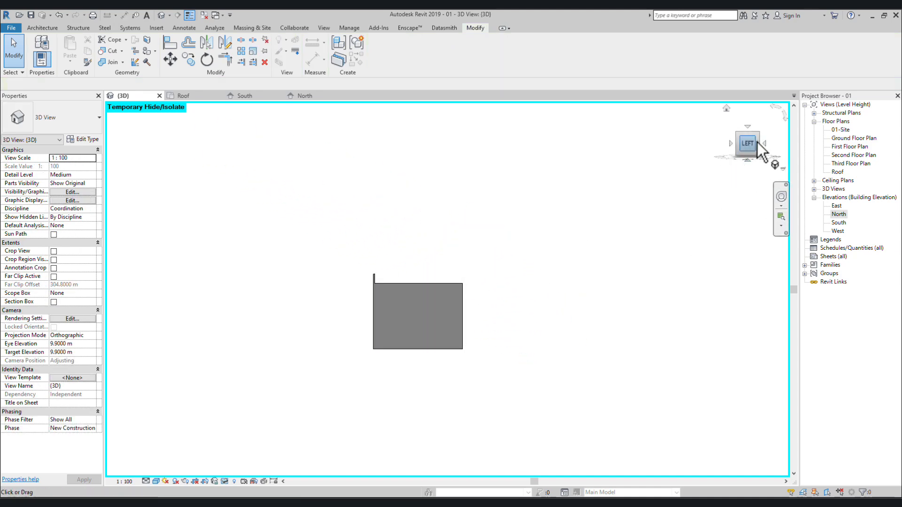
{"action": "left_click", "coordinate": [419, 327]}
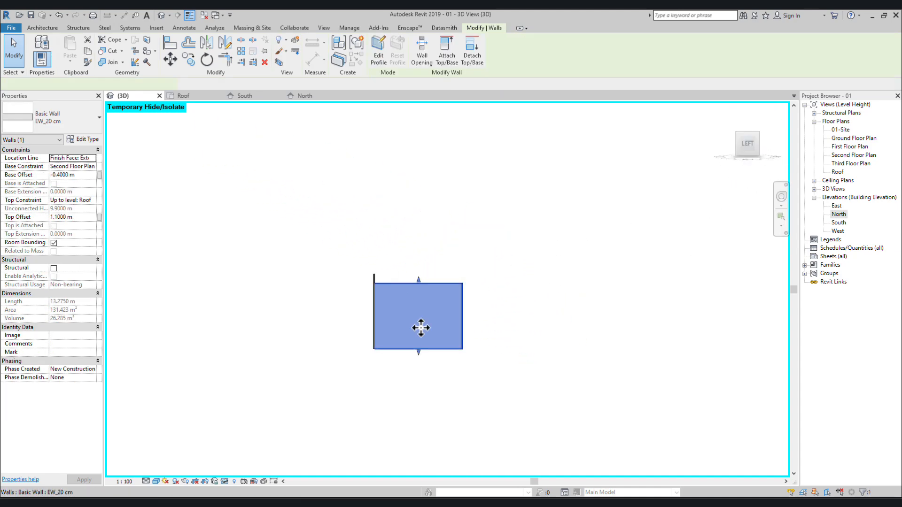
{"action": "left_click", "coordinate": [379, 48]}
{"action": "scroll", "coordinate": [406, 283], "scroll_direction": "up", "scroll_amount": 6}
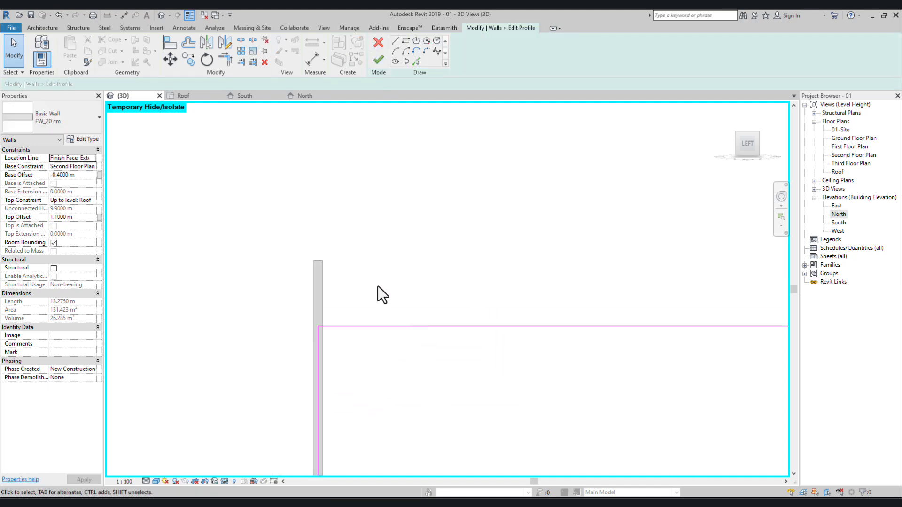
Step: Align the top line of the short end wall's profile with the long wall's top edge and remove the conflicting constraints
{"action": "scroll", "coordinate": [463, 251], "scroll_direction": "down", "scroll_amount": 4}
{"action": "middle_click_drag", "start_coordinate": [465, 254], "coordinate": [388, 235]}
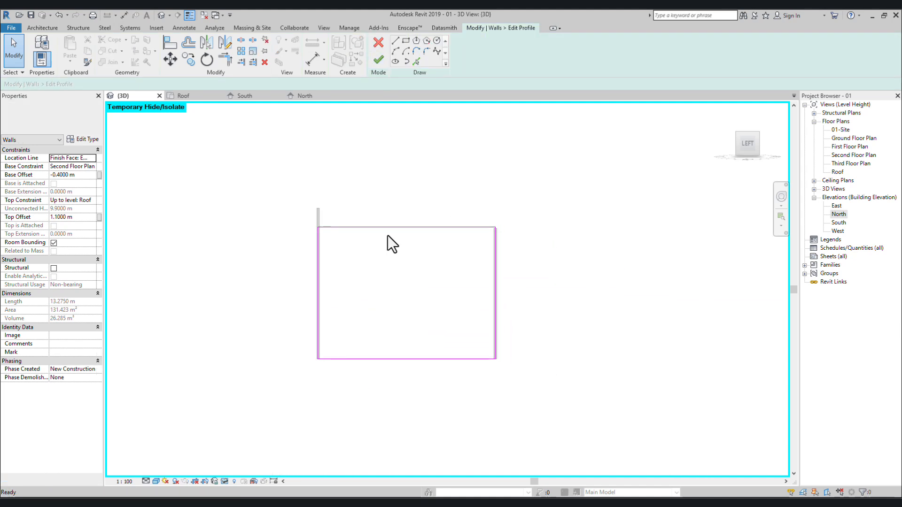
{"action": "scroll", "coordinate": [387, 233], "scroll_direction": "up", "scroll_amount": 2}
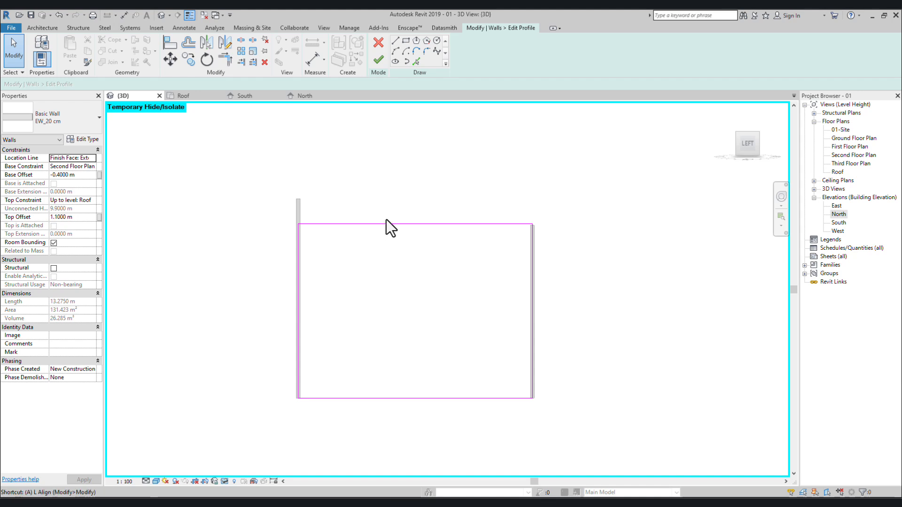
{"action": "key", "text": "a"}
{"action": "key", "text": "l"}
{"action": "scroll", "coordinate": [296, 193], "scroll_direction": "up", "scroll_amount": 3}
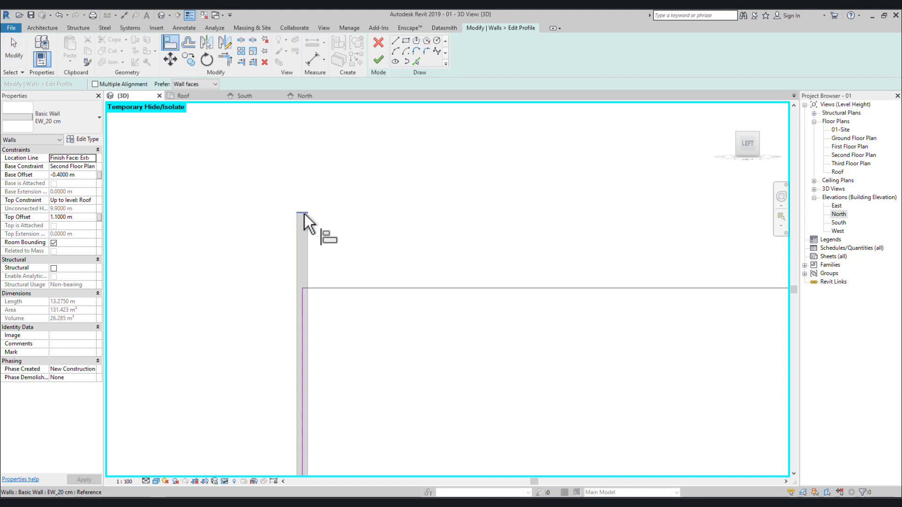
{"action": "left_click", "coordinate": [303, 212]}
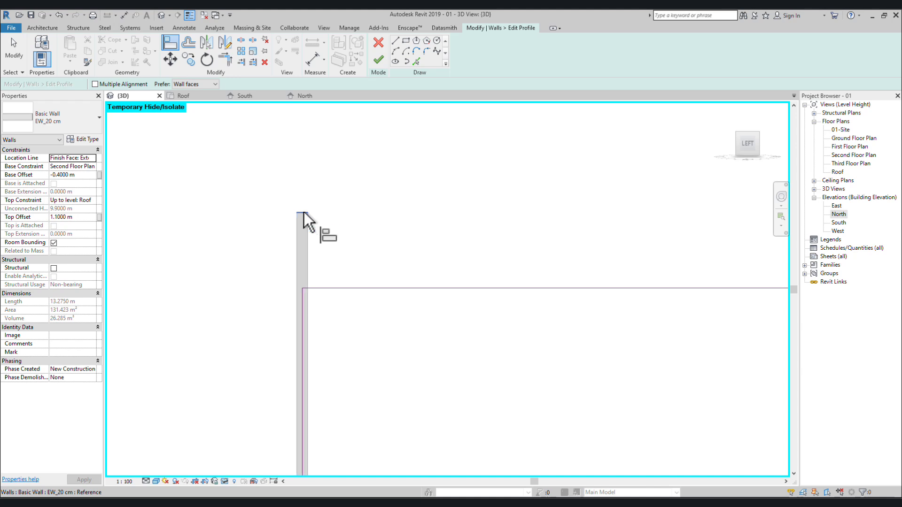
{"action": "left_click", "coordinate": [447, 289]}
{"action": "scroll", "coordinate": [376, 305], "scroll_direction": "down", "scroll_amount": 2}
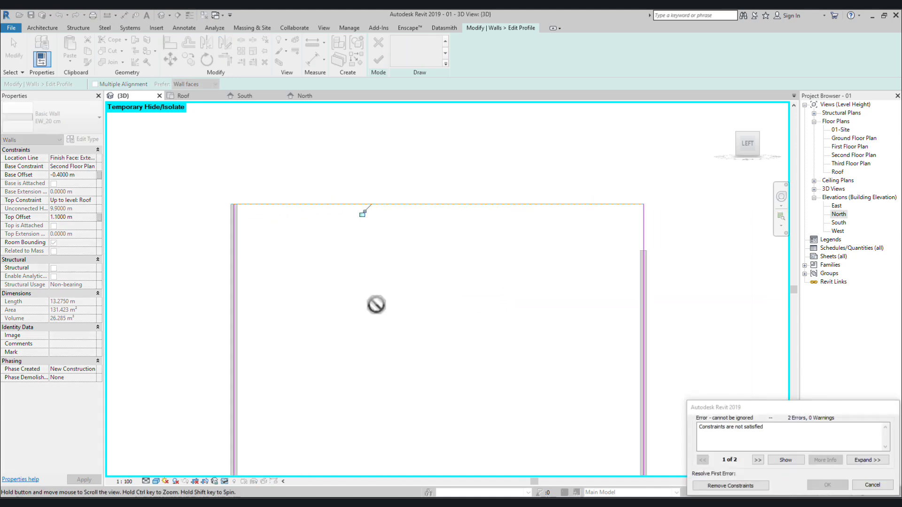
{"action": "left_click", "coordinate": [731, 486]}
Step: Finish the short end wall's profile edit and deselect the wall
{"action": "scroll", "coordinate": [464, 297], "scroll_direction": "down", "scroll_amount": 2}
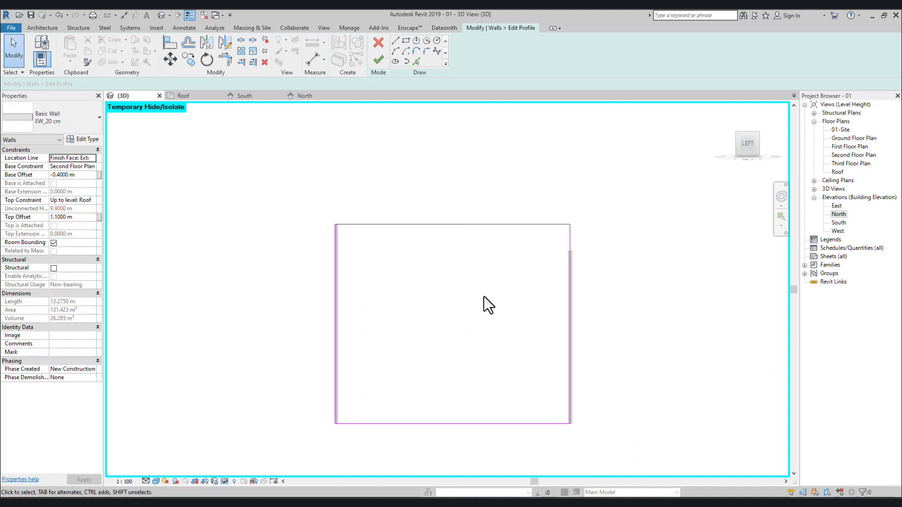
{"action": "middle_click_drag", "start_coordinate": [495, 298], "coordinate": [458, 300]}
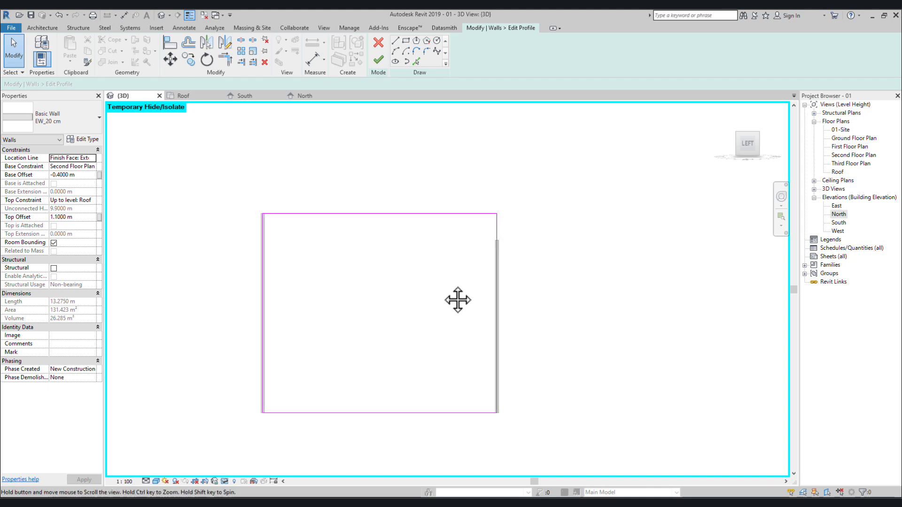
{"action": "scroll", "coordinate": [511, 271], "scroll_direction": "up", "scroll_amount": 1}
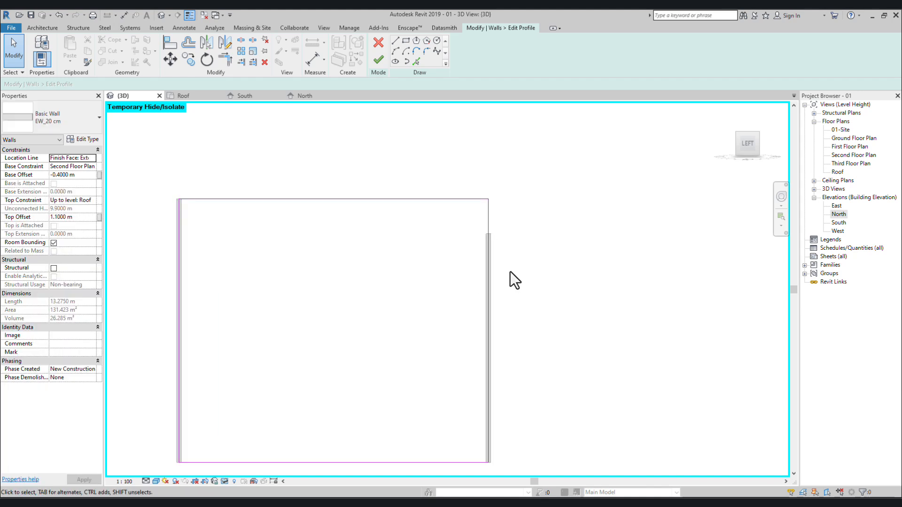
{"action": "left_click", "coordinate": [378, 60]}
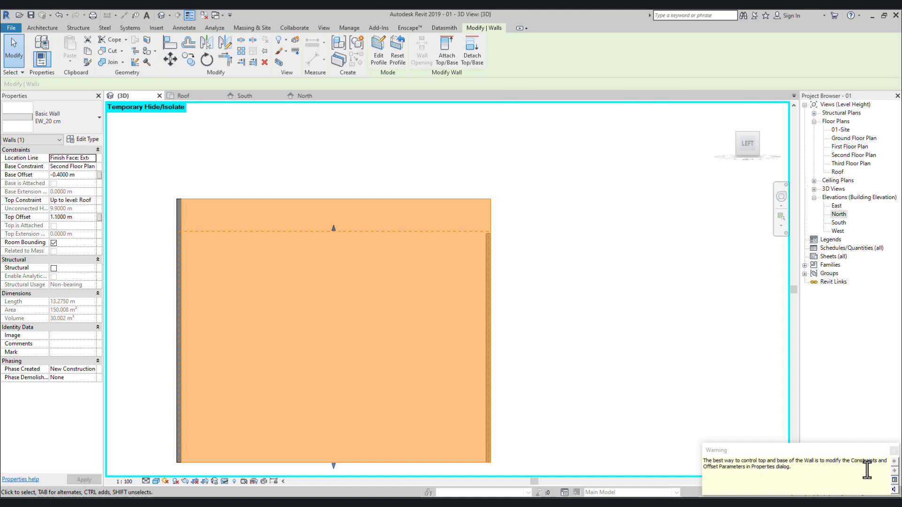
{"action": "left_click", "coordinate": [551, 322]}
{"action": "scroll", "coordinate": [474, 320], "scroll_direction": "down", "scroll_amount": 2}
{"action": "middle_click_drag", "start_coordinate": [448, 323], "coordinate": [396, 283]}
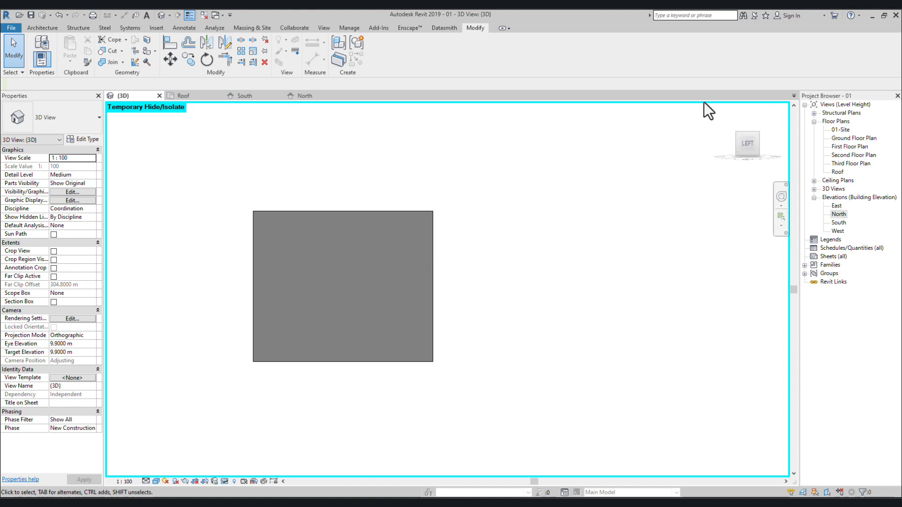
Step: Select the adjoining side wall in the 3D view and start editing its profile from the Front view
{"action": "left_click", "coordinate": [726, 109]}
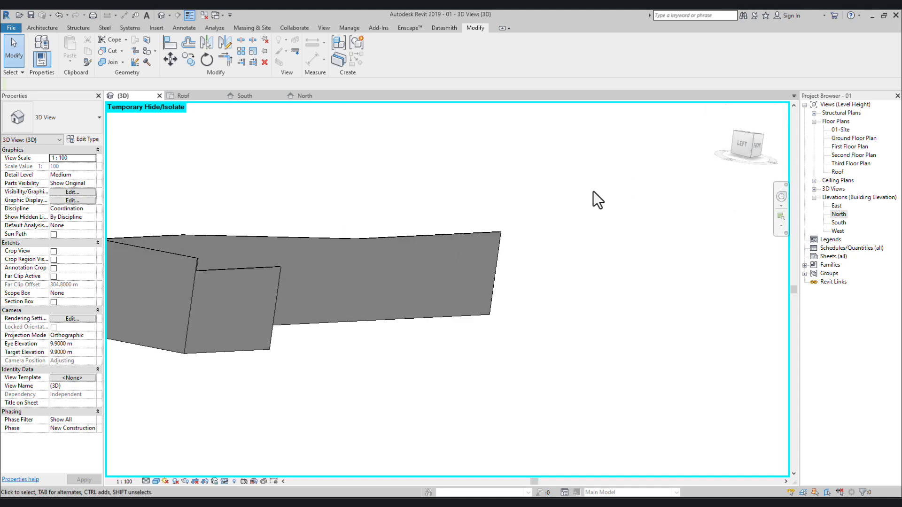
{"action": "left_click", "coordinate": [268, 227]}
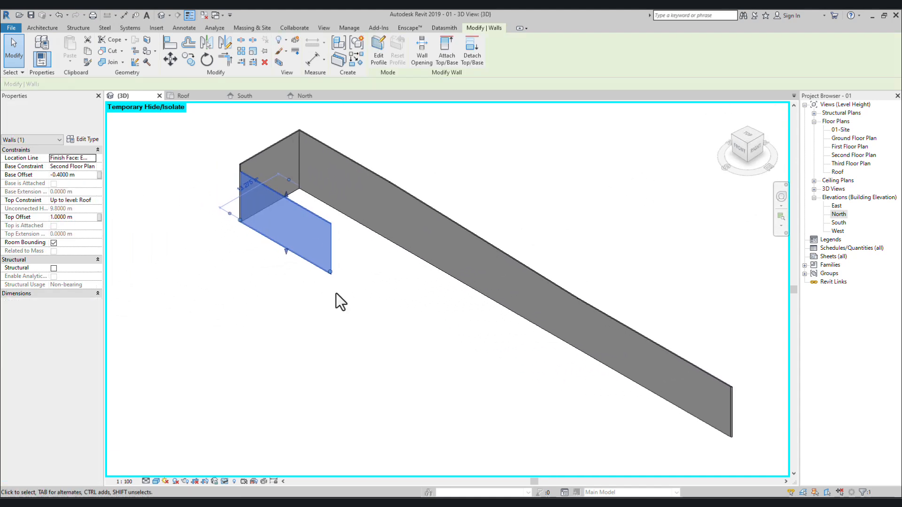
{"action": "left_click", "coordinate": [739, 149]}
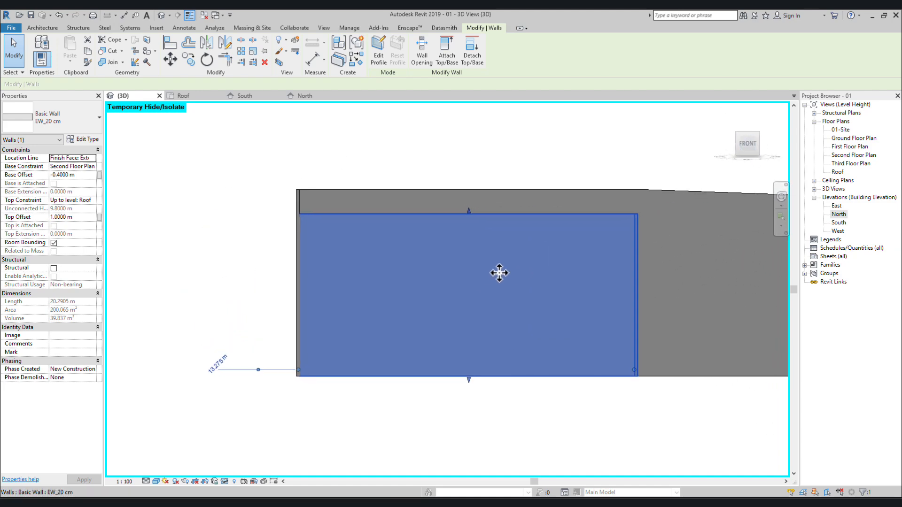
{"action": "middle_click_drag", "start_coordinate": [496, 295], "coordinate": [390, 296]}
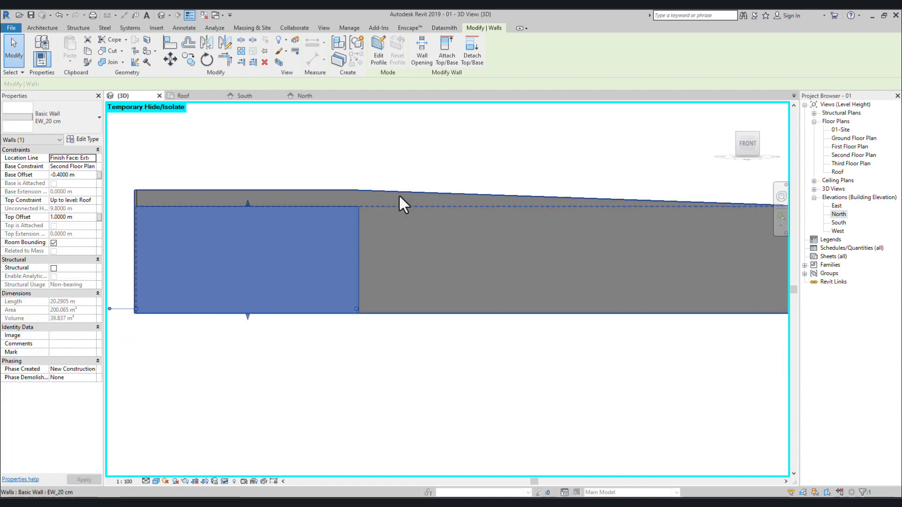
{"action": "scroll", "coordinate": [399, 194], "scroll_direction": "down", "scroll_amount": 3}
{"action": "middle_click_drag", "start_coordinate": [512, 241], "coordinate": [392, 244]}
{"action": "scroll", "coordinate": [392, 244], "scroll_direction": "up", "scroll_amount": 1}
{"action": "middle_click_drag", "start_coordinate": [330, 238], "coordinate": [449, 250]}
{"action": "middle_click_drag", "start_coordinate": [260, 224], "coordinate": [316, 252]}
{"action": "left_click", "coordinate": [378, 49]}
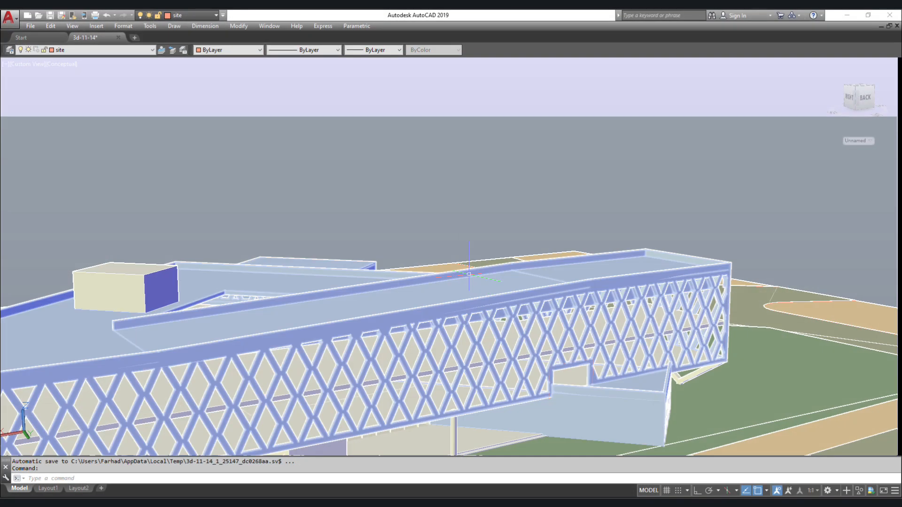
Step: Switch to the AutoCAD reference model and examine the parapet along both sides of the sloping roof and its tapering end
{"action": "middle_click_drag", "start_coordinate": [305, 301], "coordinate": [334, 318], "text": "shift"}
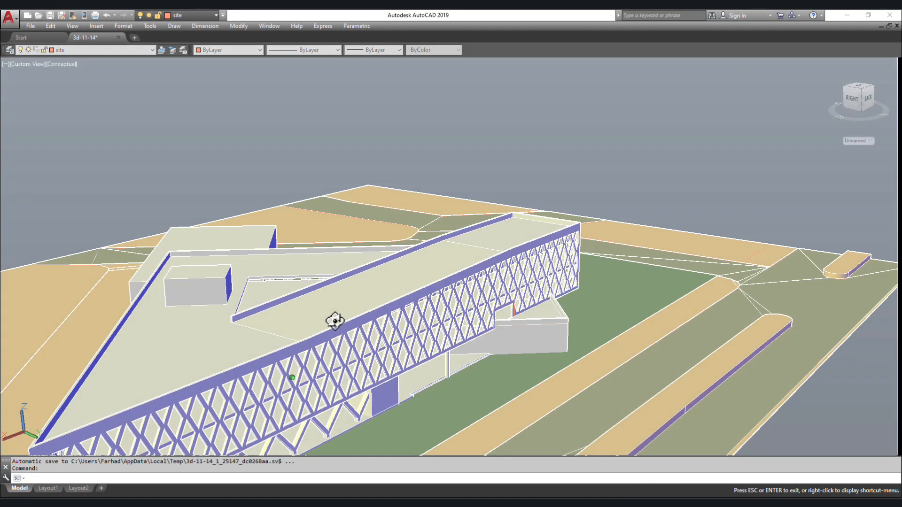
{"action": "scroll", "coordinate": [422, 329], "scroll_direction": "up", "scroll_amount": 5}
{"action": "middle_click_drag", "start_coordinate": [500, 349], "coordinate": [343, 296], "text": "shift"}
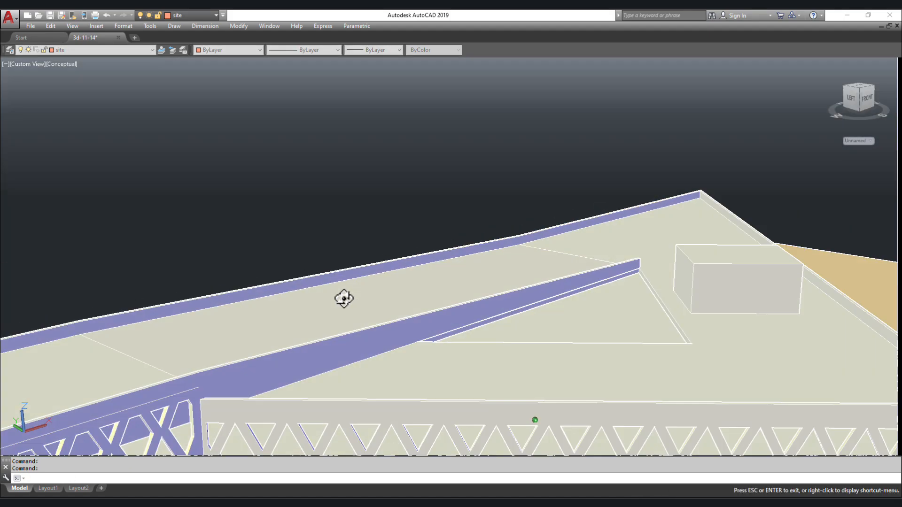
{"action": "middle_click_drag", "start_coordinate": [401, 348], "coordinate": [389, 233], "text": "shift"}
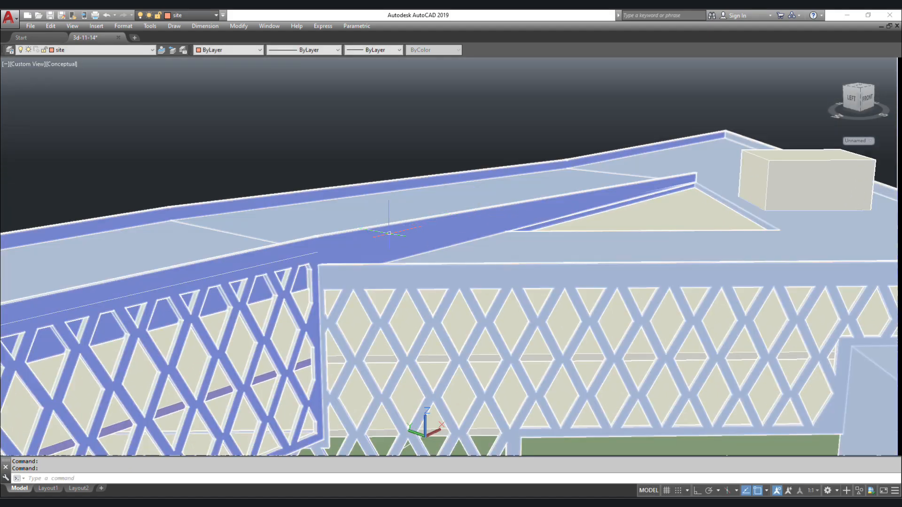
{"action": "middle_click_drag", "start_coordinate": [278, 200], "coordinate": [341, 241], "text": "shift"}
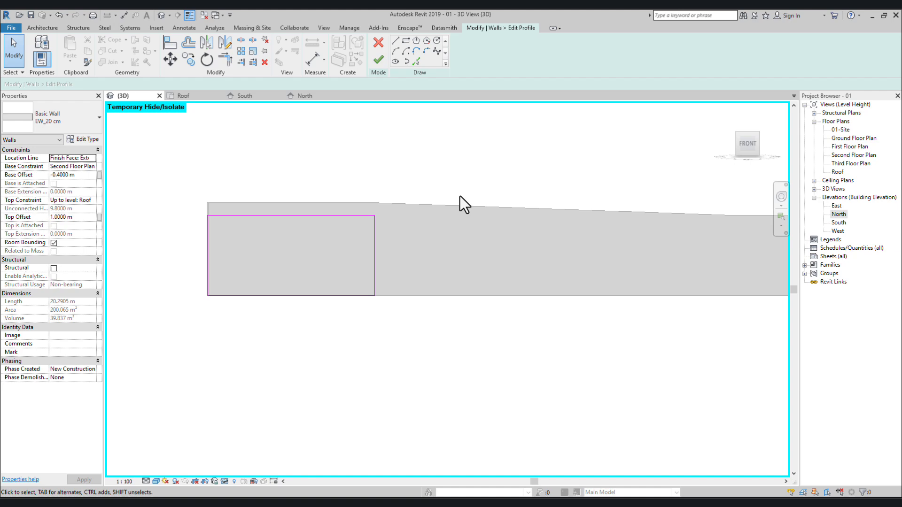
Step: Replace the top line of the side wall's profile with lines picked from the long wall's flat and sloping top edges
{"action": "scroll", "coordinate": [378, 196], "scroll_direction": "down", "scroll_amount": 3}
{"action": "middle_click_drag", "start_coordinate": [249, 229], "coordinate": [355, 242]}
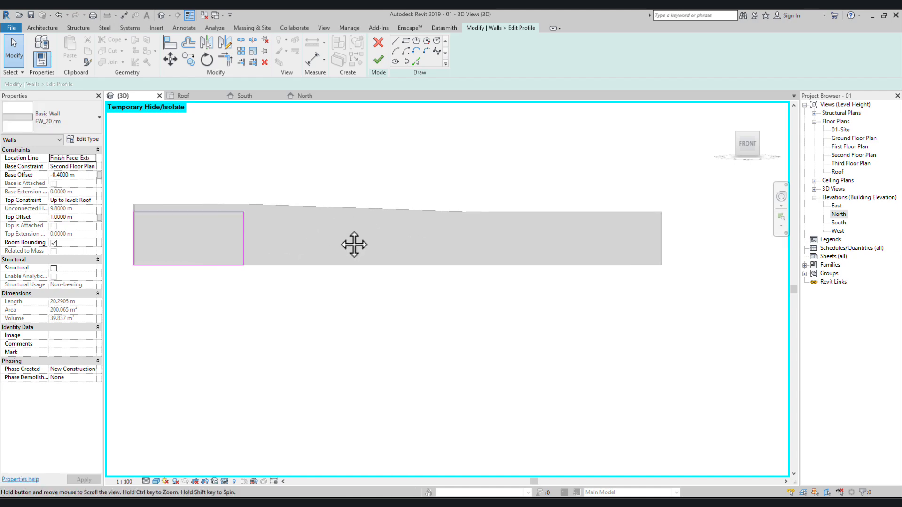
{"action": "left_click", "coordinate": [202, 215]}
{"action": "mouse_move", "coordinate": [202, 215]}
{"action": "middle_mouse_down"}
{"action": "mouse_move", "coordinate": [251, 245]}
{"action": "mouse_move", "coordinate": [273, 207]}
{"action": "middle_mouse_up"}
{"action": "key", "text": "Delete"}
{"action": "left_click", "coordinate": [416, 62]}
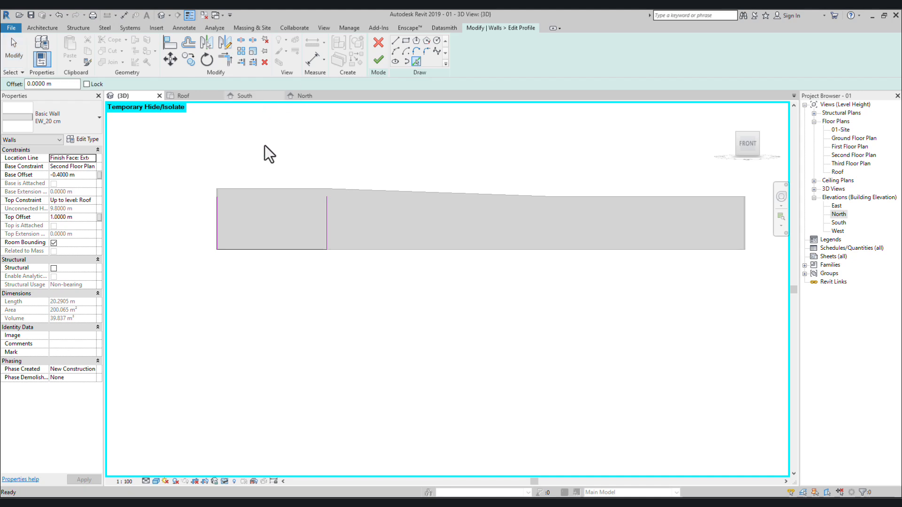
{"action": "middle_click_drag", "start_coordinate": [529, 203], "coordinate": [433, 196]}
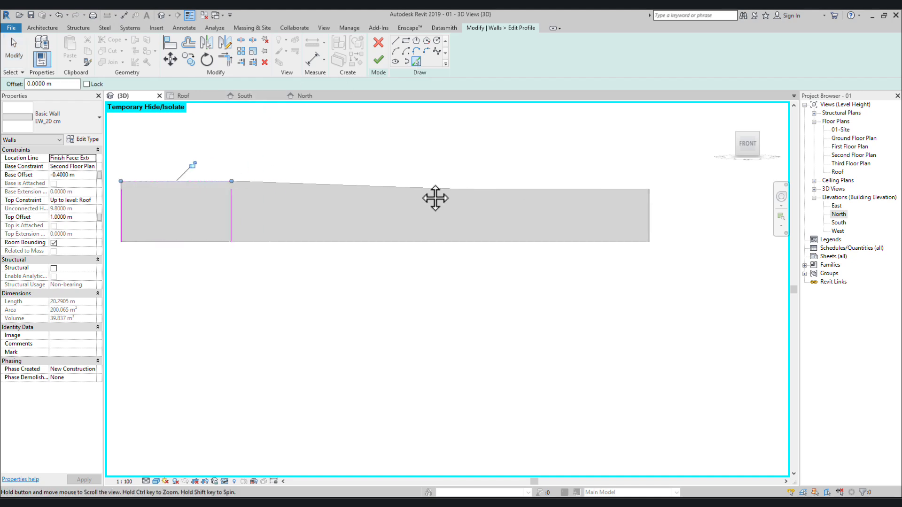
{"action": "left_click", "coordinate": [276, 184]}
Step: Draw a horizontal profile line from the top of the inner vertical line to the lower end of the sloping line
{"action": "middle_click_drag", "start_coordinate": [167, 213], "coordinate": [384, 216]}
{"action": "scroll", "coordinate": [396, 196], "scroll_direction": "up", "scroll_amount": 1}
{"action": "left_click", "coordinate": [396, 40]}
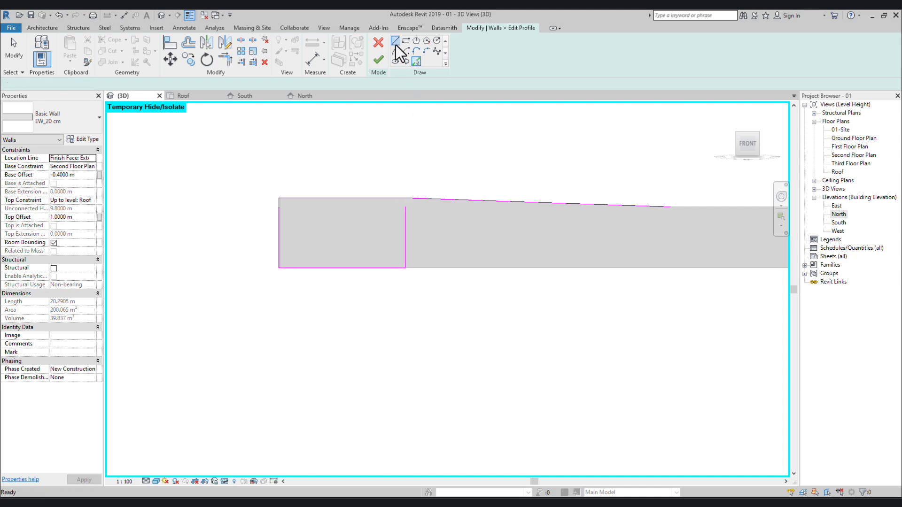
{"action": "left_click", "coordinate": [404, 206]}
{"action": "middle_click_drag", "start_coordinate": [653, 211], "coordinate": [355, 219]}
{"action": "scroll", "coordinate": [356, 220], "scroll_direction": "up", "scroll_amount": 1}
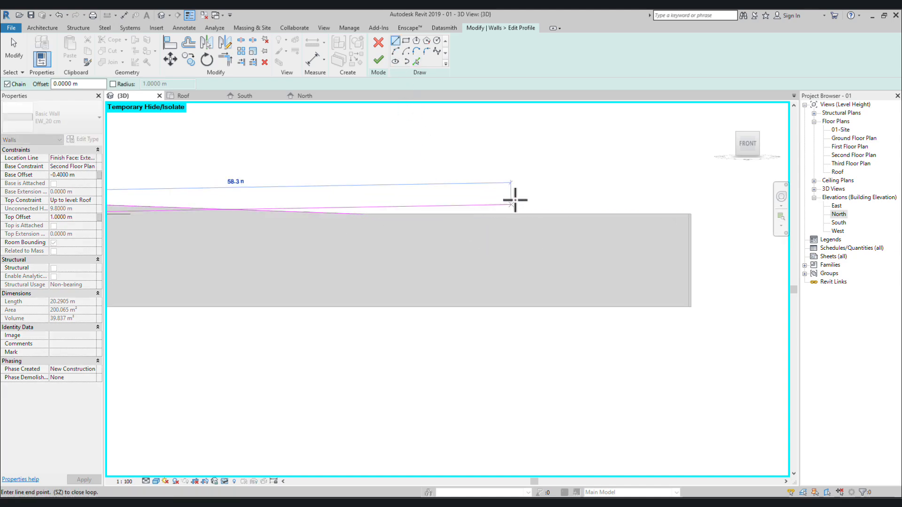
{"action": "left_click", "coordinate": [523, 214]}
{"action": "key", "text": "Escape"}
{"action": "key", "text": "Escape"}
{"action": "middle_click_drag", "start_coordinate": [306, 256], "coordinate": [550, 245]}
Step: Join the outer vertical line to the flat raised line with Trim/Extend, and finish the side wall's profile
{"action": "key", "text": "t"}
{"action": "key", "text": "r"}
{"action": "scroll", "coordinate": [328, 203], "scroll_direction": "down", "scroll_amount": 2}
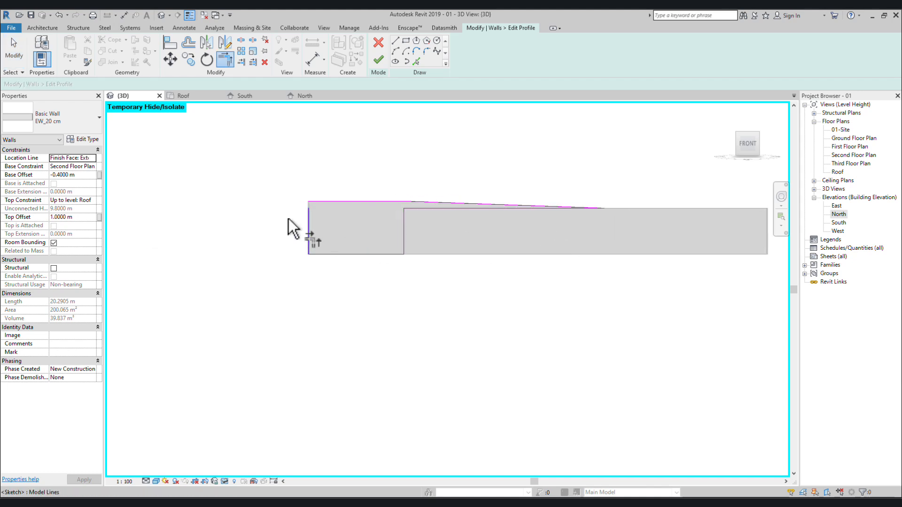
{"action": "scroll", "coordinate": [288, 219], "scroll_direction": "up", "scroll_amount": 1}
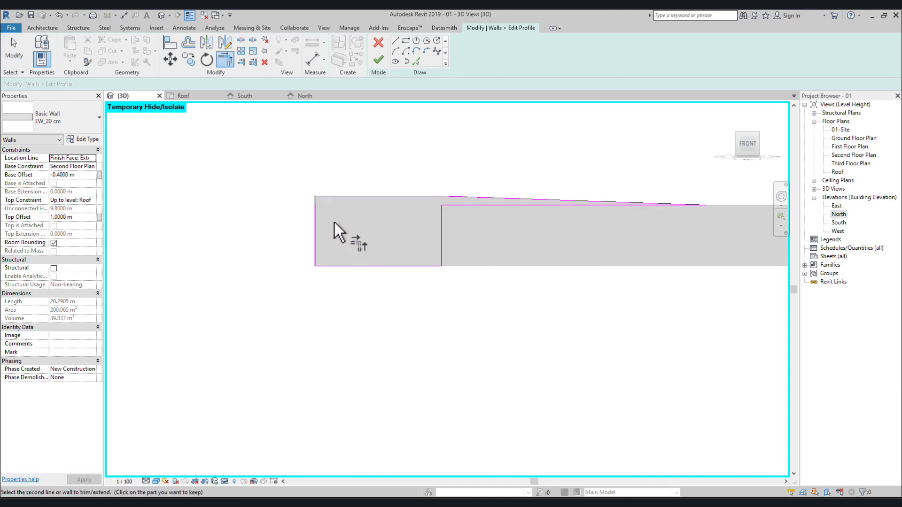
{"action": "scroll", "coordinate": [379, 257], "scroll_direction": "down", "scroll_amount": 1}
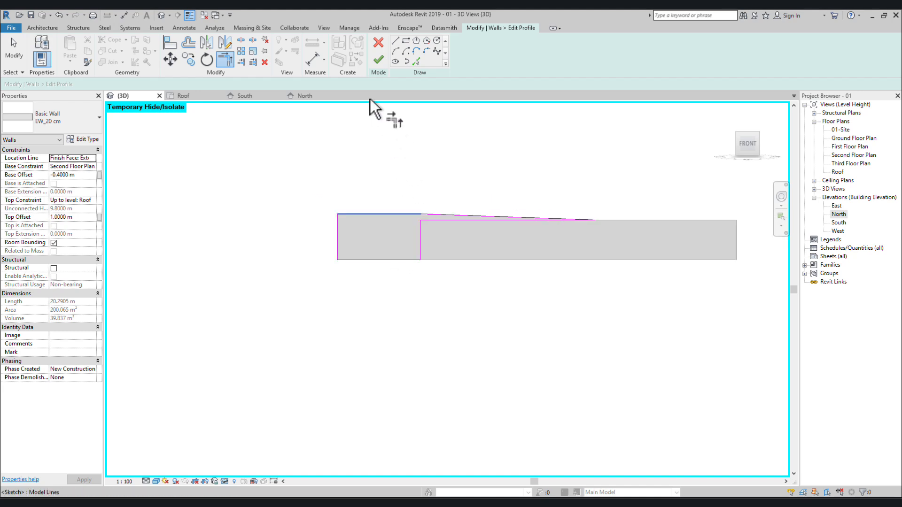
{"action": "left_click", "coordinate": [378, 60]}
{"action": "key", "text": "Escape"}
{"action": "middle_click_drag", "start_coordinate": [579, 308], "coordinate": [505, 303]}
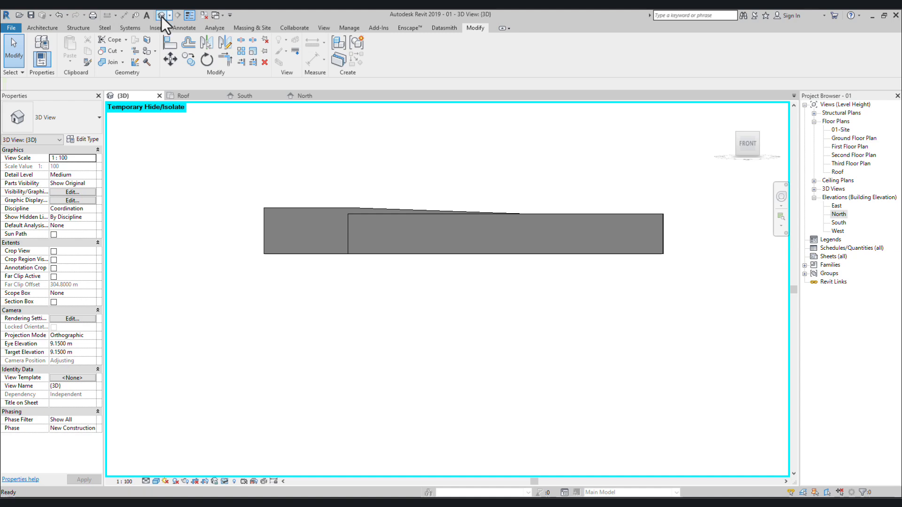
Step: Inspect the three isolated walls in 3D from both sides and reset the temporary isolation
{"action": "left_click", "coordinate": [727, 109]}
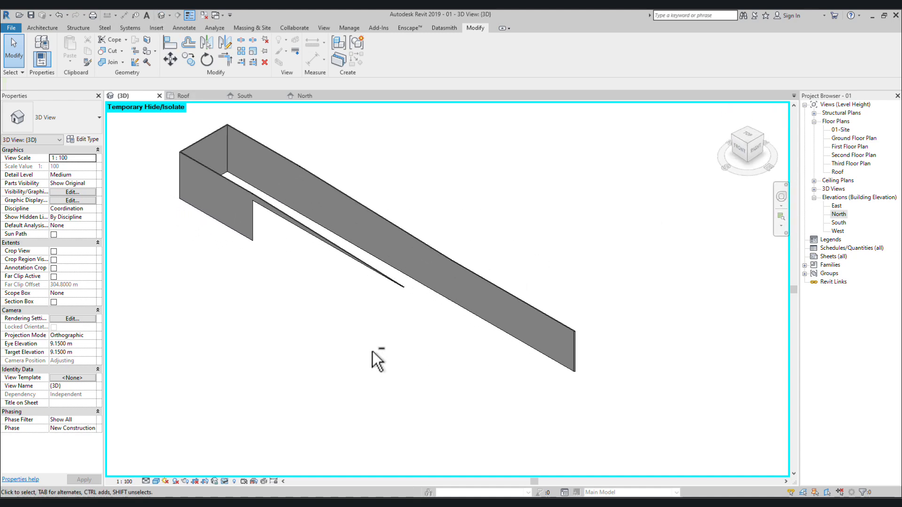
{"action": "scroll", "coordinate": [375, 359], "scroll_direction": "up", "scroll_amount": 3}
{"action": "middle_click_drag", "start_coordinate": [374, 359], "coordinate": [611, 272], "text": "shift"}
{"action": "middle_click_drag", "start_coordinate": [576, 330], "coordinate": [498, 296]}
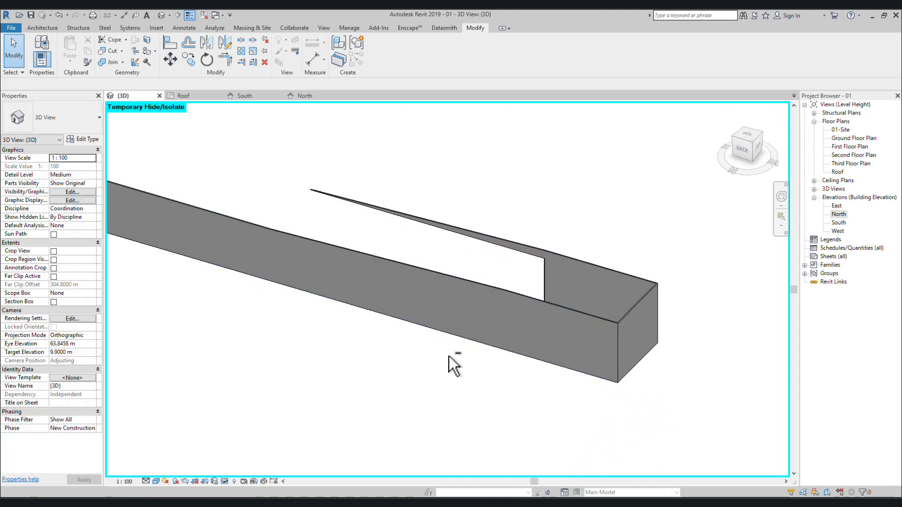
{"action": "middle_click_drag", "start_coordinate": [449, 356], "coordinate": [407, 342], "text": "shift"}
{"action": "scroll", "coordinate": [399, 341], "scroll_direction": "down", "scroll_amount": 3}
{"action": "middle_click_drag", "start_coordinate": [364, 428], "coordinate": [414, 394]}
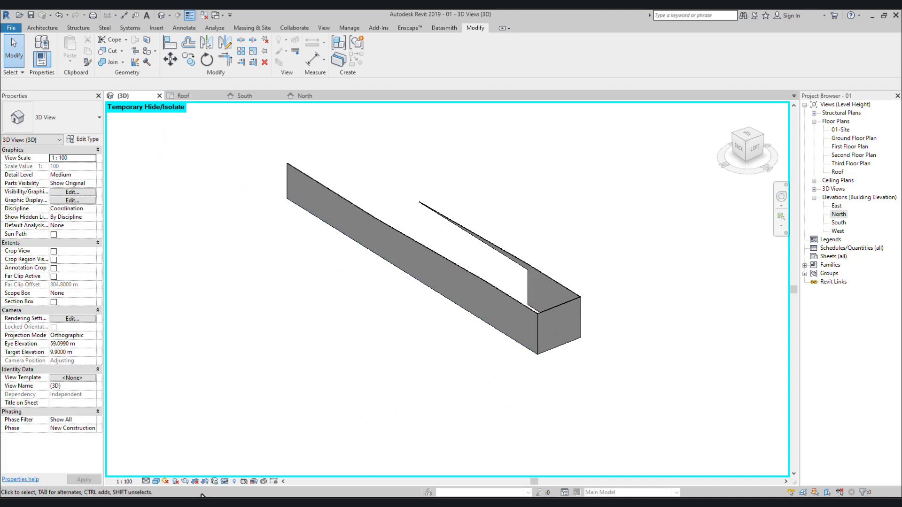
{"action": "left_click", "coordinate": [226, 482]}
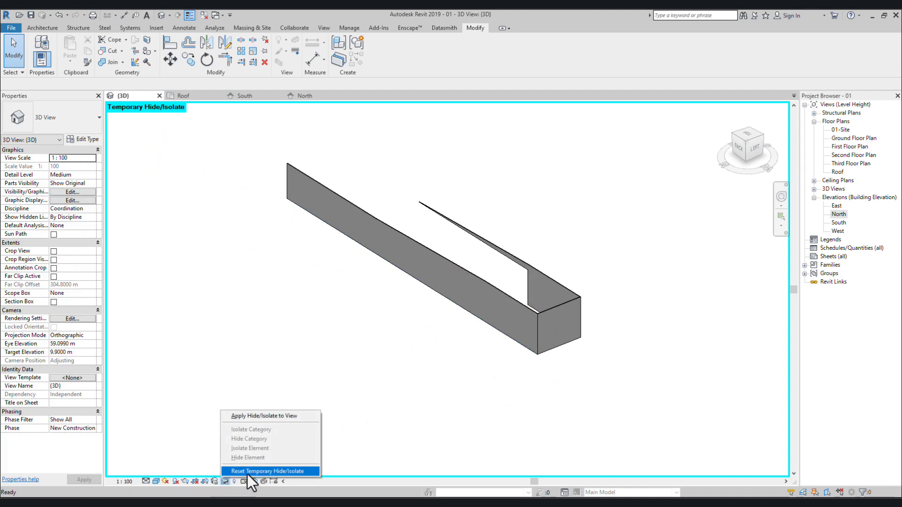
{"action": "left_click", "coordinate": [247, 473]}
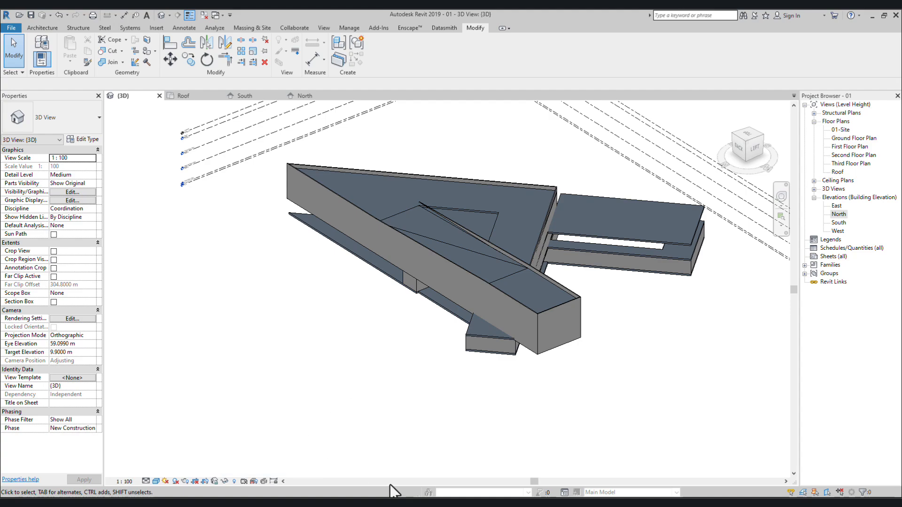
Step: Examine how the reshaped walls meet the sloping roof around the triangular opening, and select the roof slab
{"action": "middle_click_drag", "start_coordinate": [392, 470], "coordinate": [544, 418], "text": "shift"}
{"action": "scroll", "coordinate": [435, 288], "scroll_direction": "up", "scroll_amount": 6}
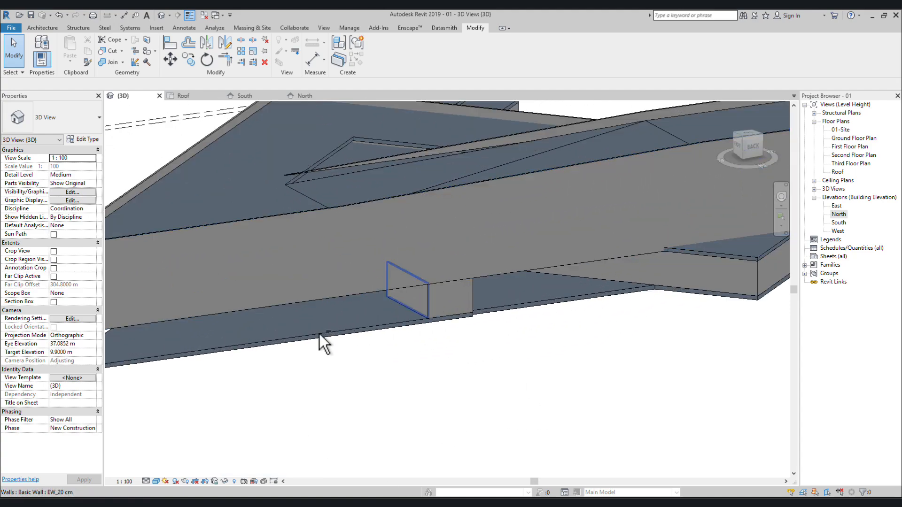
{"action": "middle_click_drag", "start_coordinate": [324, 343], "coordinate": [280, 276], "text": "shift"}
{"action": "scroll", "coordinate": [419, 241], "scroll_direction": "up", "scroll_amount": 2}
{"action": "middle_click_drag", "start_coordinate": [419, 242], "coordinate": [640, 360], "text": "shift"}
{"action": "scroll", "coordinate": [345, 295], "scroll_direction": "down", "scroll_amount": 3}
{"action": "scroll", "coordinate": [347, 362], "scroll_direction": "down", "scroll_amount": 2}
{"action": "left_click", "coordinate": [393, 282]}
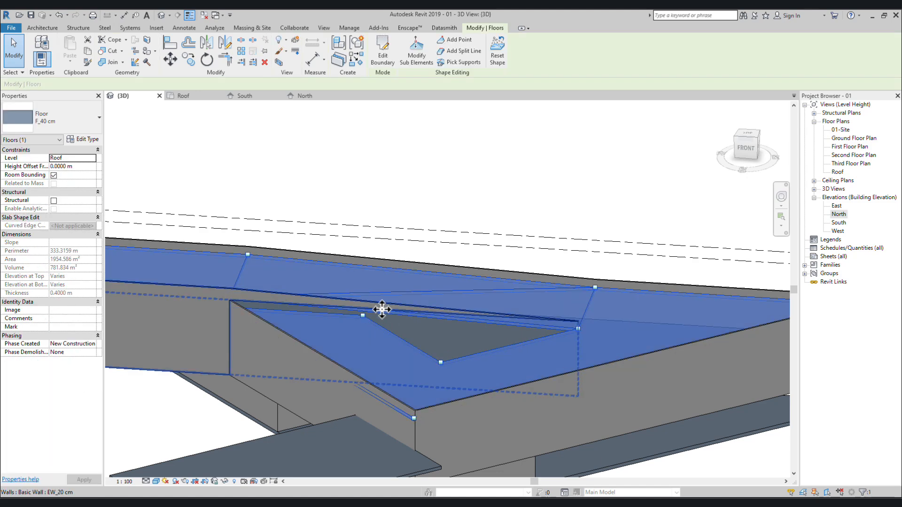
Step: Add the long exterior wall beside the triangular opening to the roof slab selection, isolate both elements, and view them from the front
{"action": "middle_click_drag", "start_coordinate": [382, 309], "coordinate": [245, 286], "text": "shift"}
{"action": "left_click", "coordinate": [244, 333], "text": "ctrl"}
{"action": "middle_click_drag", "start_coordinate": [244, 332], "coordinate": [284, 339]}
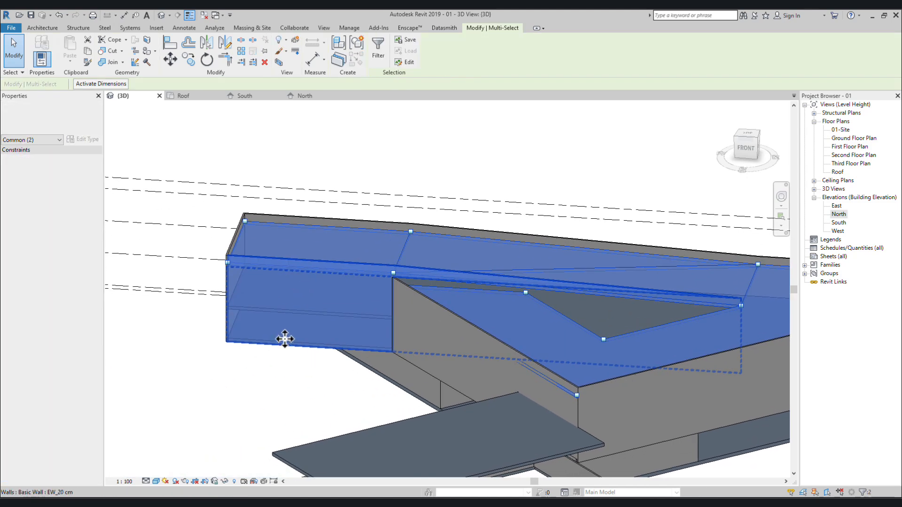
{"action": "left_click", "coordinate": [227, 481]}
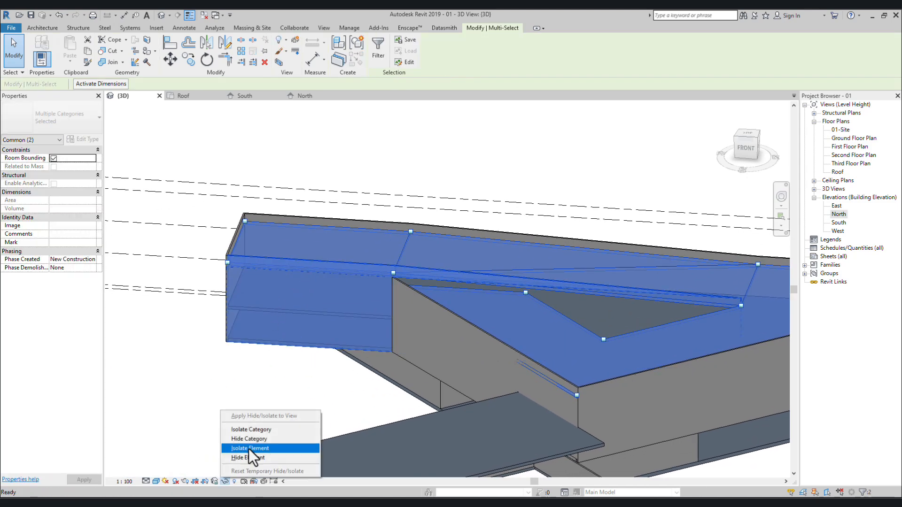
{"action": "left_click", "coordinate": [253, 451]}
{"action": "middle_click_drag", "start_coordinate": [328, 407], "coordinate": [320, 405]}
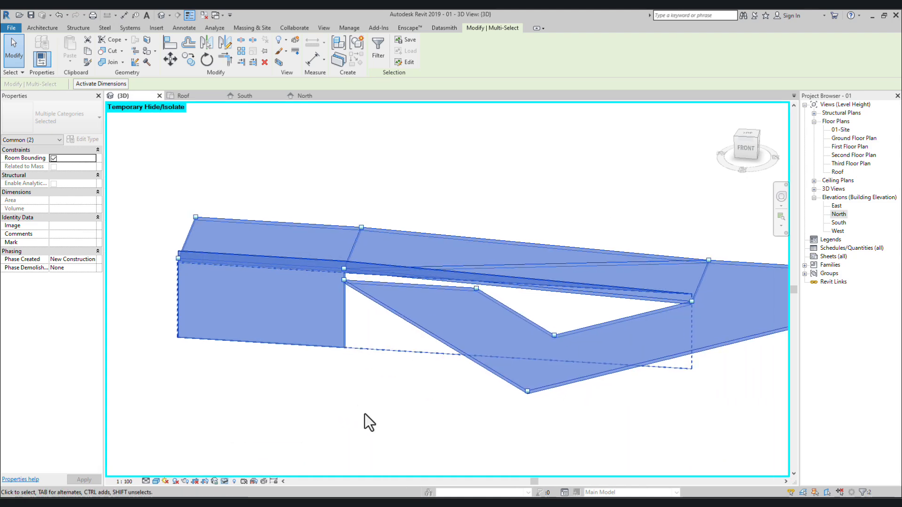
{"action": "left_click", "coordinate": [745, 151]}
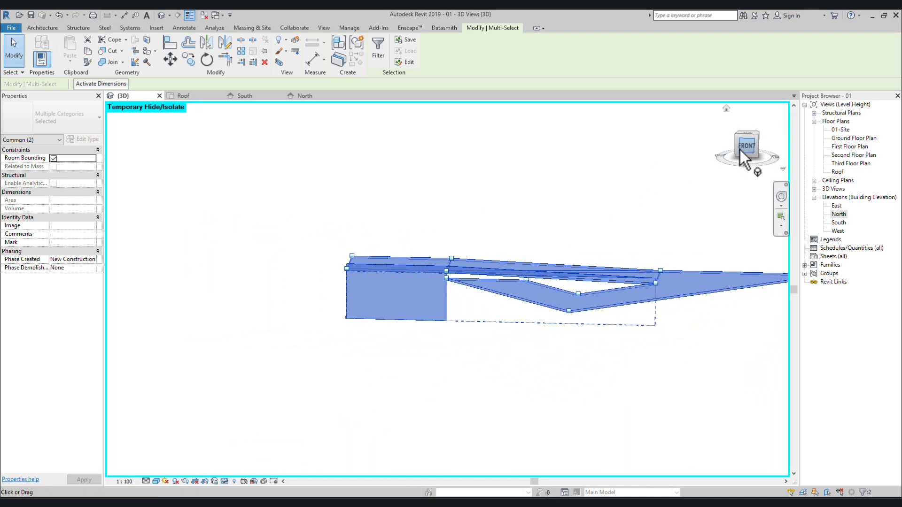
{"action": "left_click", "coordinate": [323, 328]}
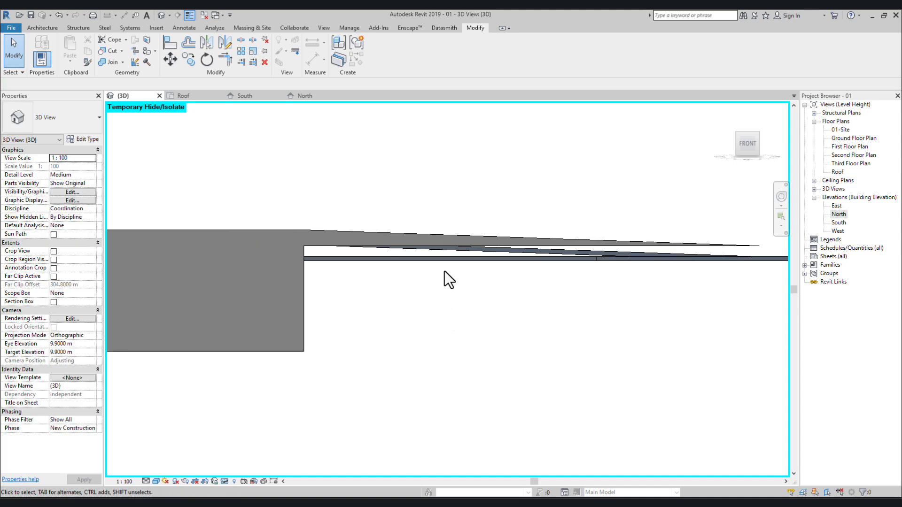
Step: Edit the isolated wall's profile and delete the long horizontal line below its sloping top
{"action": "left_click", "coordinate": [506, 238]}
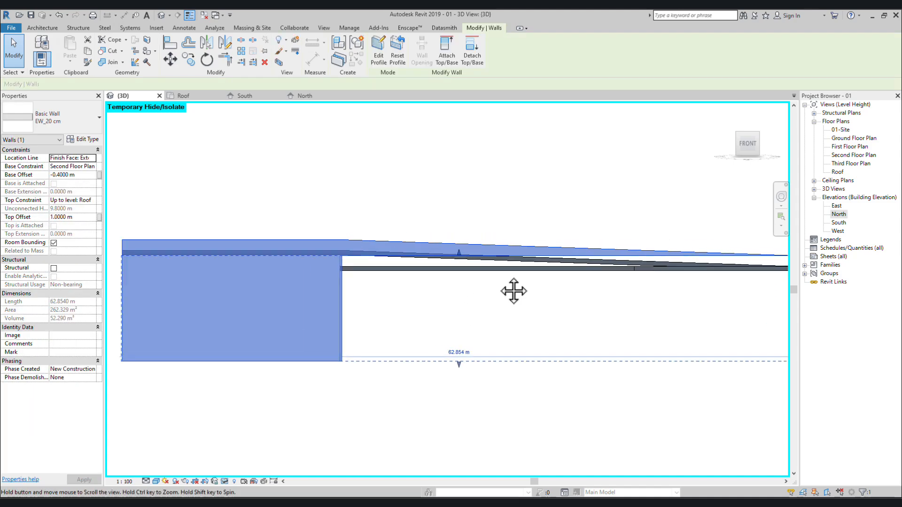
{"action": "left_click", "coordinate": [378, 47]}
{"action": "left_click", "coordinate": [533, 255]}
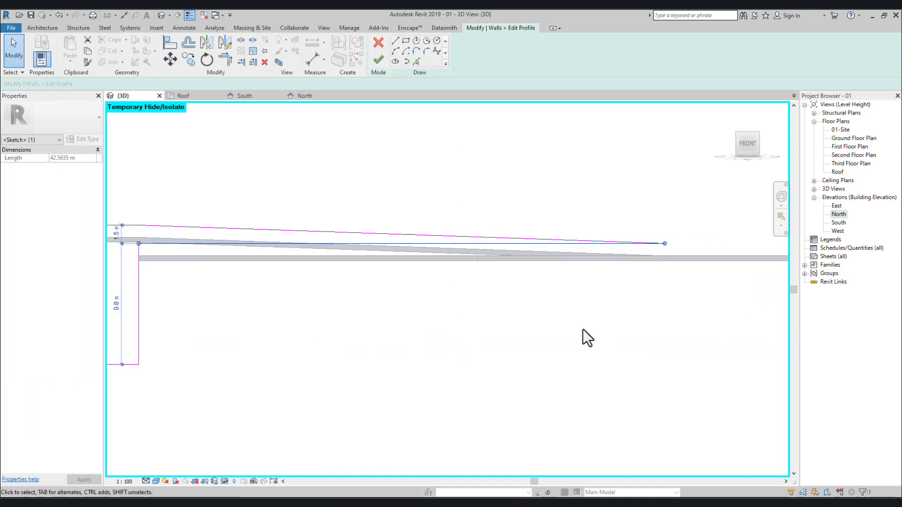
{"action": "mouse_move", "coordinate": [475, 326]}
{"action": "middle_mouse_down"}
{"action": "mouse_move", "coordinate": [556, 327]}
{"action": "mouse_move", "coordinate": [475, 333]}
{"action": "mouse_move", "coordinate": [480, 317]}
{"action": "middle_mouse_up"}
{"action": "left_click", "coordinate": [550, 325]}
{"action": "scroll", "coordinate": [468, 318], "scroll_direction": "down", "scroll_amount": 1}
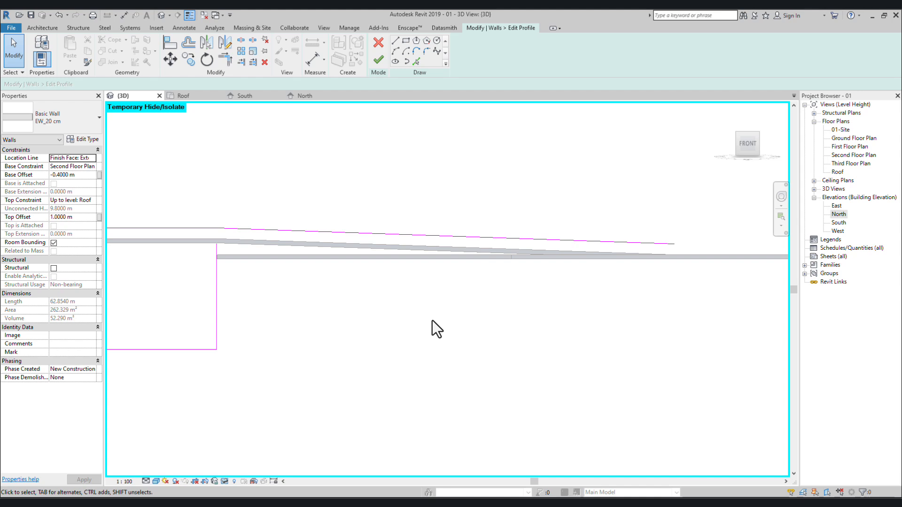
Step: Create a profile line from the sloping top edge of the roof slab with Pick Lines at 0 offset
{"action": "left_click", "coordinate": [417, 62]}
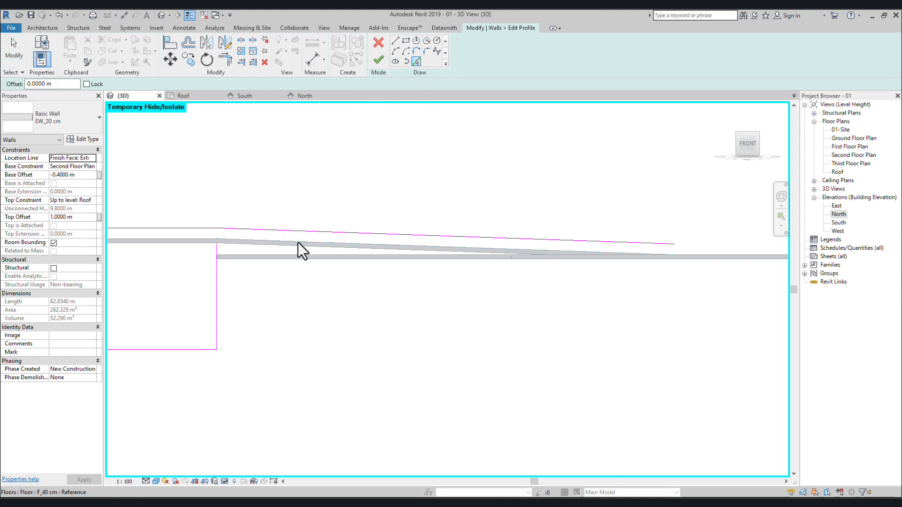
{"action": "scroll", "coordinate": [299, 244], "scroll_direction": "up", "scroll_amount": 1}
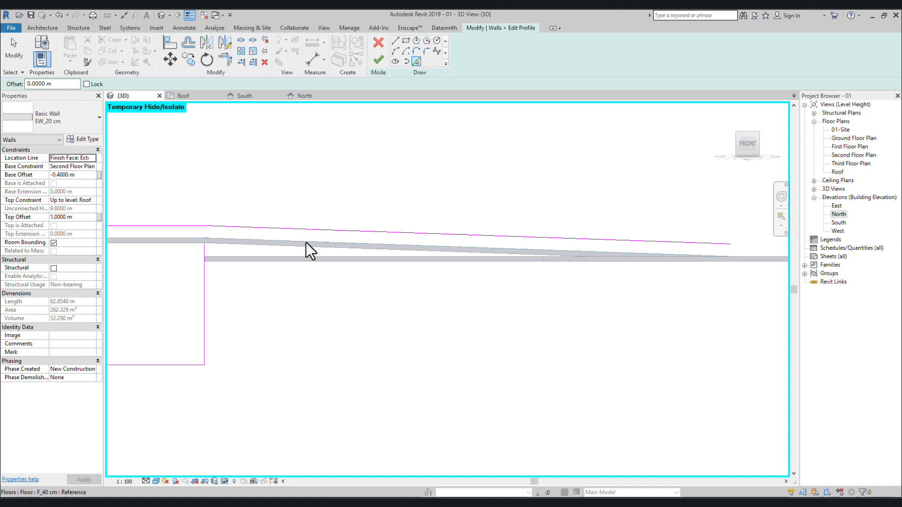
{"action": "scroll", "coordinate": [308, 242], "scroll_direction": "up", "scroll_amount": 2}
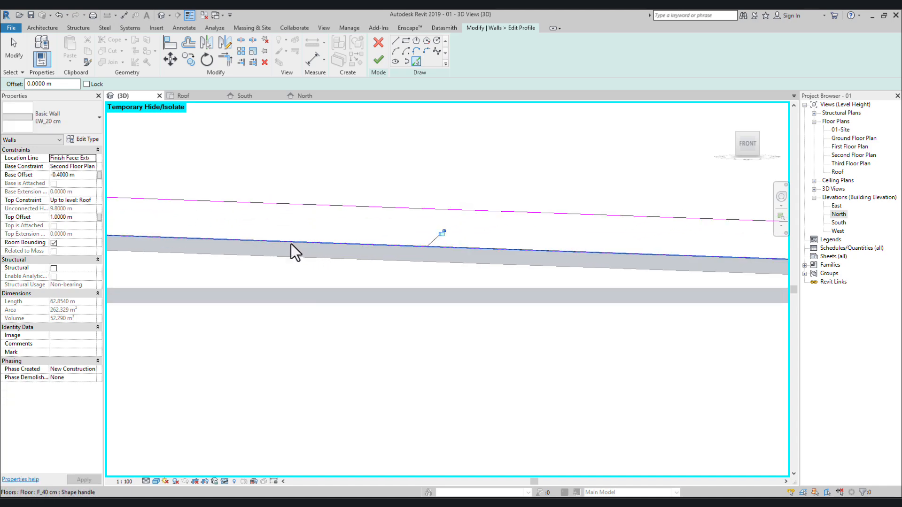
{"action": "scroll", "coordinate": [291, 244], "scroll_direction": "down", "scroll_amount": 5}
{"action": "key", "text": "Escape"}
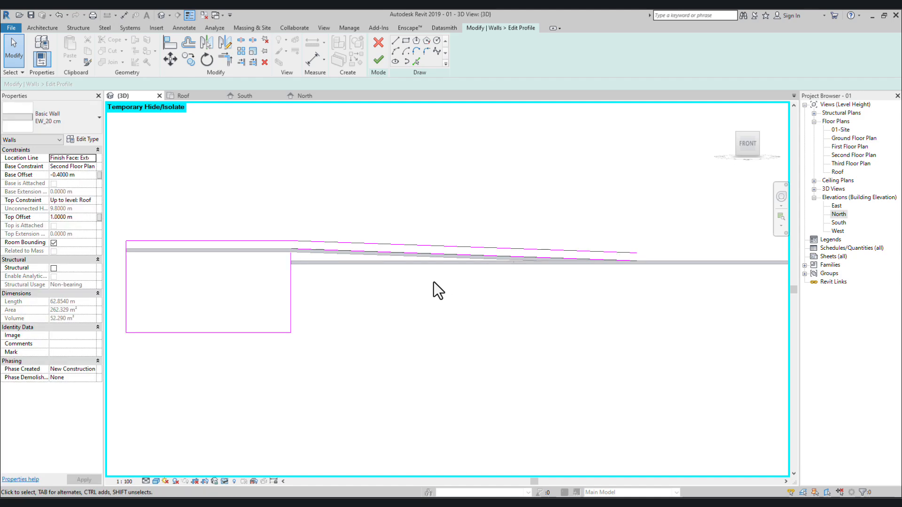
{"action": "middle_click_drag", "start_coordinate": [647, 283], "coordinate": [500, 273]}
{"action": "middle_click_drag", "start_coordinate": [377, 275], "coordinate": [583, 277]}
{"action": "middle_click_drag", "start_coordinate": [483, 289], "coordinate": [502, 293]}
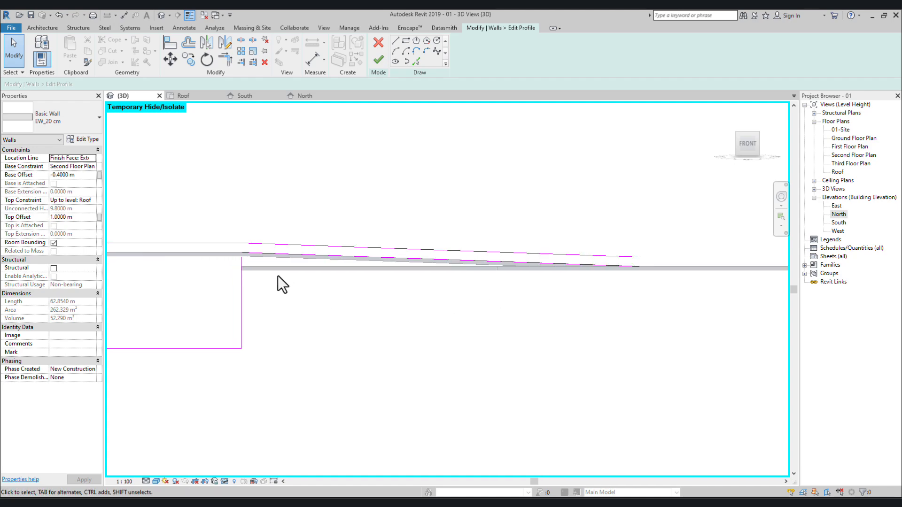
Step: Join the inner vertical profile line to the picked sloping roof line with Trim/Extend
{"action": "key", "text": "t"}
{"action": "key", "text": "r"}
{"action": "left_click", "coordinate": [241, 277]}
{"action": "left_click", "coordinate": [260, 254]}
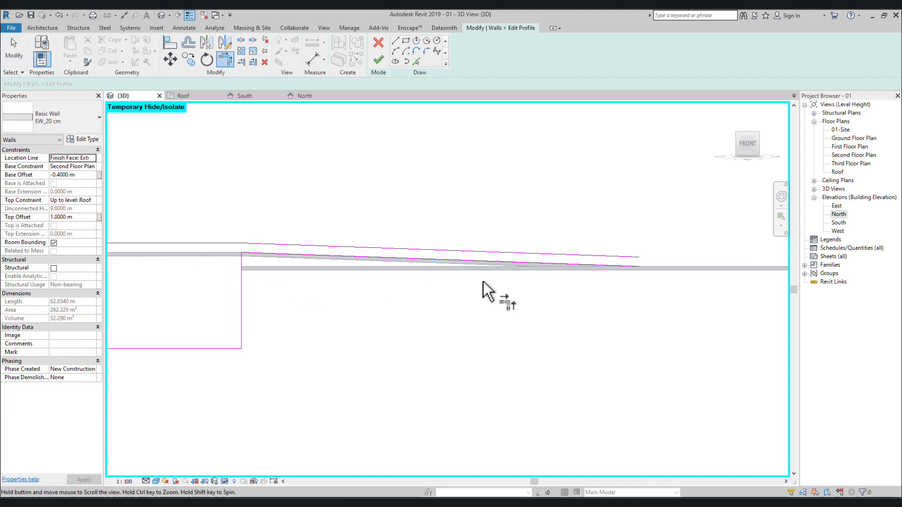
{"action": "key", "text": "Escape"}
Step: Close the low end of the profile with a short line between the two sloping lines, and finish the wall profile
{"action": "middle_click_drag", "start_coordinate": [484, 282], "coordinate": [306, 278]}
{"action": "left_click", "coordinate": [396, 38]}
{"action": "scroll", "coordinate": [514, 235], "scroll_direction": "up", "scroll_amount": 3}
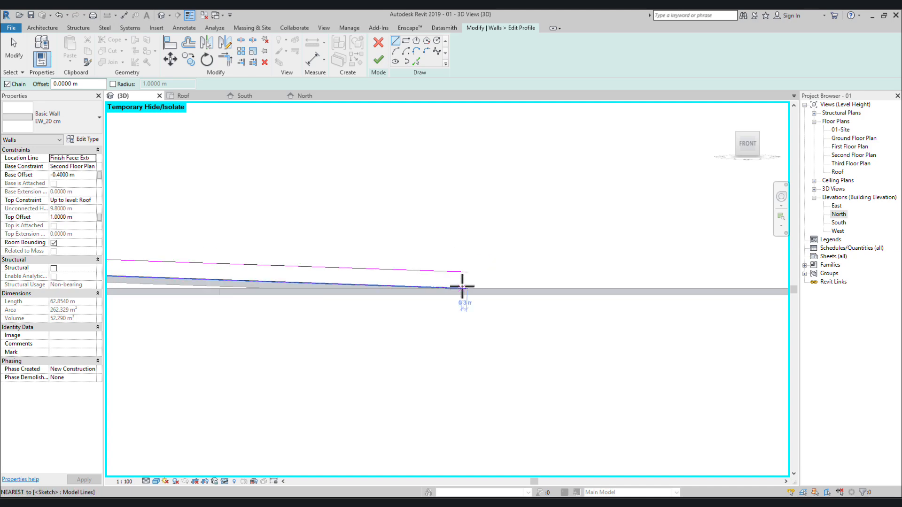
{"action": "left_click", "coordinate": [471, 289]}
{"action": "left_click", "coordinate": [468, 273]}
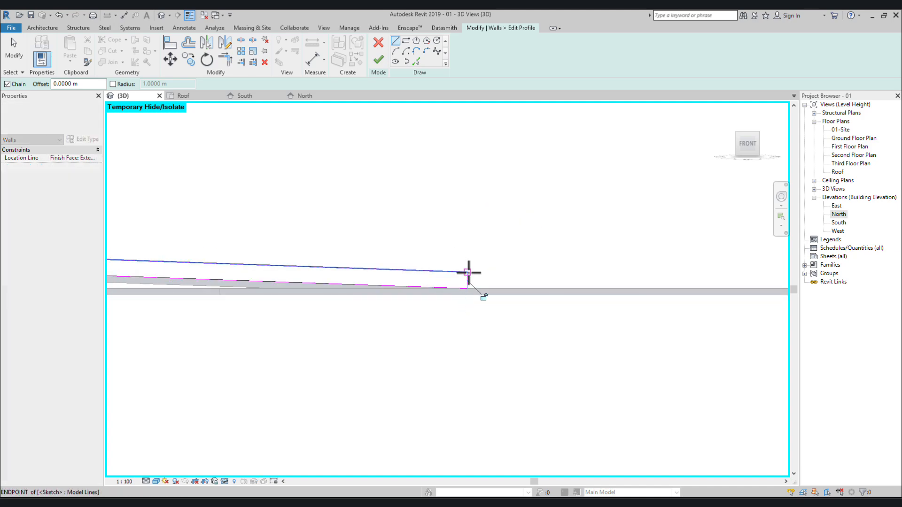
{"action": "scroll", "coordinate": [430, 301], "scroll_direction": "down", "scroll_amount": 3}
{"action": "middle_click_drag", "start_coordinate": [328, 351], "coordinate": [492, 347]}
{"action": "scroll", "coordinate": [441, 333], "scroll_direction": "up", "scroll_amount": 1}
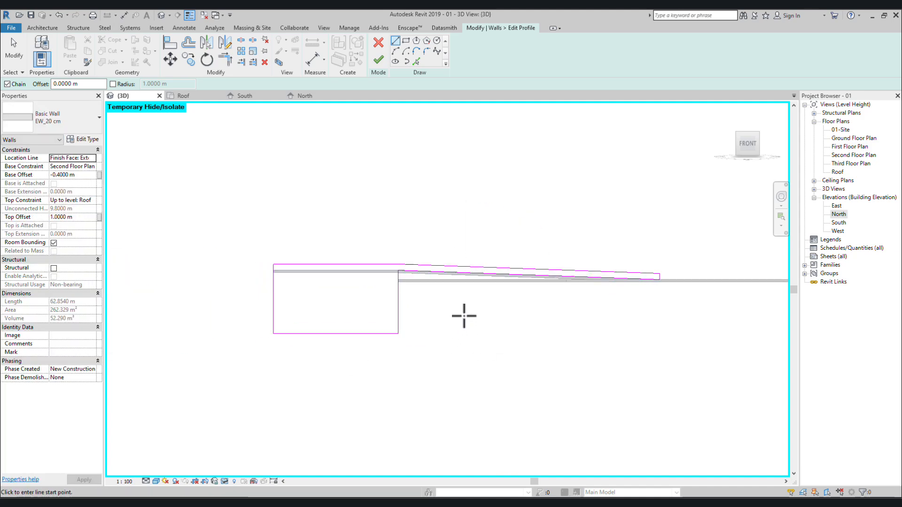
{"action": "key", "text": "Escape"}
{"action": "left_click", "coordinate": [378, 60]}
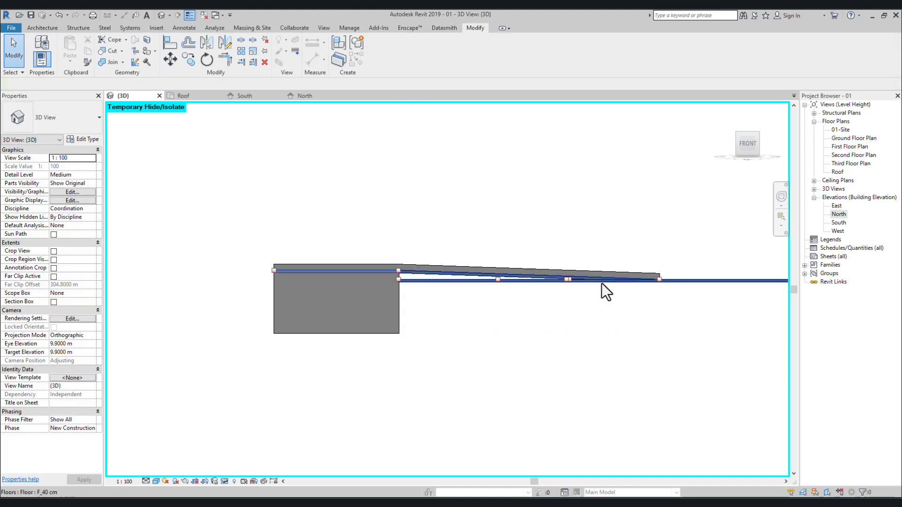
Step: Examine from several sides in 3D how the reshaped wall meets the isolated roof slab along the triangular opening
{"action": "scroll", "coordinate": [504, 219], "scroll_direction": "up", "scroll_amount": 1}
{"action": "middle_click_drag", "start_coordinate": [505, 220], "coordinate": [483, 220]}
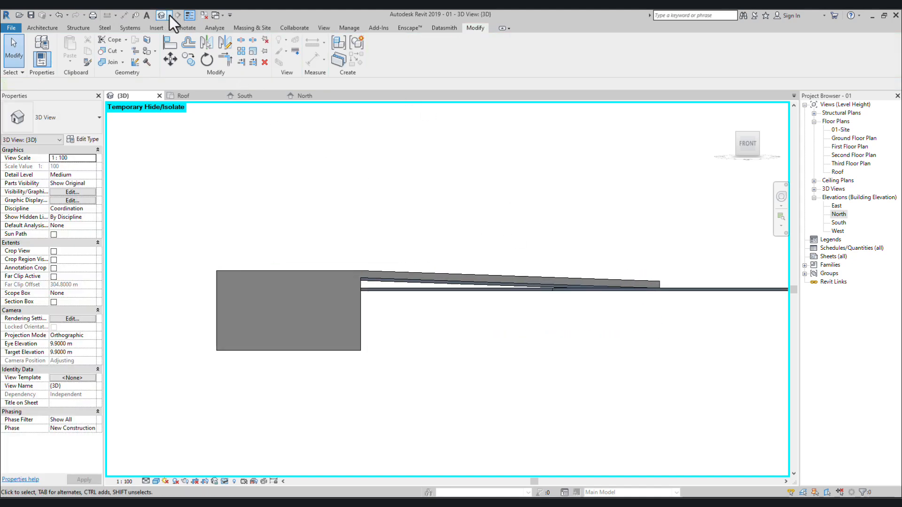
{"action": "left_click", "coordinate": [726, 112]}
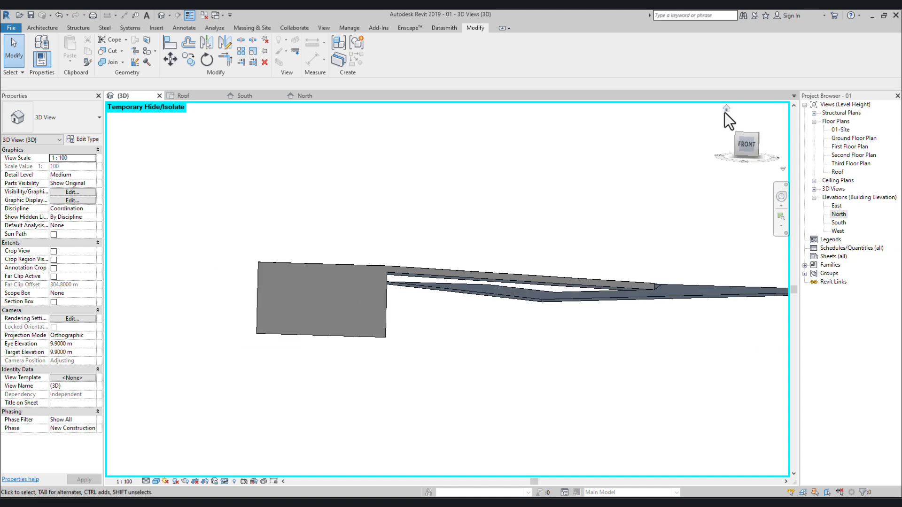
{"action": "middle_click_drag", "start_coordinate": [568, 252], "coordinate": [473, 297], "text": "shift"}
{"action": "scroll", "coordinate": [473, 298], "scroll_direction": "up", "scroll_amount": 1}
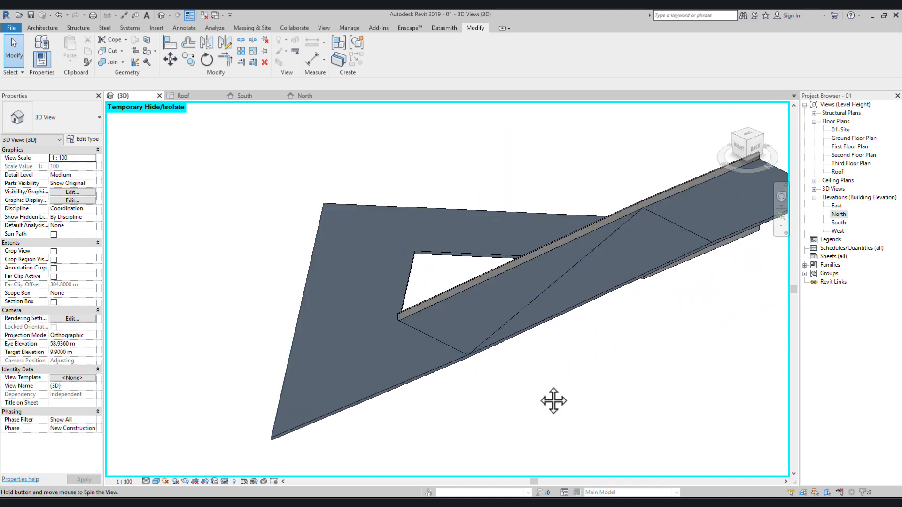
{"action": "middle_click_drag", "start_coordinate": [554, 400], "coordinate": [562, 233], "text": "shift"}
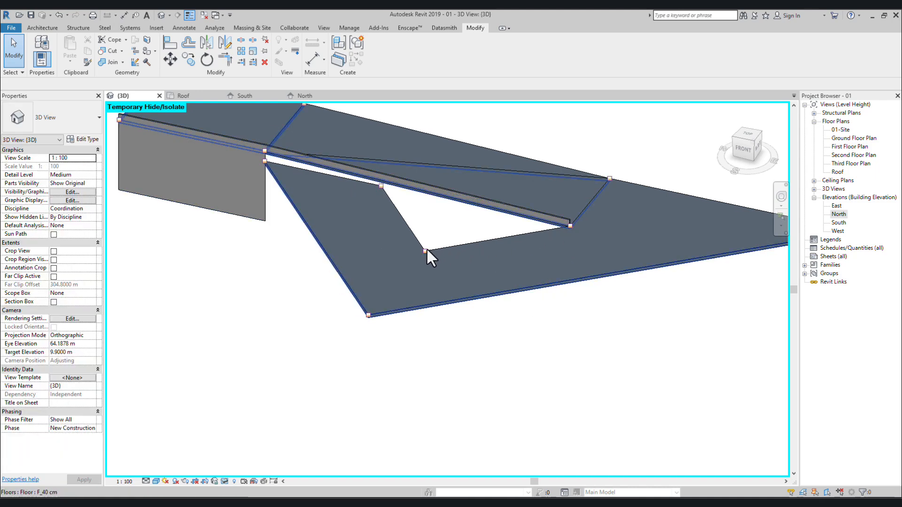
{"action": "middle_click_drag", "start_coordinate": [427, 249], "coordinate": [471, 274]}
{"action": "middle_click_drag", "start_coordinate": [406, 266], "coordinate": [576, 277], "text": "shift"}
{"action": "scroll", "coordinate": [412, 332], "scroll_direction": "up", "scroll_amount": 3}
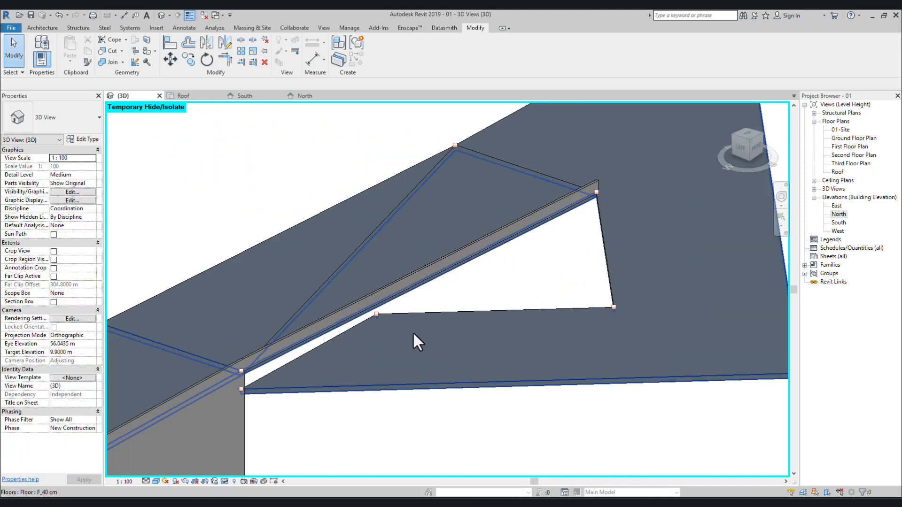
{"action": "middle_click_drag", "start_coordinate": [412, 332], "coordinate": [370, 294], "text": "shift"}
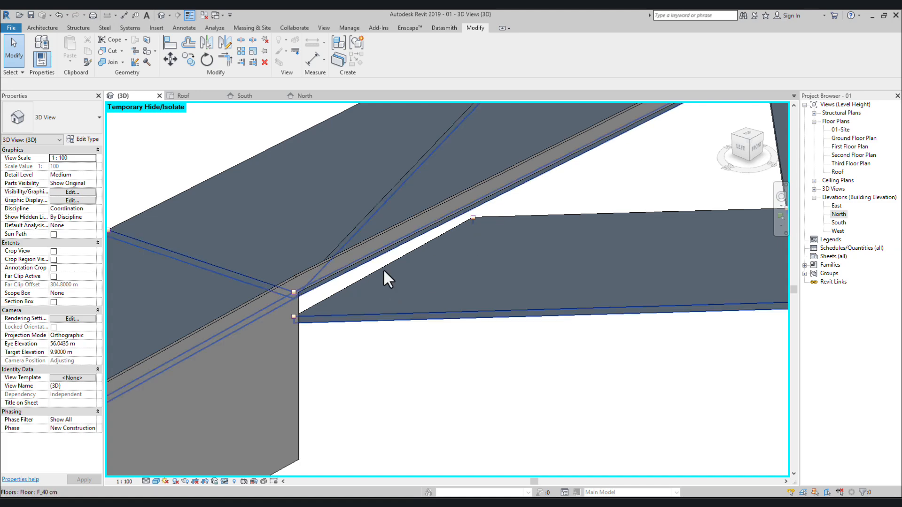
{"action": "scroll", "coordinate": [422, 252], "scroll_direction": "down", "scroll_amount": 2}
{"action": "scroll", "coordinate": [302, 310], "scroll_direction": "up", "scroll_amount": 2}
{"action": "scroll", "coordinate": [499, 231], "scroll_direction": "down", "scroll_amount": 1}
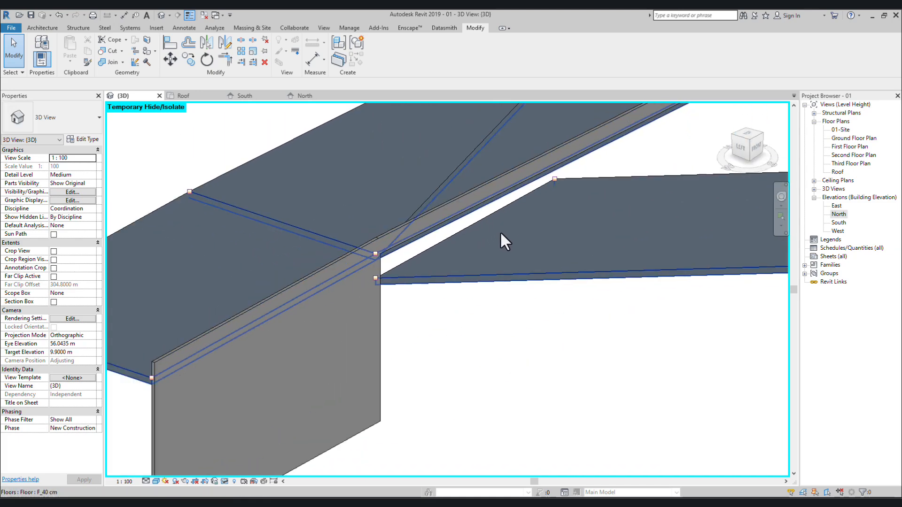
{"action": "middle_click_drag", "start_coordinate": [500, 231], "coordinate": [412, 308]}
{"action": "scroll", "coordinate": [412, 308], "scroll_direction": "down", "scroll_amount": 1}
{"action": "scroll", "coordinate": [528, 297], "scroll_direction": "down", "scroll_amount": 2}
{"action": "middle_click_drag", "start_coordinate": [527, 297], "coordinate": [391, 317]}
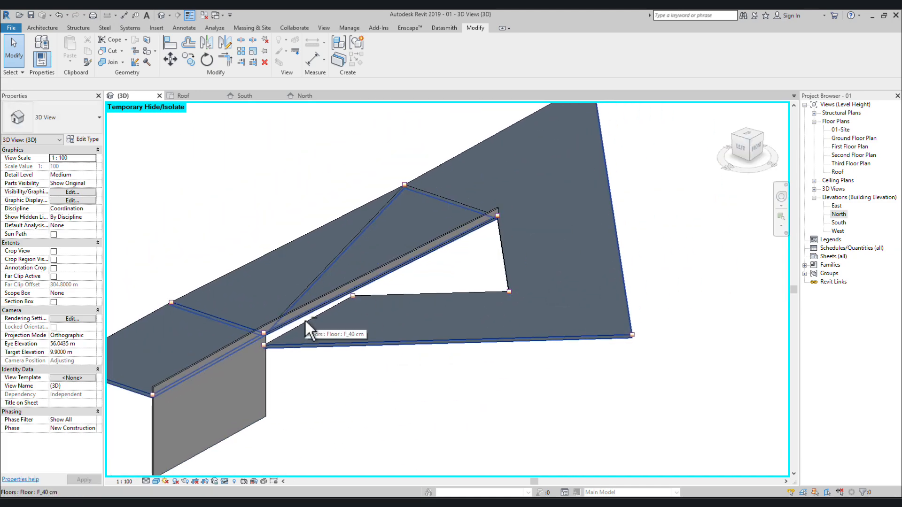
{"action": "middle_click_drag", "start_coordinate": [305, 320], "coordinate": [415, 353], "text": "shift"}
{"action": "scroll", "coordinate": [615, 305], "scroll_direction": "down", "scroll_amount": 1}
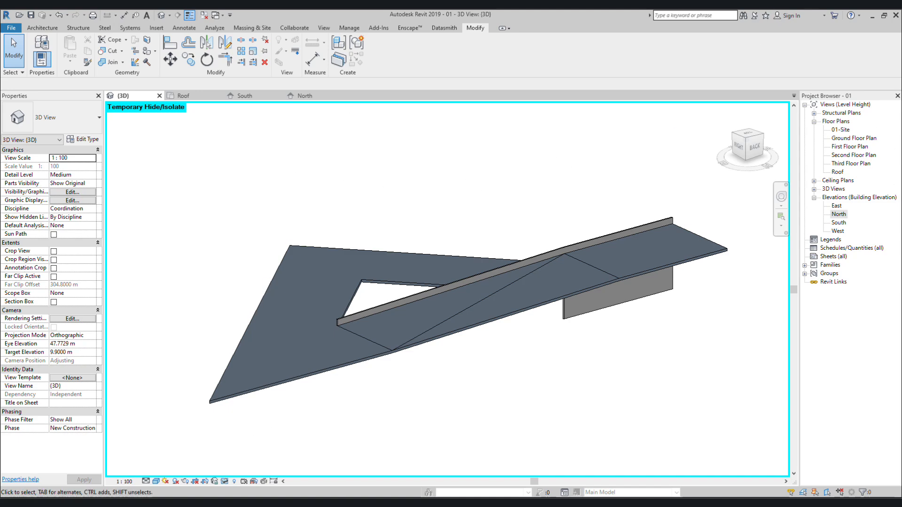
Step: Reset the temporary isolation and view the whole building in 3D
{"action": "left_click", "coordinate": [225, 482]}
{"action": "left_click", "coordinate": [235, 474]}
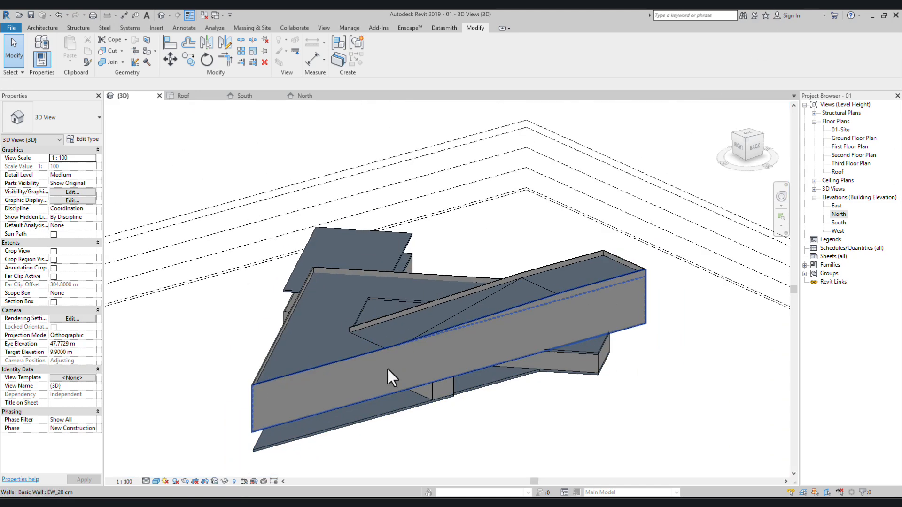
{"action": "middle_click_drag", "start_coordinate": [438, 376], "coordinate": [443, 390], "text": "shift"}
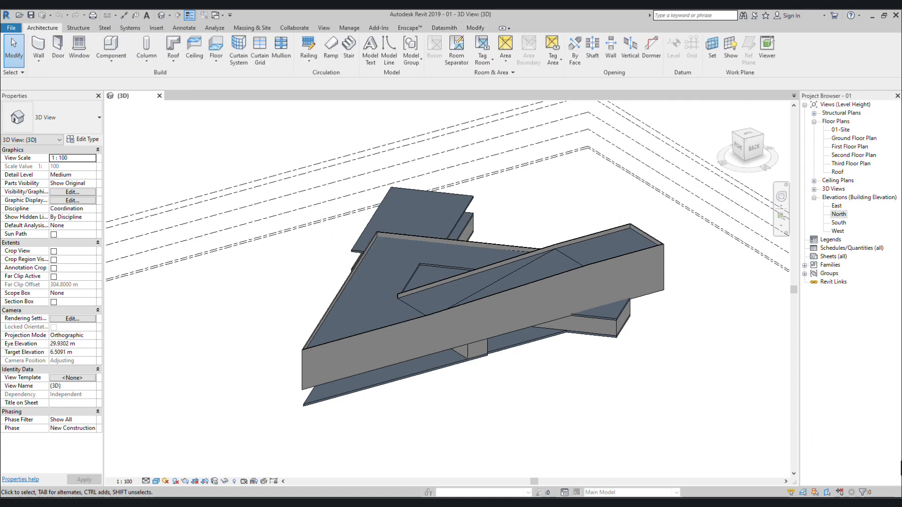